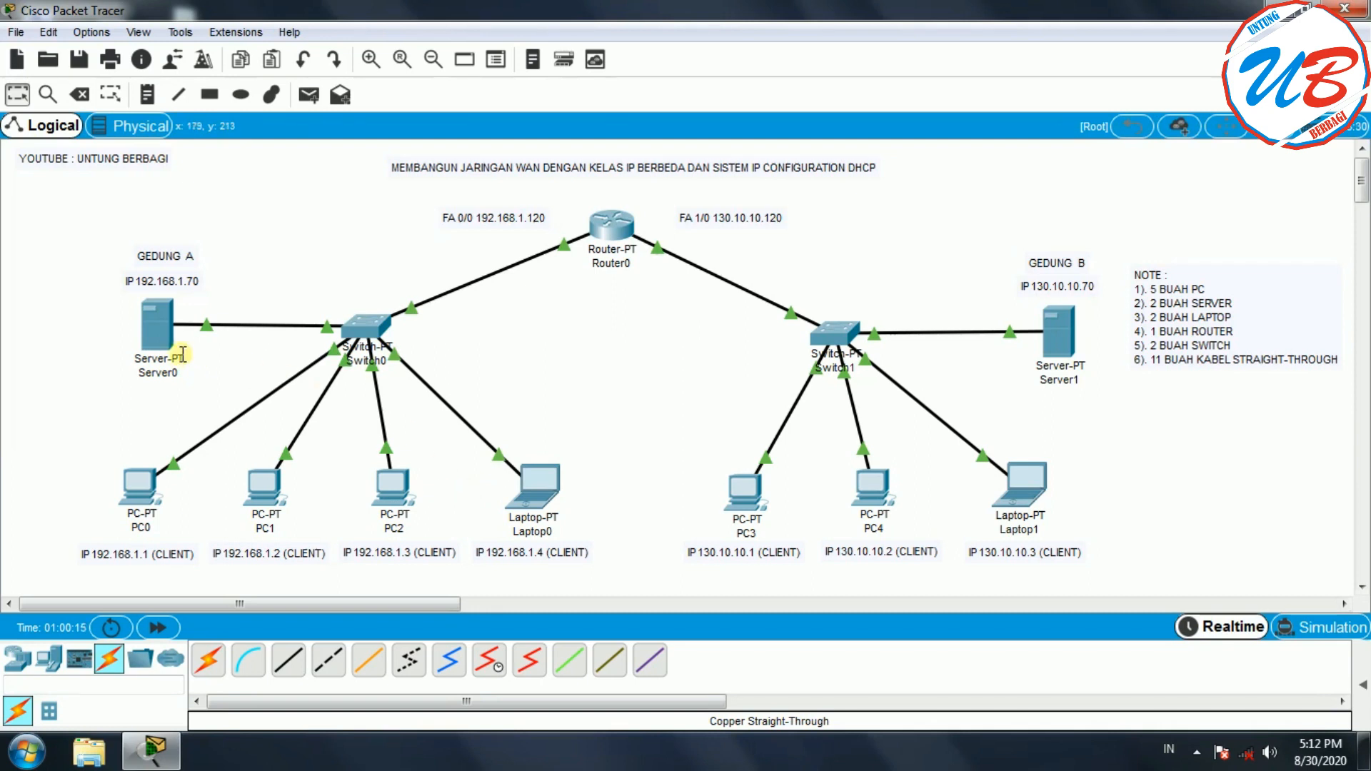
Step: Delete every server, switch, router, PC and laptop from the workspace, but not the text labels
mouse_move(183, 355)
mouse_move(1078, 340)
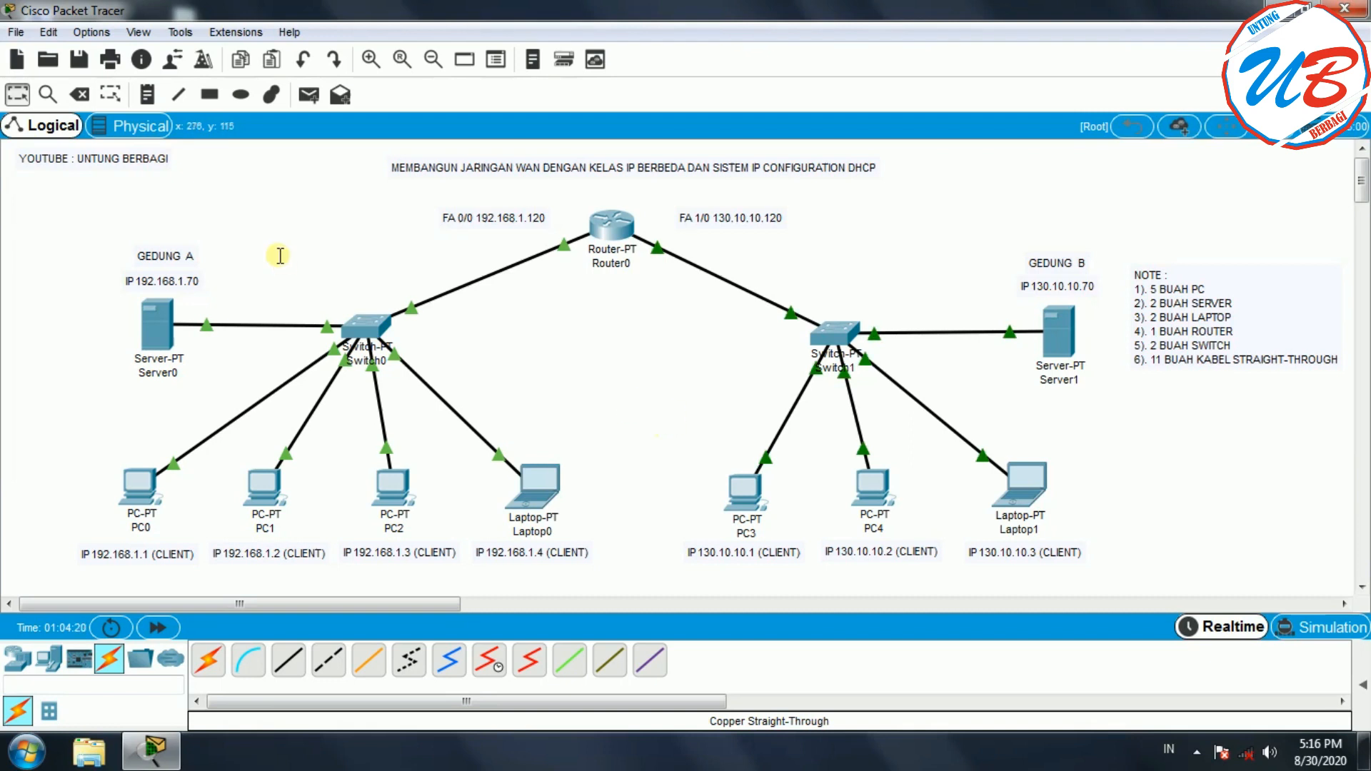
left_click(80, 95)
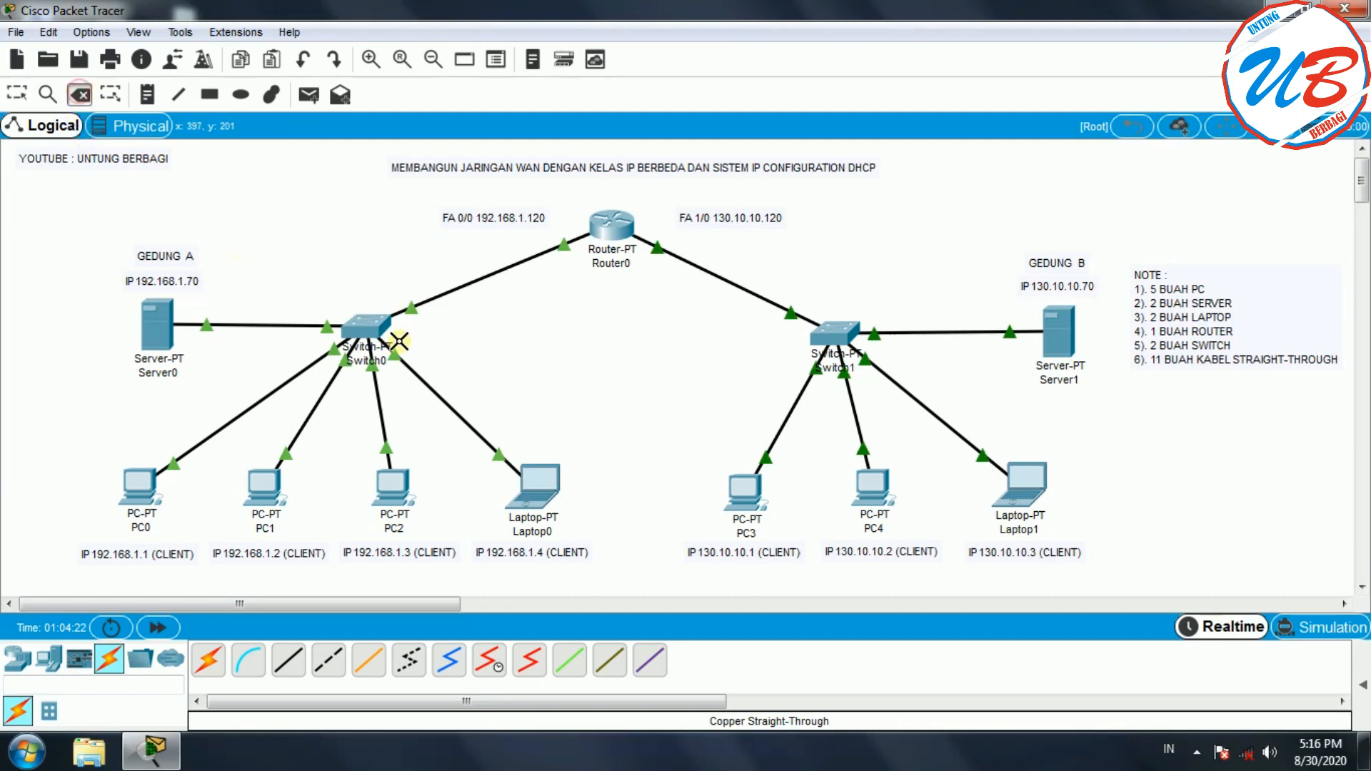
left_click(156, 328)
left_click(361, 327)
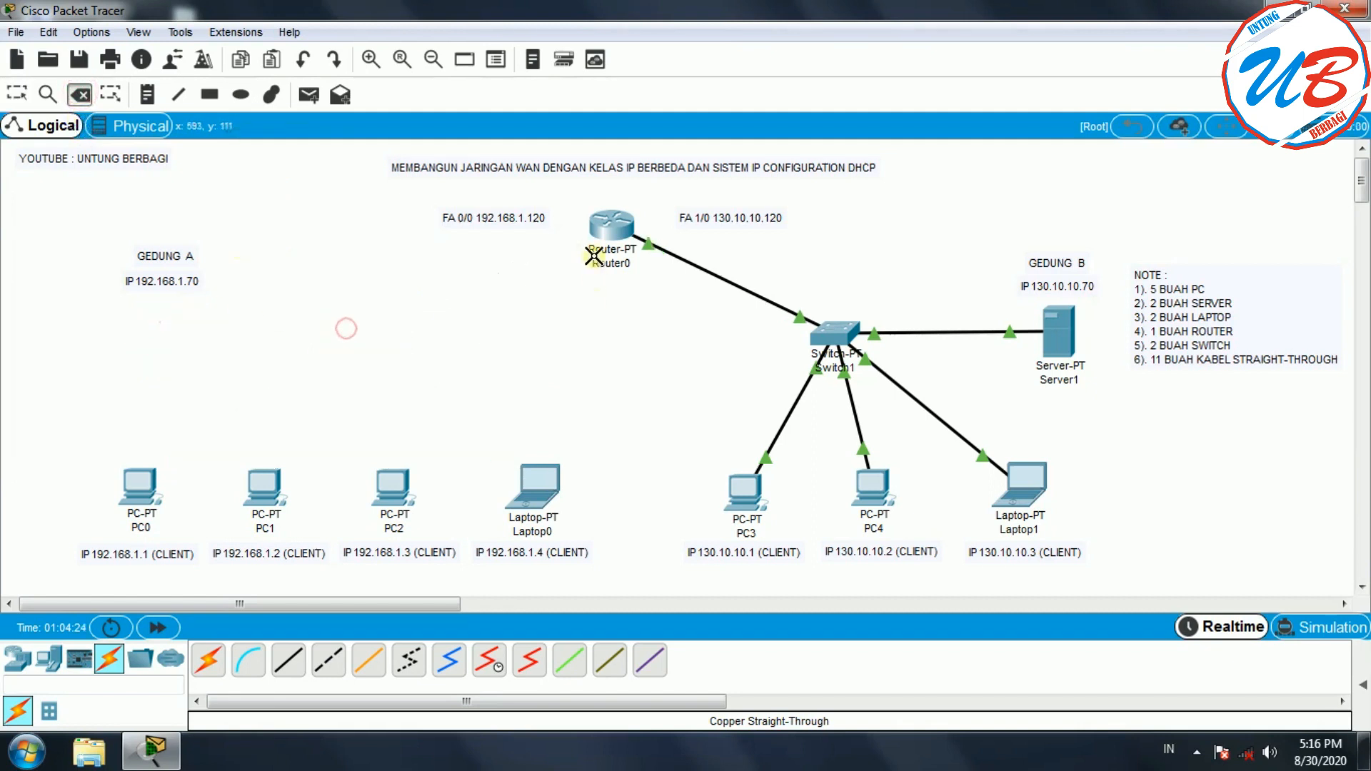
left_click(607, 227)
left_click(830, 338)
left_click(741, 490)
left_click(871, 489)
left_click(1002, 482)
left_click(1055, 345)
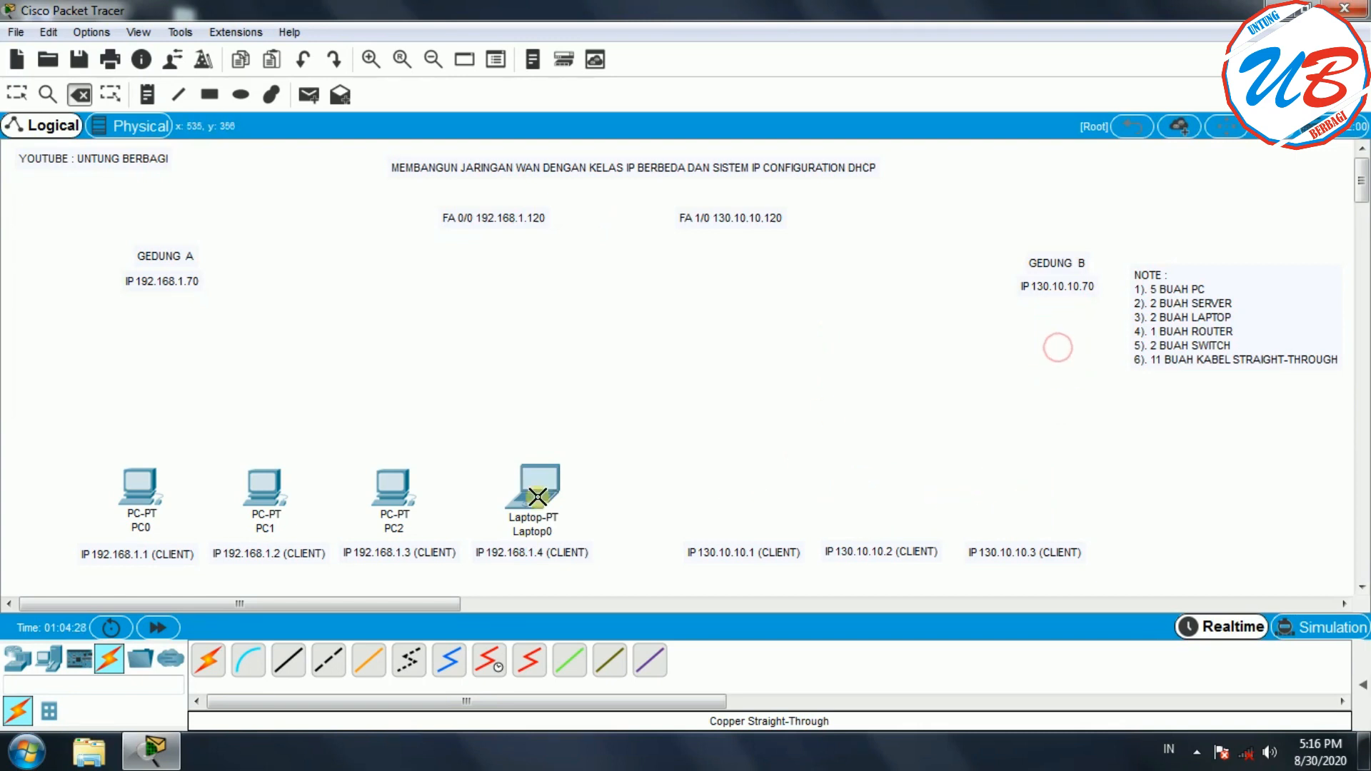
left_click(538, 496)
left_click(411, 488)
left_click(275, 490)
left_click(147, 490)
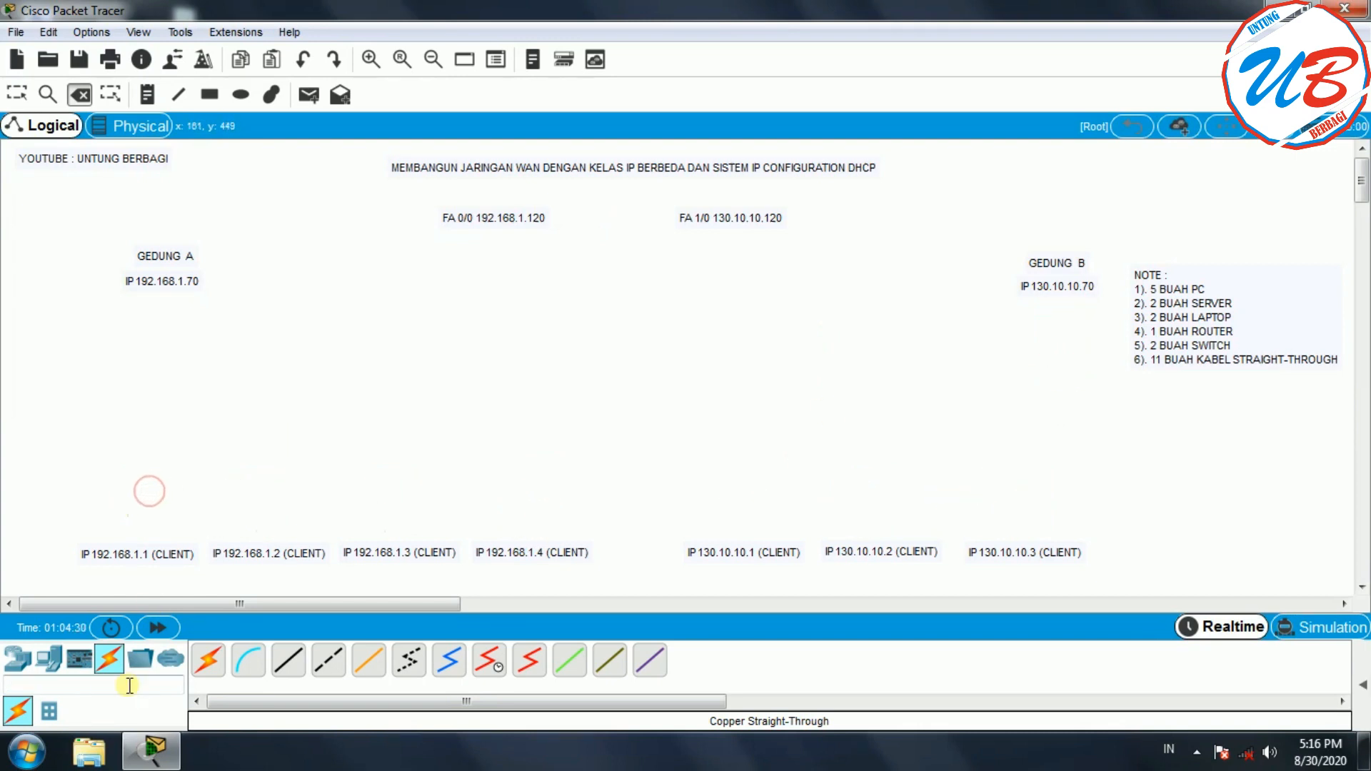
Step: Find the PC device and place one PC each above the 192.168.1.1 and 192.168.1.2 client labels
left_click(128, 688)
type("pc")
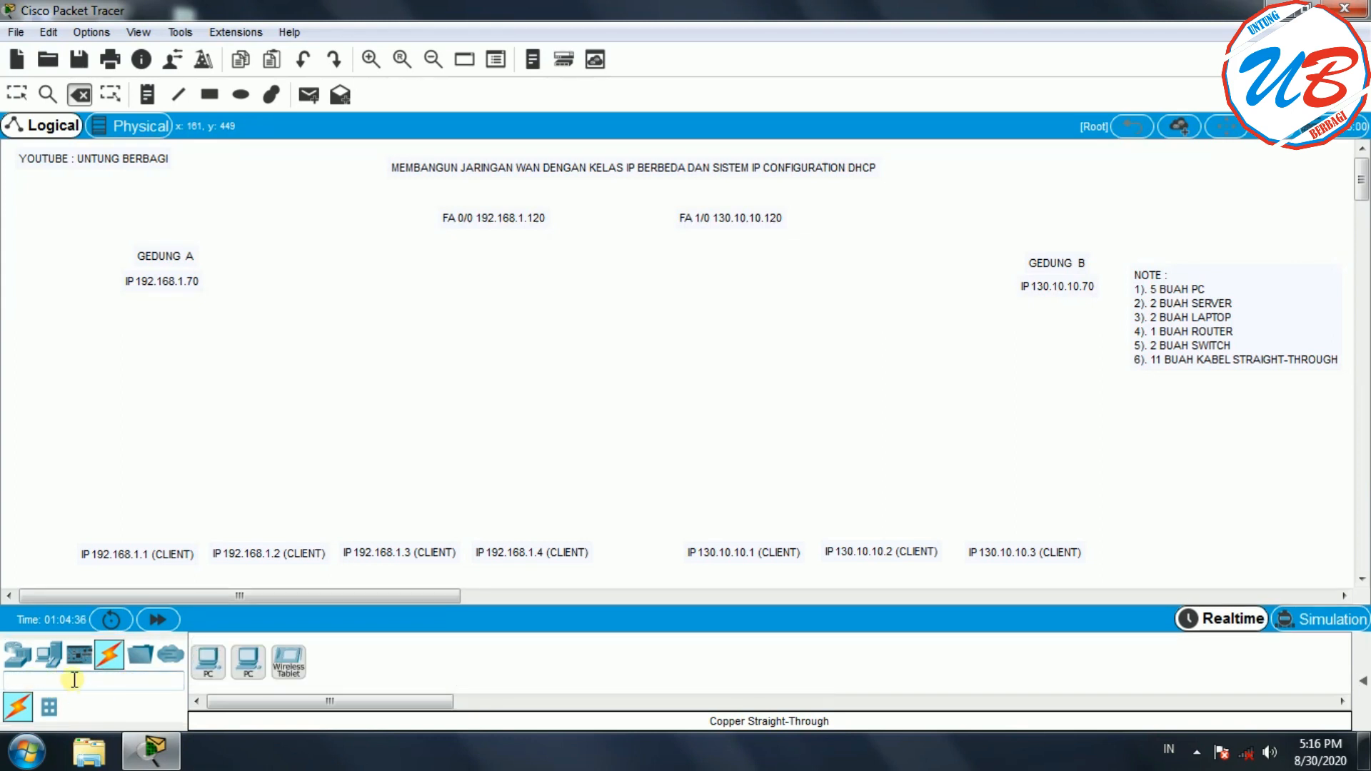
left_click(57, 684)
type("PC")
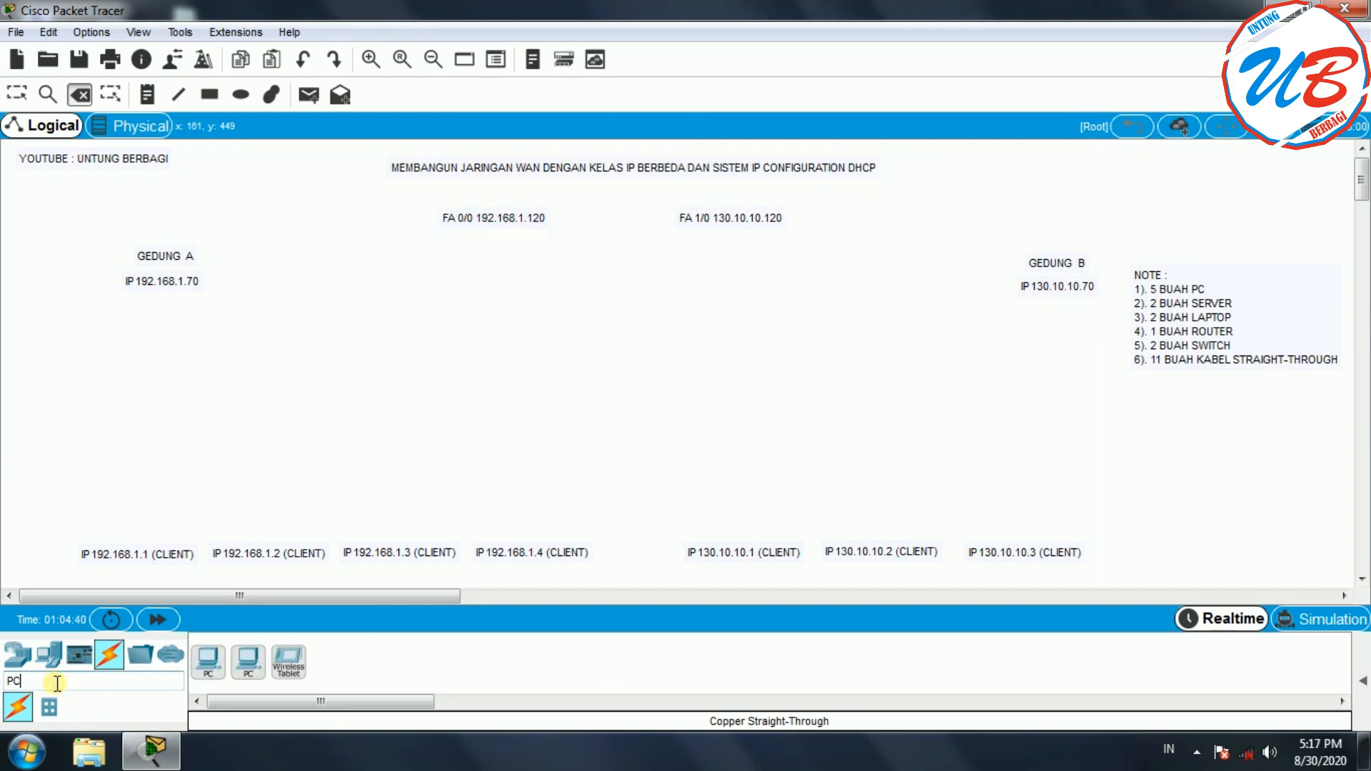
left_click(208, 660)
left_click(136, 495)
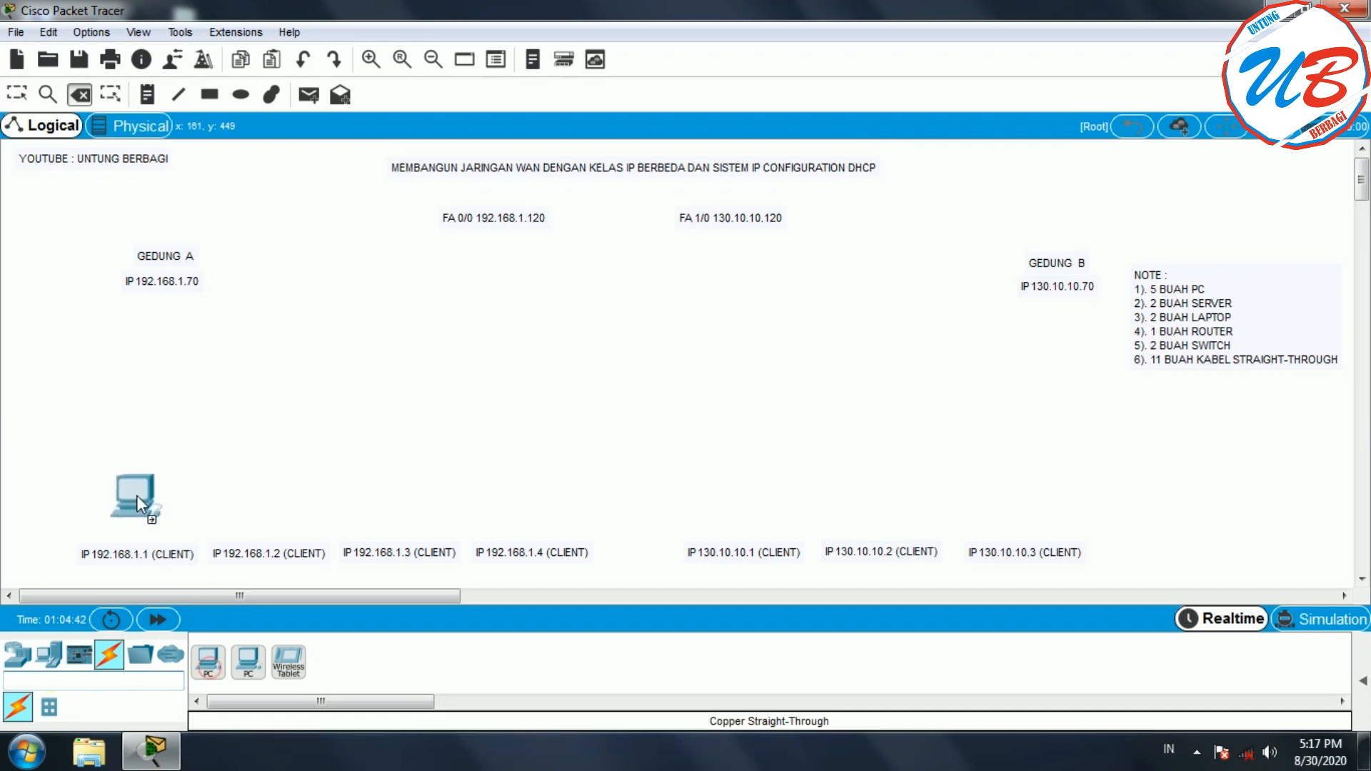
left_click(208, 661)
left_click(221, 491)
left_click_drag(222, 491, 242, 500)
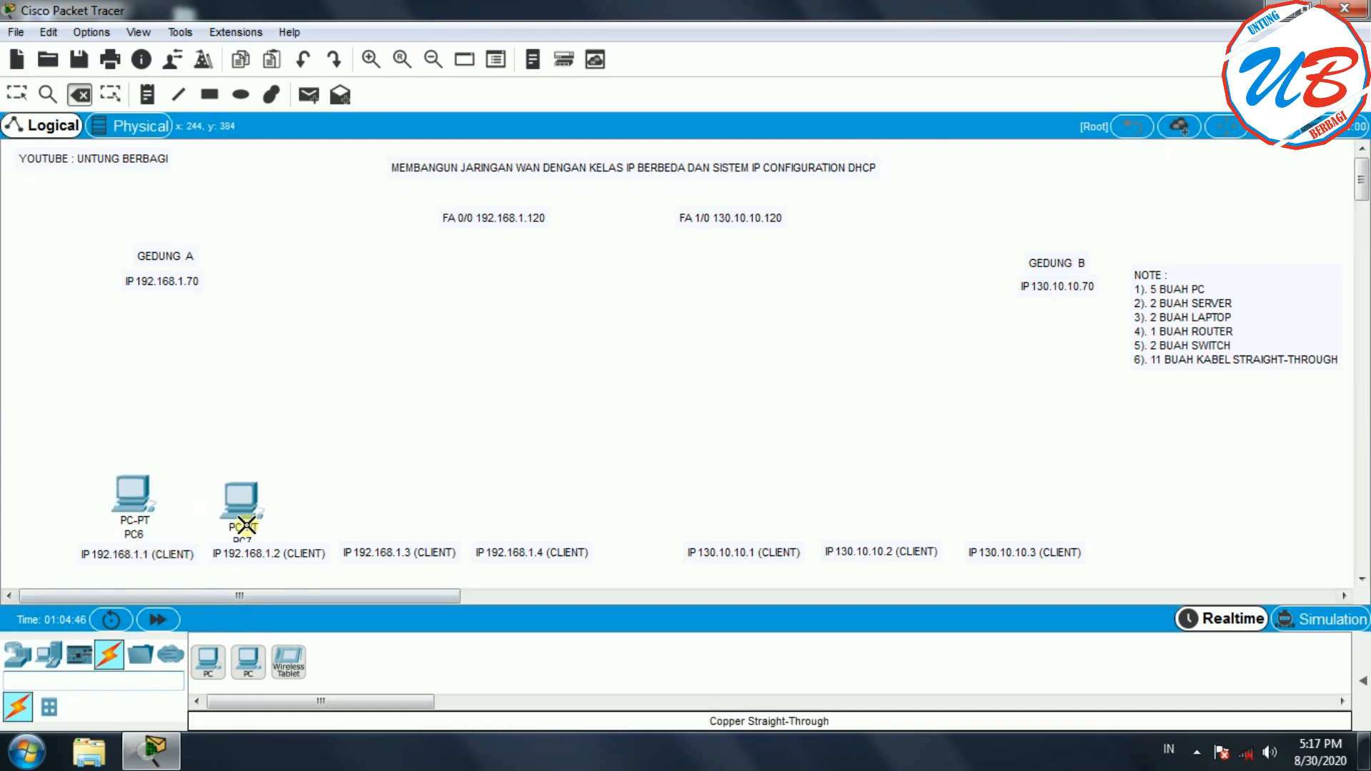
Step: Leave delete mode and reposition the two new PCs so they sit clear of their IP labels
left_click(15, 92)
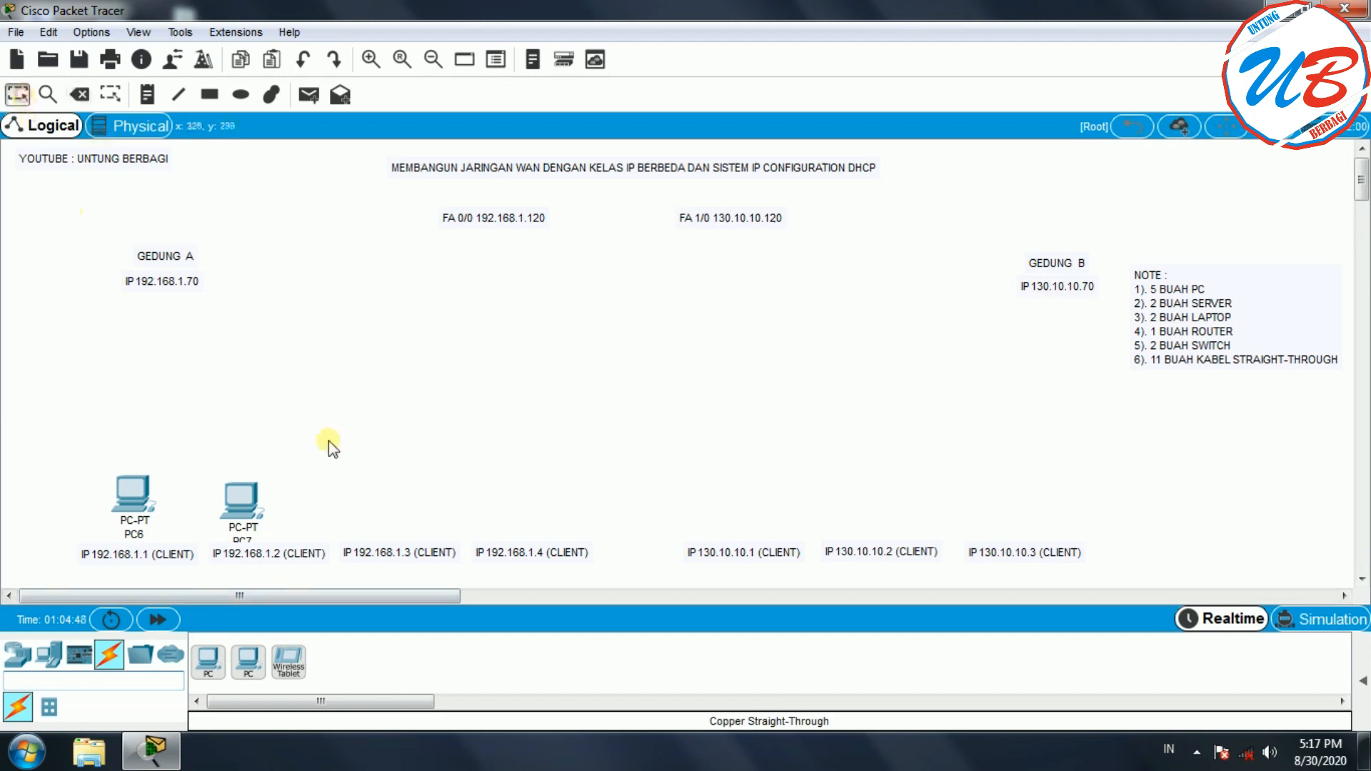
left_click_drag(238, 518, 250, 506)
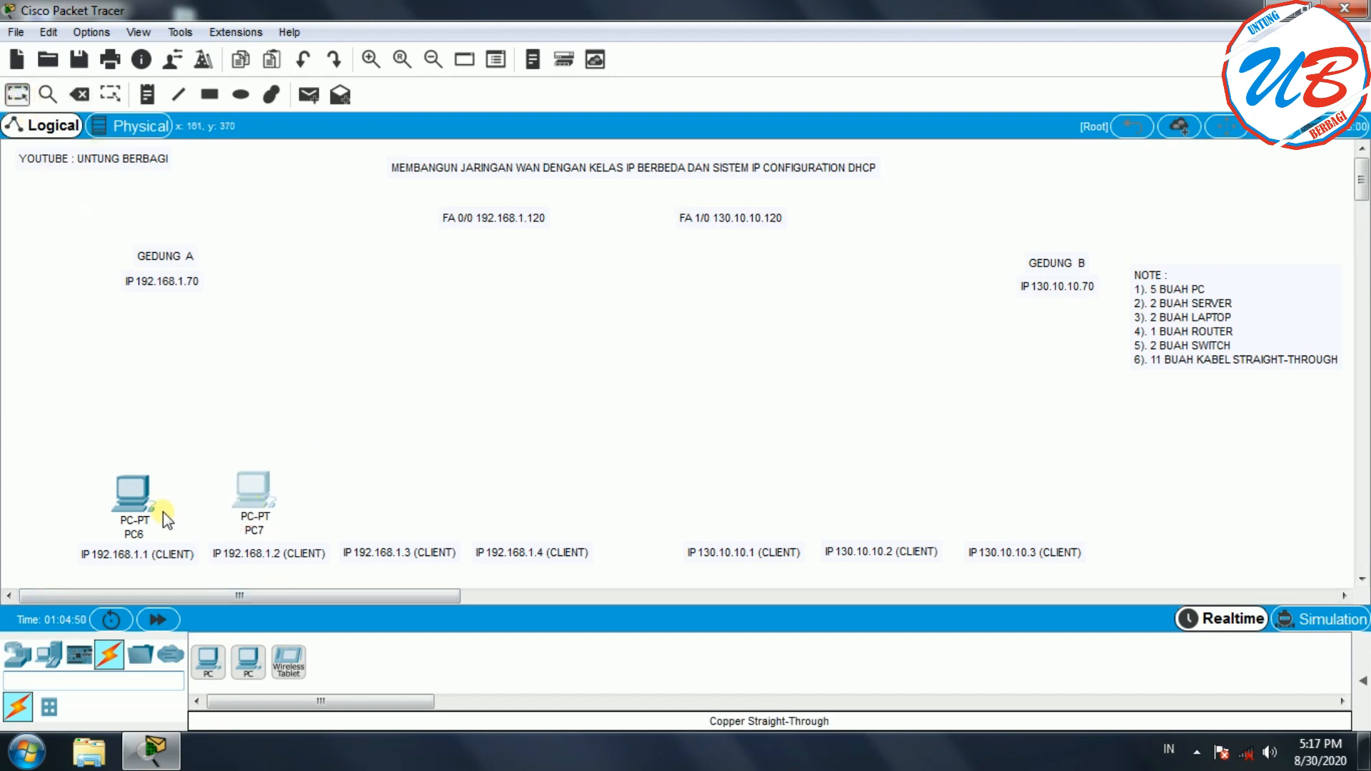
left_click_drag(150, 512, 151, 504)
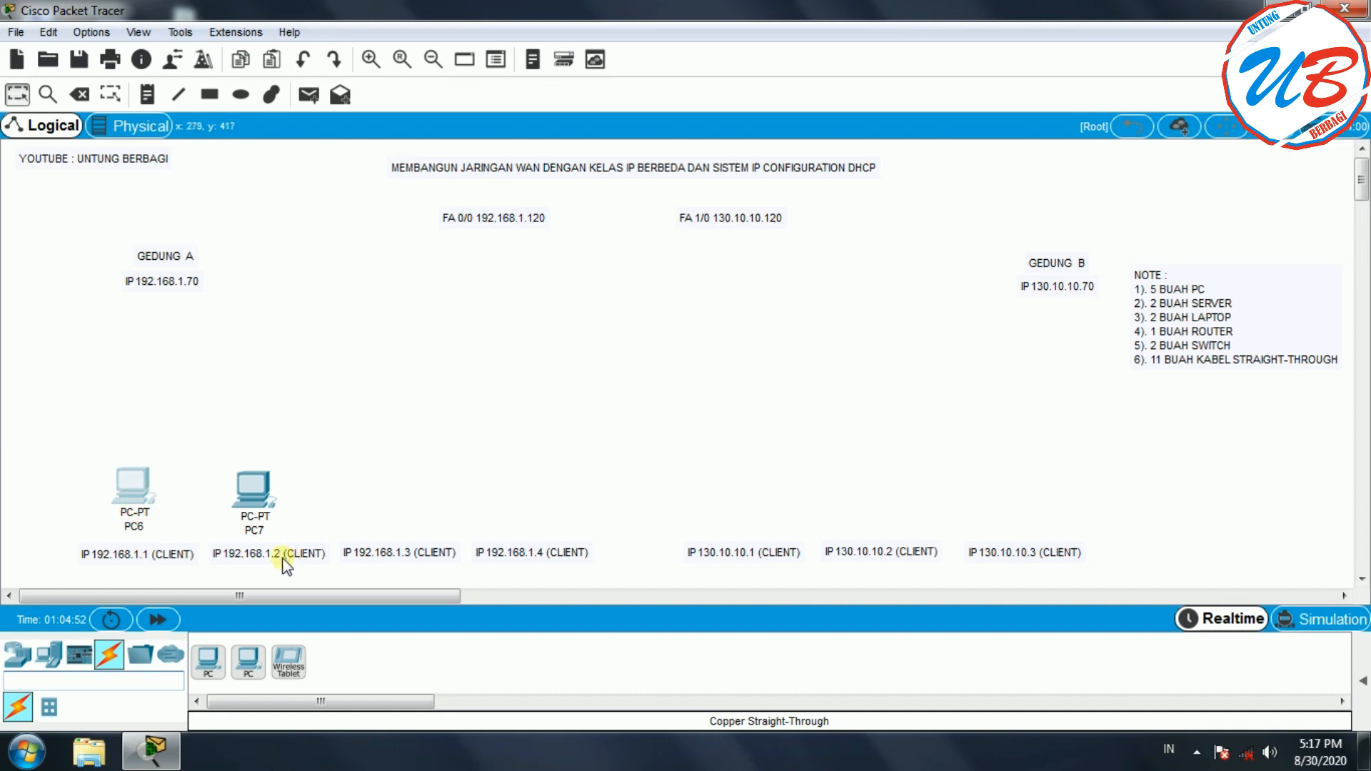
Step: Place three more PCs above the 192.168.1.3, 130.10.10.1 and 130.10.10.2 client labels and line them up with the others
left_click_drag(208, 660, 384, 502)
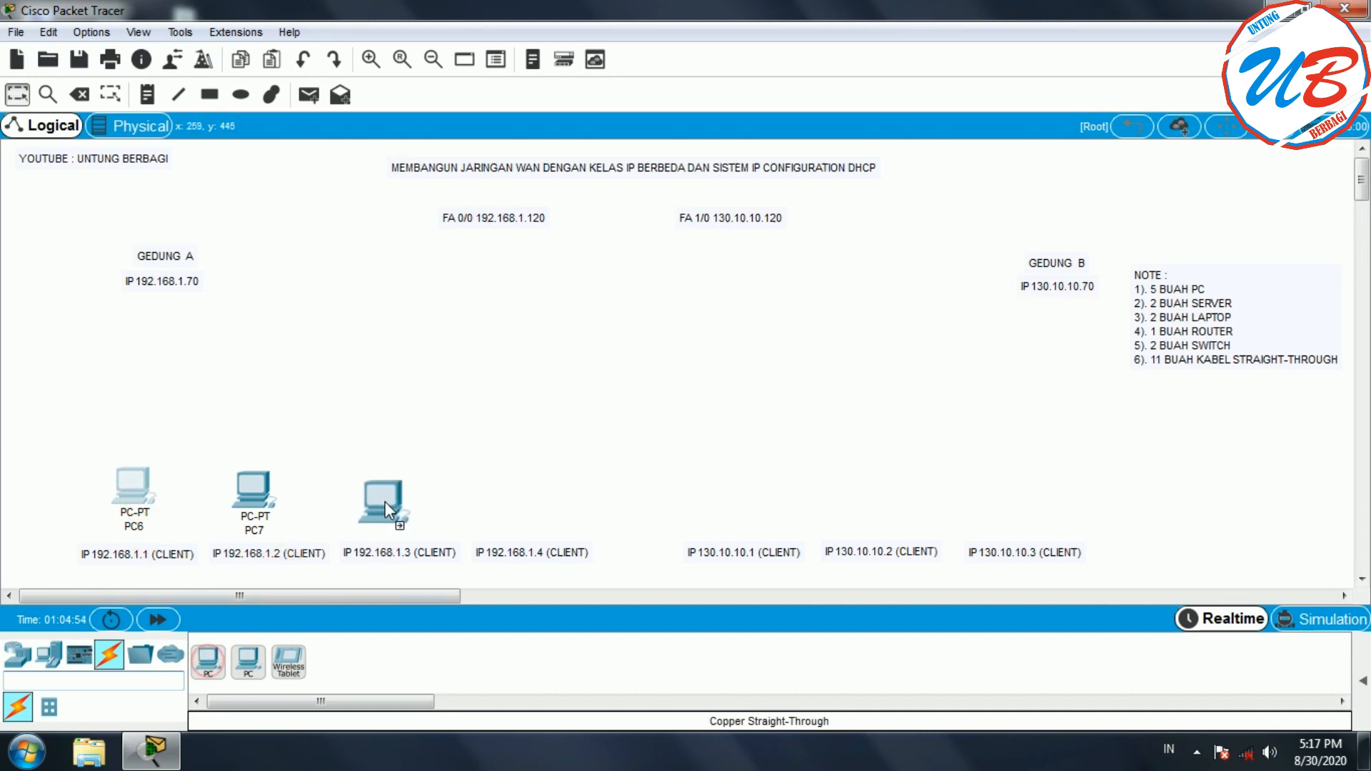
left_click_drag(208, 660, 749, 507)
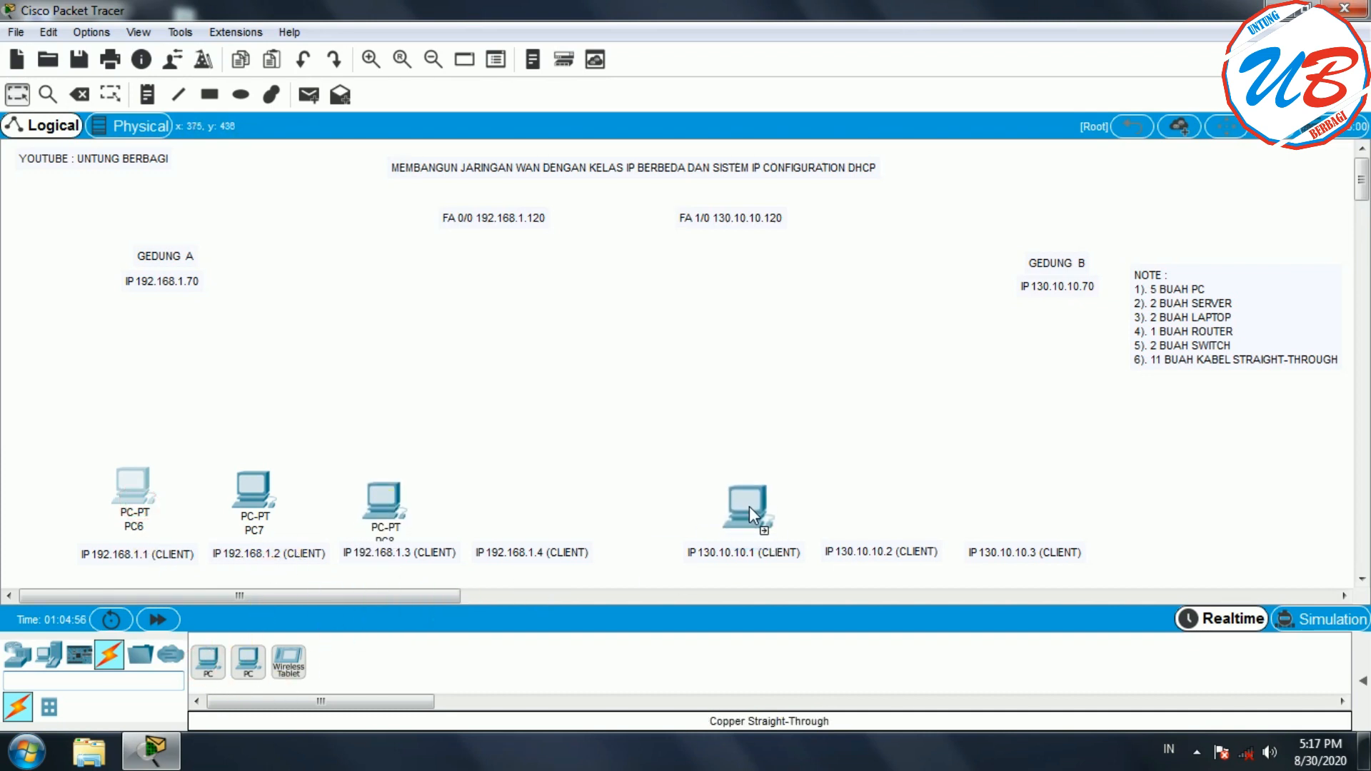
left_click_drag(209, 661, 880, 500)
left_click_drag(742, 488, 738, 479)
left_click_drag(893, 509, 893, 493)
left_click_drag(395, 509, 404, 500)
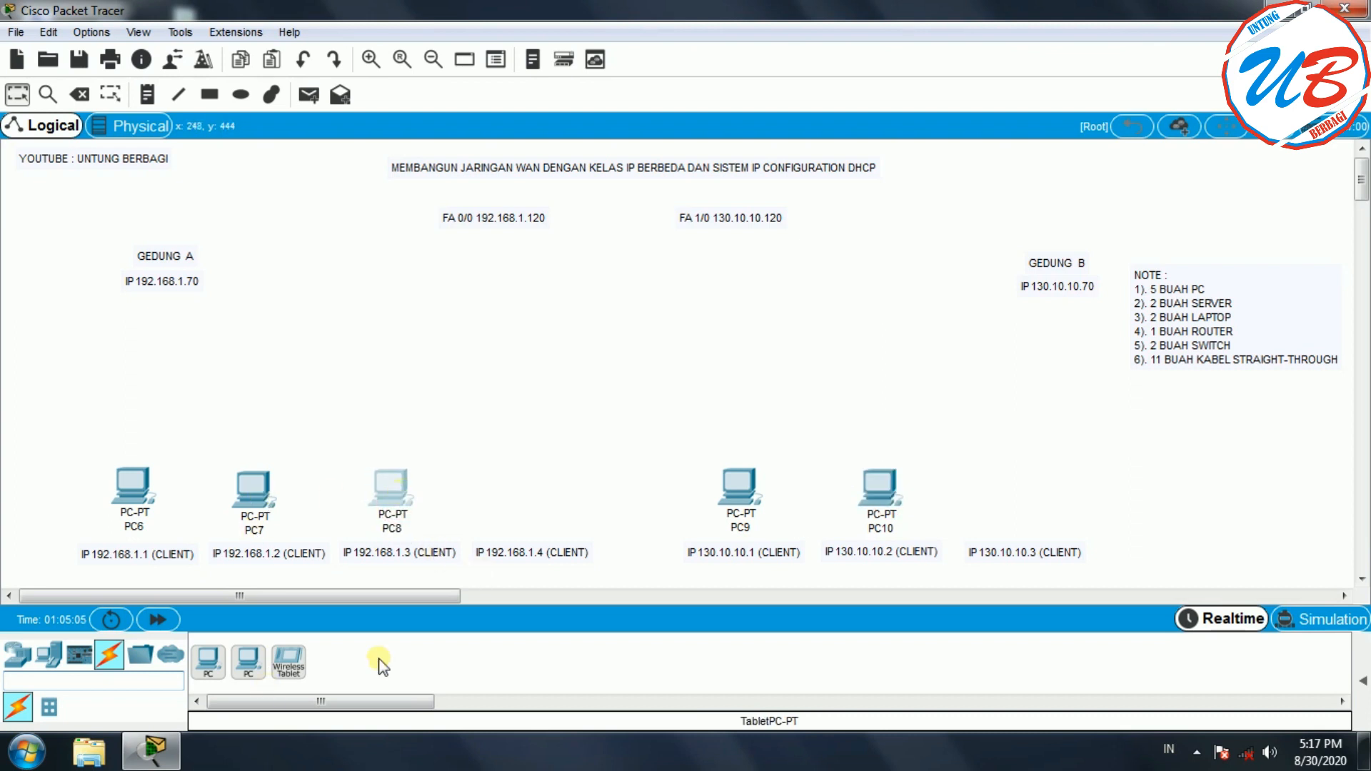
Step: Find the Laptop device and place one laptop each above the 192.168.1.4 and 130.10.10.3 client labels
left_click(109, 683)
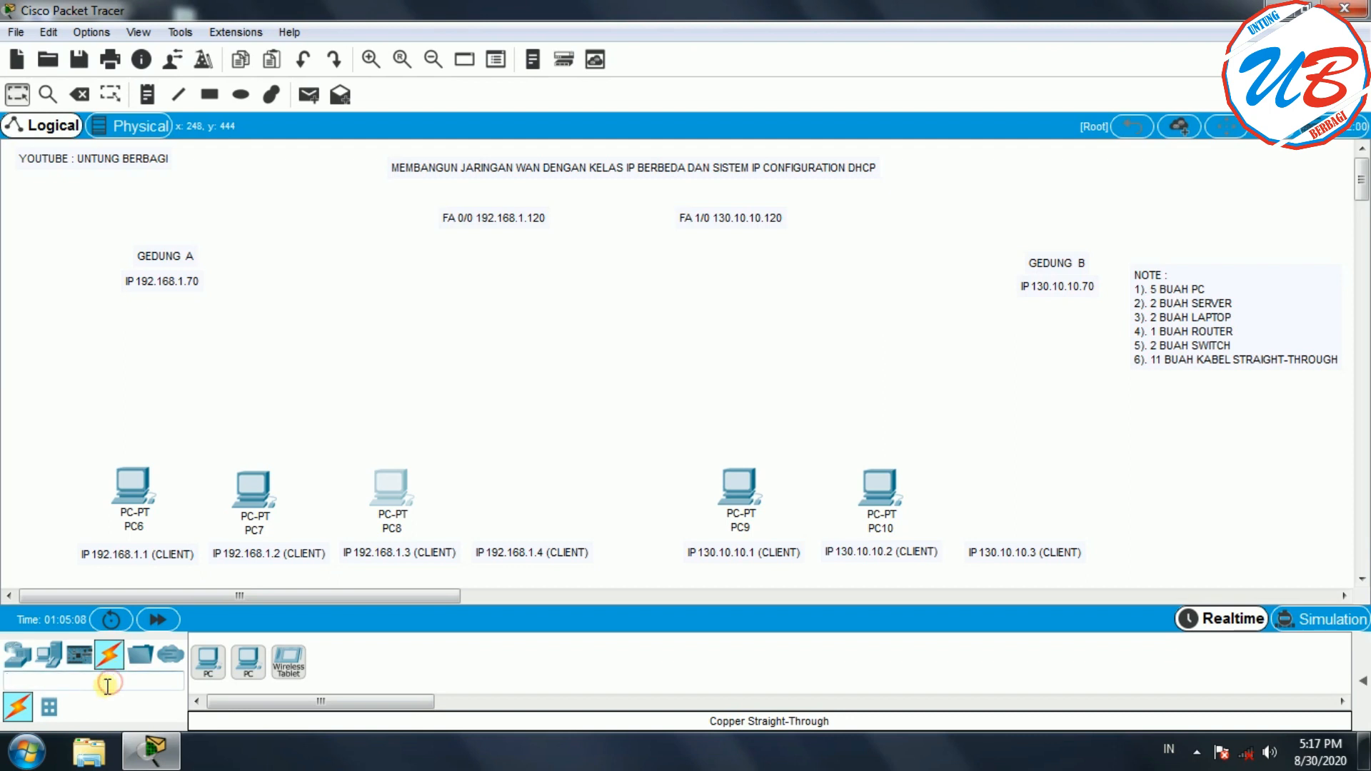
type("LAPTOP")
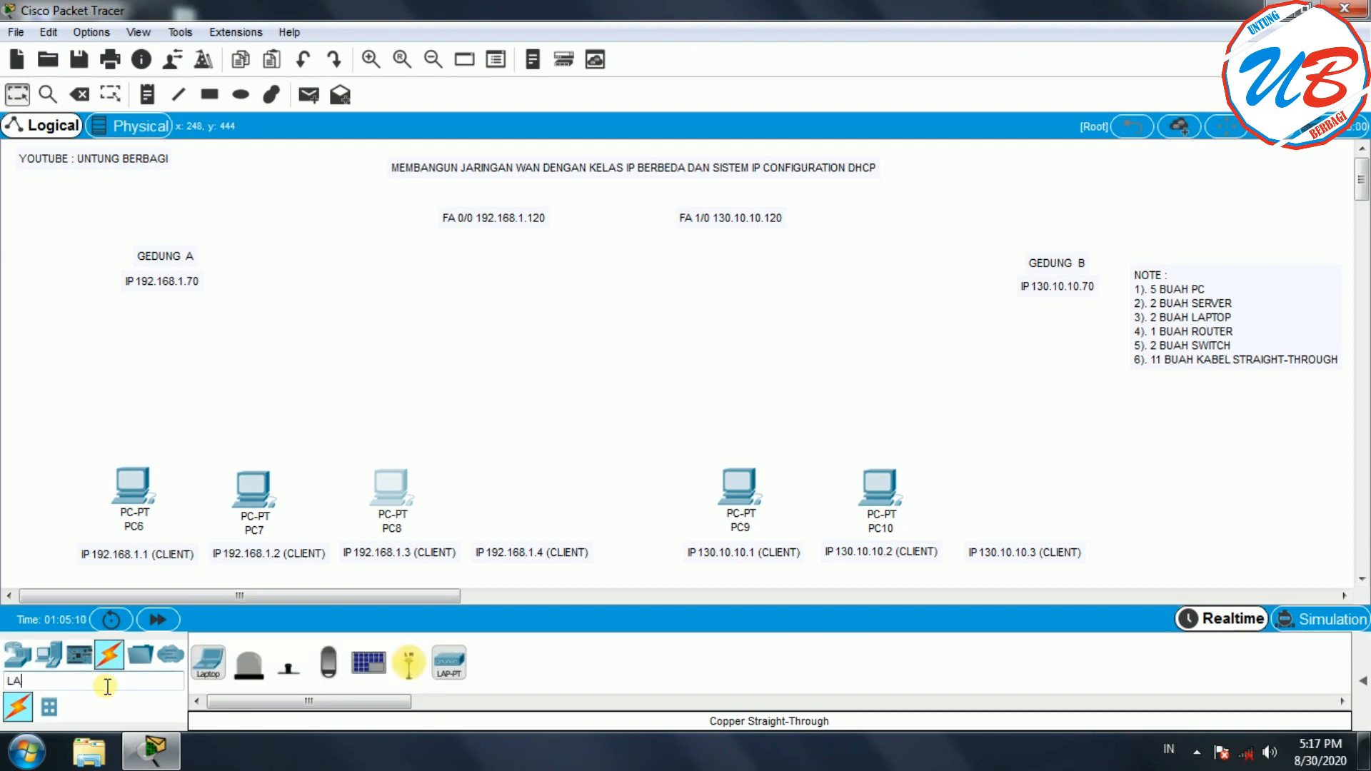
left_click_drag(208, 660, 1029, 485)
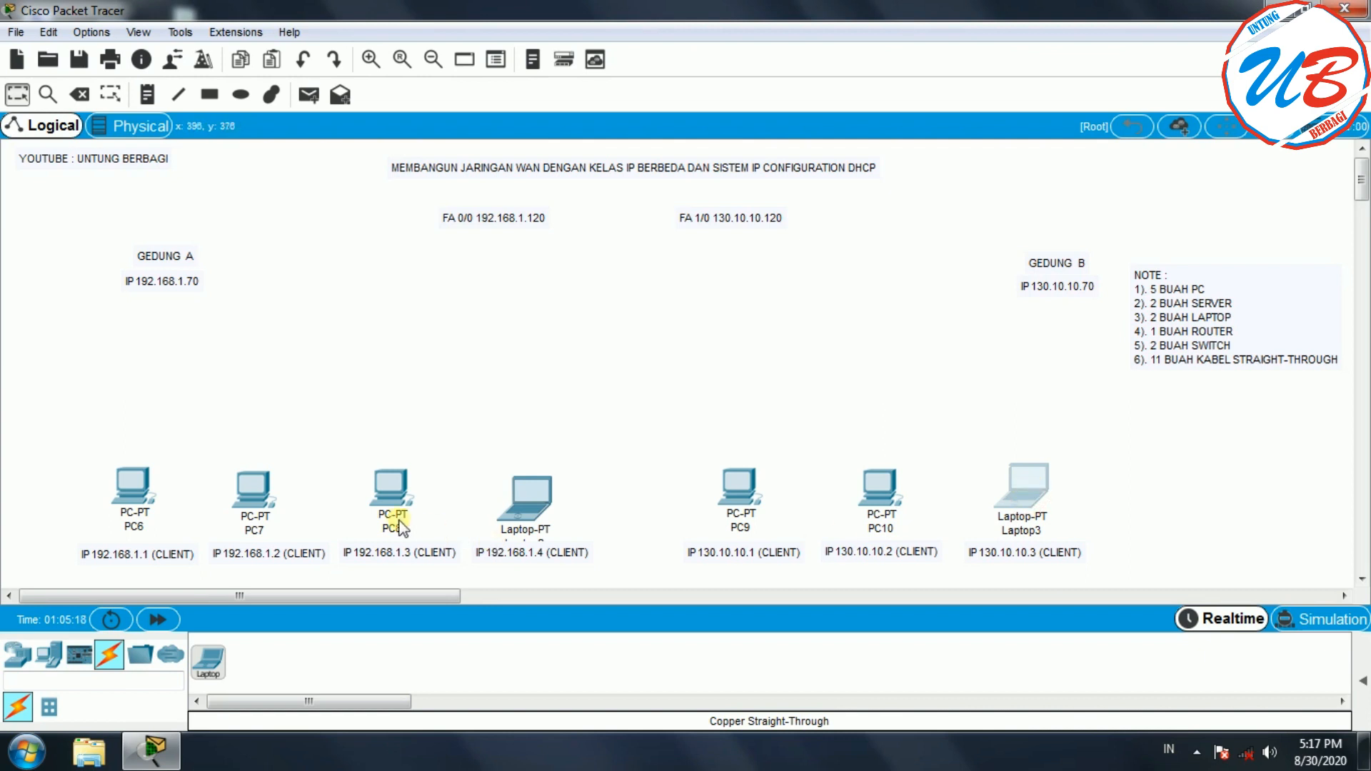
left_click(393, 495)
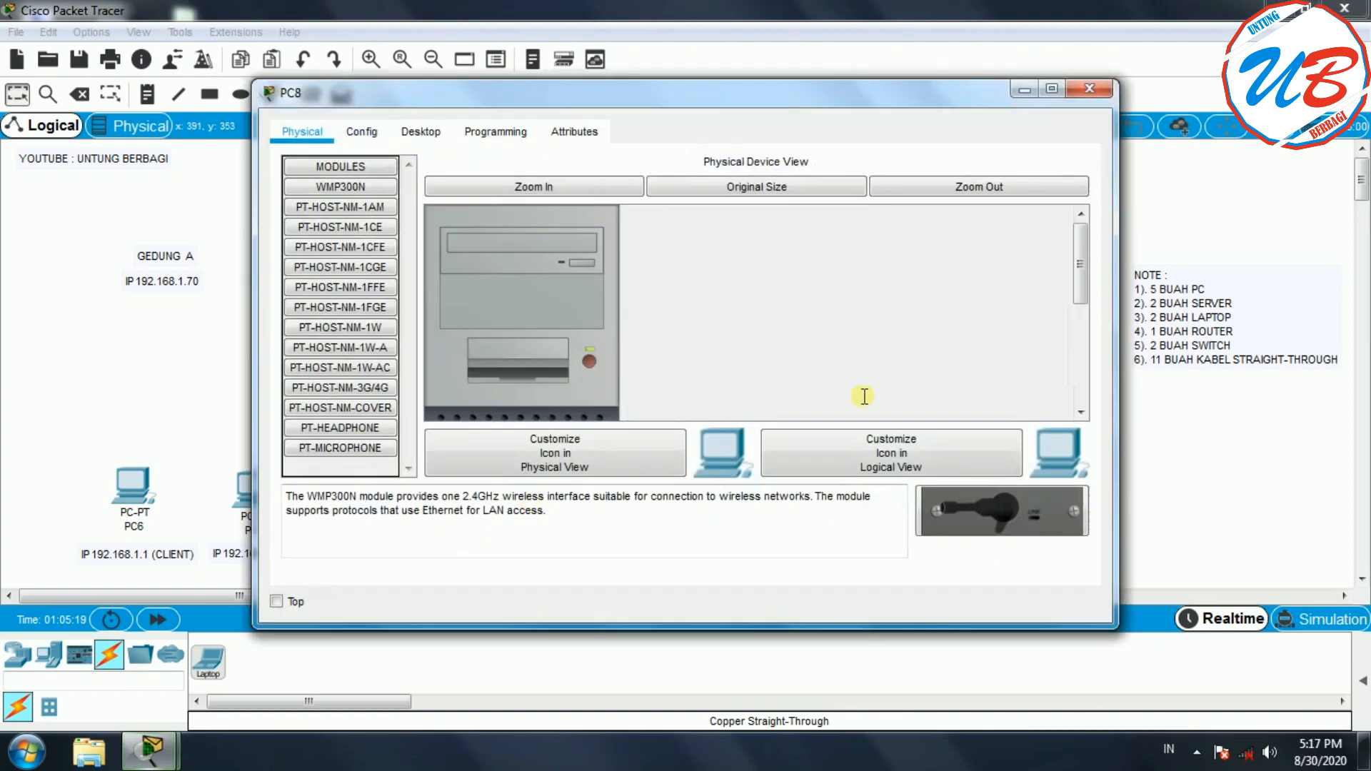
left_click(1077, 93)
left_click_drag(548, 497, 538, 487)
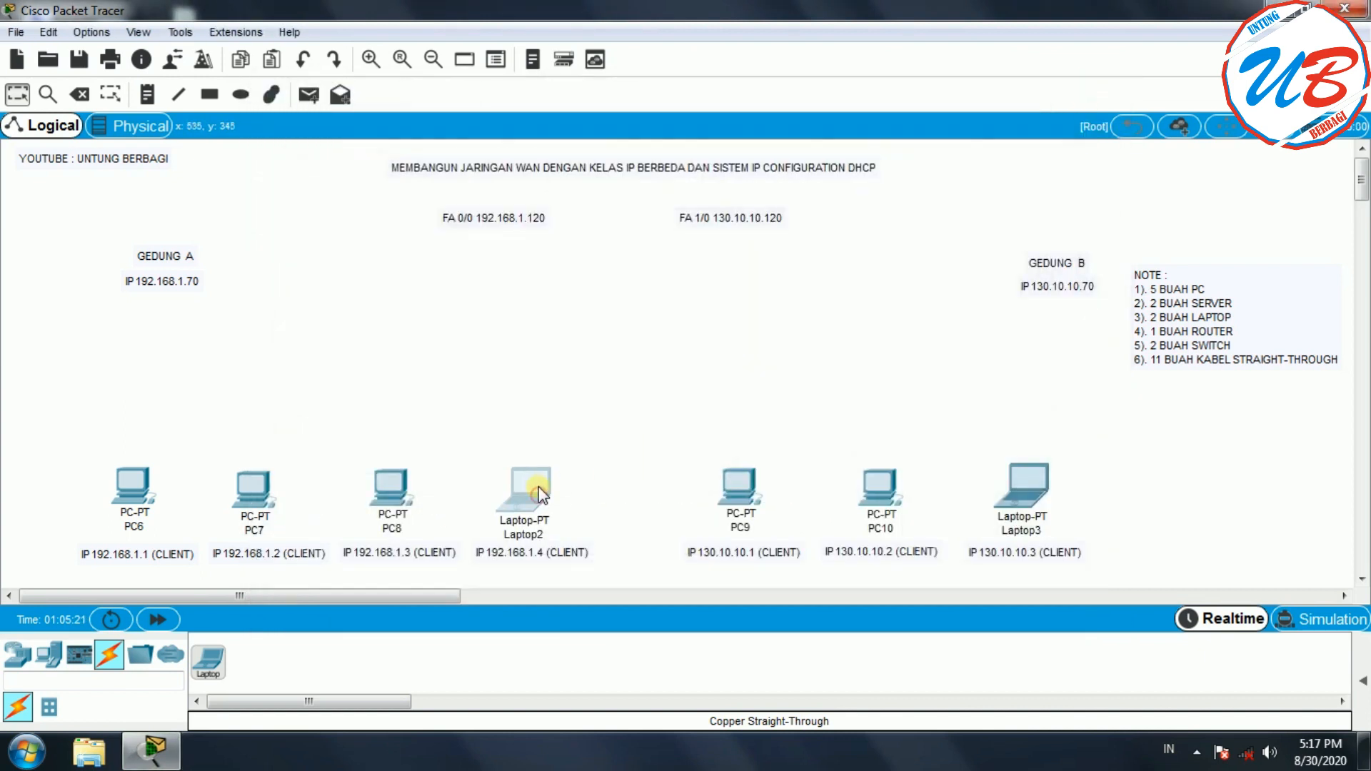
left_click(1239, 475)
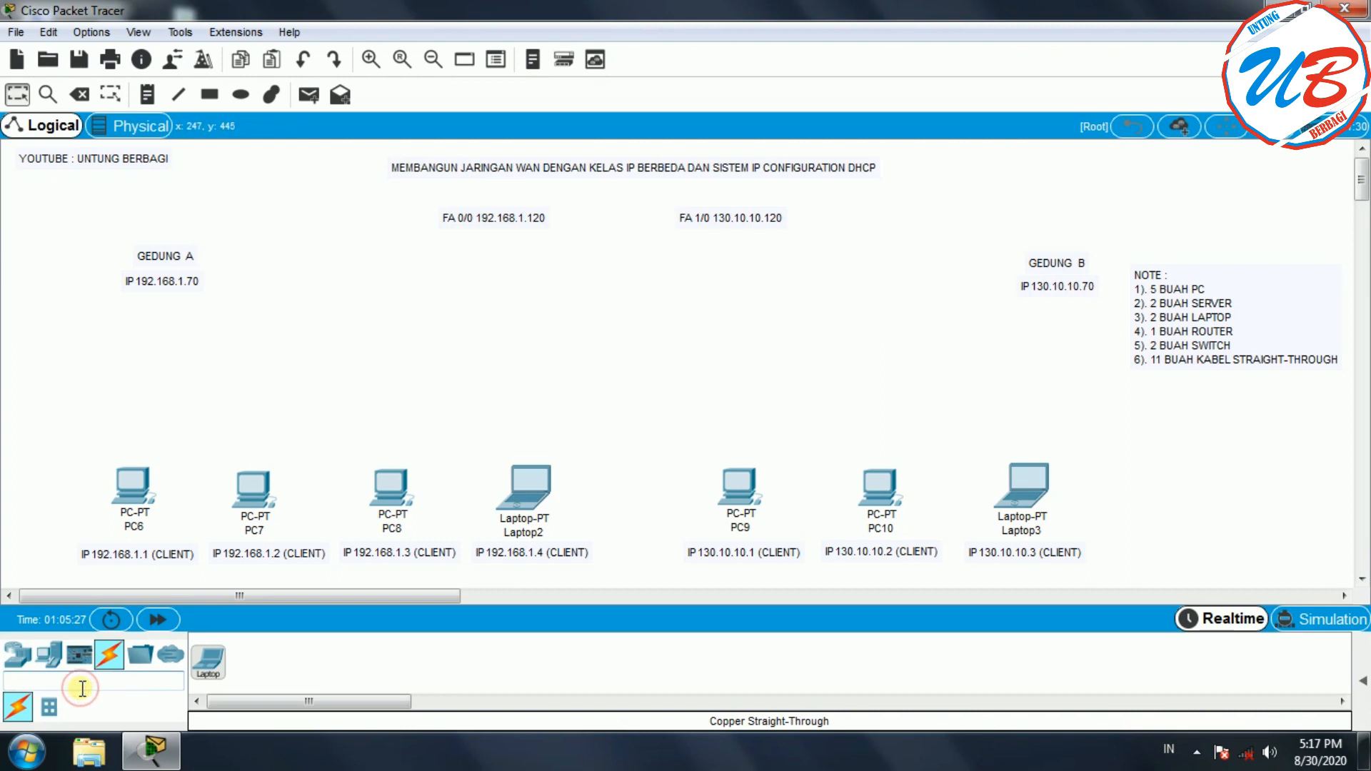
Step: Find the Server device and place one server each under the 192.168.1.70 and 130.10.10.70 labels
type("SERVER")
left_click(208, 660)
left_click(192, 500)
left_click(167, 345)
left_click(208, 661)
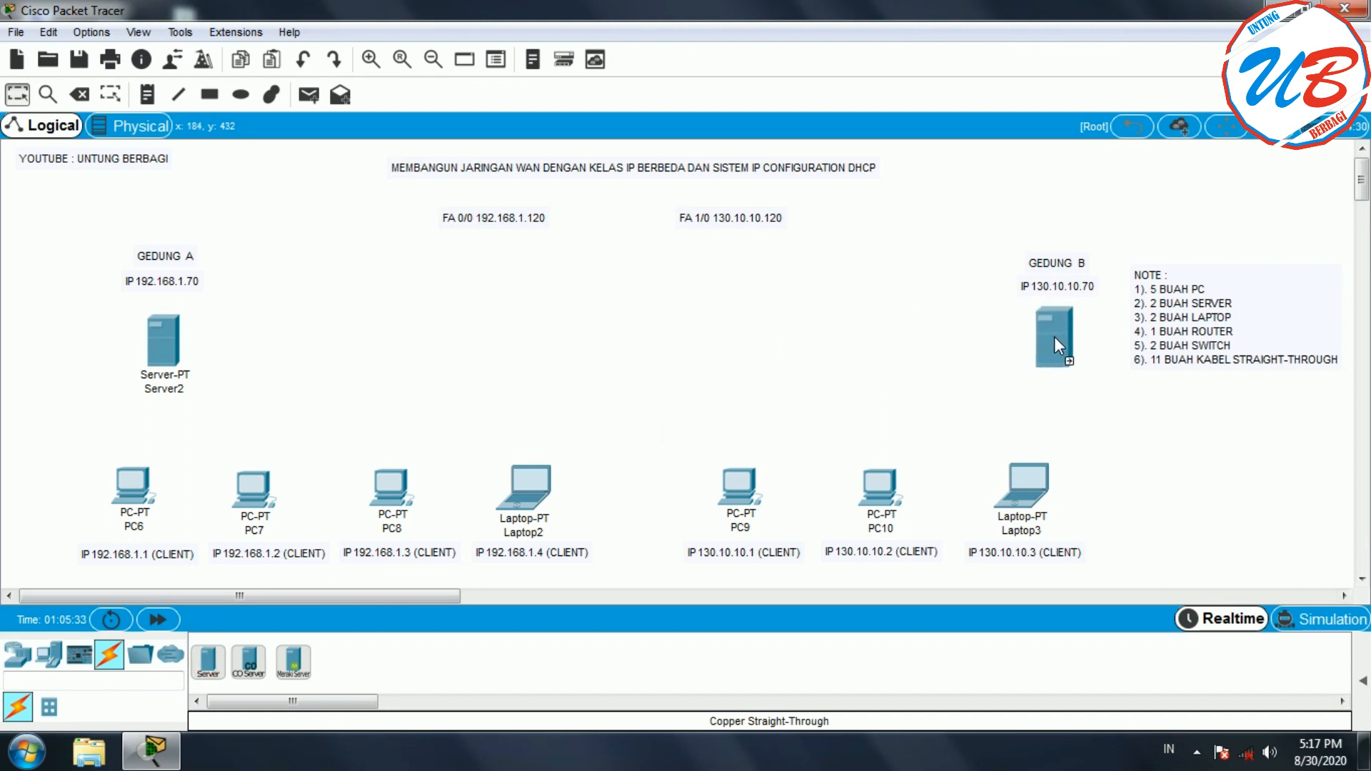
left_click(1057, 331)
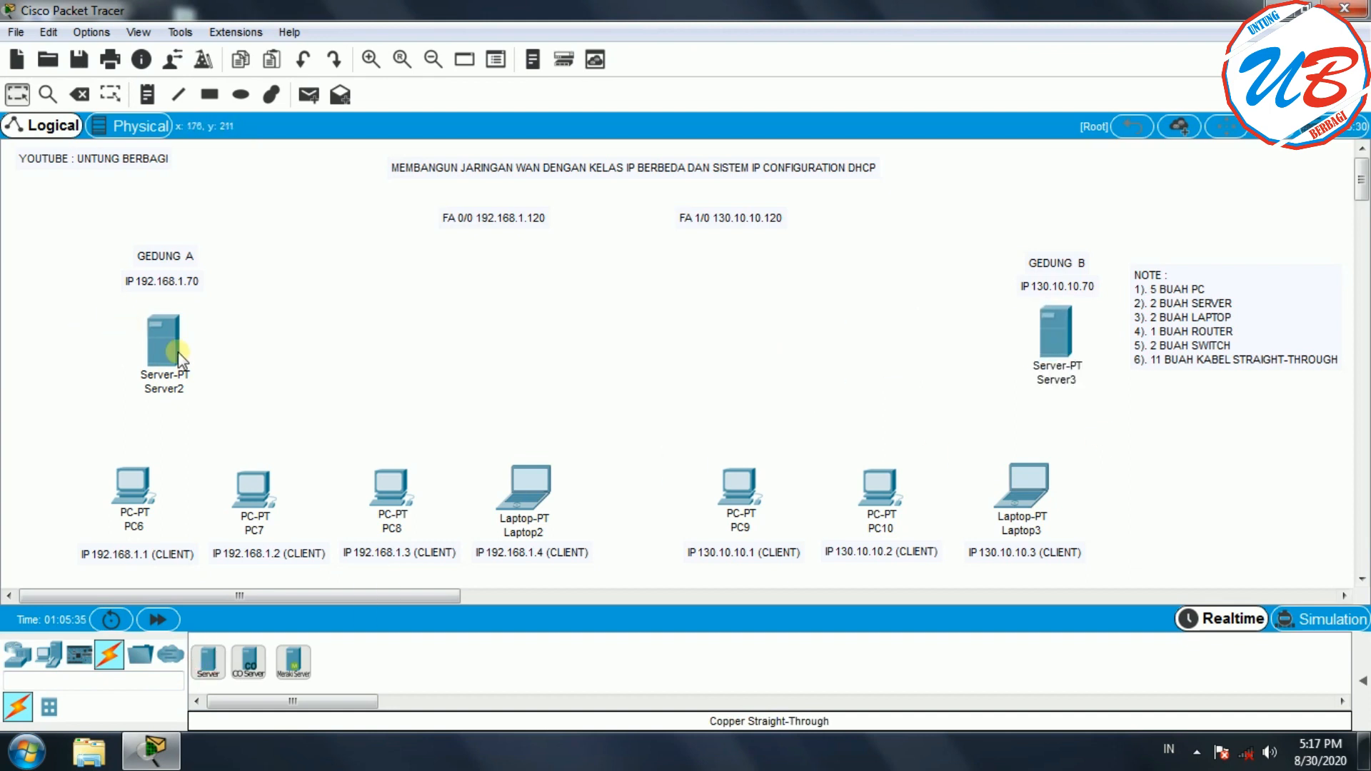
left_click_drag(168, 342, 172, 344)
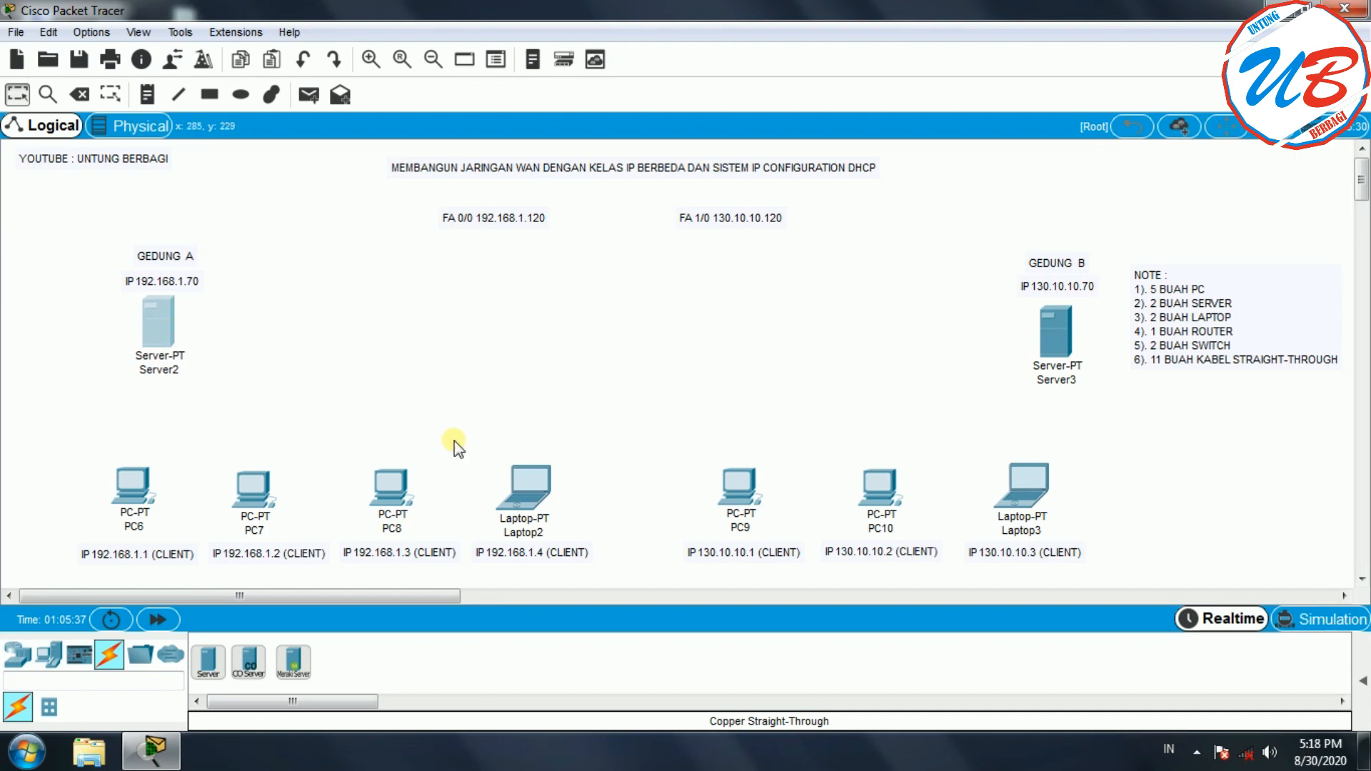
Step: Find the PT-Switch and place one beside the Gedung A server and one beside the Gedung B server
left_click(91, 680)
type("sw")
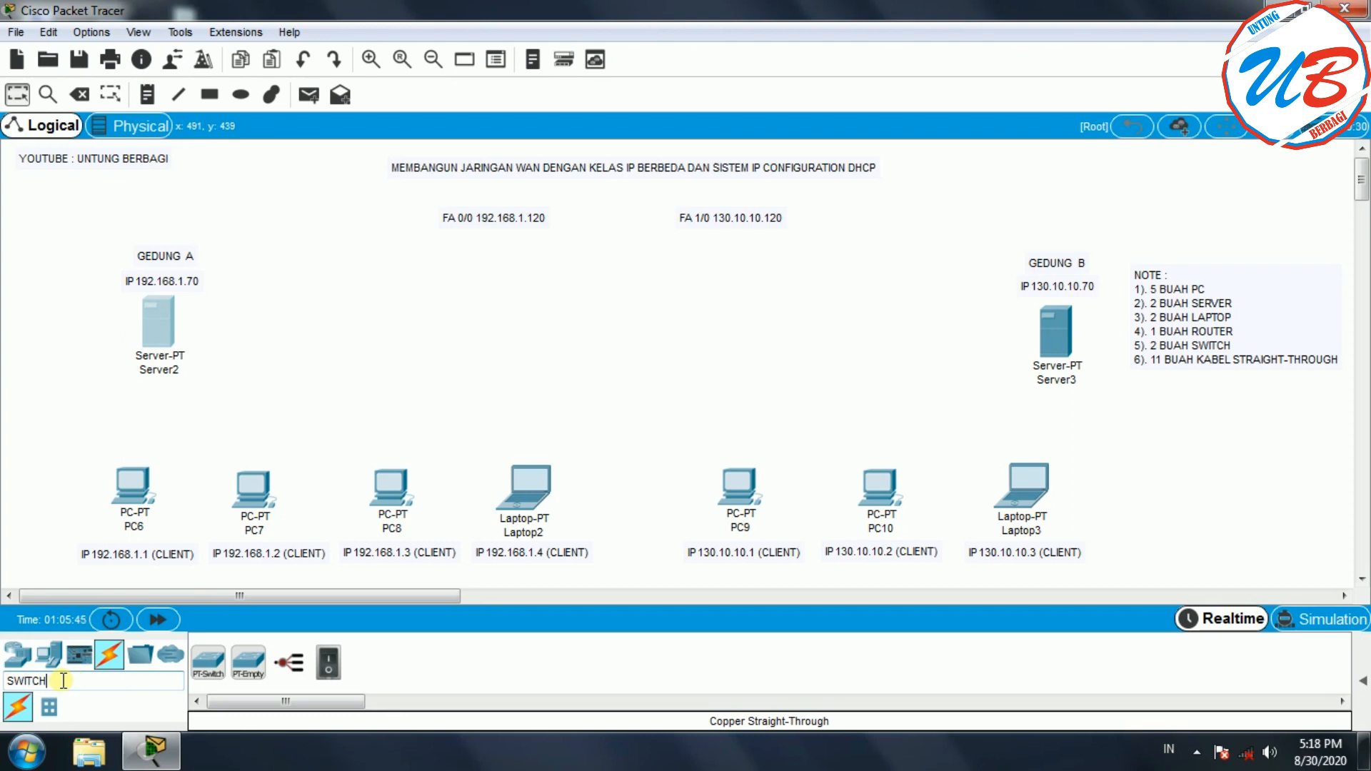
key("Return")
left_click(65, 684)
left_click_drag(208, 661, 357, 327)
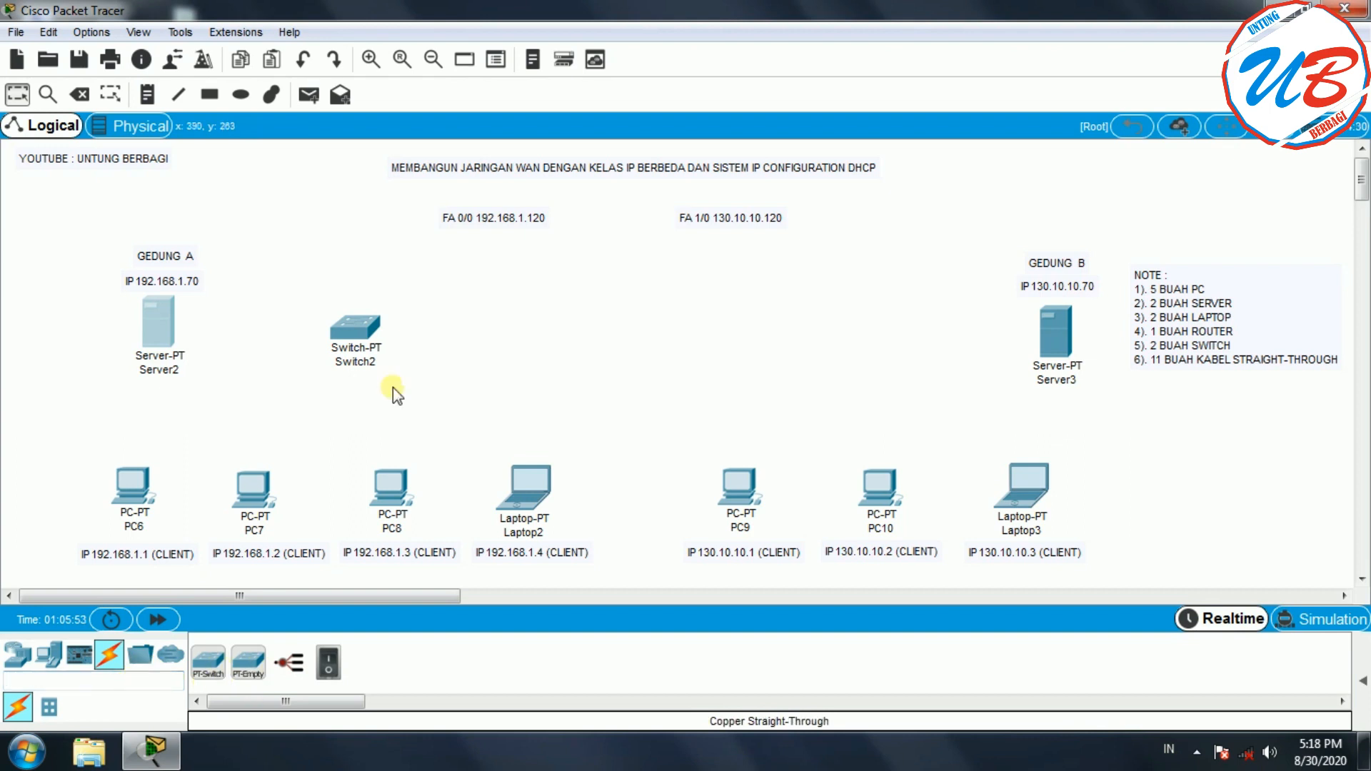
left_click(348, 341)
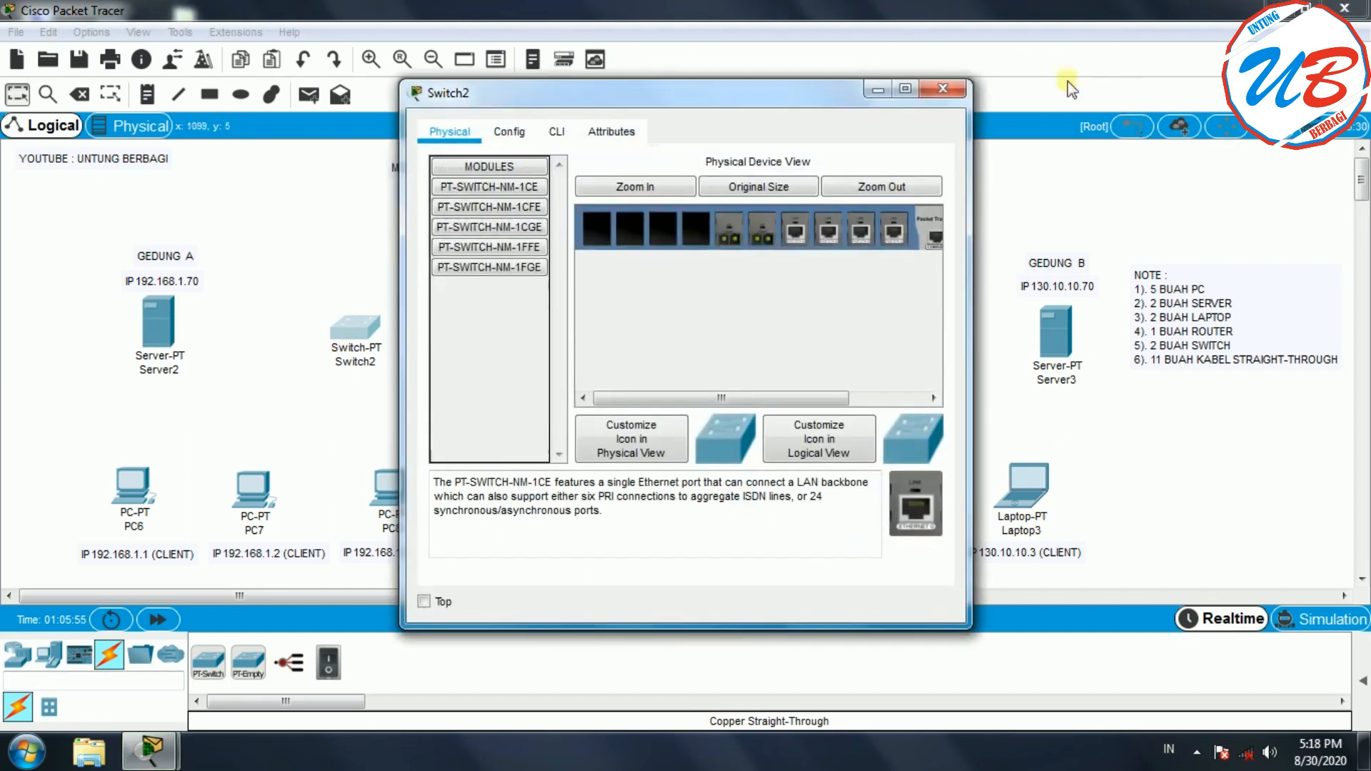
left_click(940, 91)
left_click(208, 663)
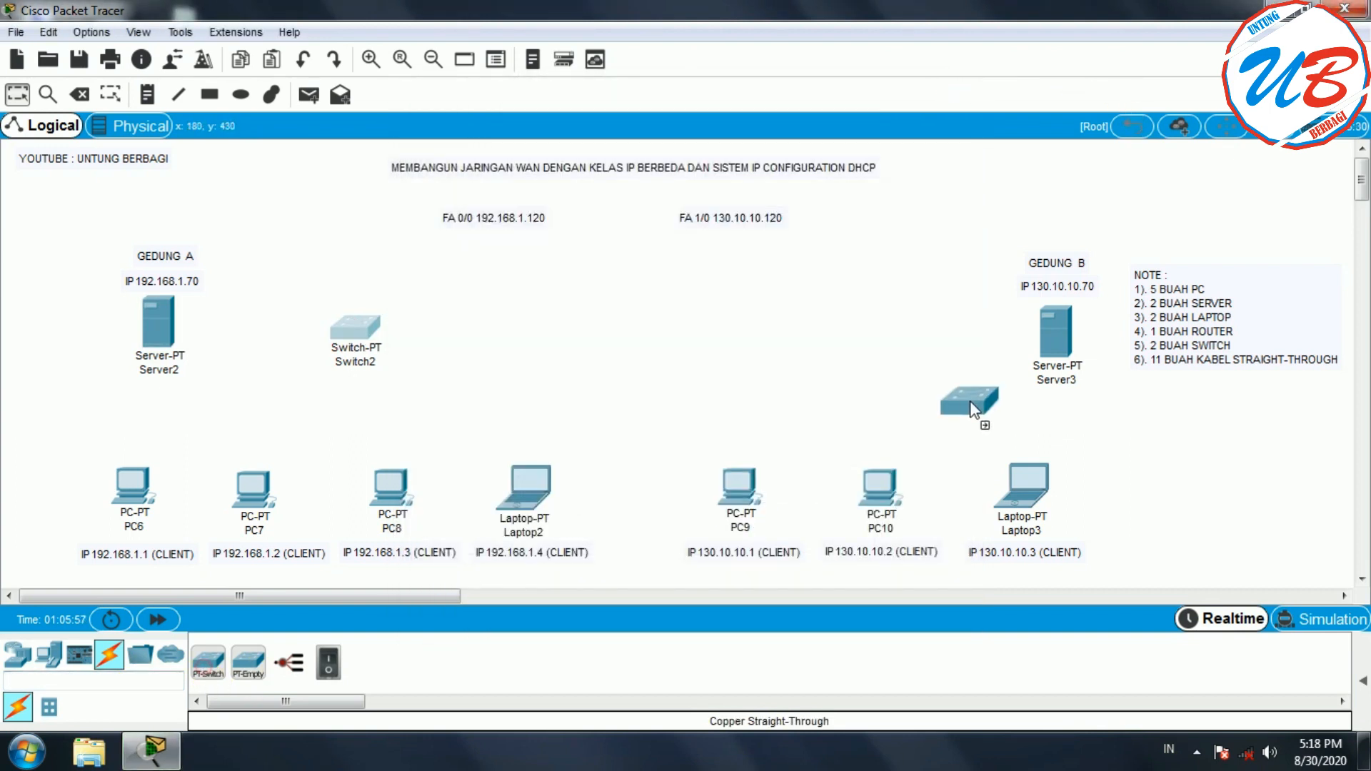
left_click(883, 346)
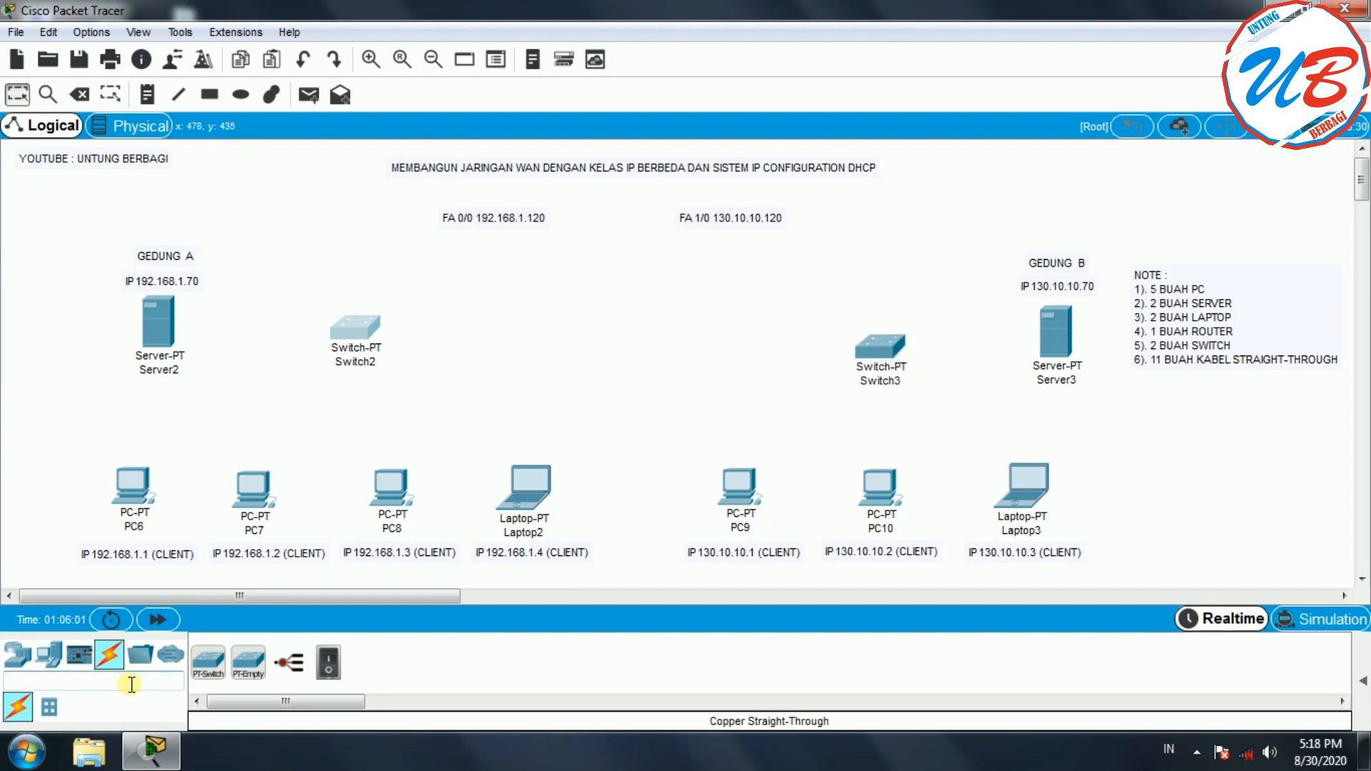
Step: Find the PT-Router and place one between the FA 0/0 and FA 1/0 labels
type("ROUTE")
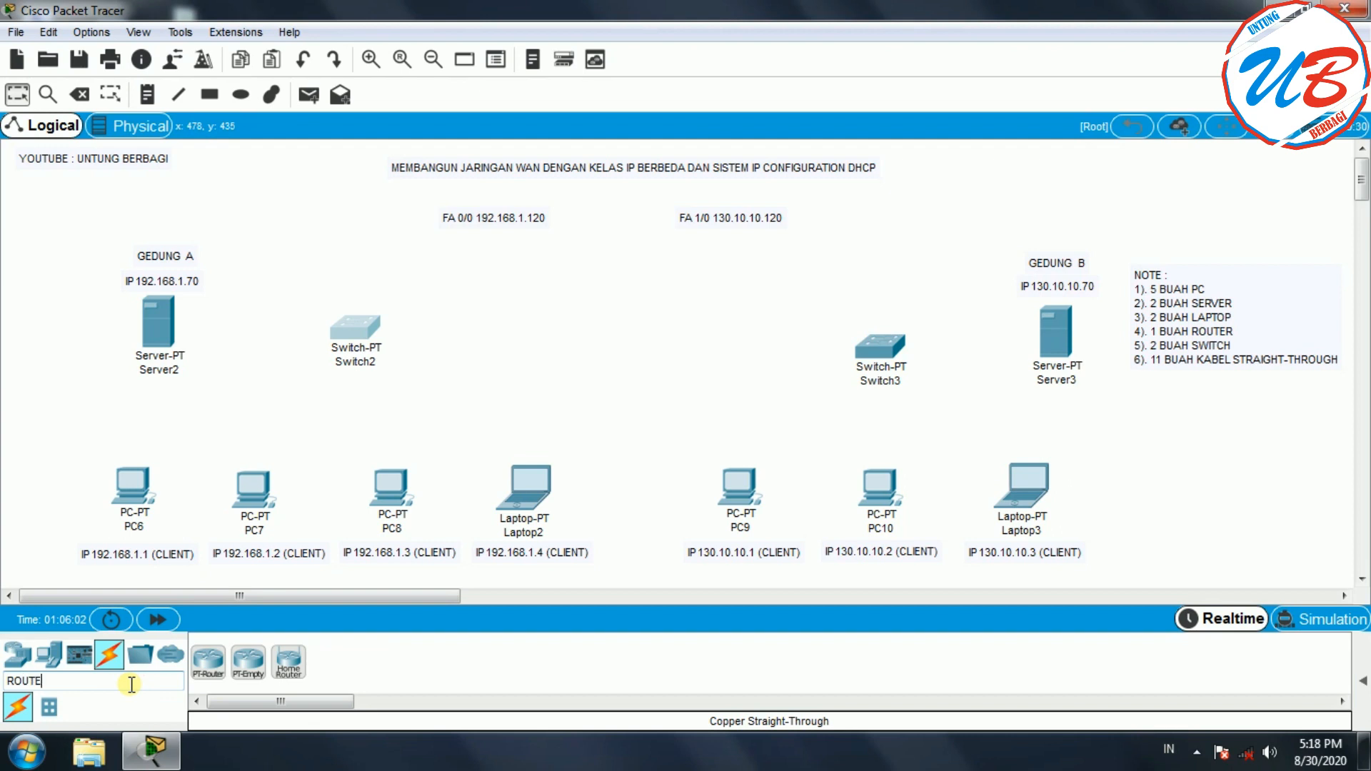
left_click(208, 660)
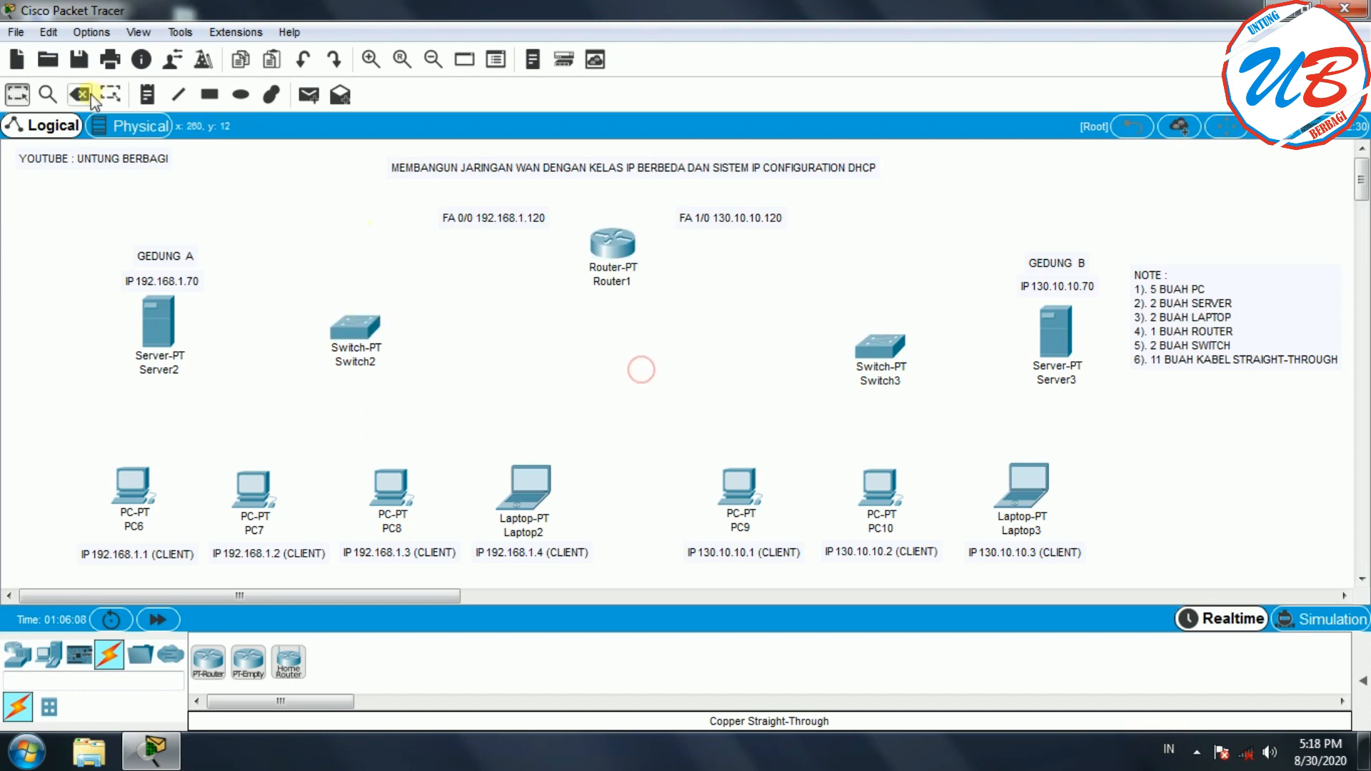
left_click(17, 93)
Step: Connect Server2 to port FastEthernet0/1 of Switch2 with a copper straight-through cable
left_click(110, 662)
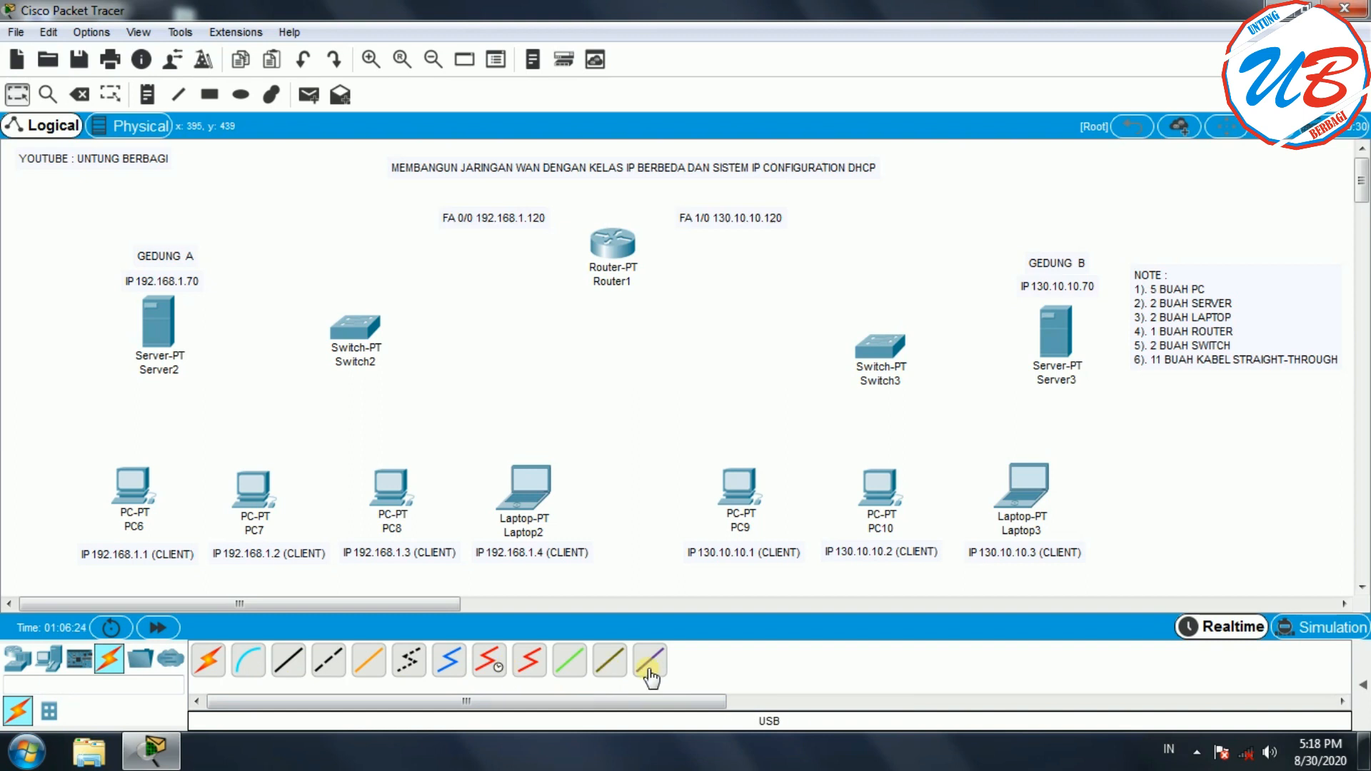
left_click(288, 661)
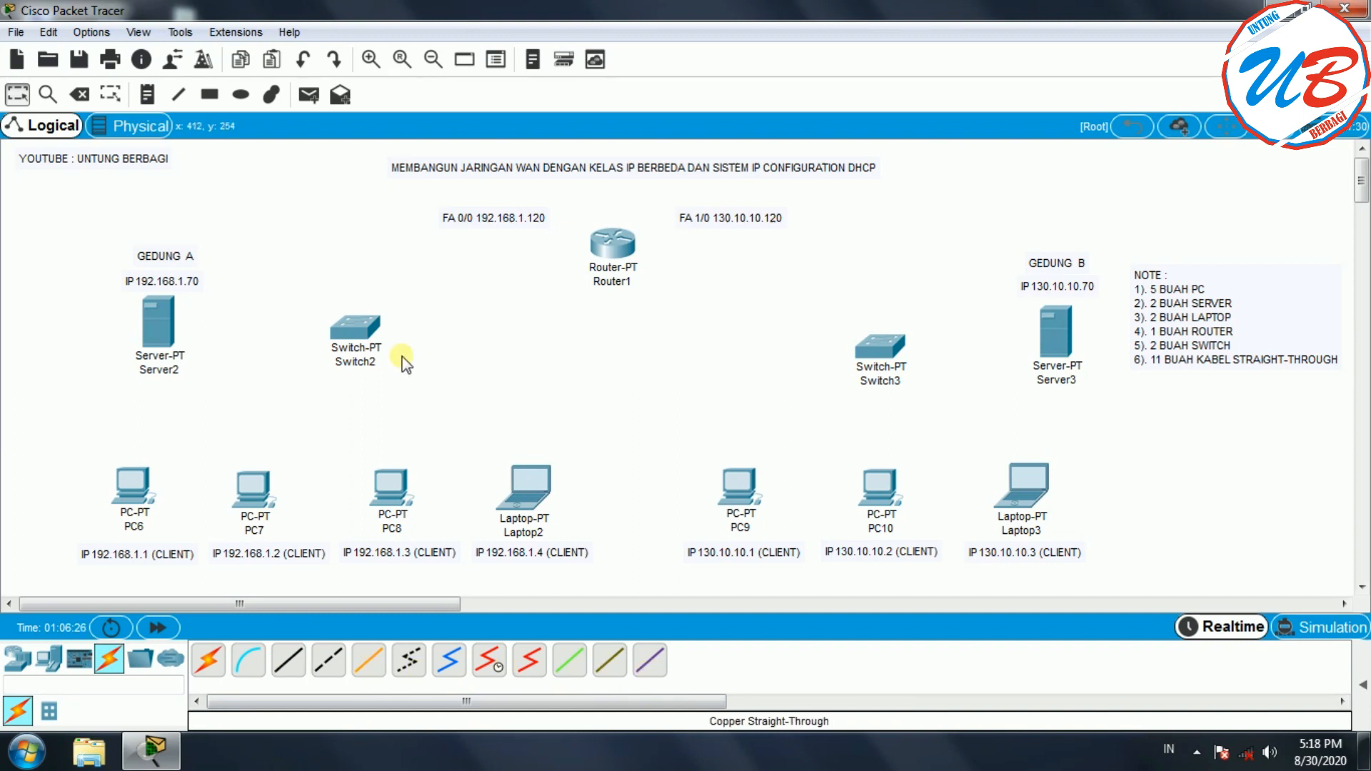
left_click(285, 669)
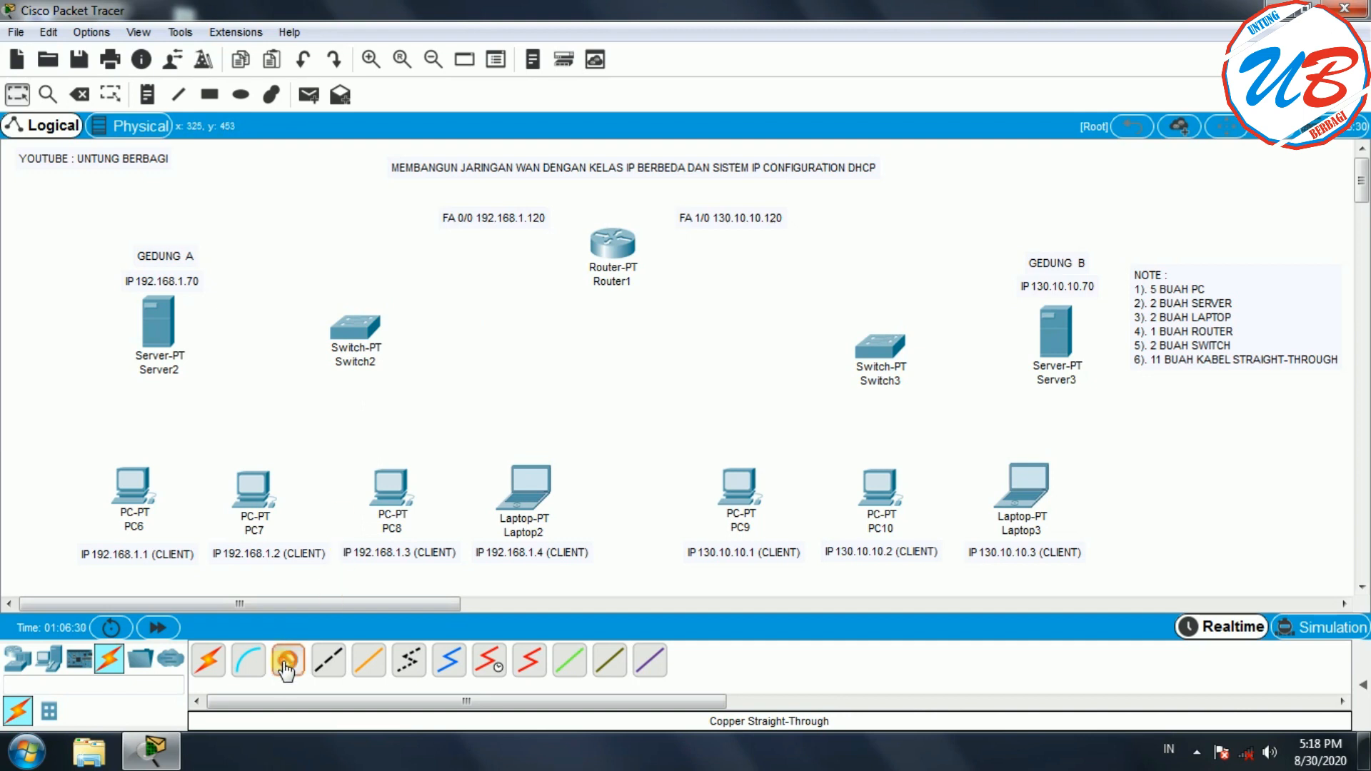
left_click(163, 326)
left_click(271, 324)
left_click(355, 329)
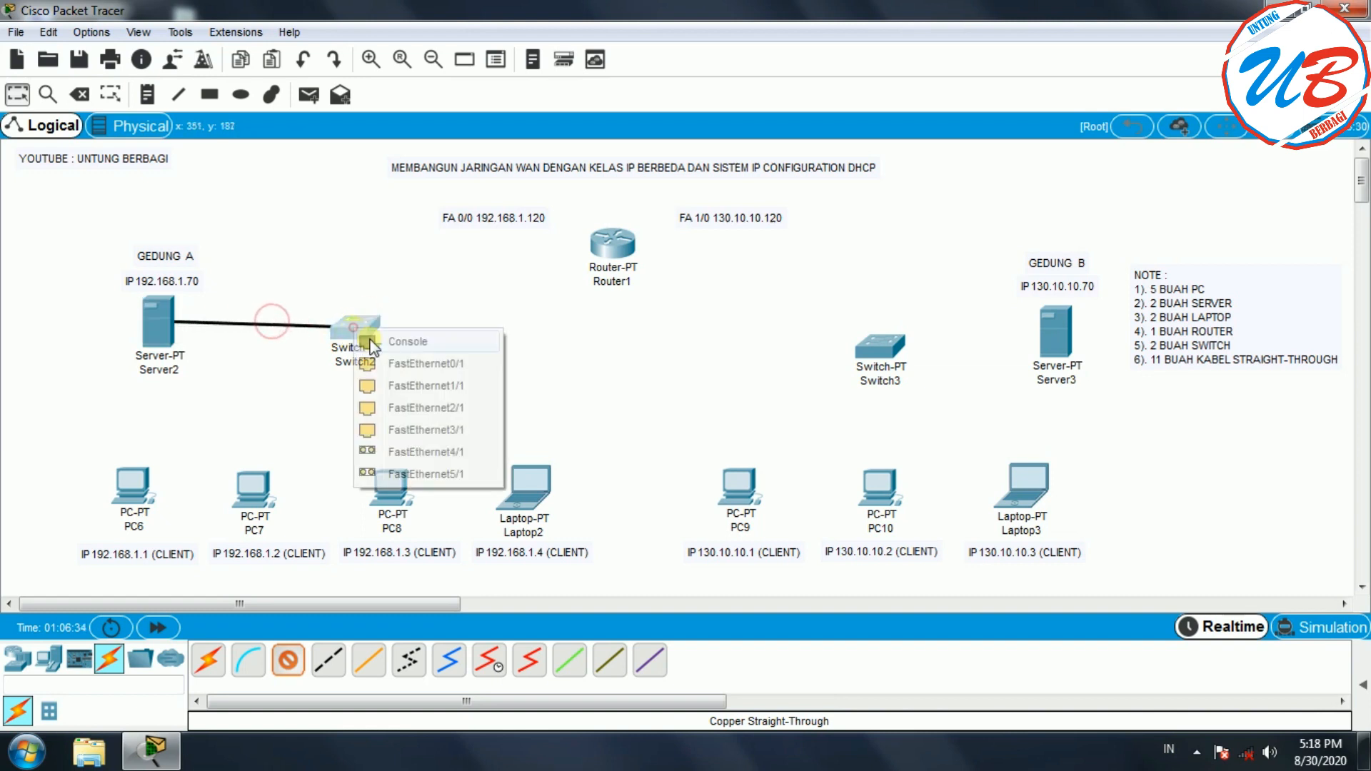
left_click(429, 365)
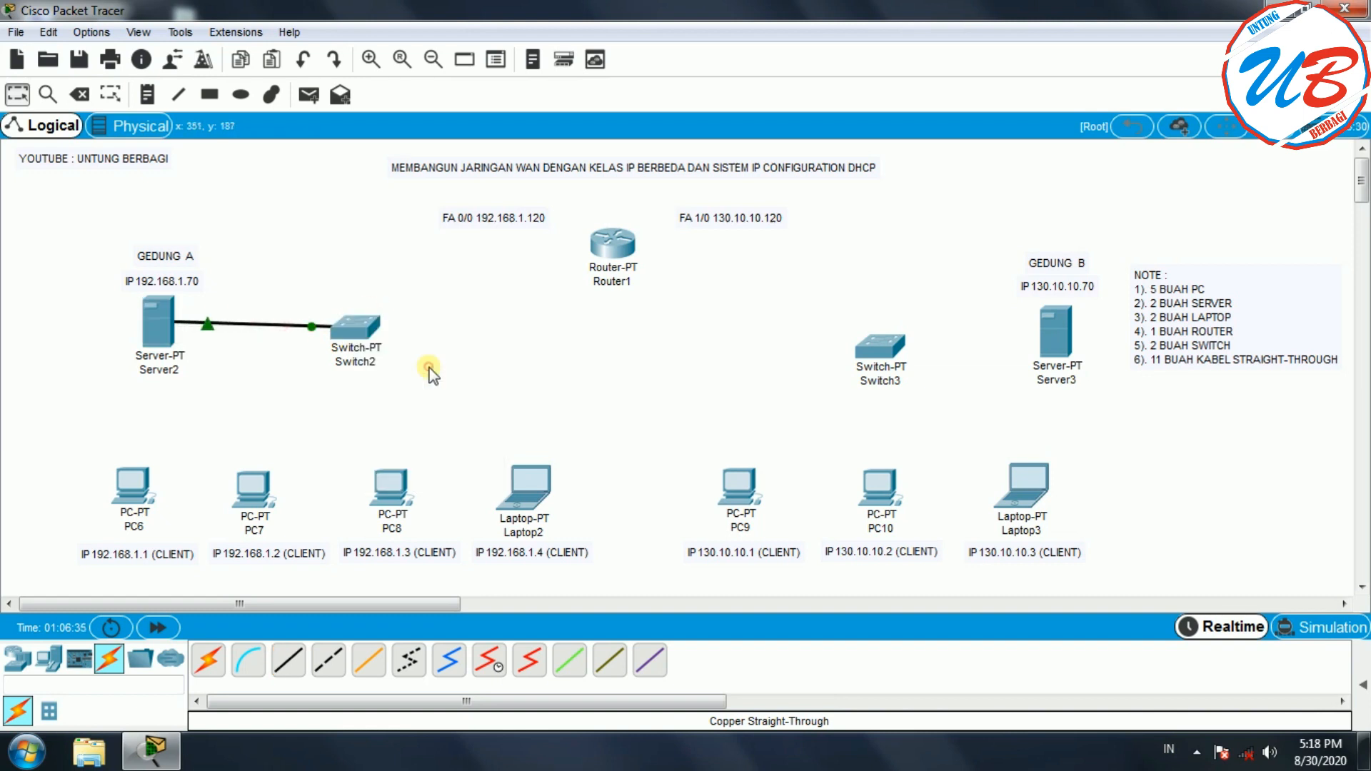
Step: Cable Switch2 port FastEthernet1/1 to Router1 port FastEthernet0/0 with copper straight-through
left_click(289, 666)
left_click(361, 328)
left_click(473, 358)
left_click(622, 244)
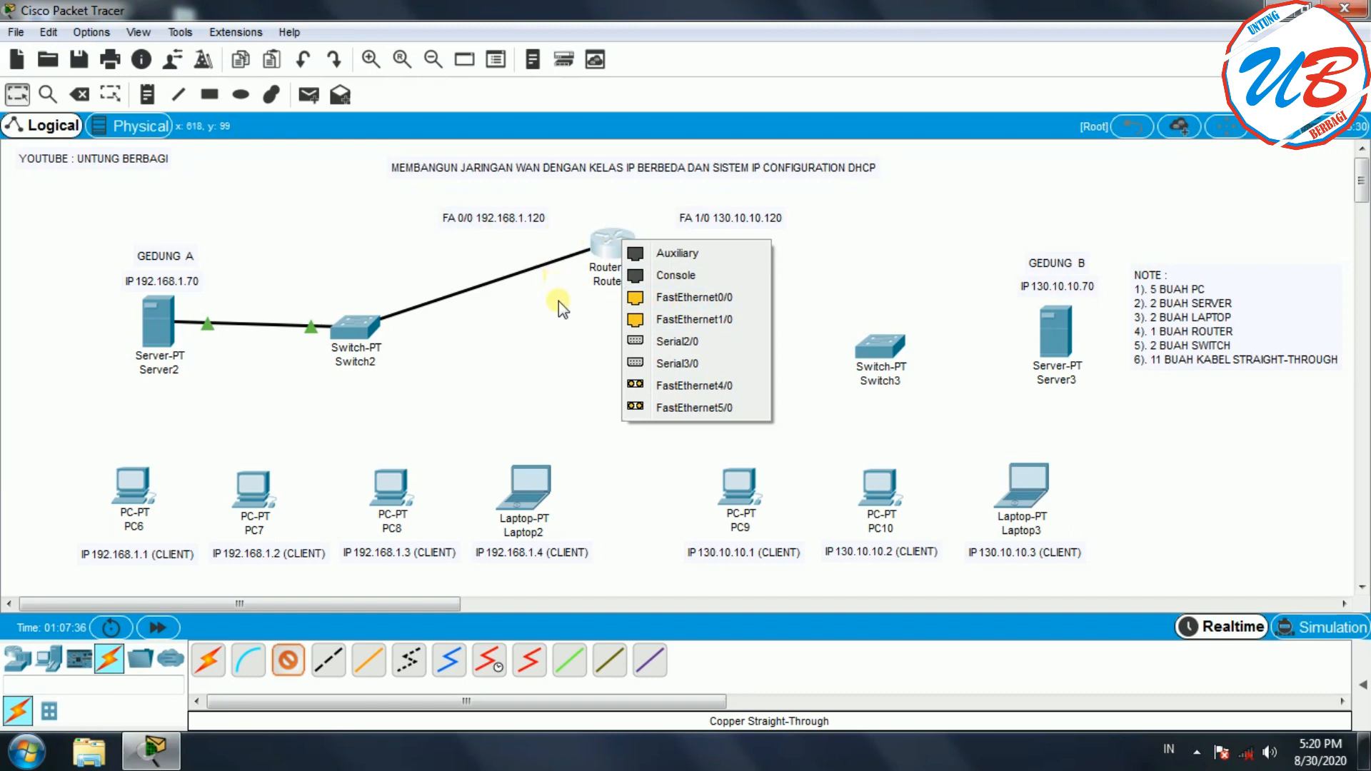
left_click(740, 300)
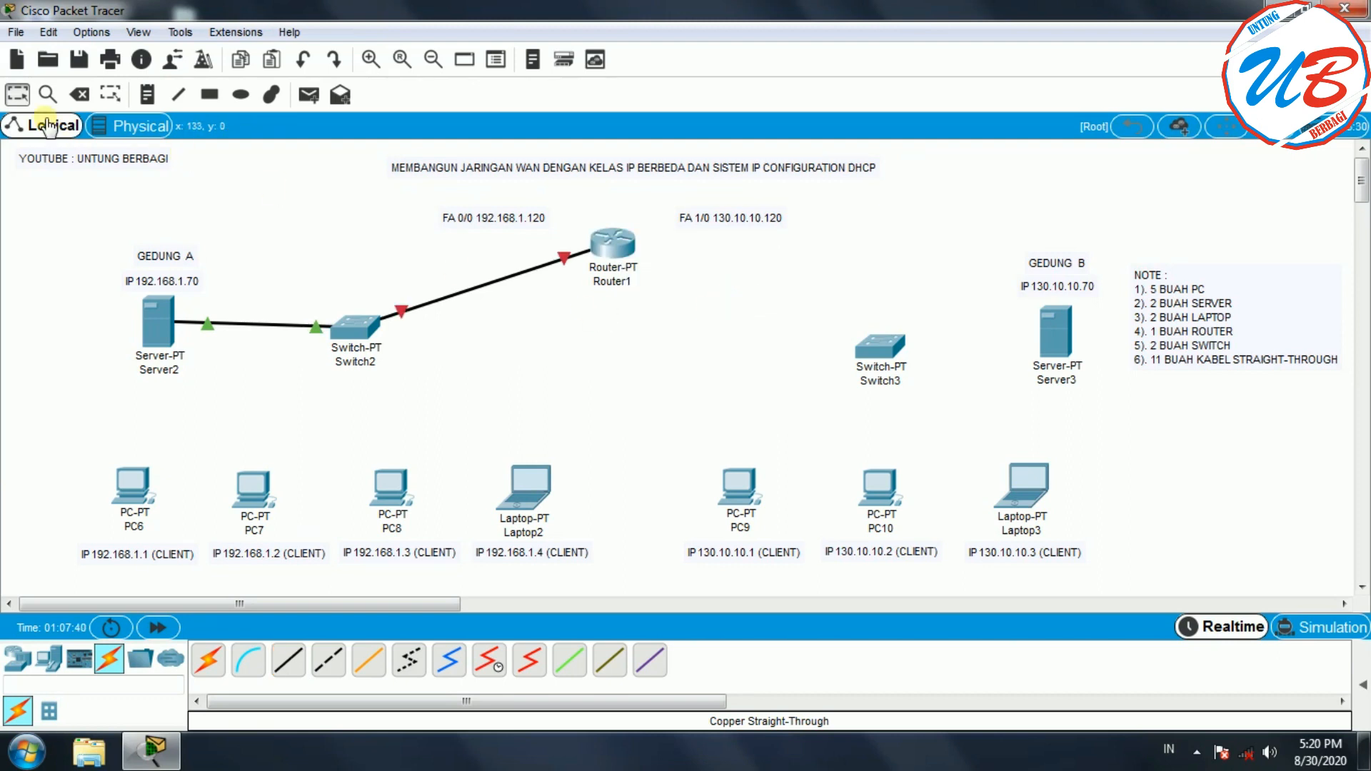
Step: Cable Switch2 port FastEthernet2/1 to FastEthernet0 on PC6 with copper straight-through
left_click(286, 663)
left_click(355, 326)
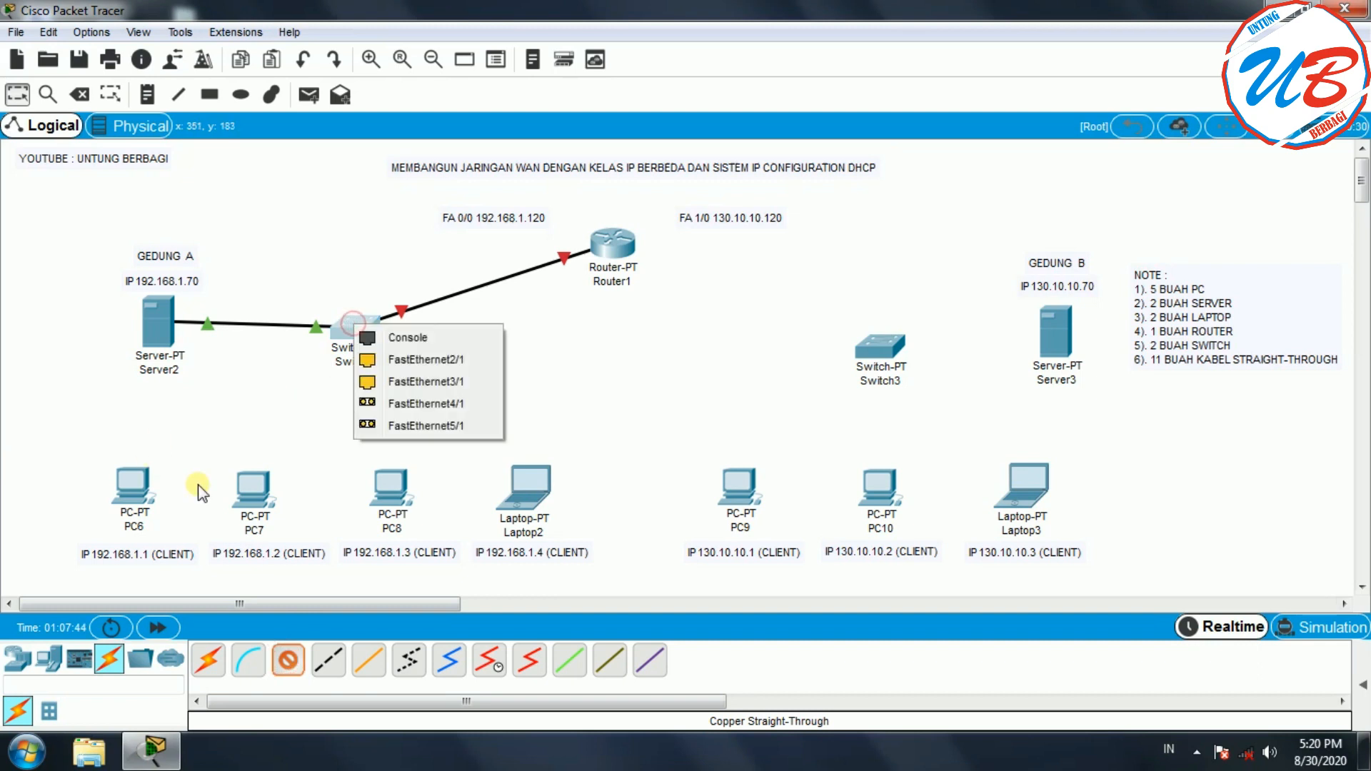
left_click(407, 358)
left_click(130, 489)
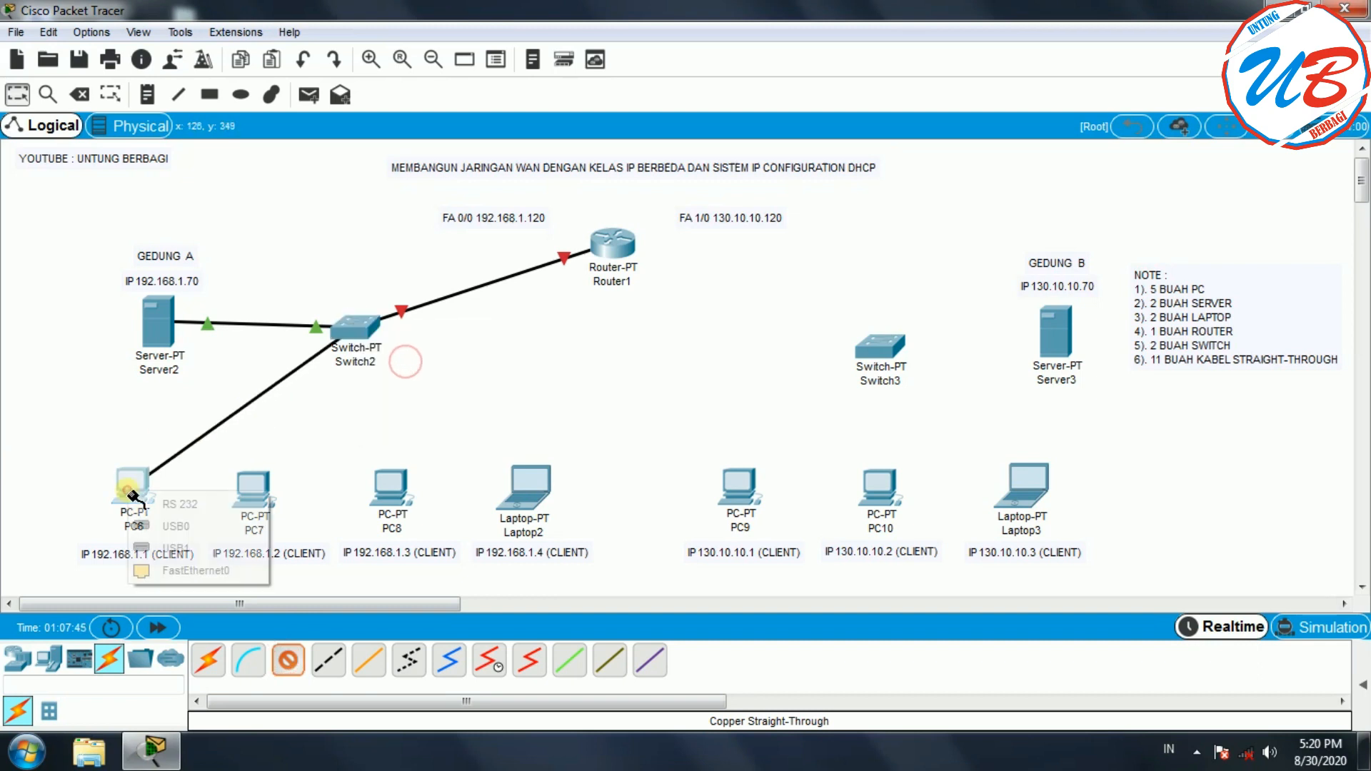
left_click(182, 571)
Step: Cable Switch2 port FastEthernet3/1 to FastEthernet0 on PC7 with copper straight-through
left_click(286, 663)
left_click(353, 328)
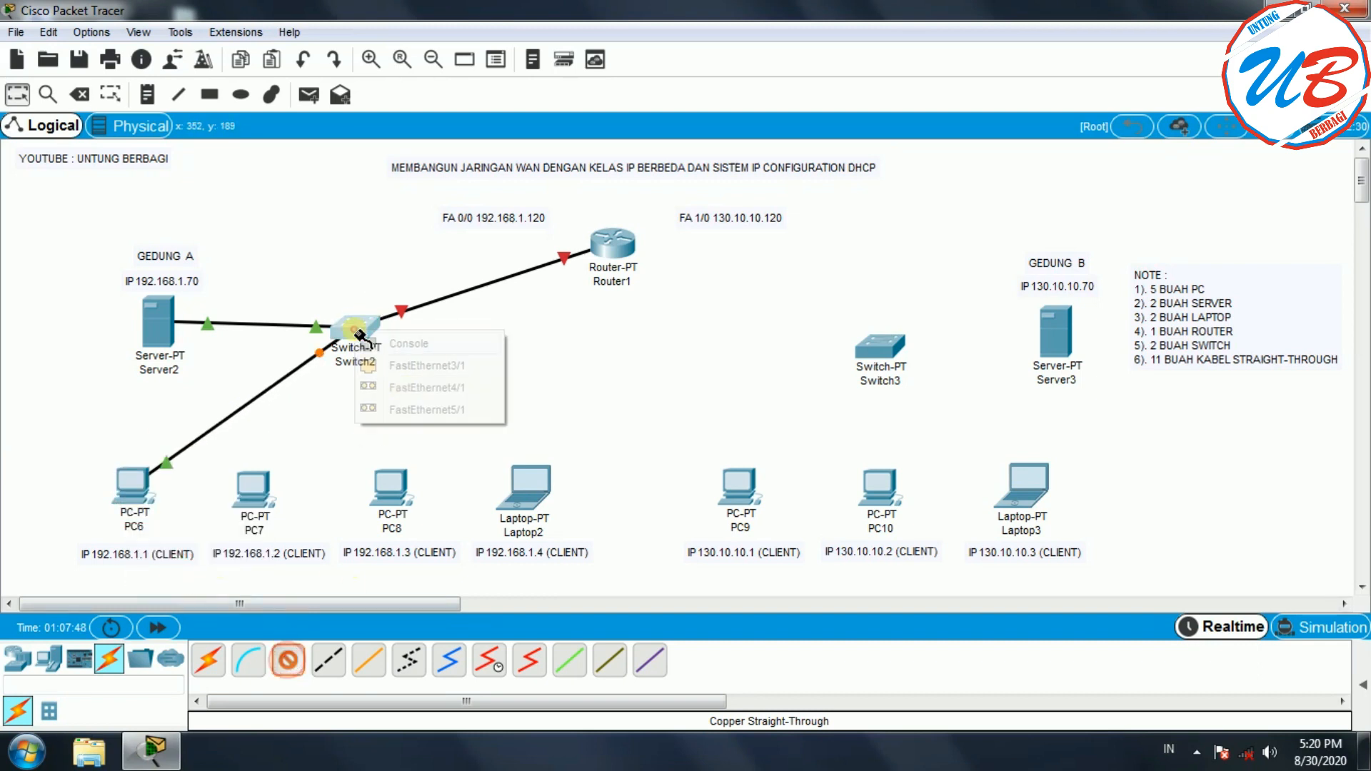
left_click(427, 366)
left_click(256, 488)
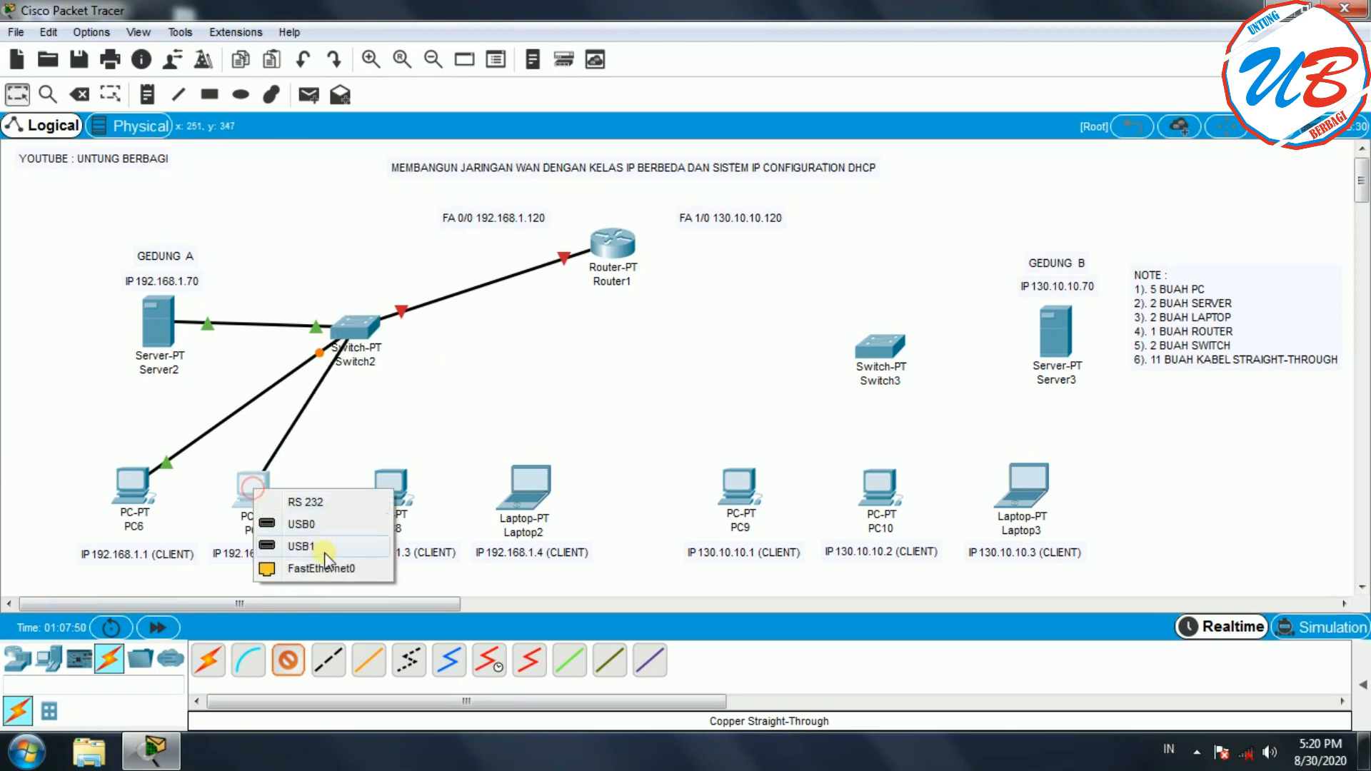
left_click(325, 568)
left_click(362, 330)
left_click(286, 663)
left_click(354, 327)
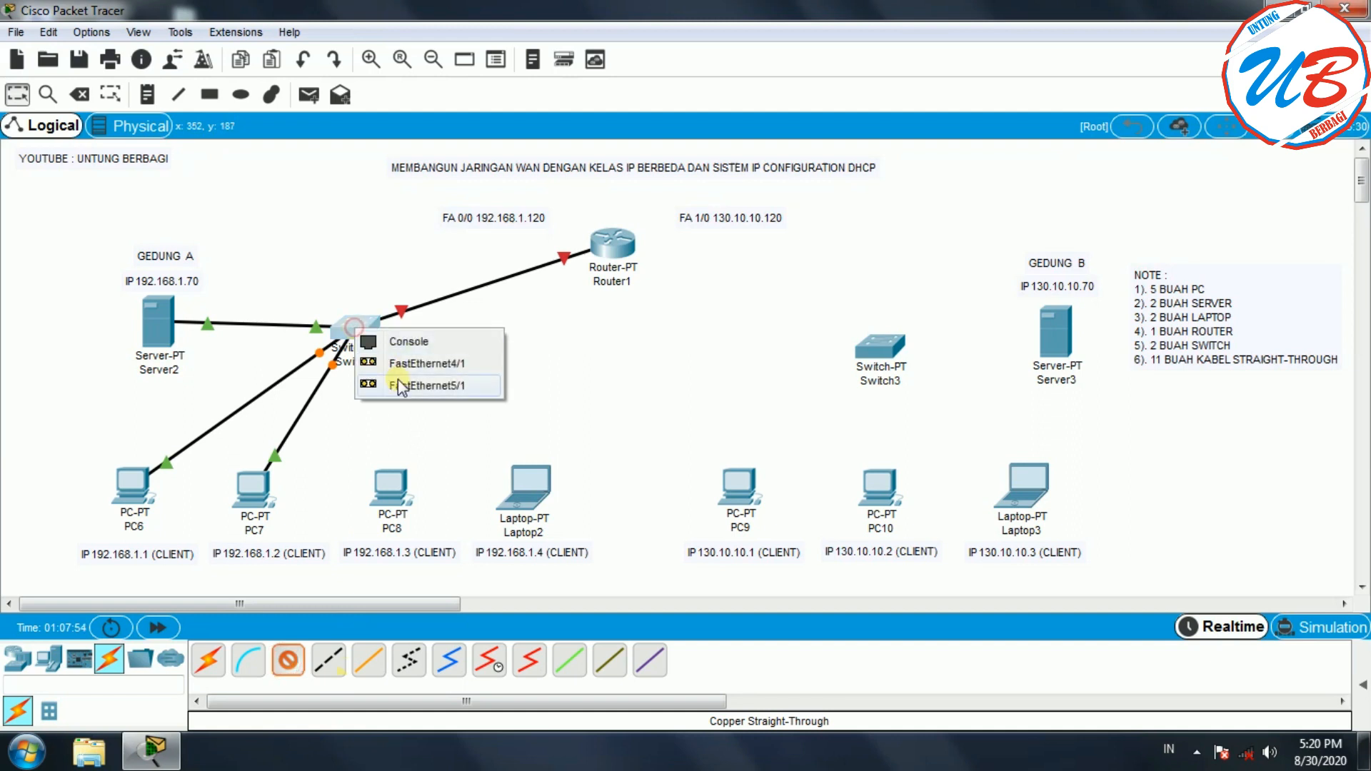
left_click(611, 366)
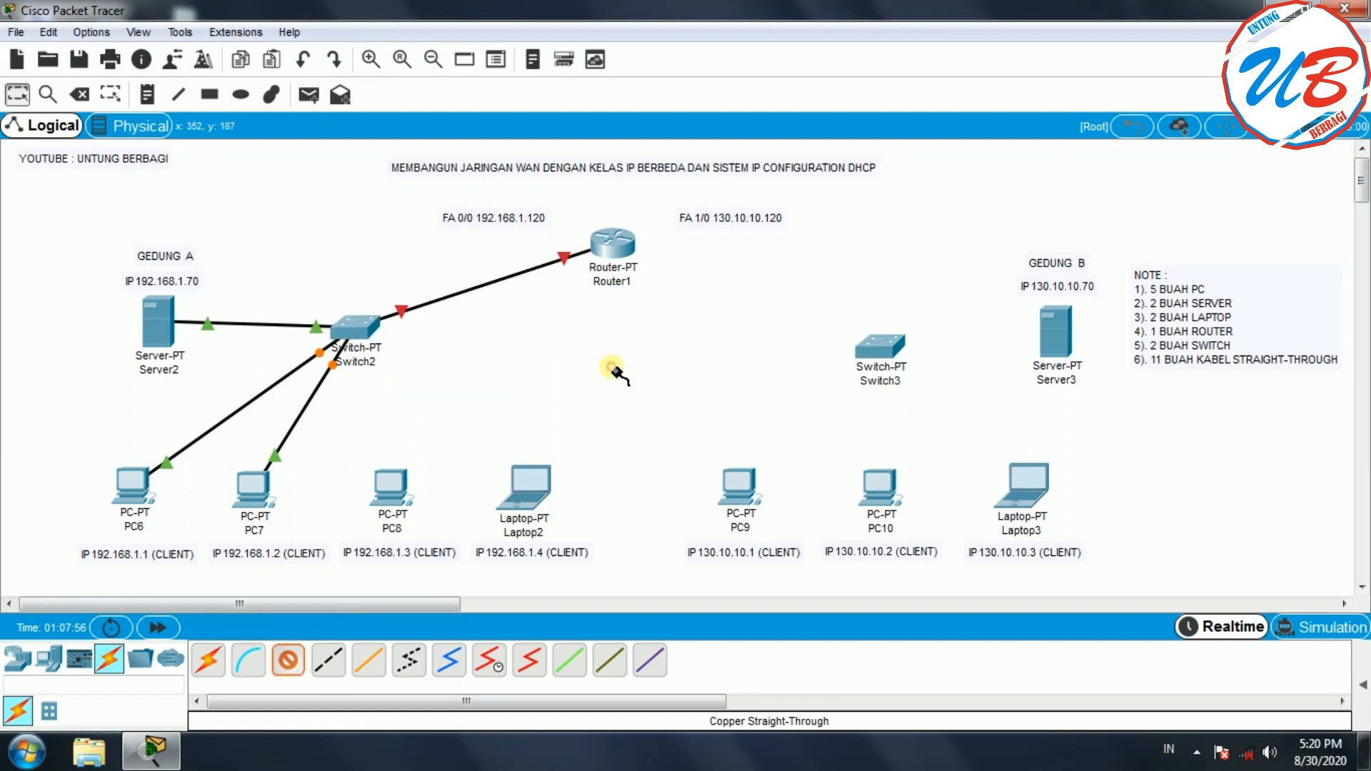
left_click(20, 94)
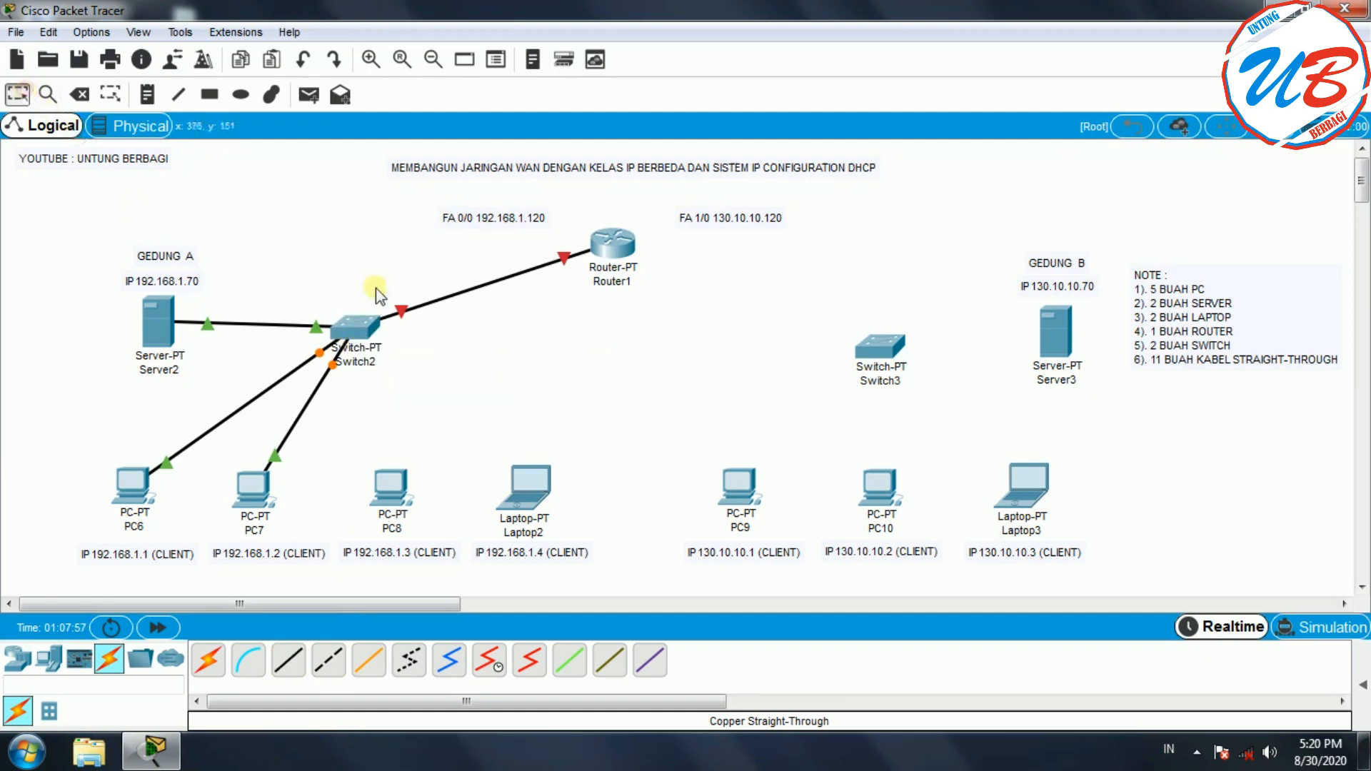
Step: Power off Switch2, install two PT-SWITCH-NM-1CFE modules in its empty slots, and power it back on
left_click(357, 327)
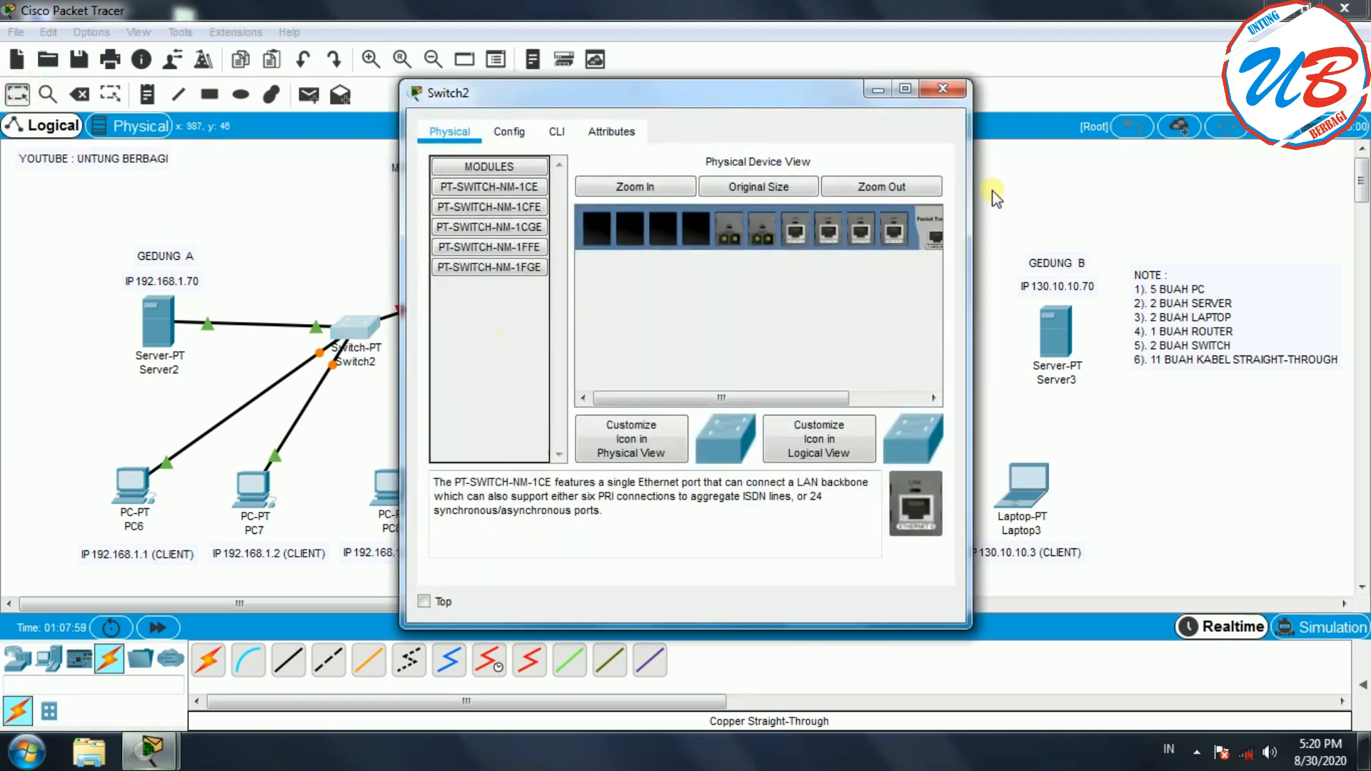
left_click(905, 89)
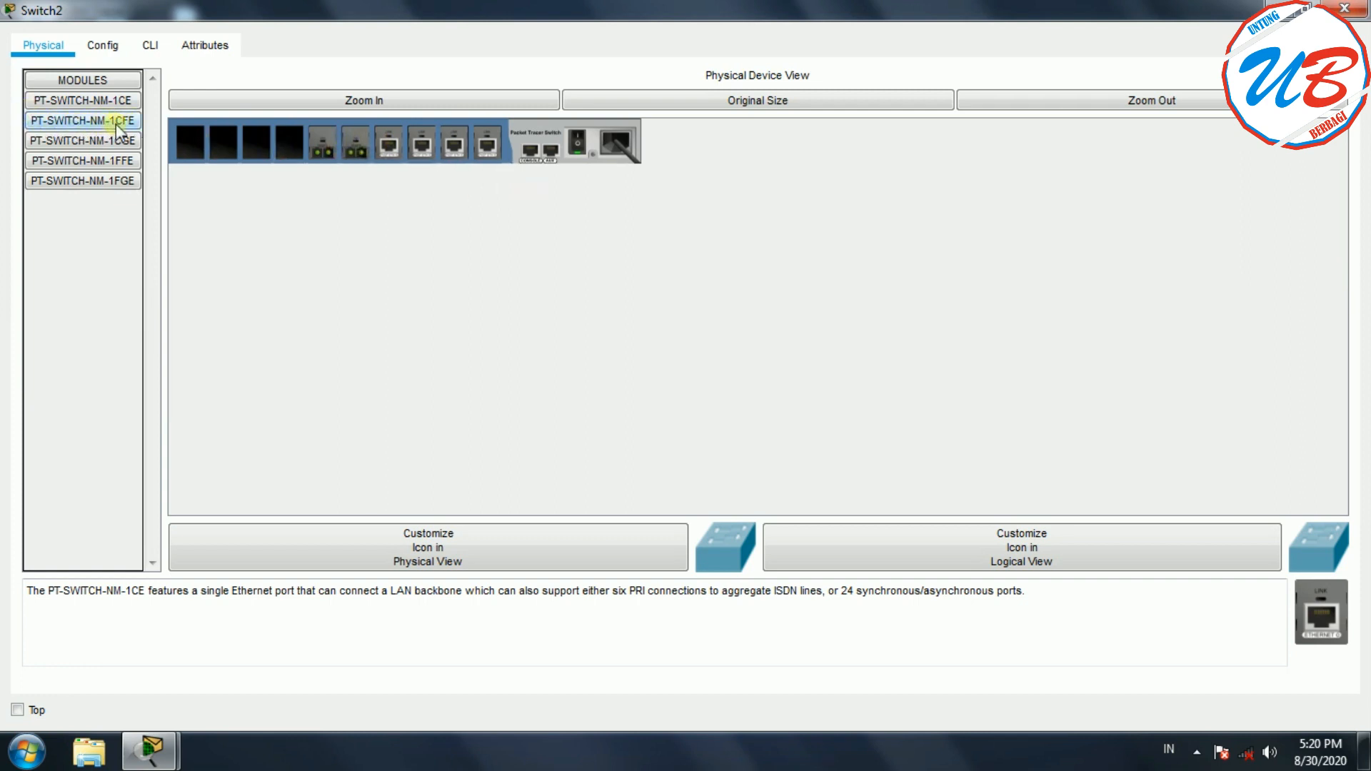
left_click(133, 123)
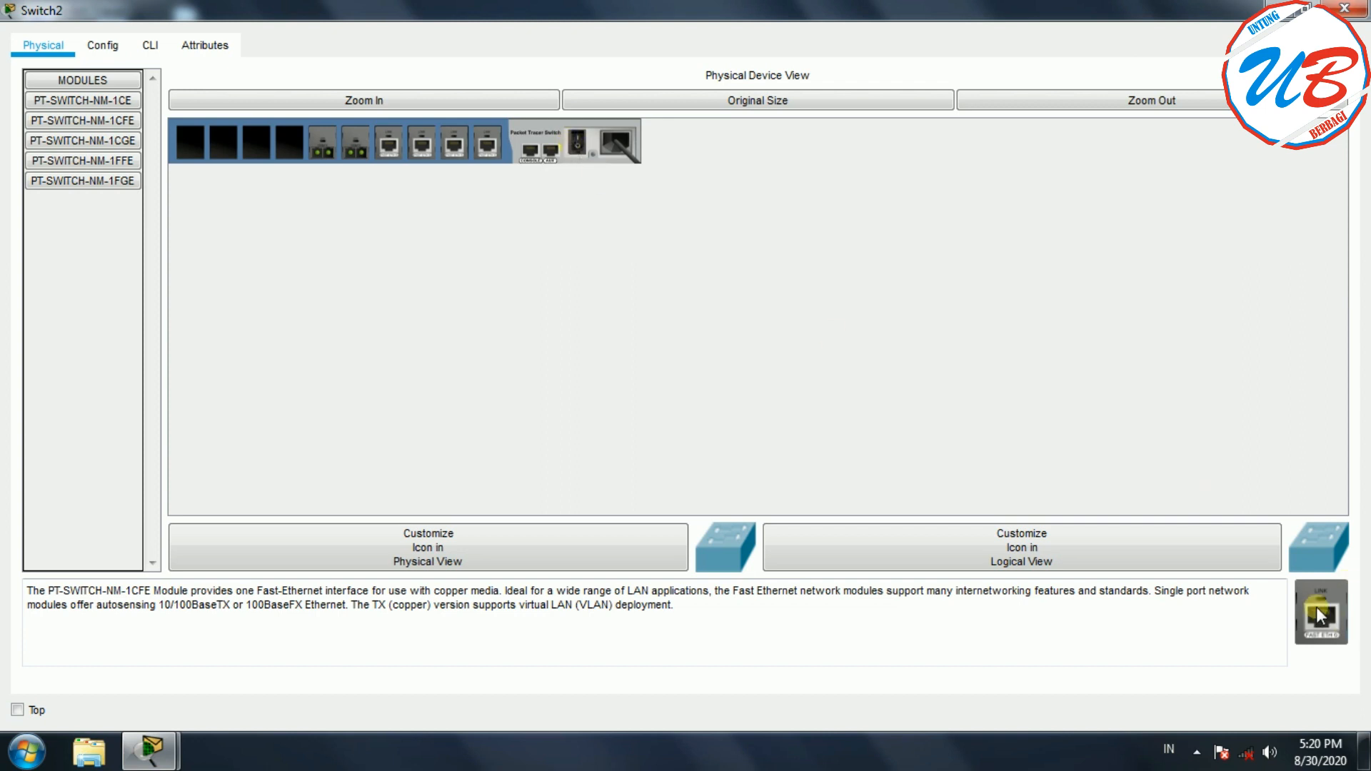
left_click_drag(1319, 614, 289, 158)
left_click_drag(1311, 611, 259, 147)
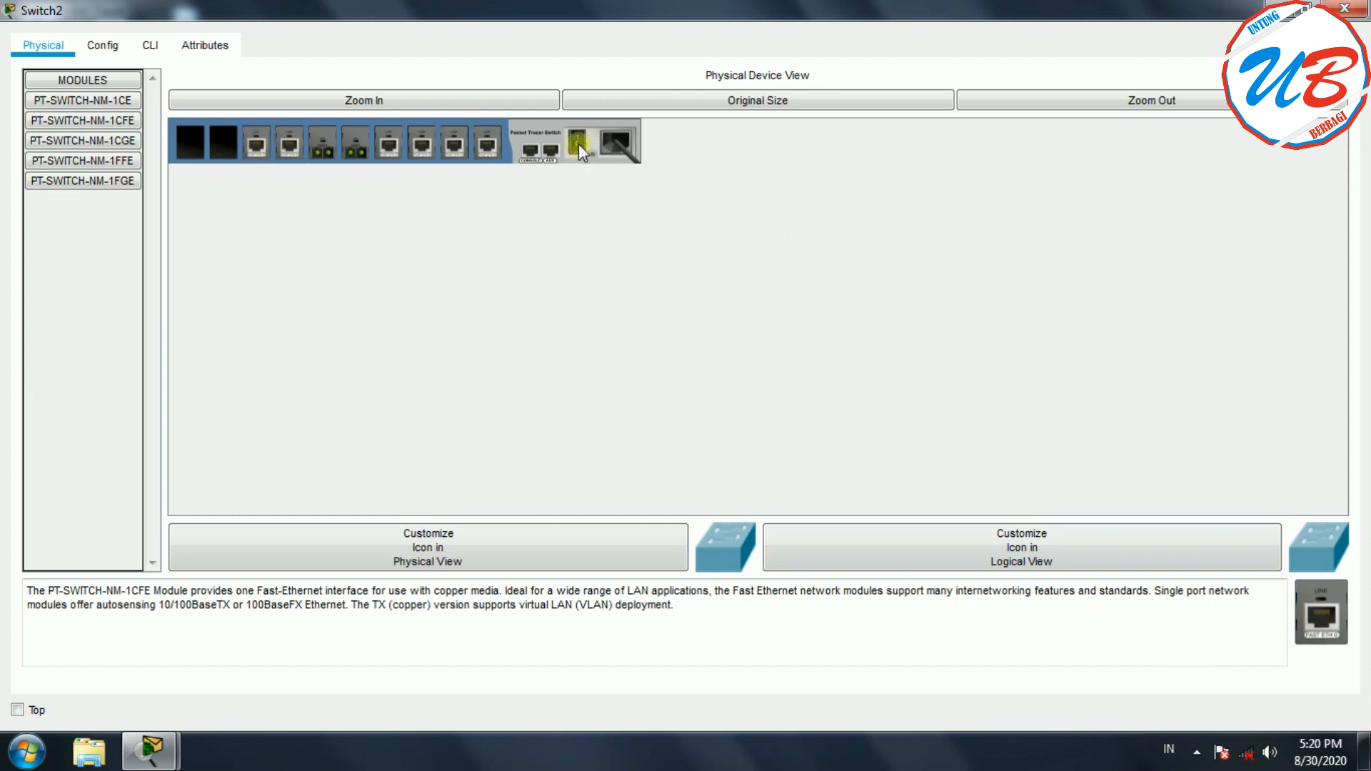
left_click(1345, 9)
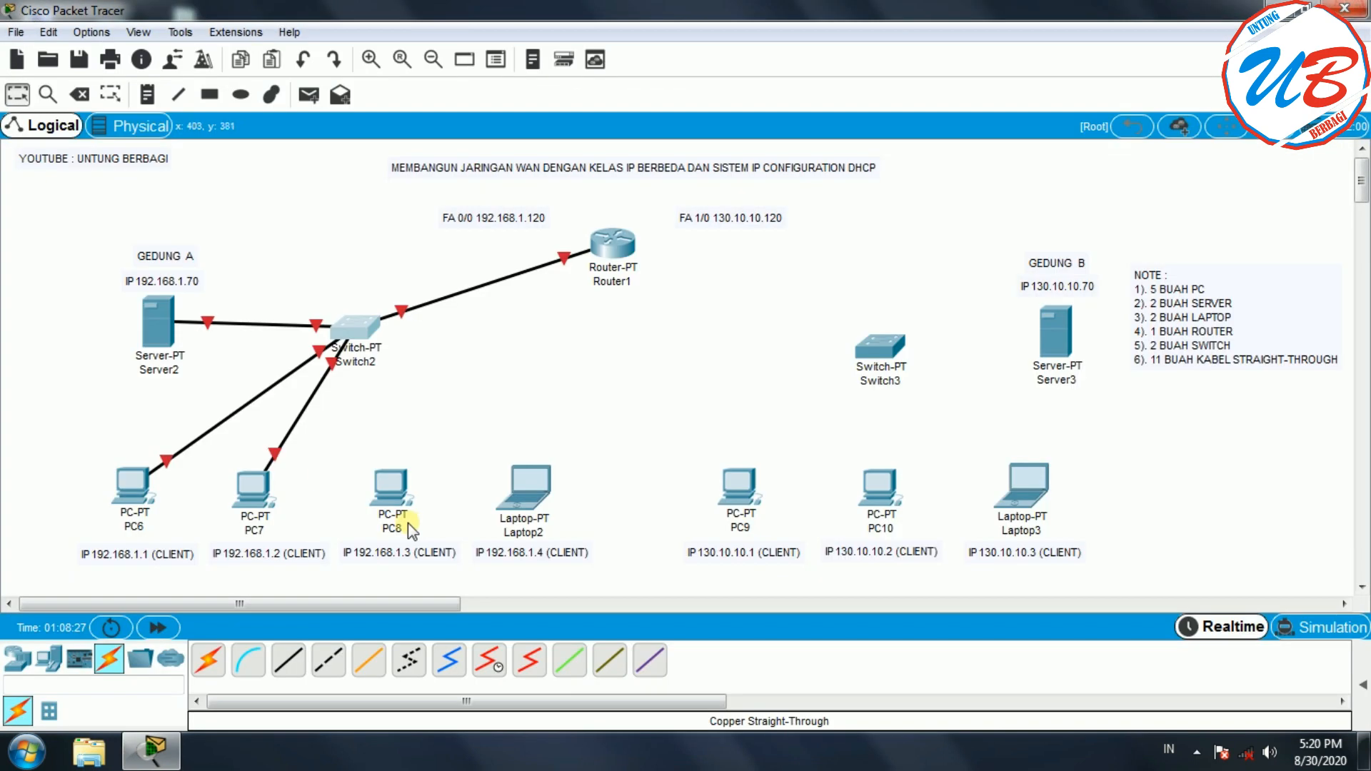
Step: Cable Switch2 port FastEthernet6/1 to FastEthernet0 on PC8 with copper straight-through
left_click(288, 659)
left_click(355, 325)
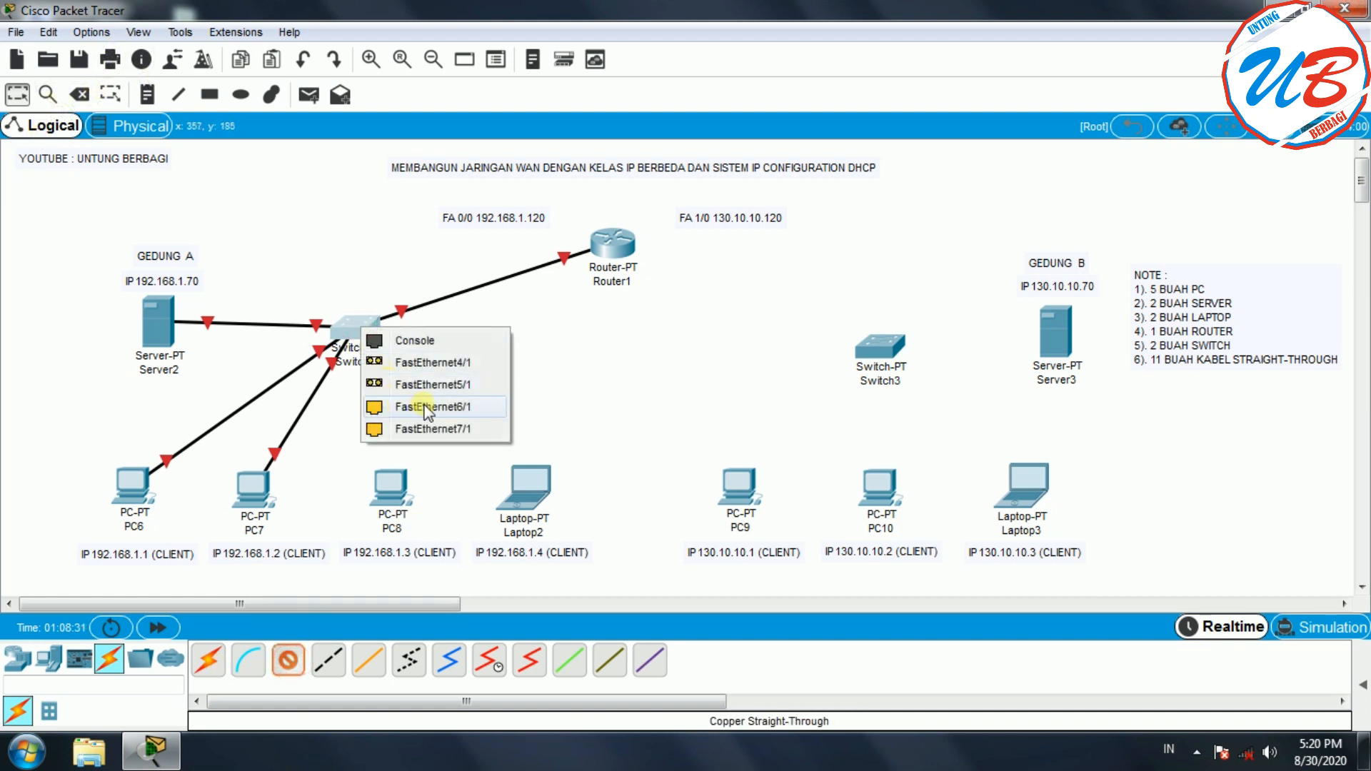
left_click(442, 413)
left_click(396, 493)
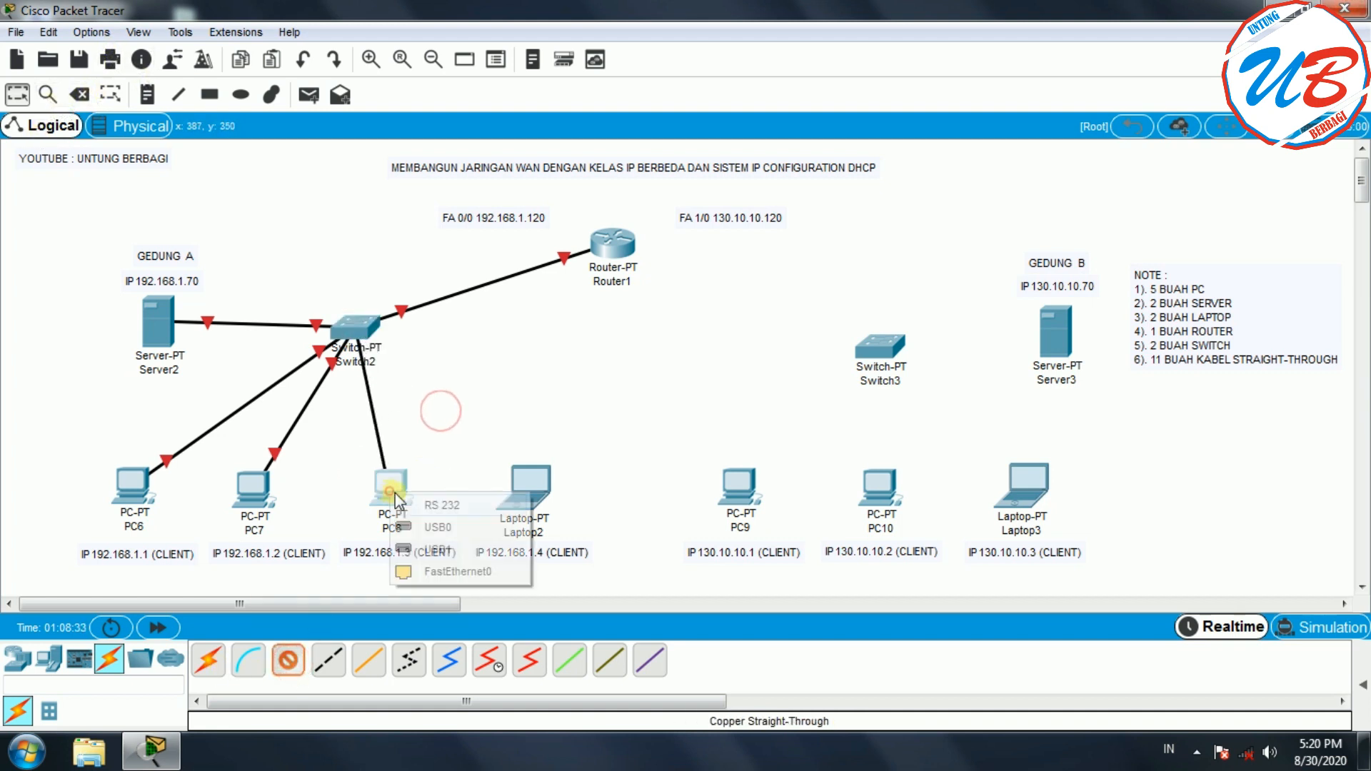
left_click(440, 569)
Step: Cable Switch2 port FastEthernet7/1 to FastEthernet0 on Laptop2 with copper straight-through
left_click(288, 660)
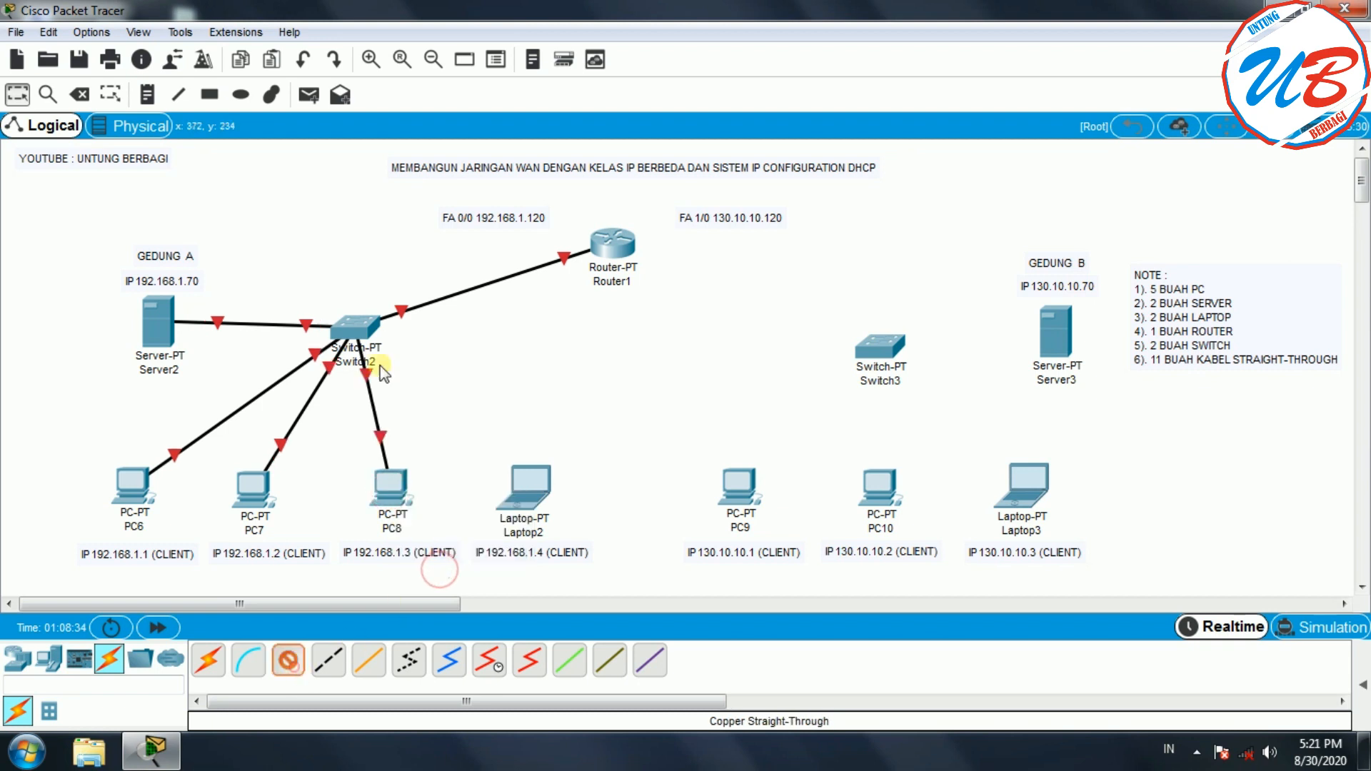
left_click(356, 327)
left_click(472, 399)
left_click(525, 484)
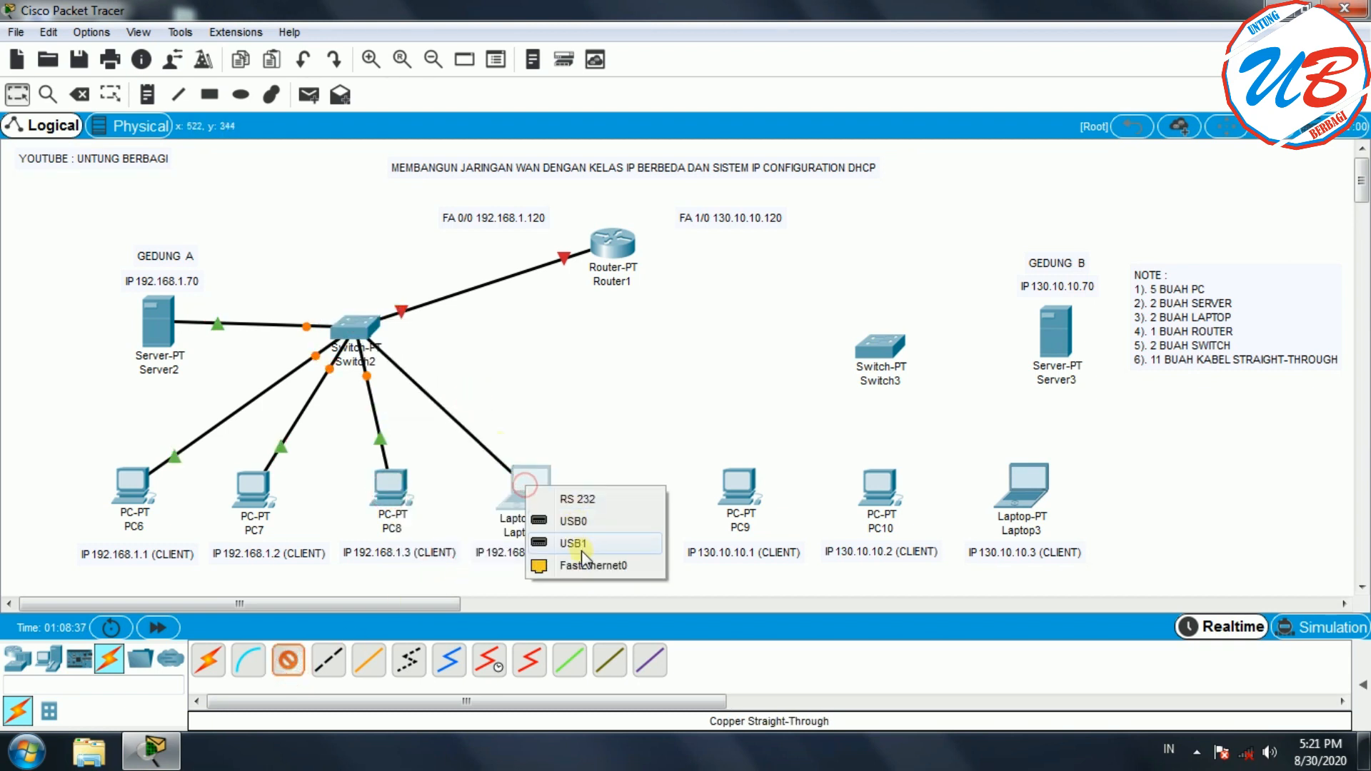
left_click(581, 562)
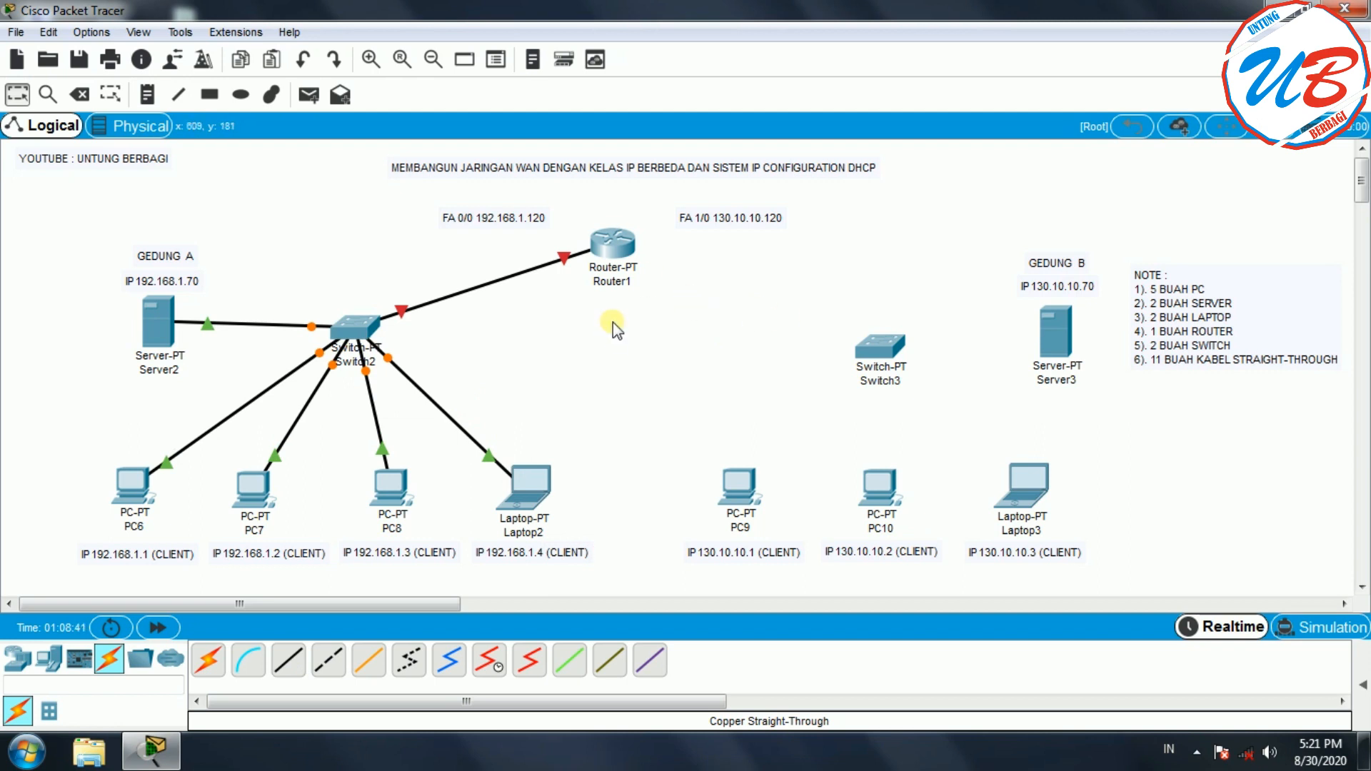
Step: Connect FastEthernet0 of Server3 to a free copper FastEthernet port on Switch3 with a copper straight-through cable
left_click(288, 660)
left_click(1056, 330)
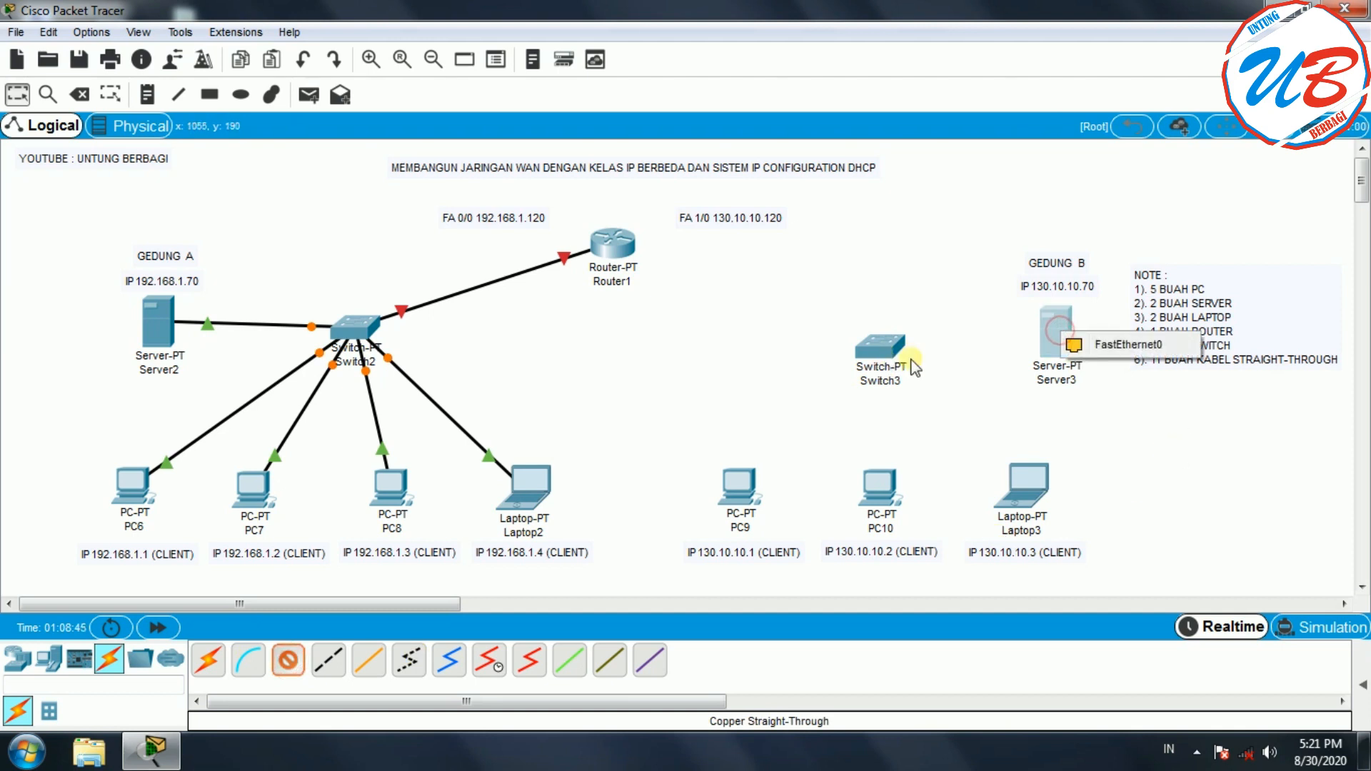
left_click(1092, 344)
left_click(870, 345)
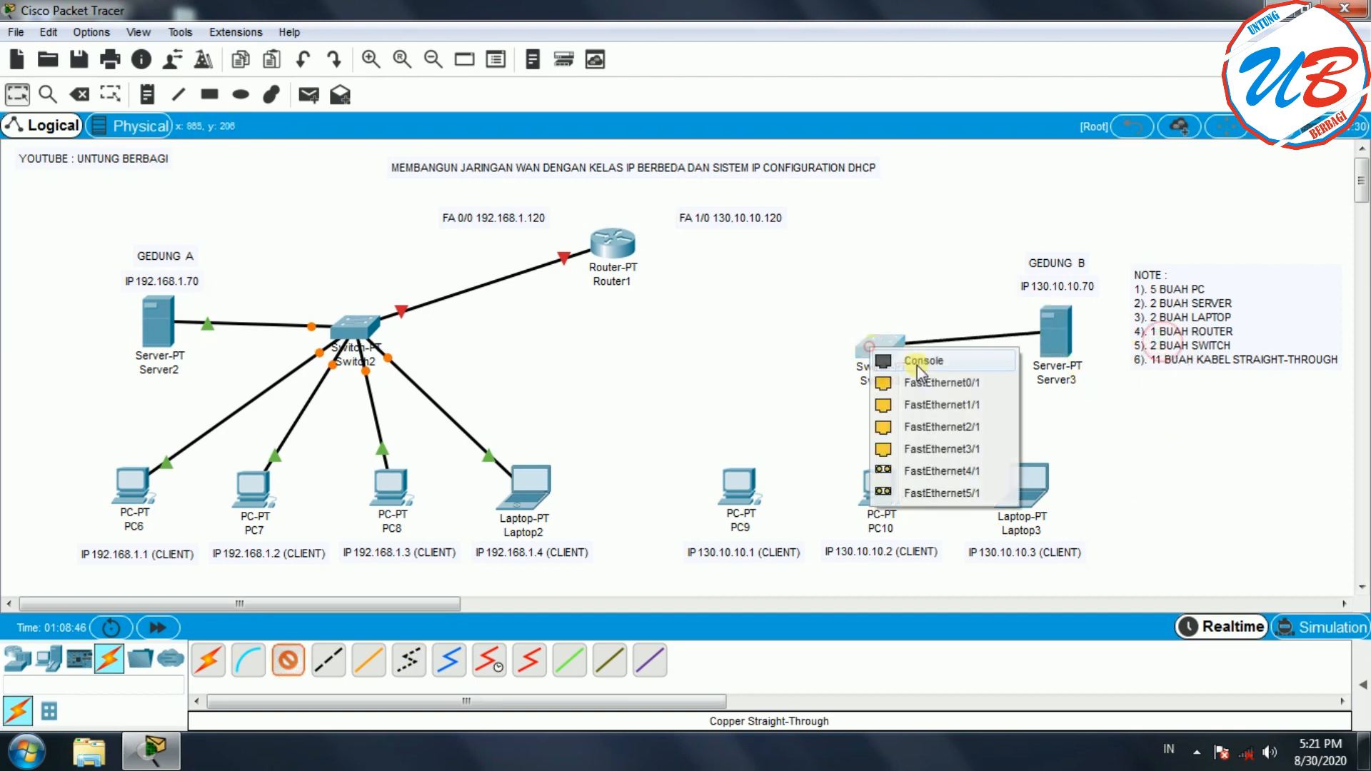
left_click(971, 405)
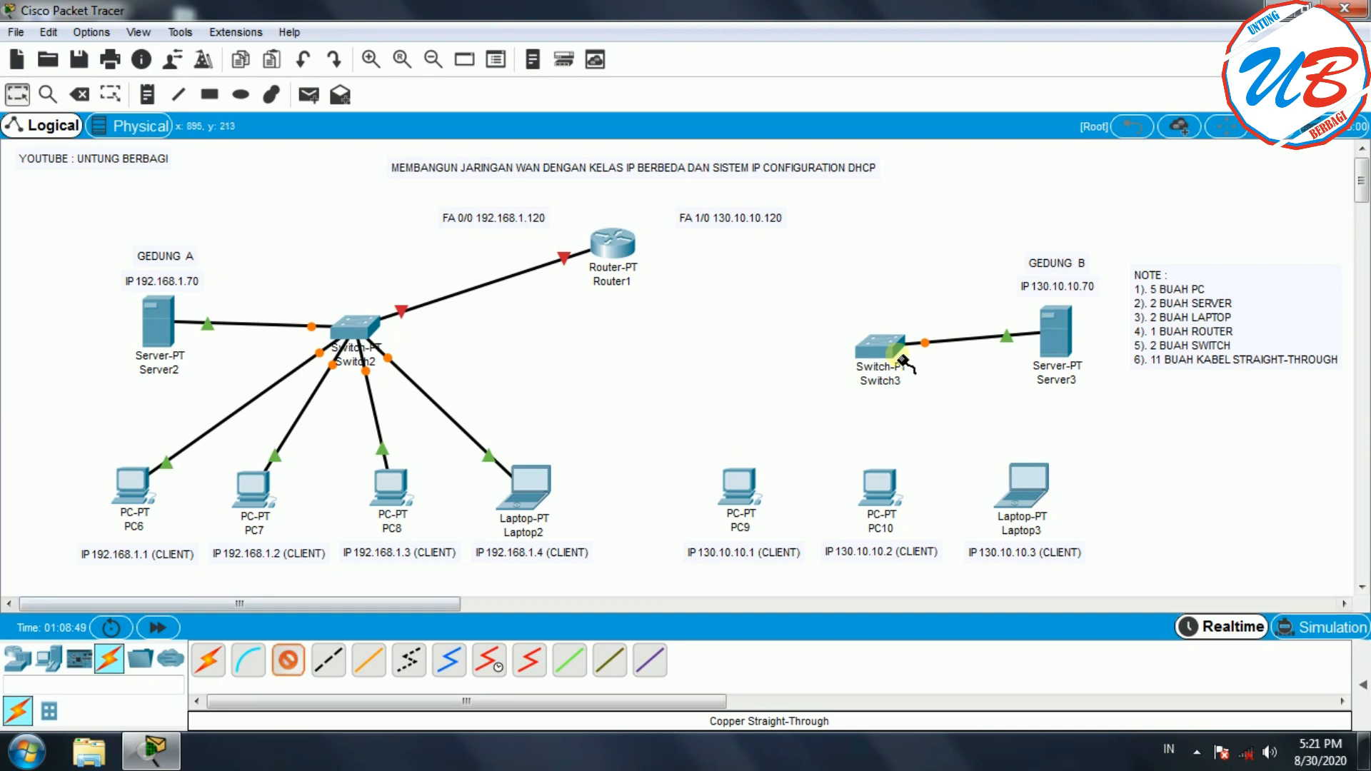
Step: Connect a free copper FastEthernet port on Switch3 to FastEthernet1/0 of Router1 with a copper straight-through cable
left_click(886, 348)
left_click(932, 382)
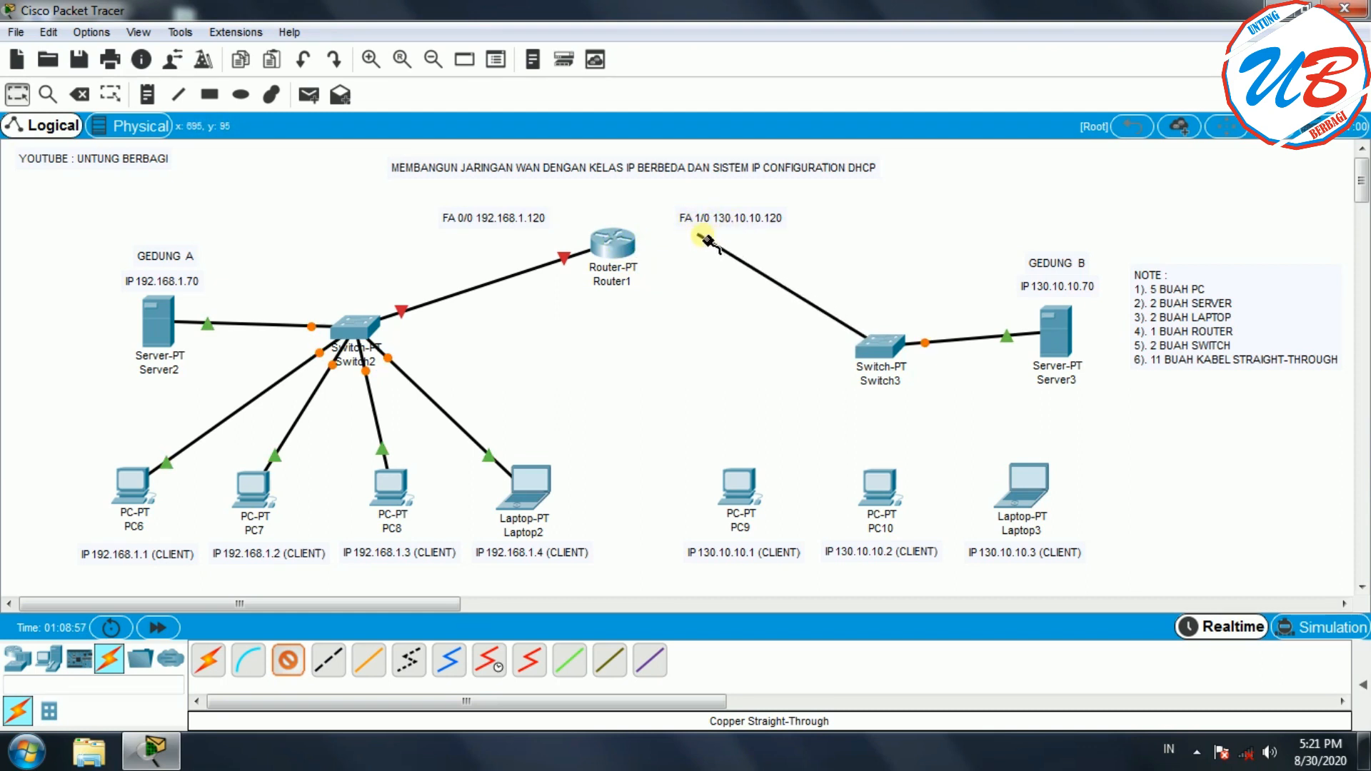
left_click(613, 245)
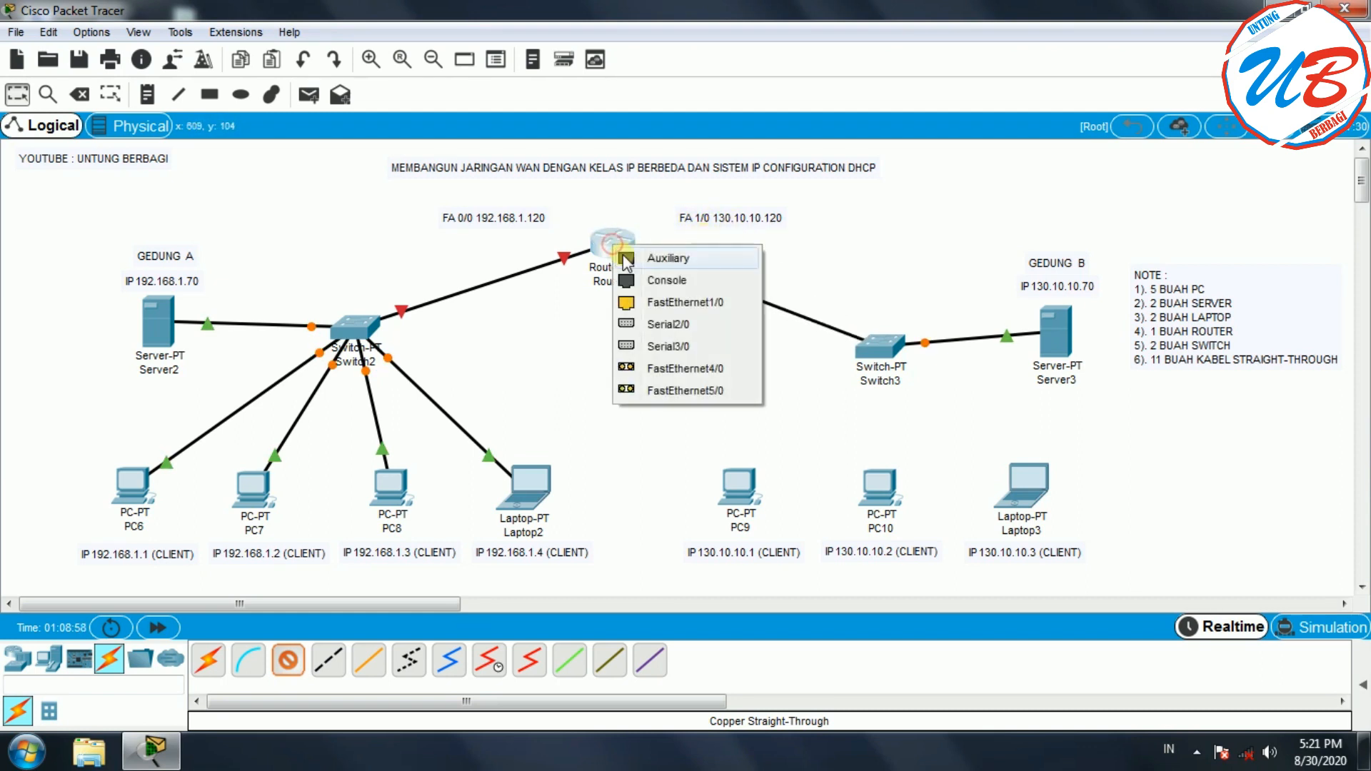
left_click(726, 305)
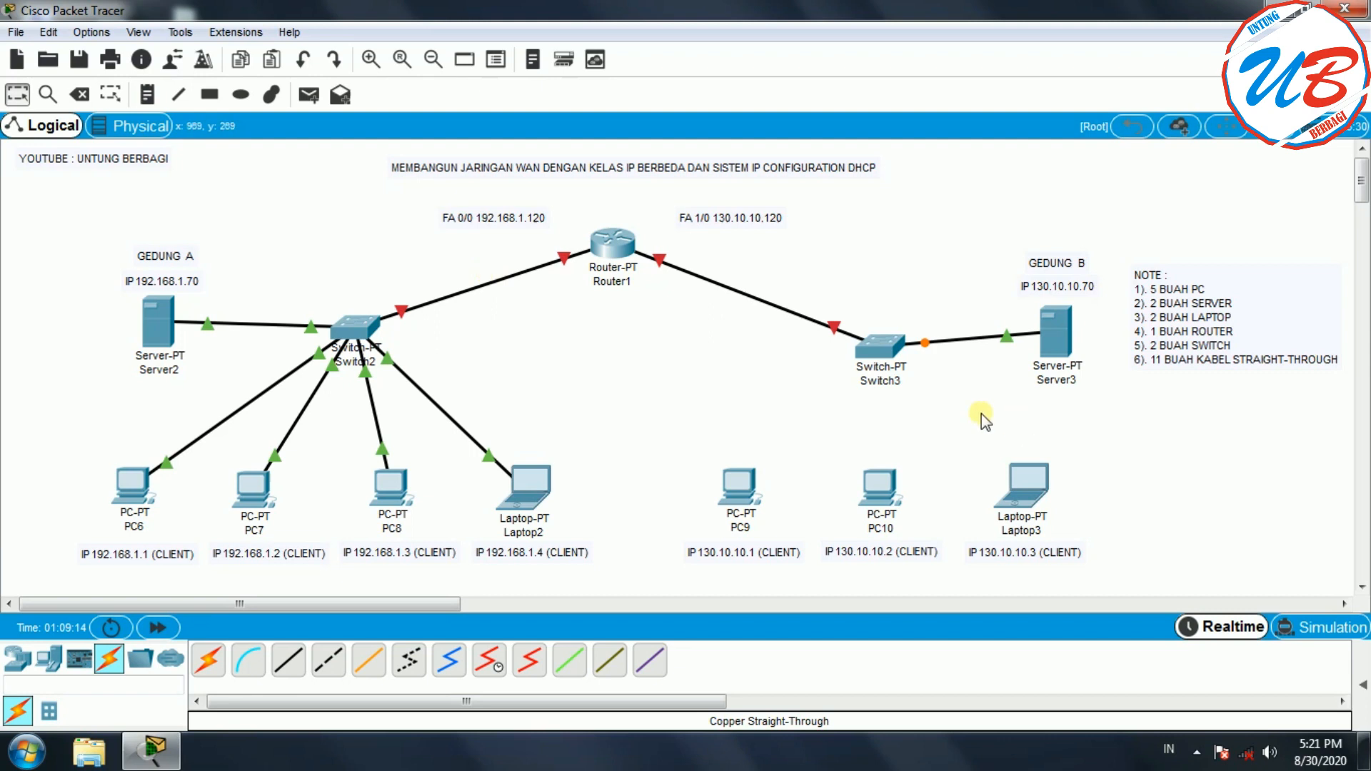
Step: Cable Switch3 port FastEthernet2/1 to FastEthernet0 on PC9 with copper straight-through
left_click(288, 661)
left_click(868, 350)
left_click(934, 432)
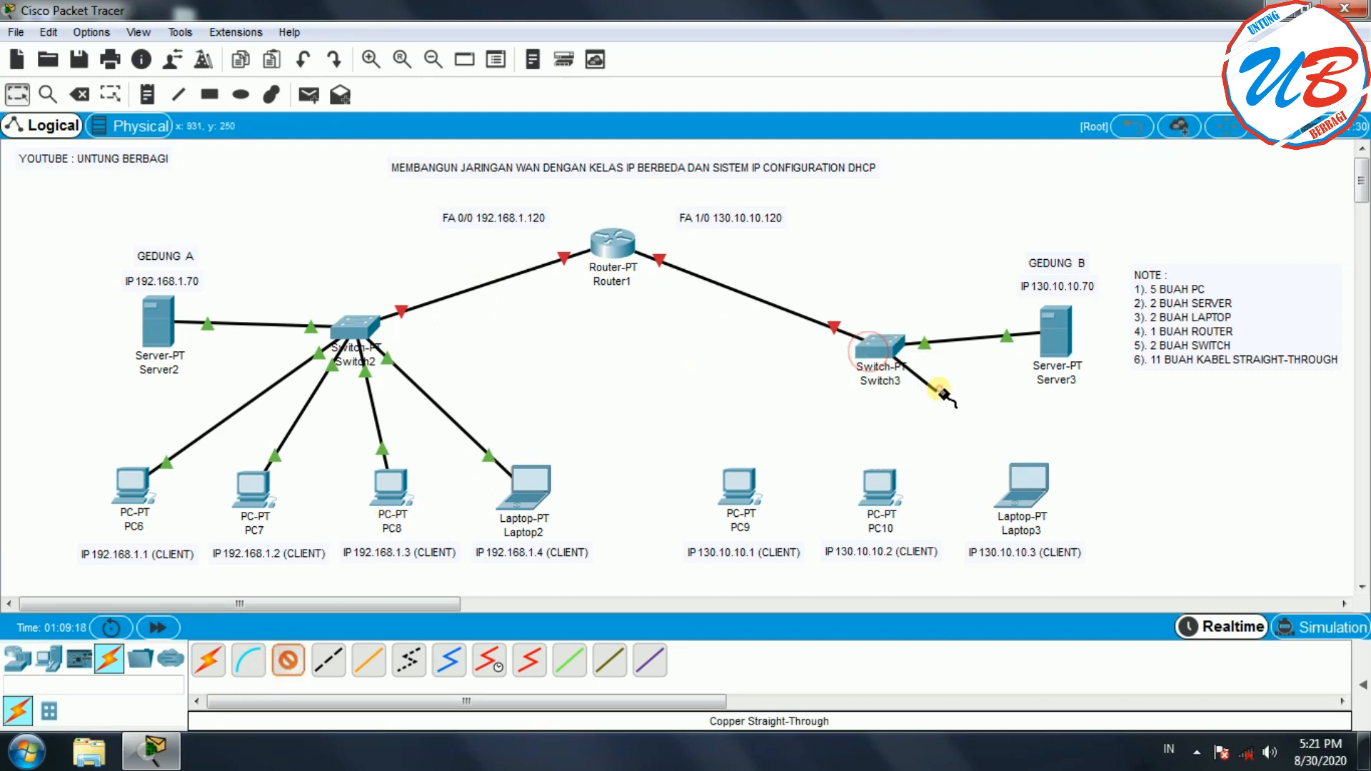
left_click(739, 486)
left_click(784, 569)
Step: Cable Switch3 port FastEthernet3/1 to FastEthernet0 on PC10 with copper straight-through
left_click(287, 660)
left_click(886, 347)
left_click(937, 406)
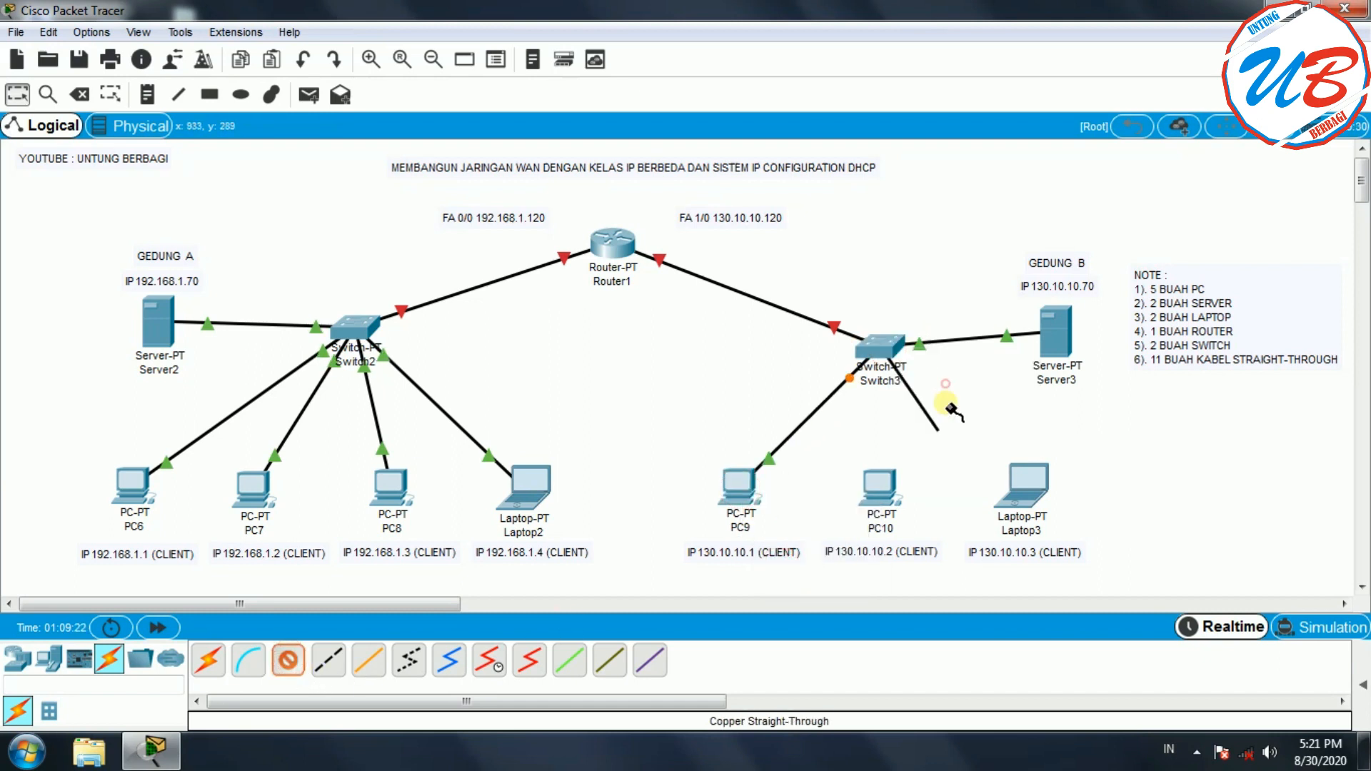
left_click(878, 492)
left_click(926, 577)
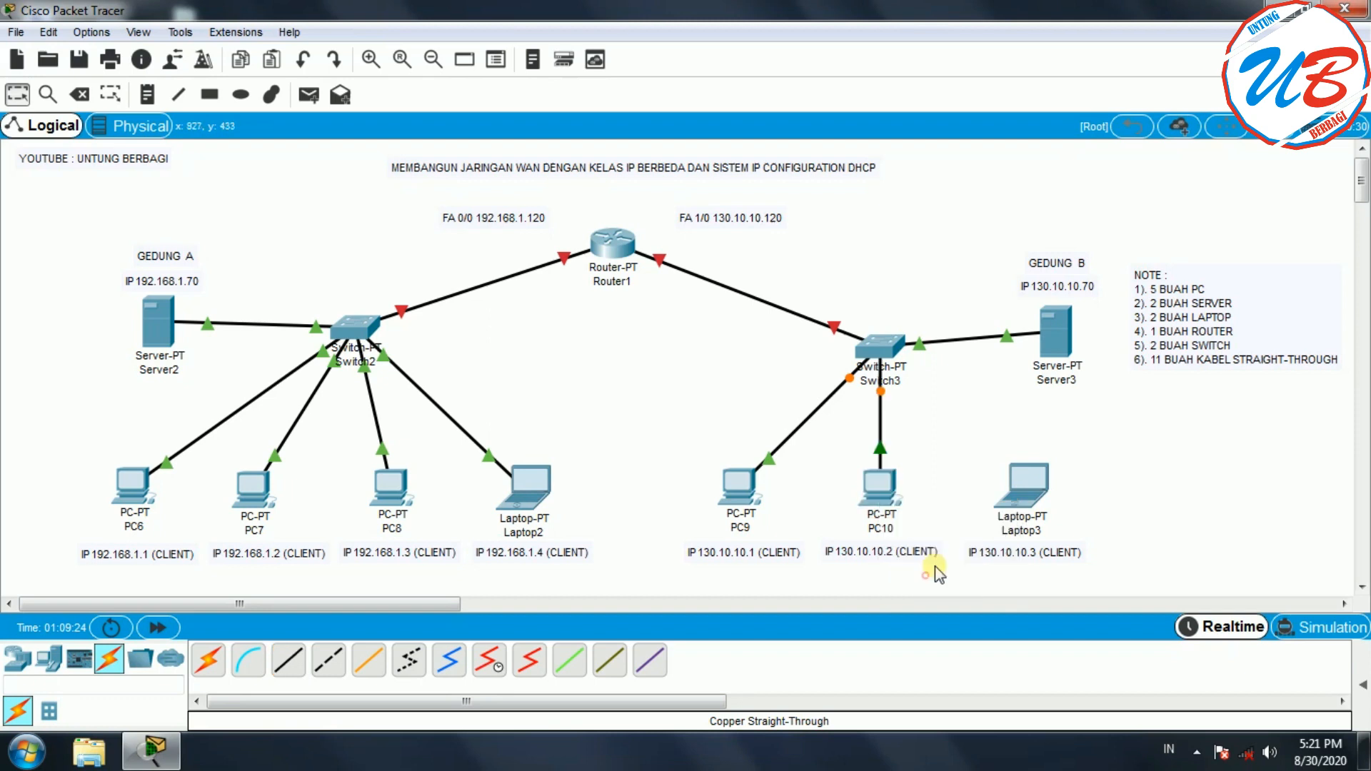
left_click(288, 660)
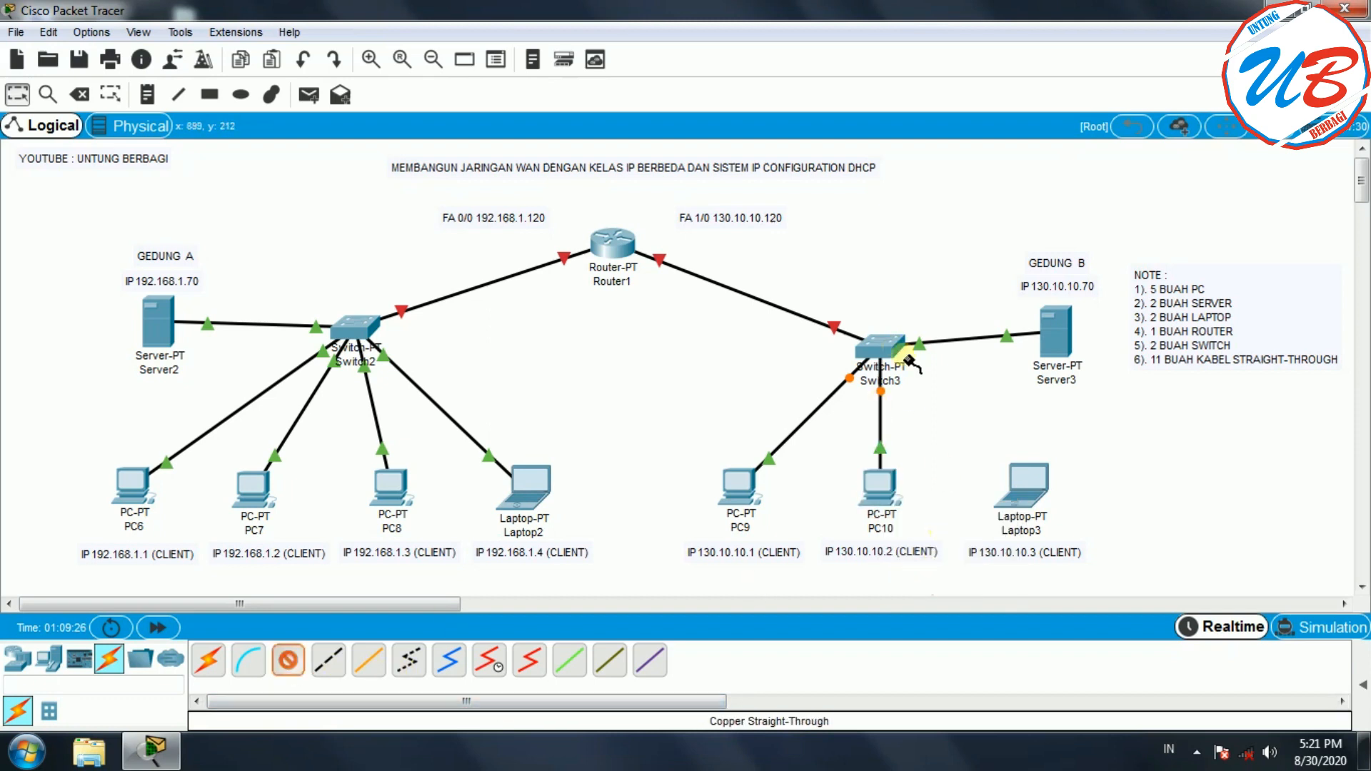
left_click(880, 346)
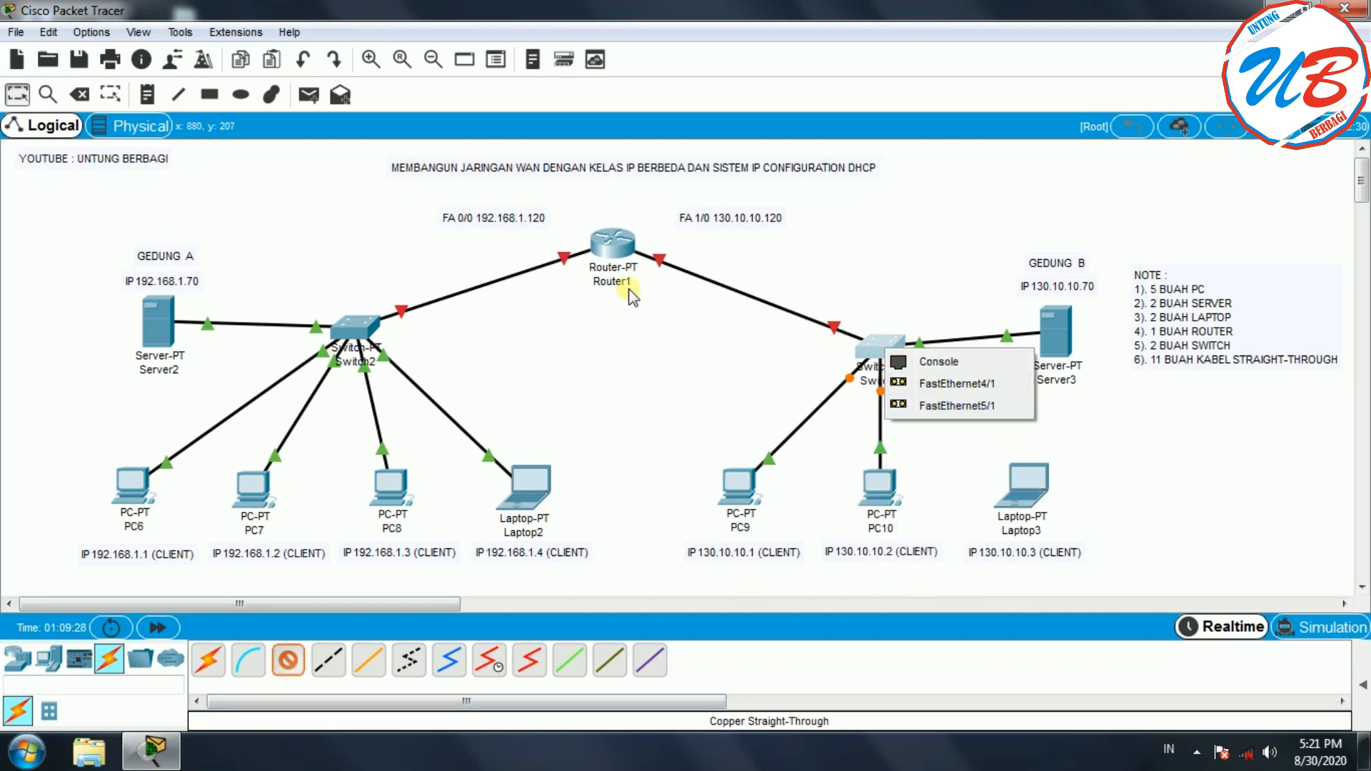
left_click(872, 348)
left_click(872, 347)
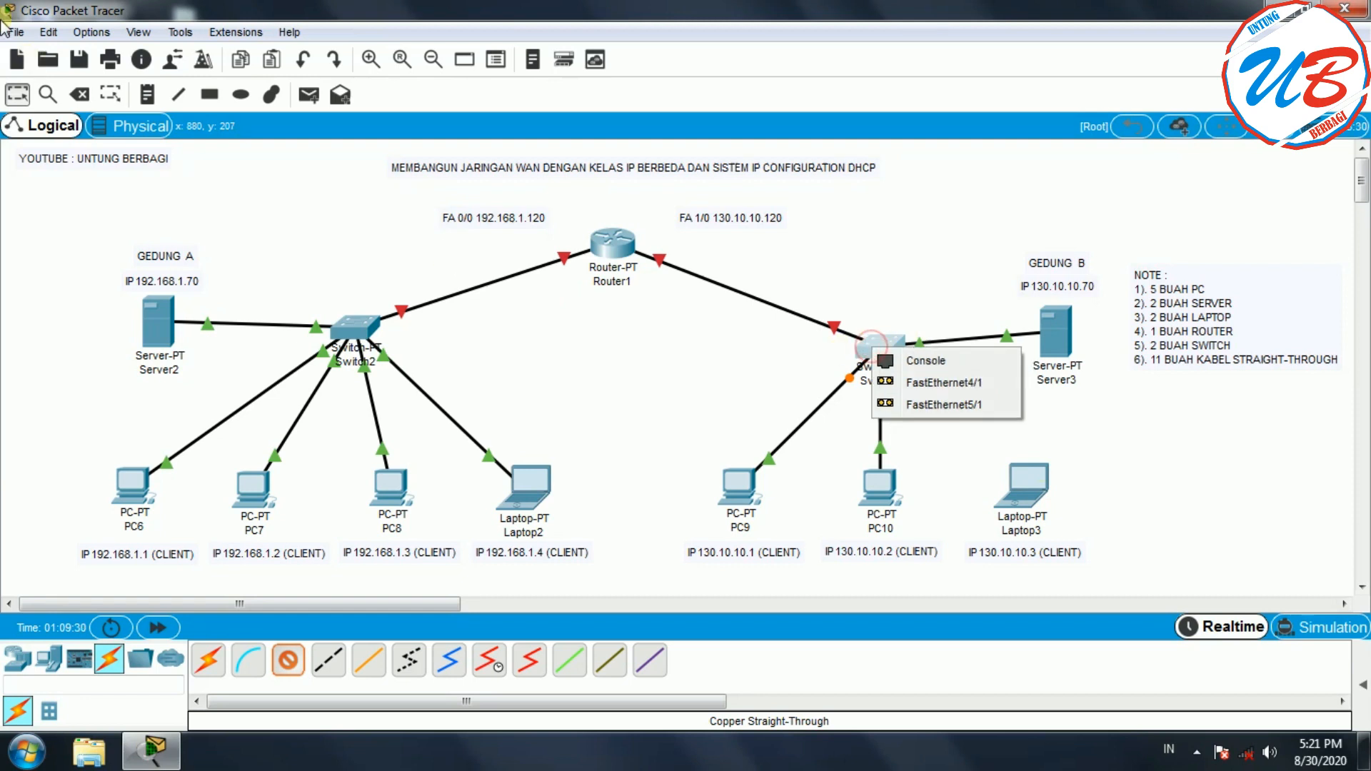
left_click(10, 90)
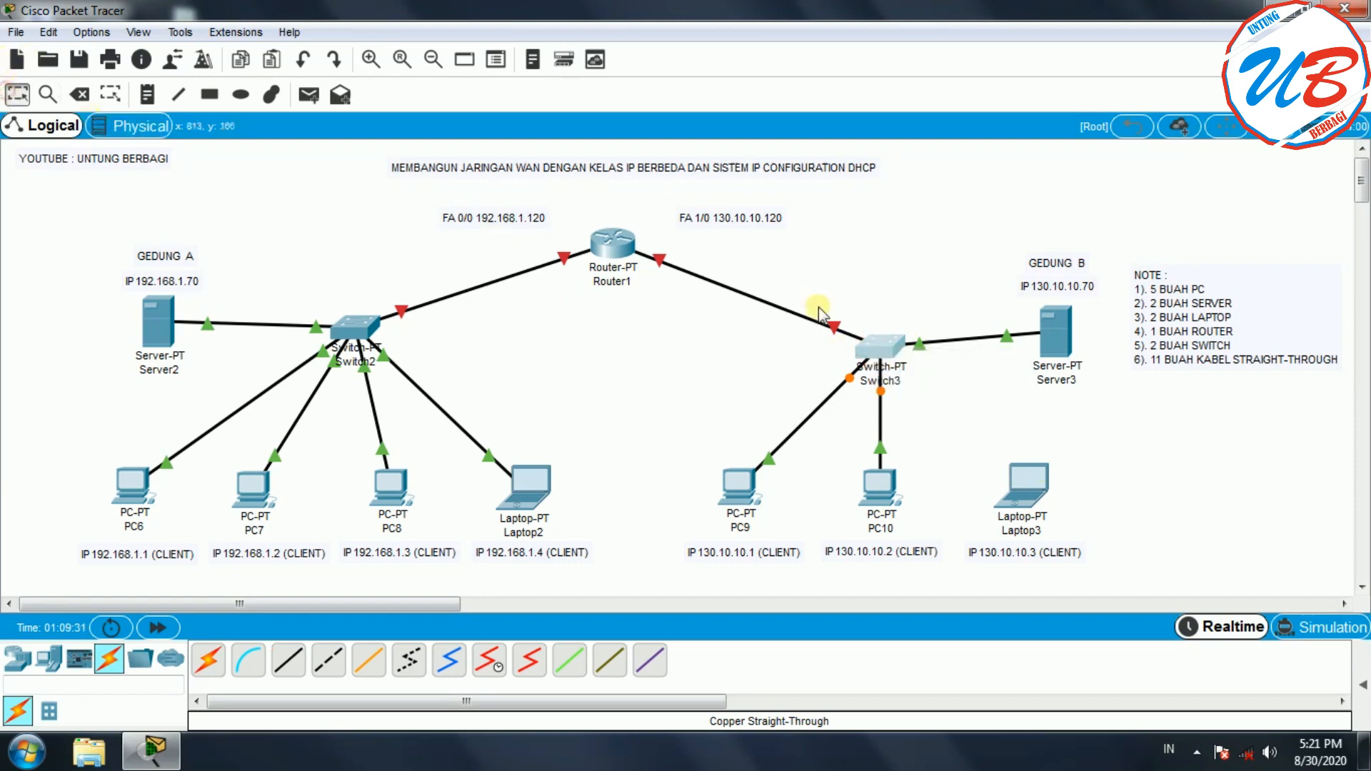
Step: Power off Switch3, install a PT-SWITCH-NM-1CFE module in an empty slot, and power the switch back on
left_click(869, 348)
left_click(914, 83)
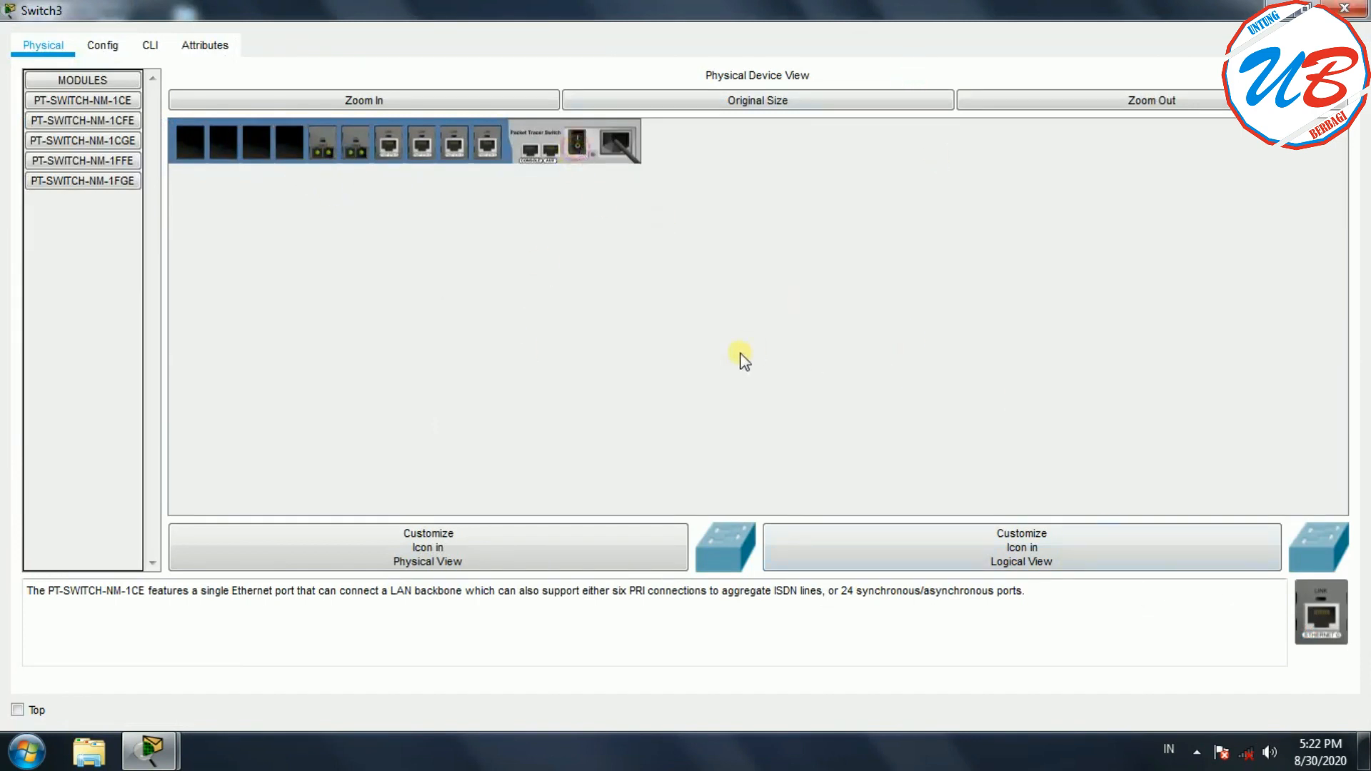
left_click(127, 119)
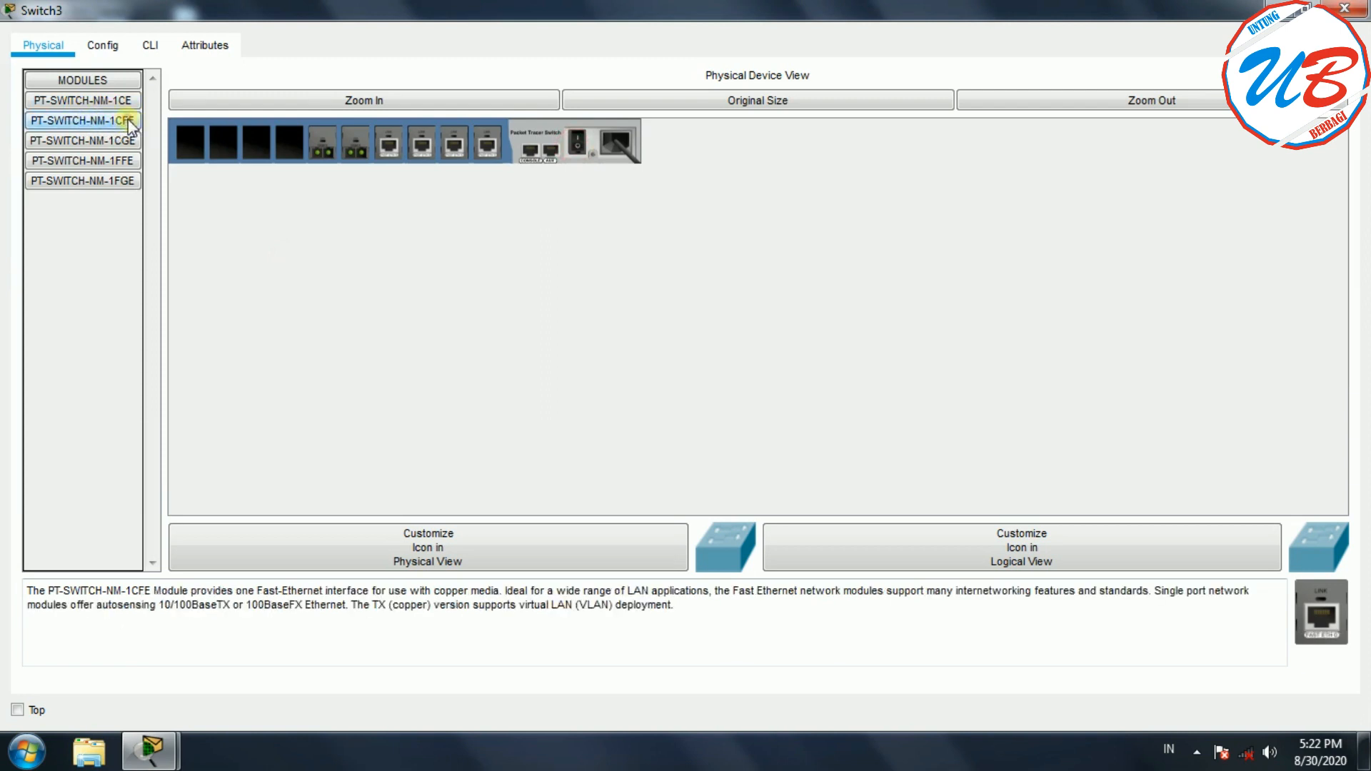
left_click_drag(1319, 618, 302, 140)
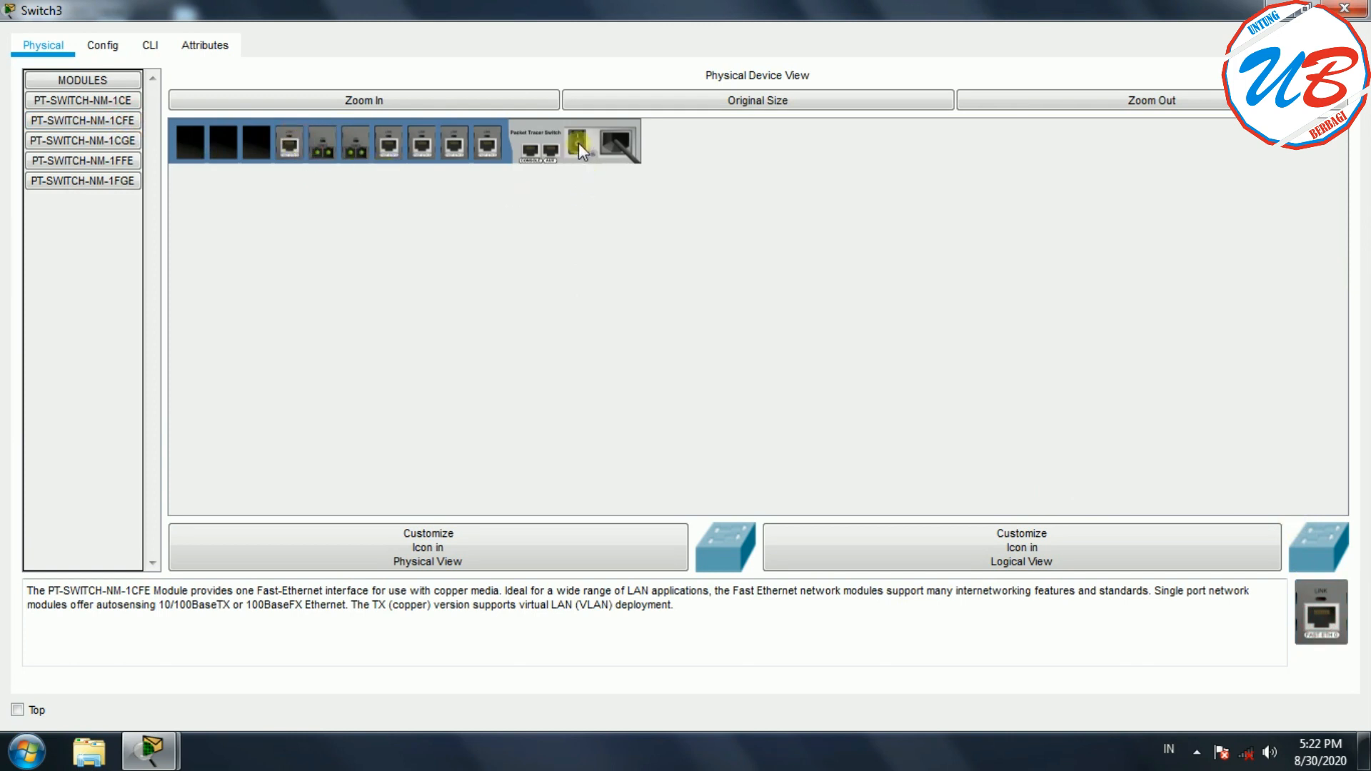
left_click(1362, 8)
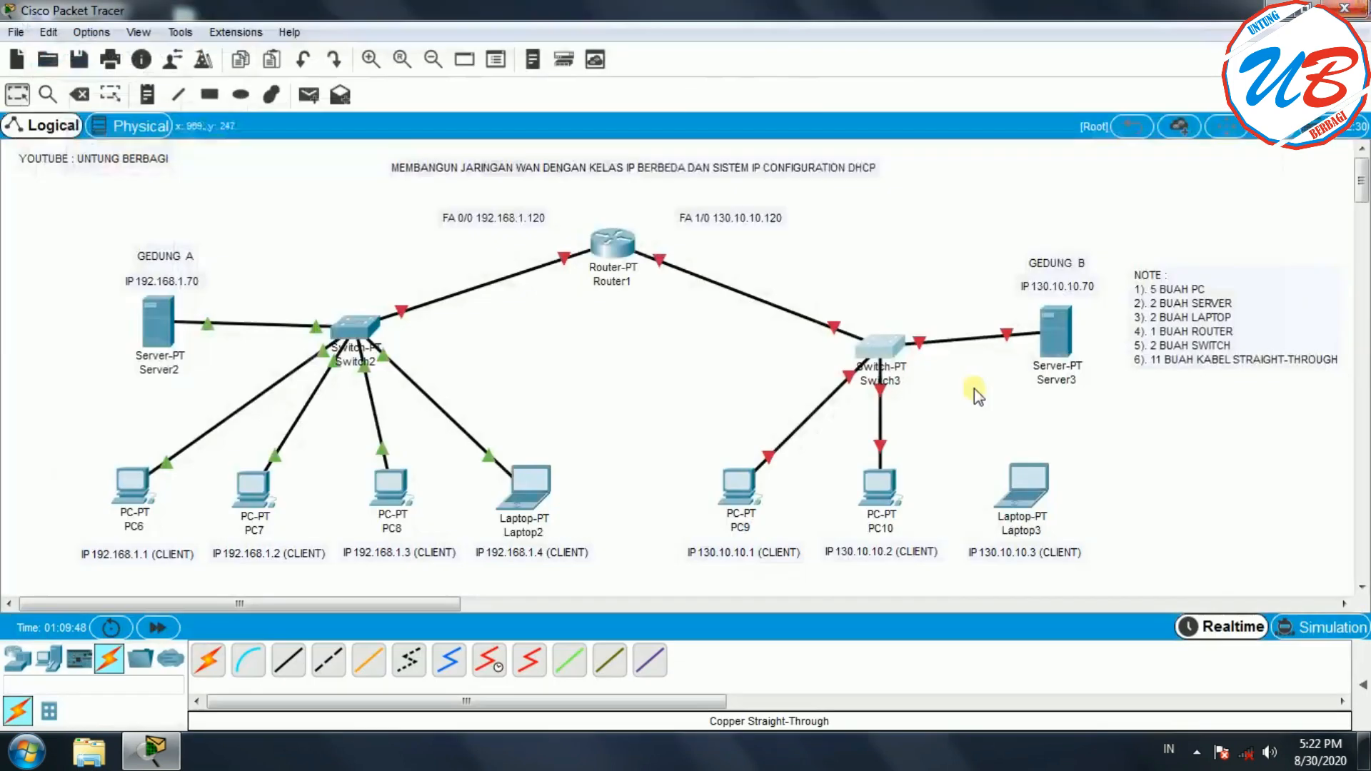
Step: Cable Switch3 port FastEthernet6/1 to Laptop3 with copper straight-through and shift Switch3 slightly
left_click(288, 663)
left_click(877, 350)
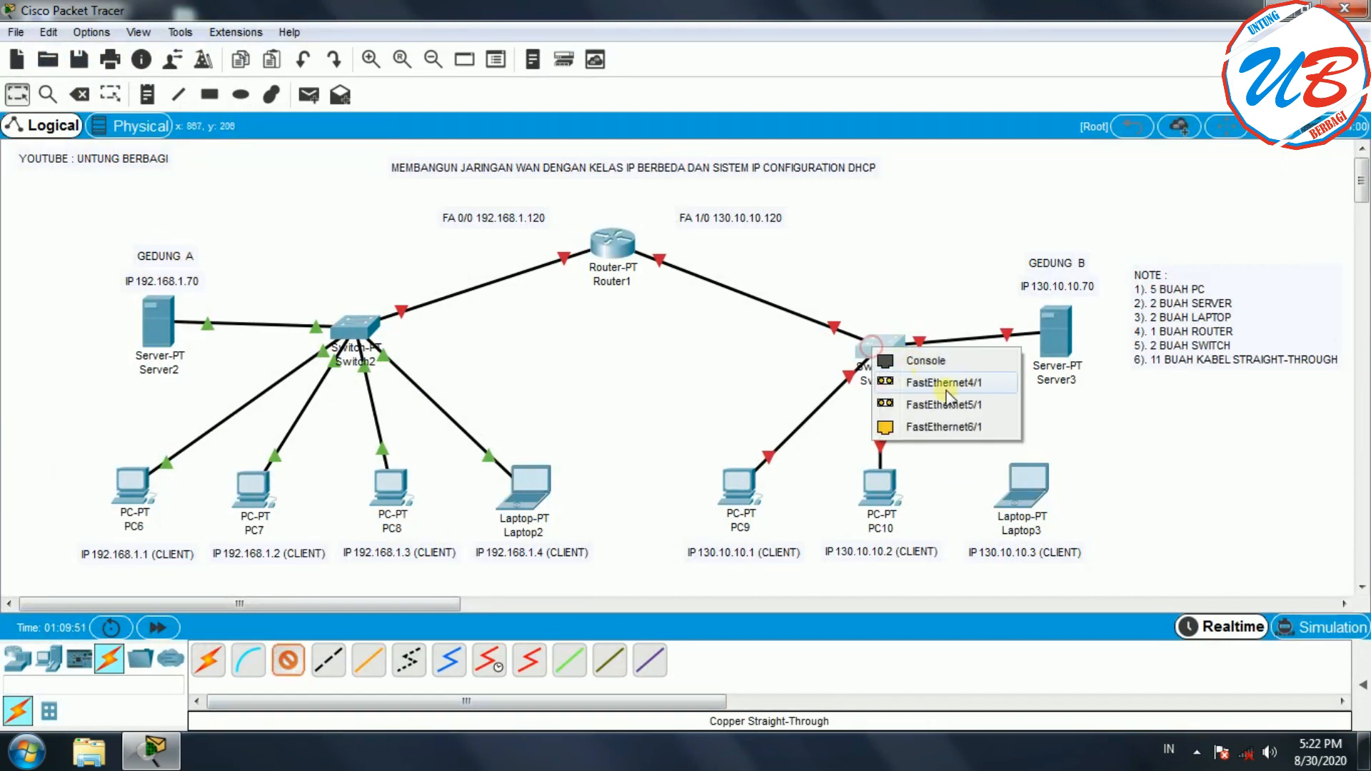
left_click(950, 426)
left_click(1032, 489)
left_click(1130, 575)
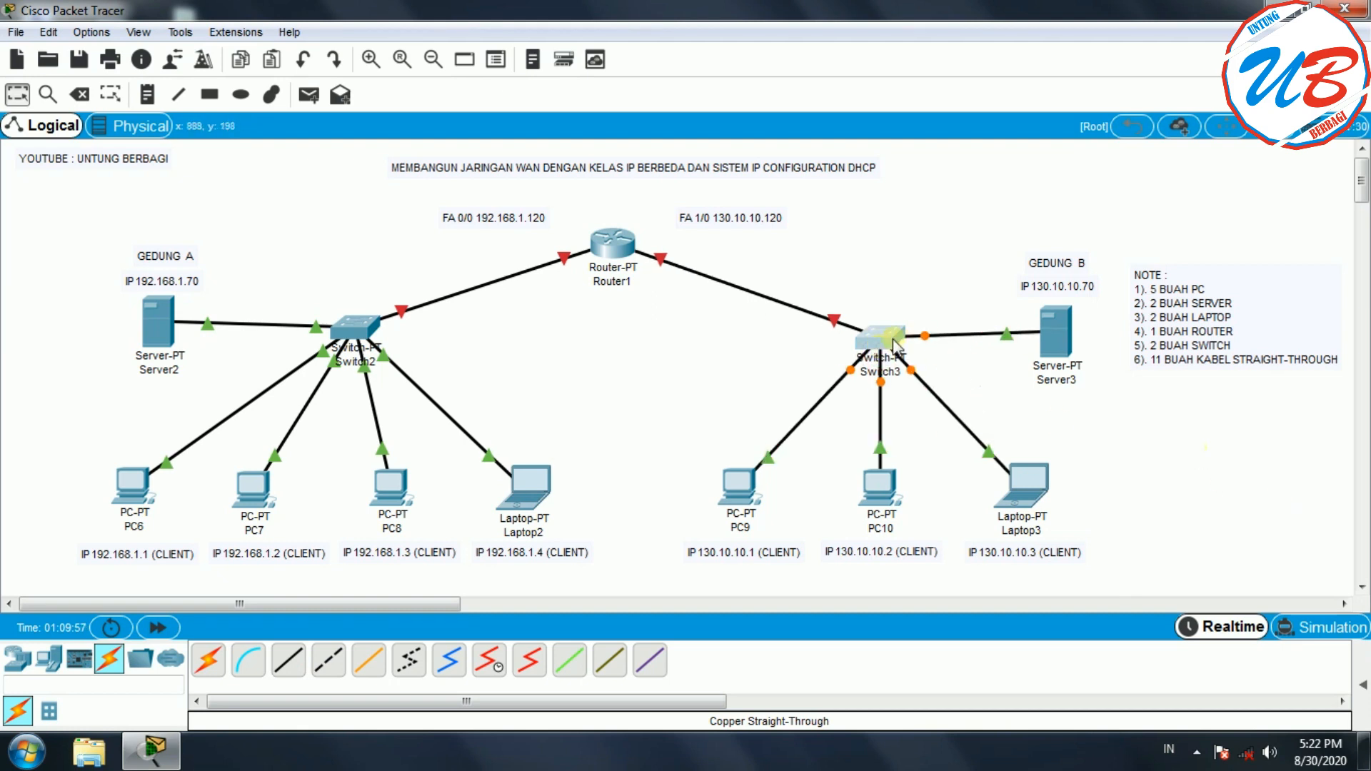
left_click_drag(892, 345, 889, 345)
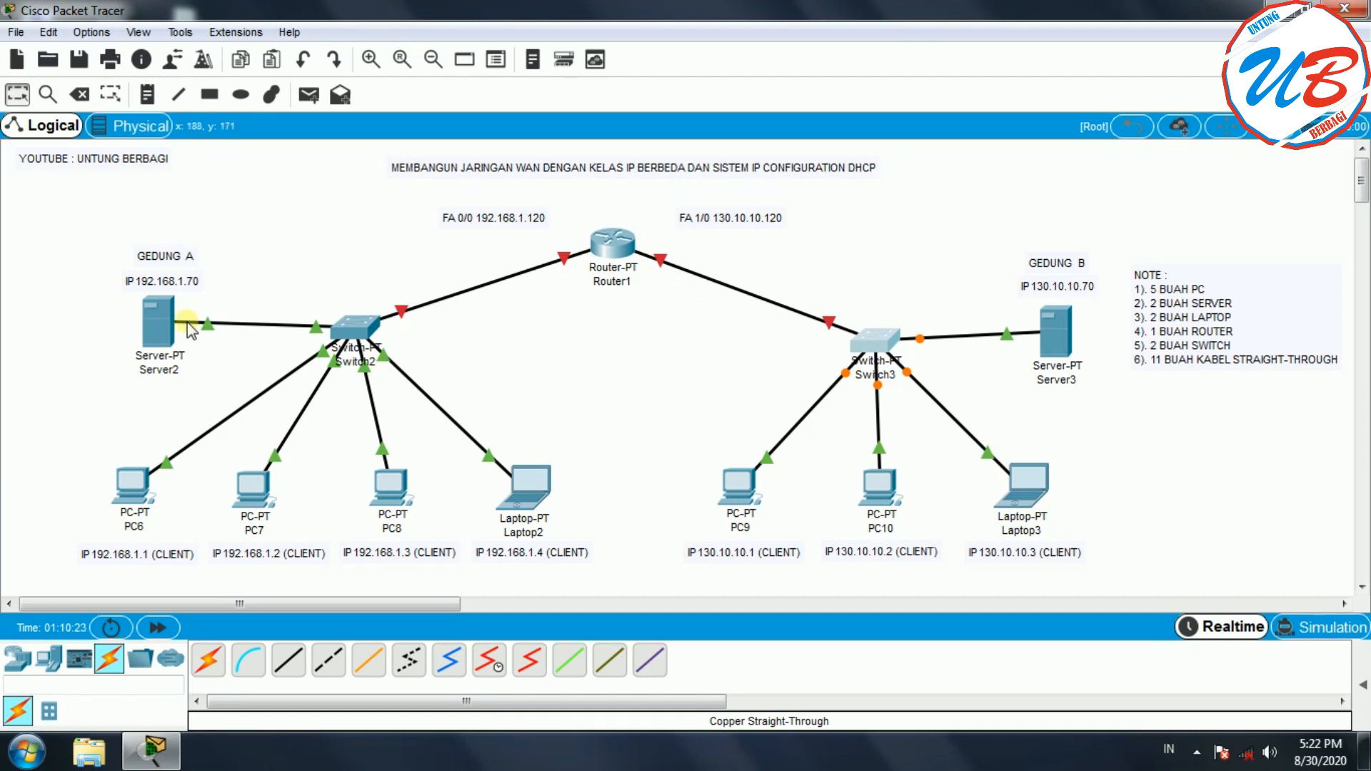
Step: Give Server2 the static IP address 192.168.1.70 with subnet mask 255.255.255.0
left_click(158, 325)
left_click_drag(623, 100, 796, 123)
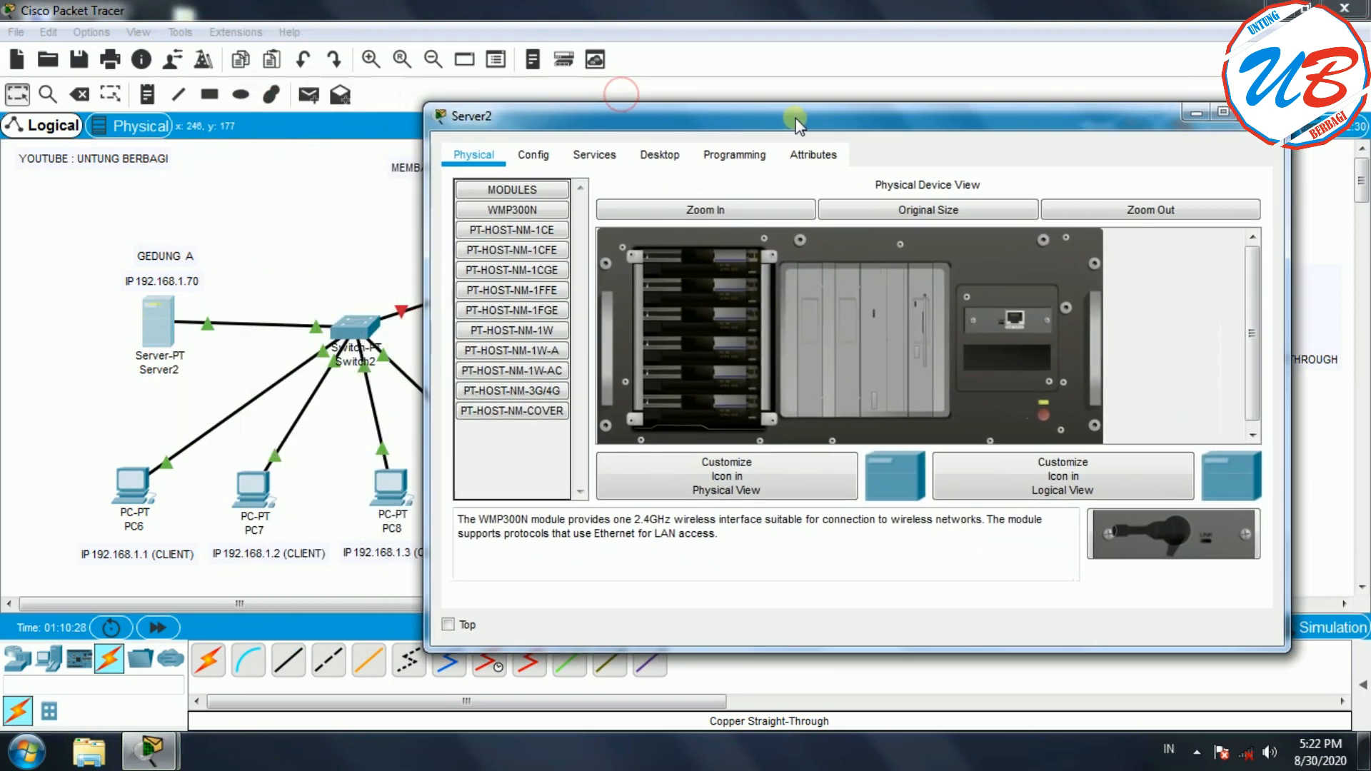
left_click(663, 156)
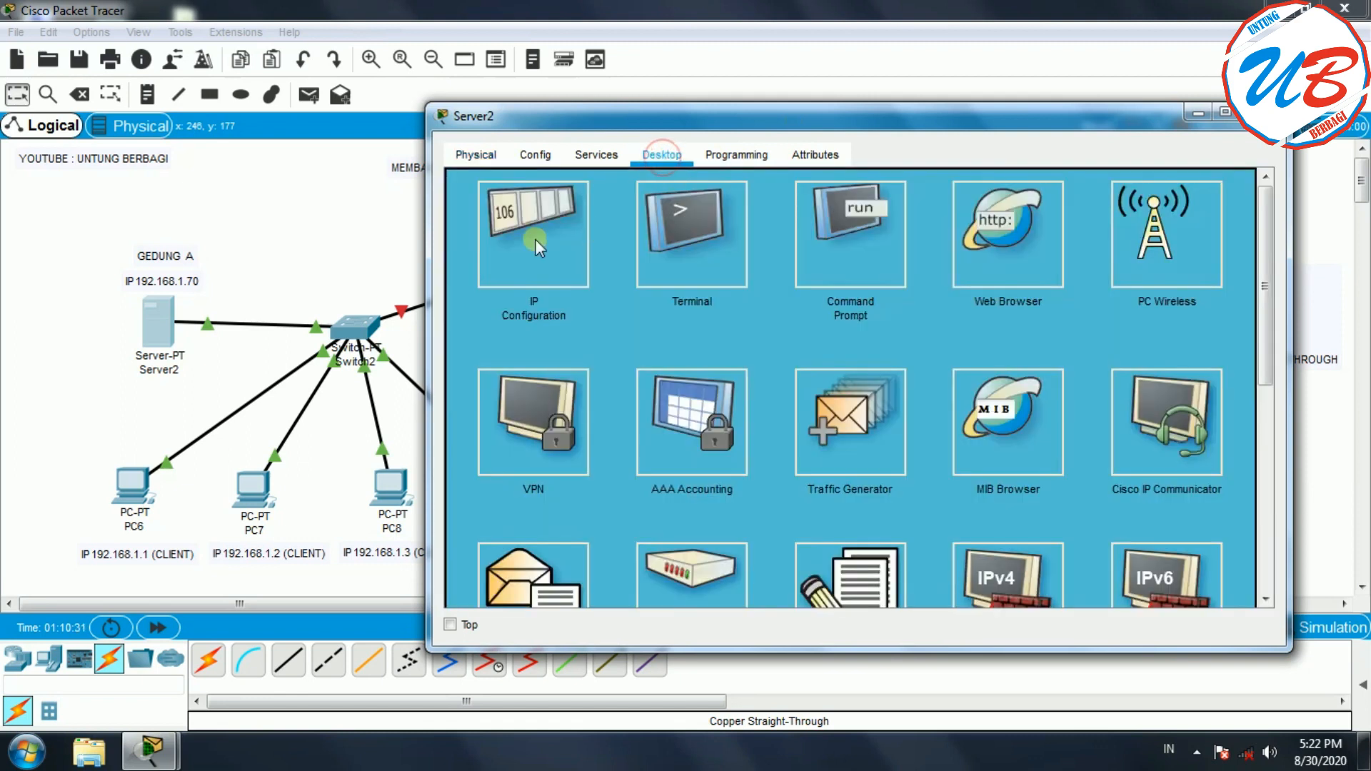
left_click(525, 222)
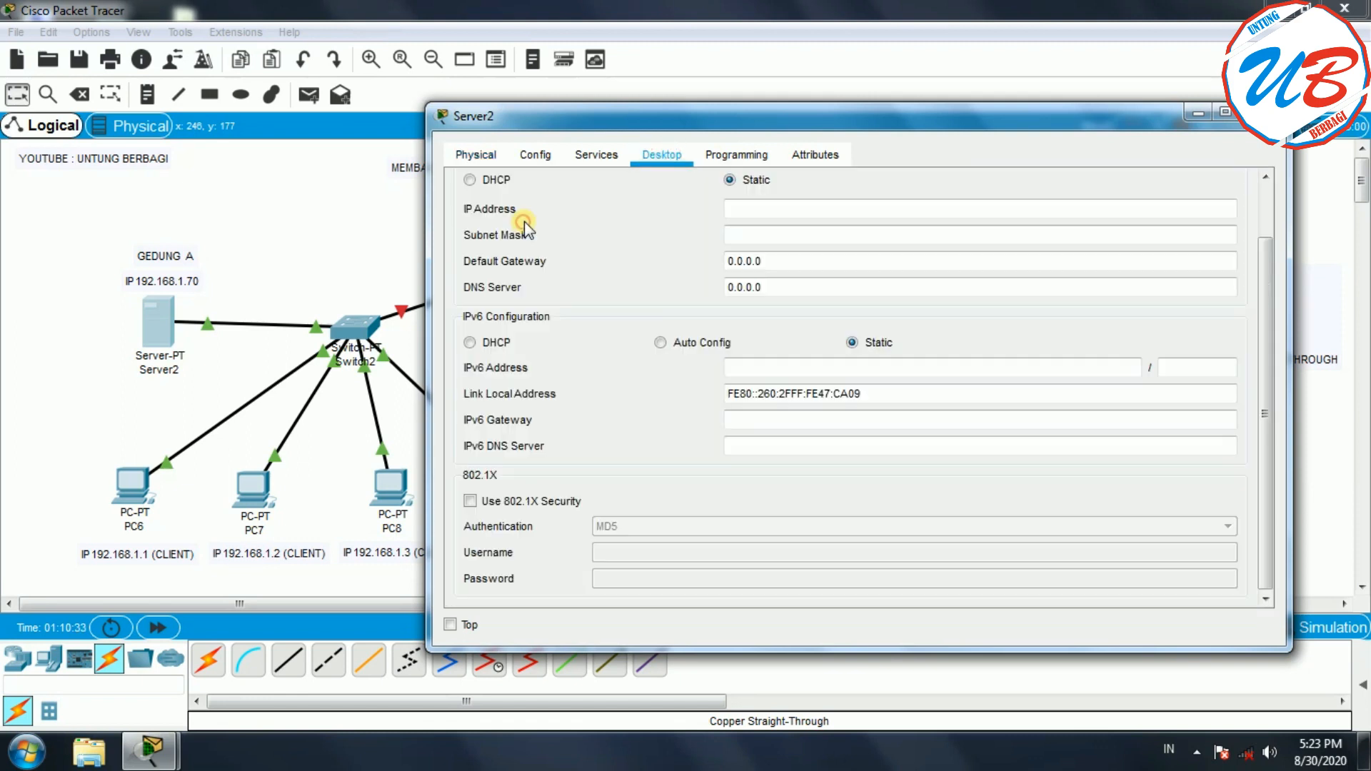
left_click_drag(794, 120, 734, 232)
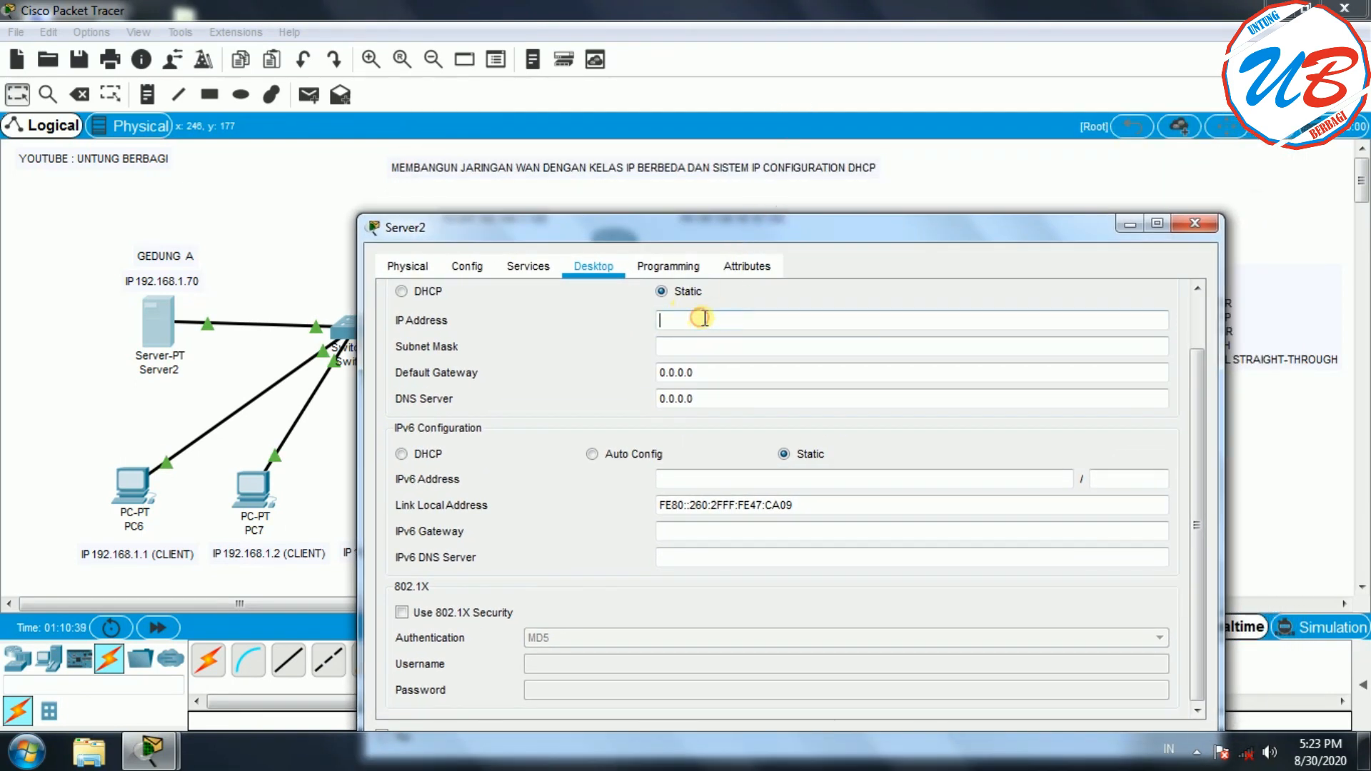
left_click_drag(702, 230, 707, 279)
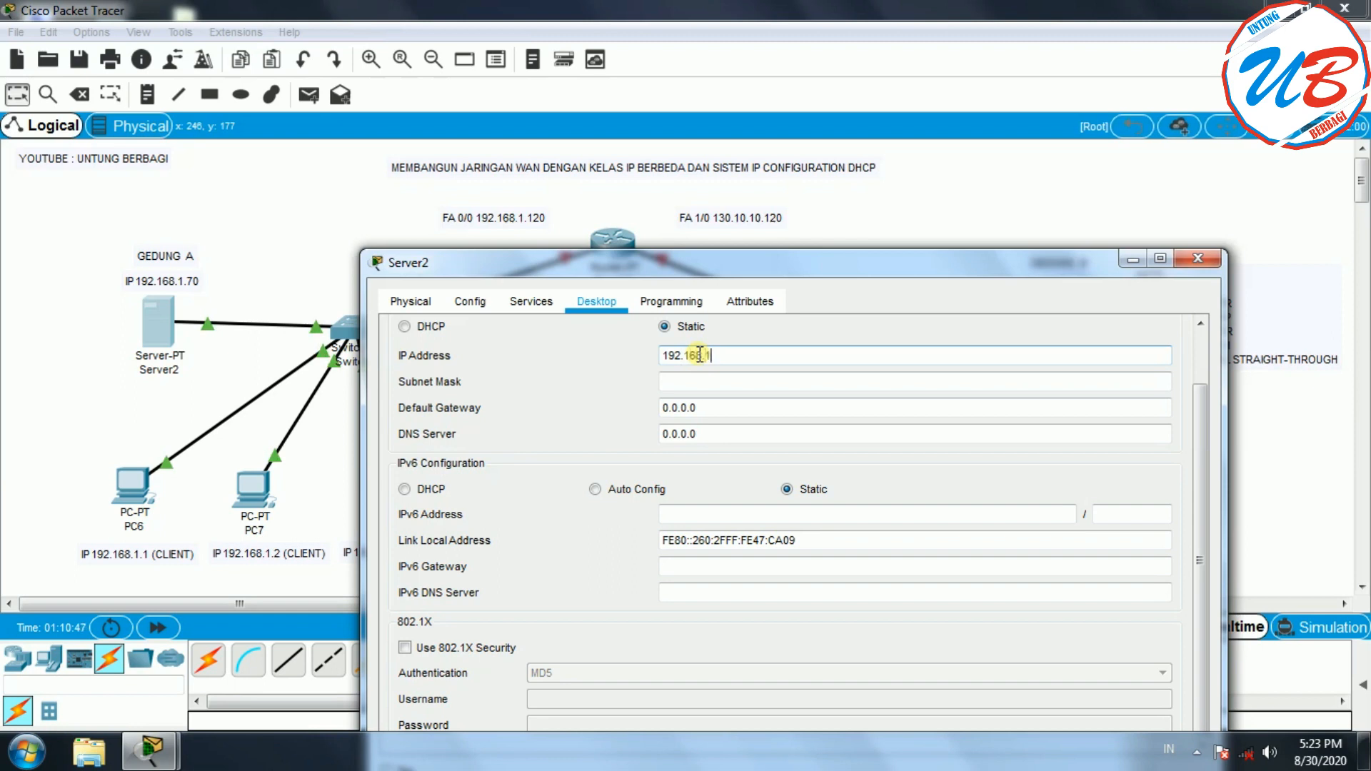
type("0")
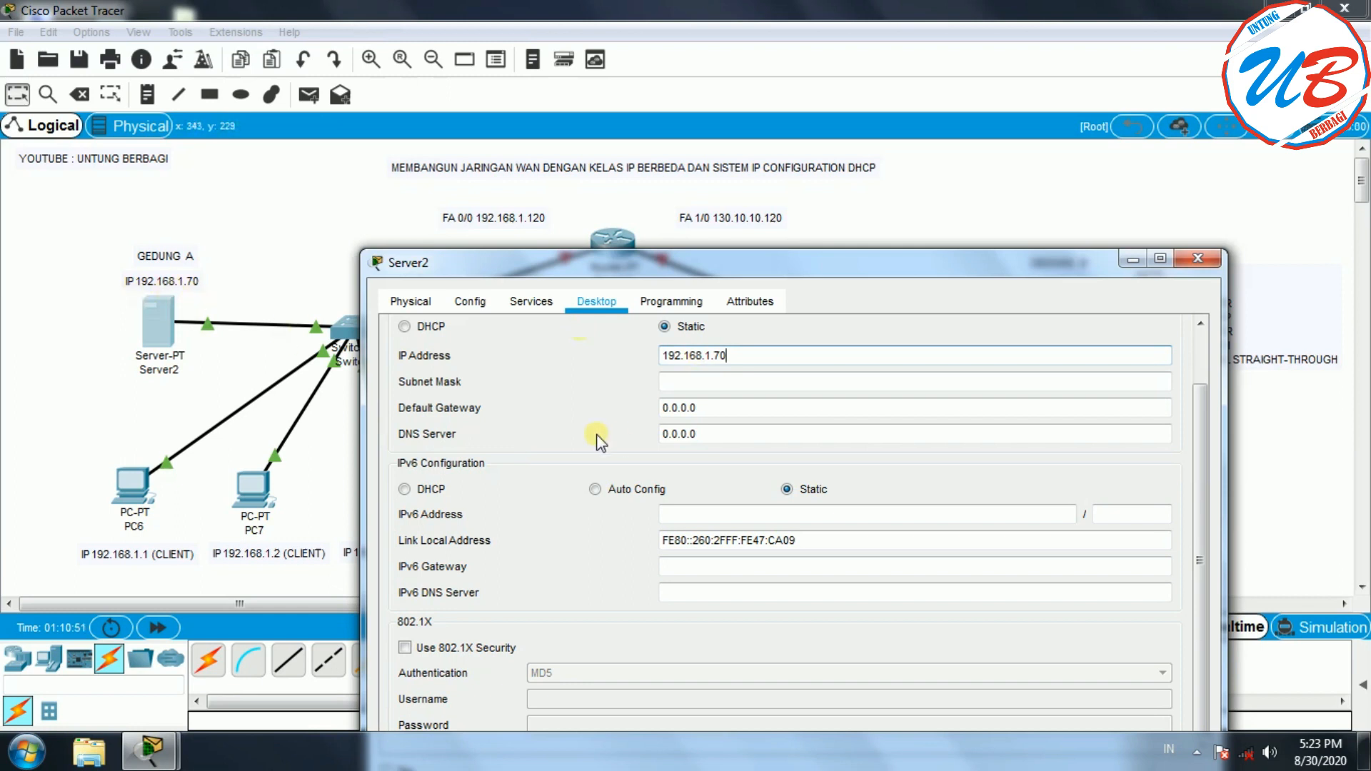
left_click(755, 384)
left_click(756, 382)
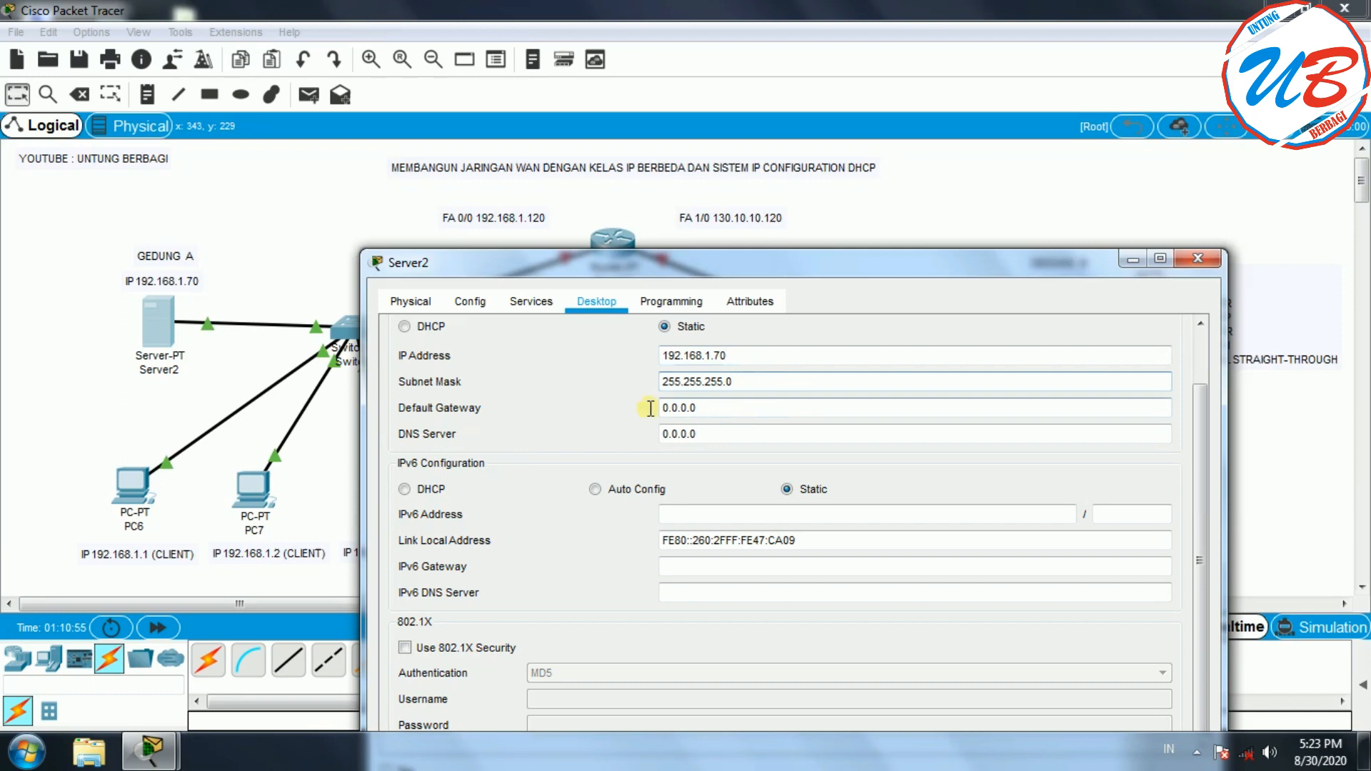
Step: Set Server2's default gateway to 192.168.1.120 in its IP configuration
left_click(702, 406)
double_click(702, 406)
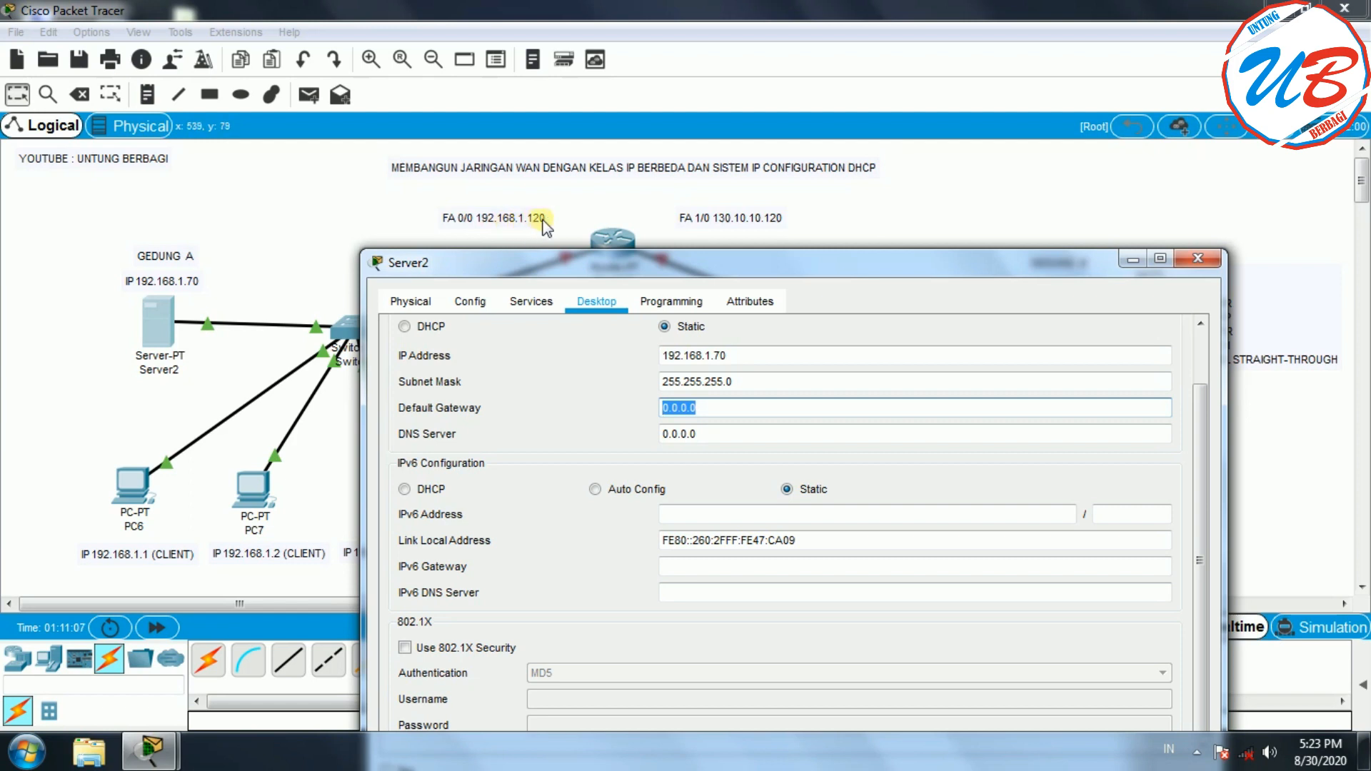
left_click_drag(1043, 263, 752, 297)
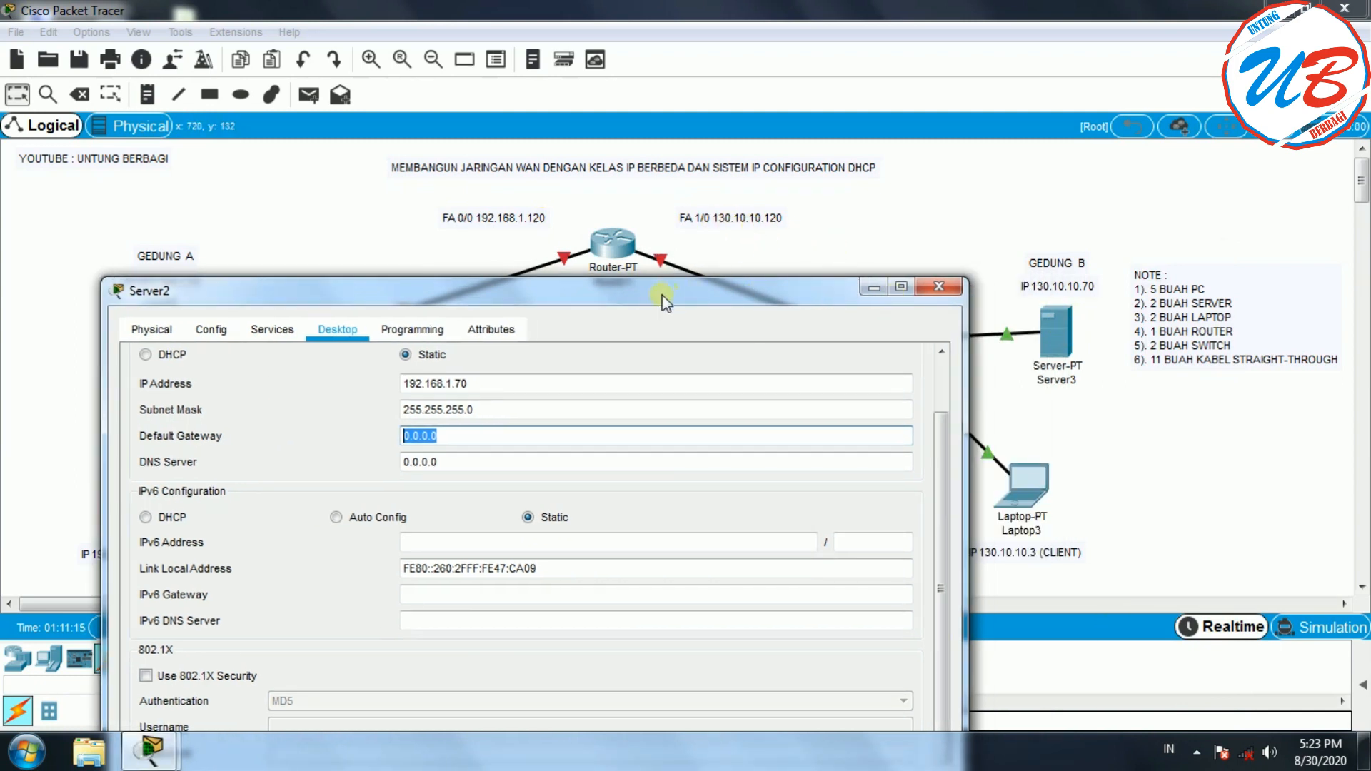
left_click_drag(662, 295, 884, 288)
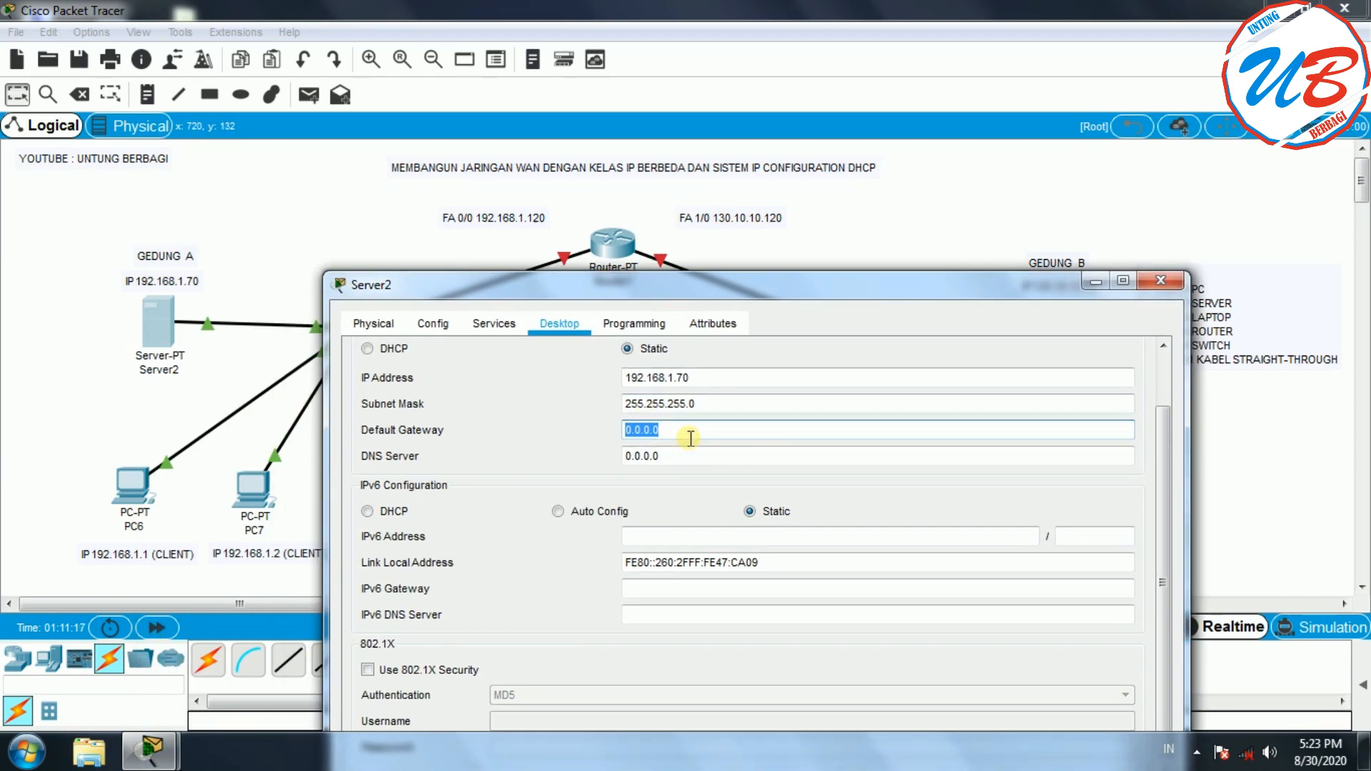
type("192.168.1.120")
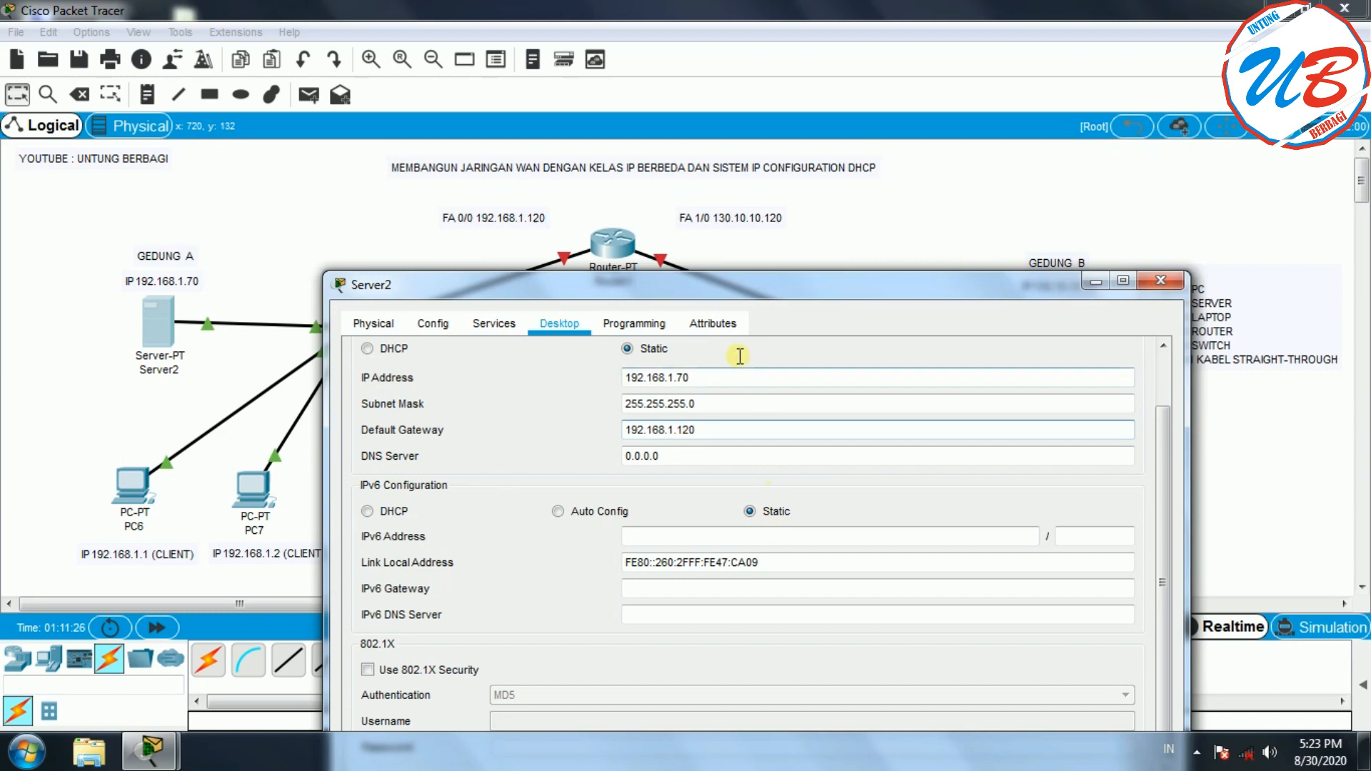
left_click_drag(733, 284, 872, 259)
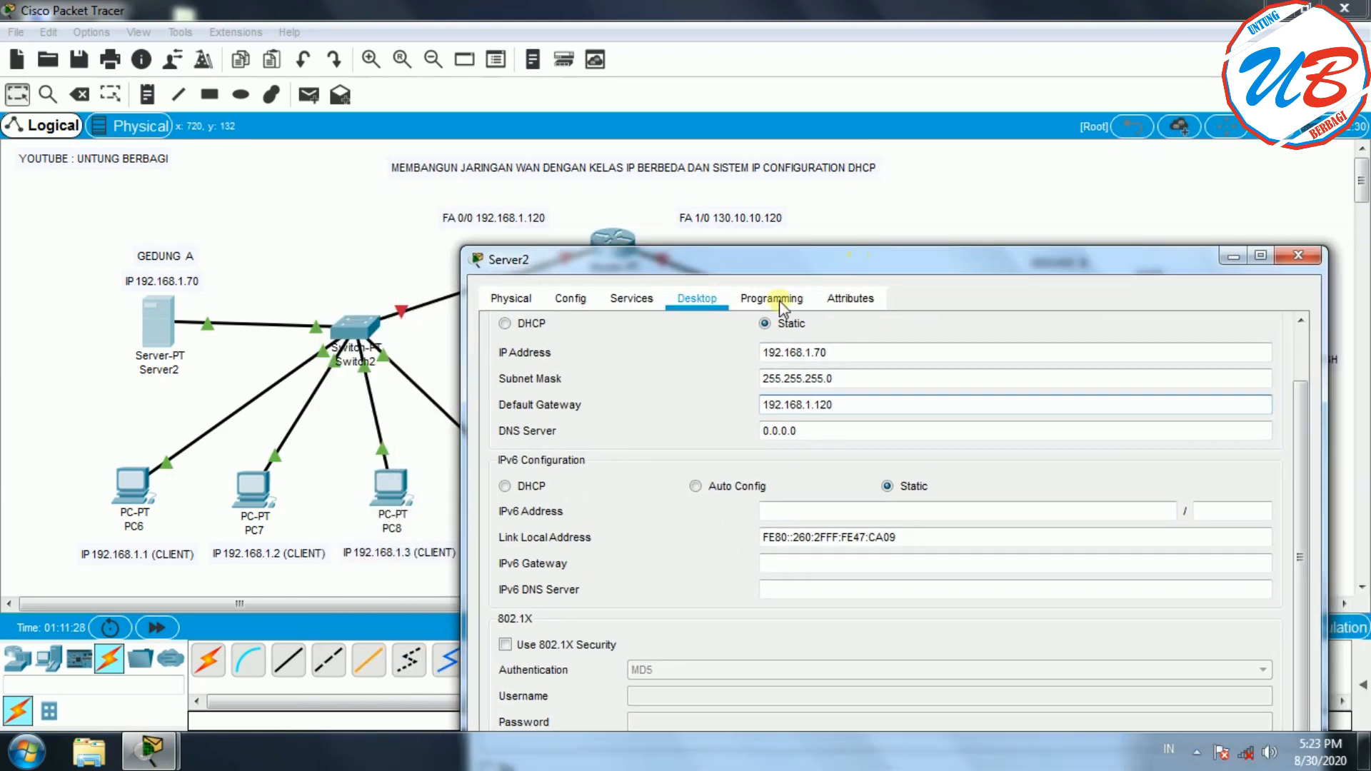
Step: Turn on the DHCP service on Server2 and set the serverPool default gateway to 192.168.1.120
left_click(626, 303)
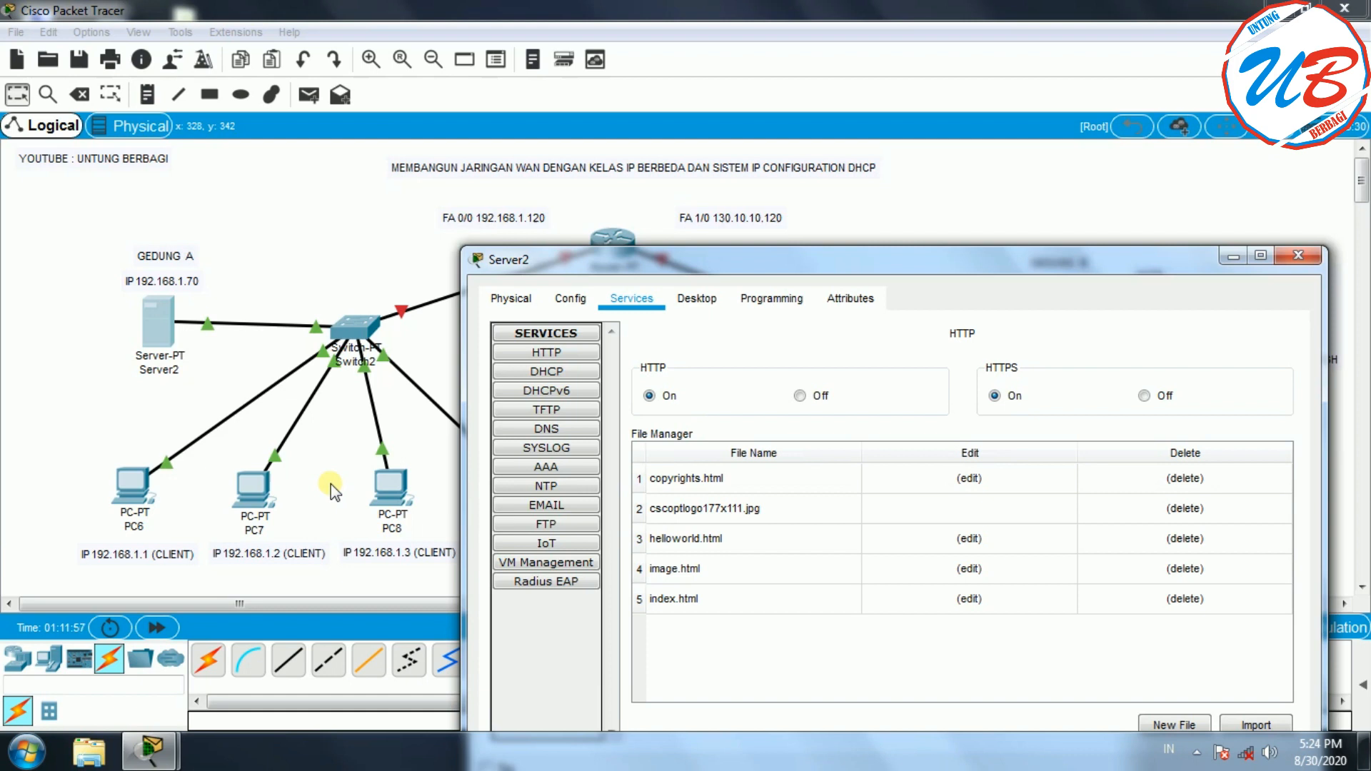
left_click(571, 373)
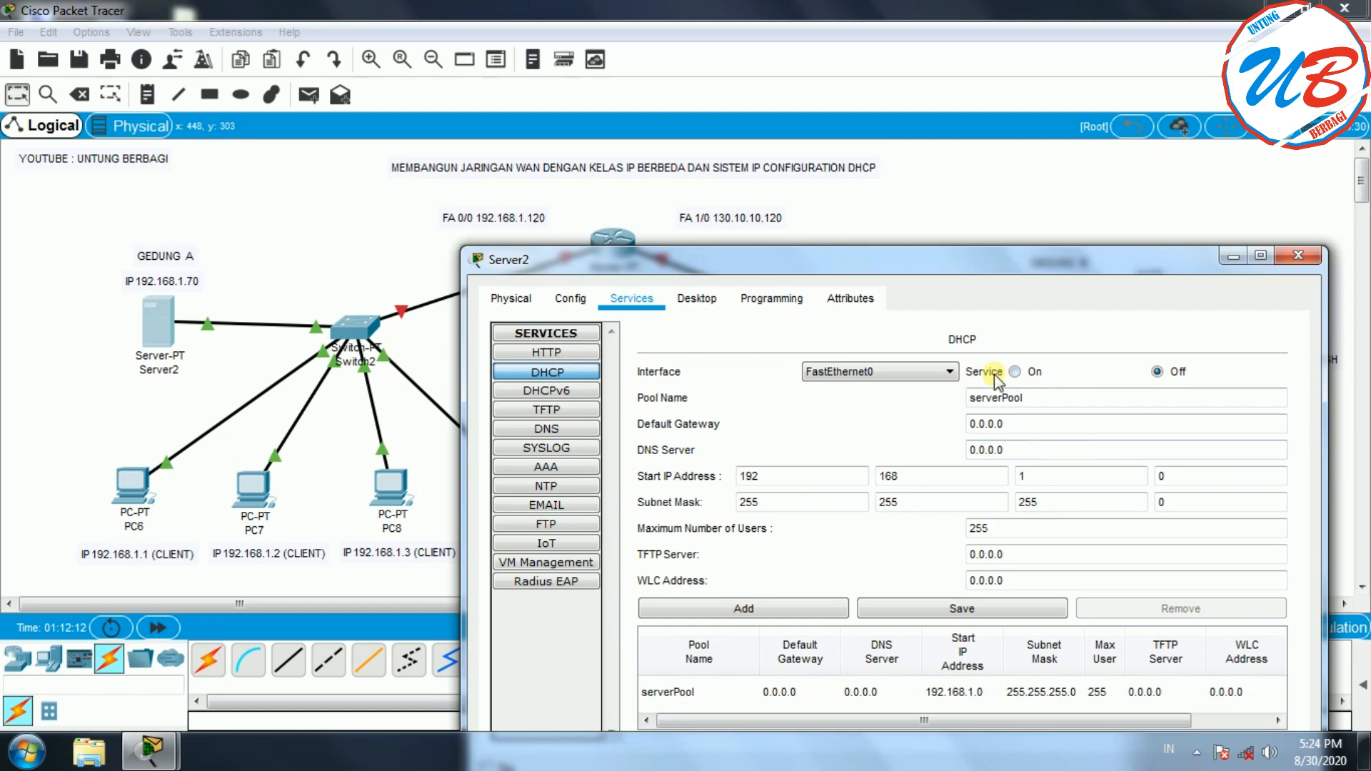
left_click(1015, 372)
left_click_drag(1024, 424, 957, 424)
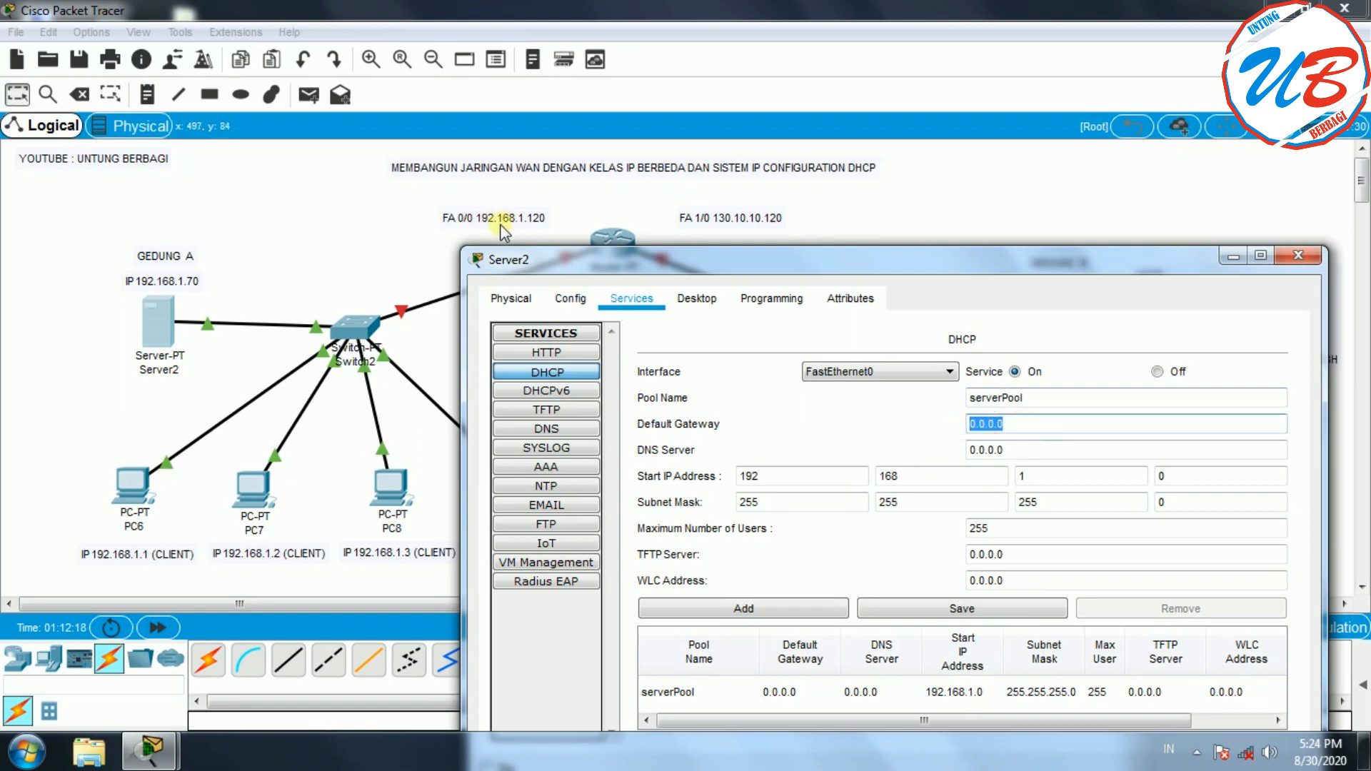
type("192")
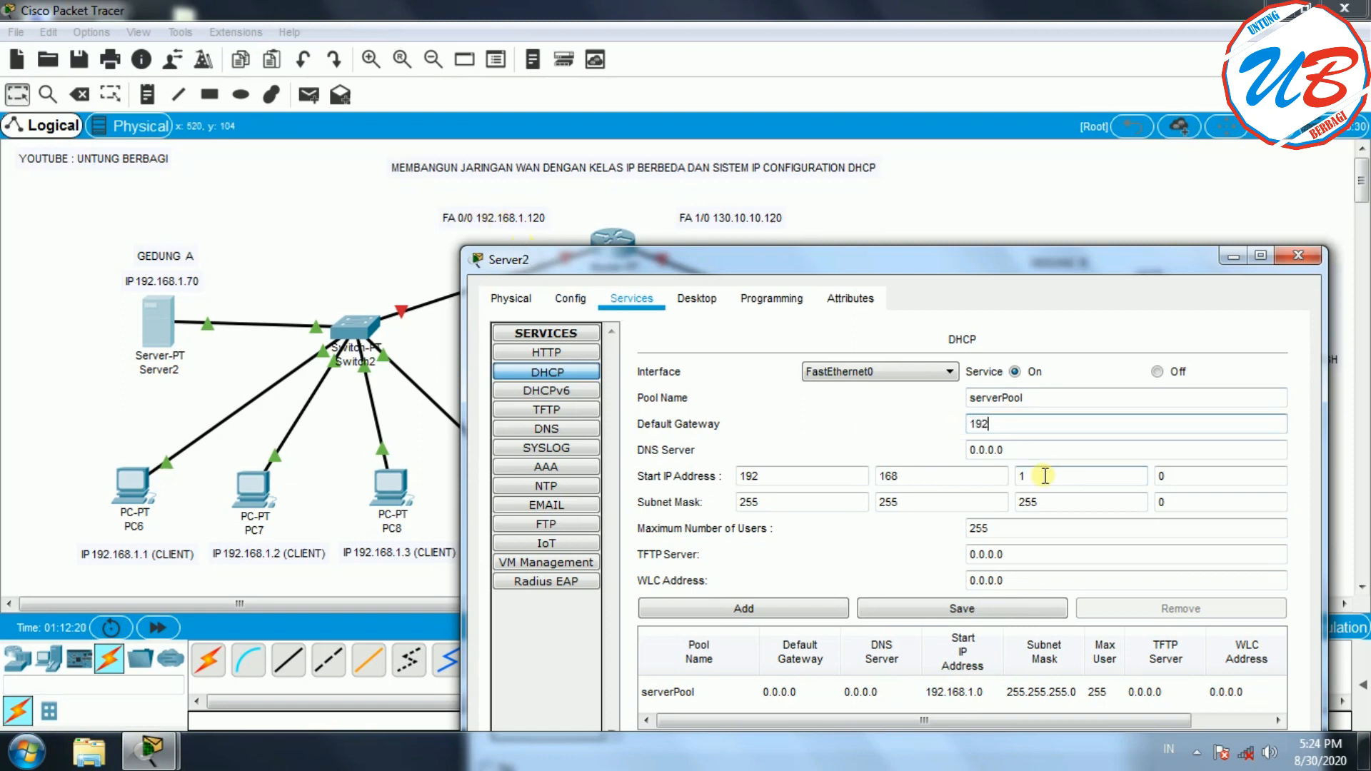
type(".168.1.120")
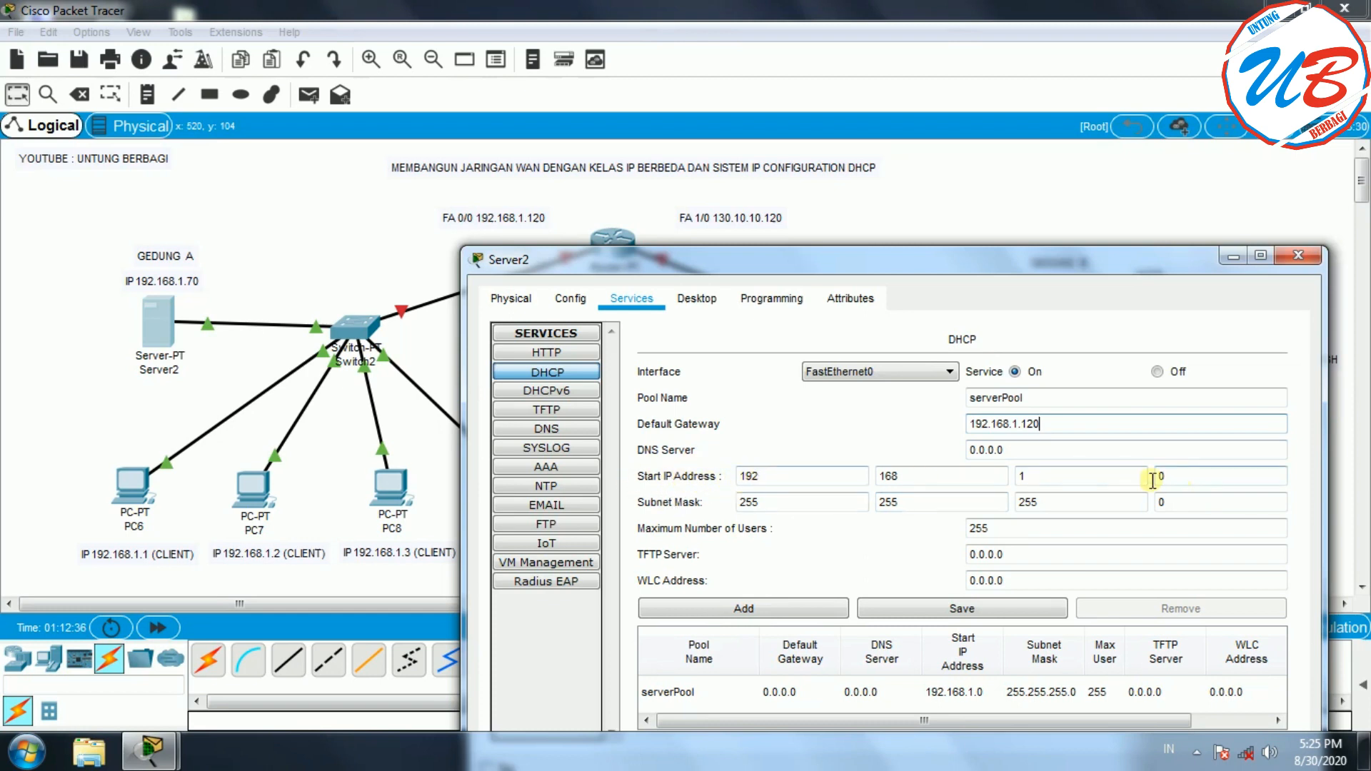
left_click_drag(805, 262, 835, 223)
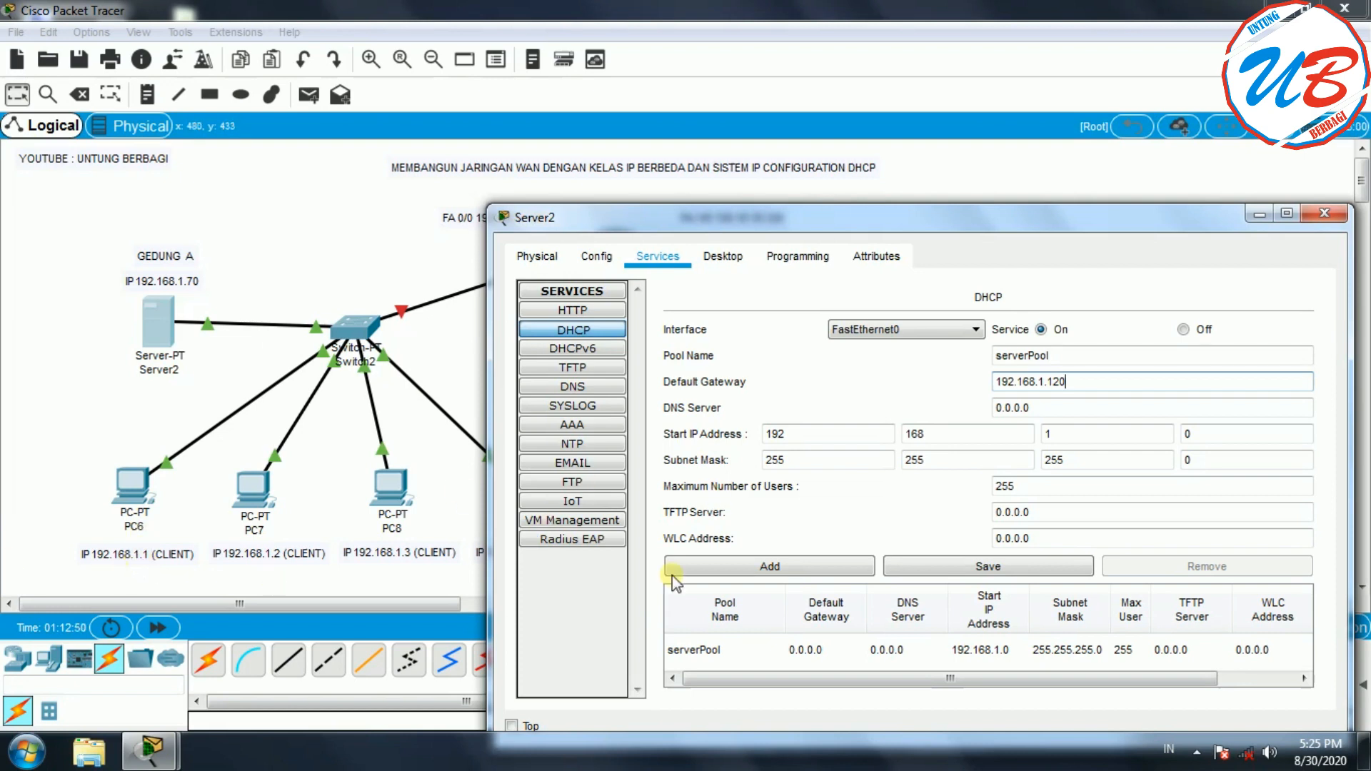
Step: Set the start IP address of Server2's DHCP pool to 192.168.1.1
left_click(1184, 435)
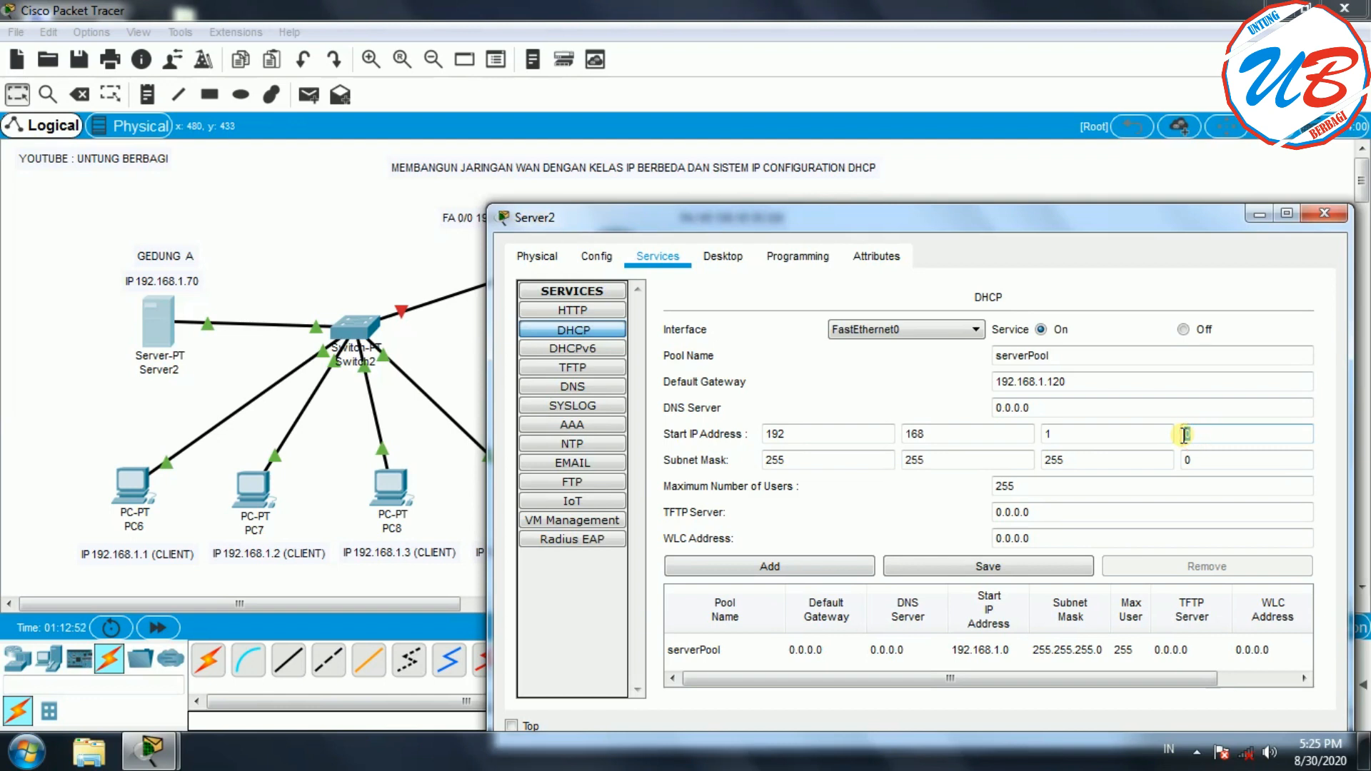
type("1")
left_click_drag(722, 216, 839, 213)
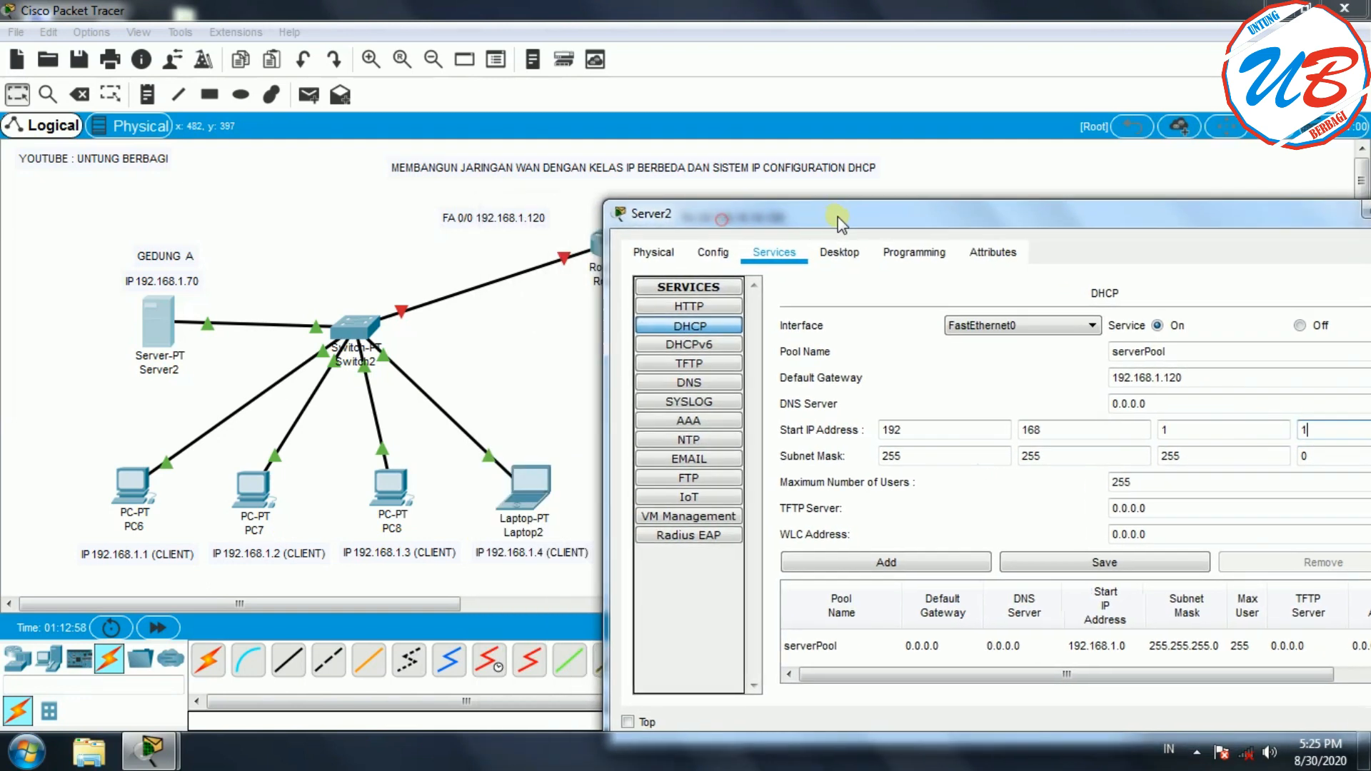
left_click_drag(1000, 213, 720, 186)
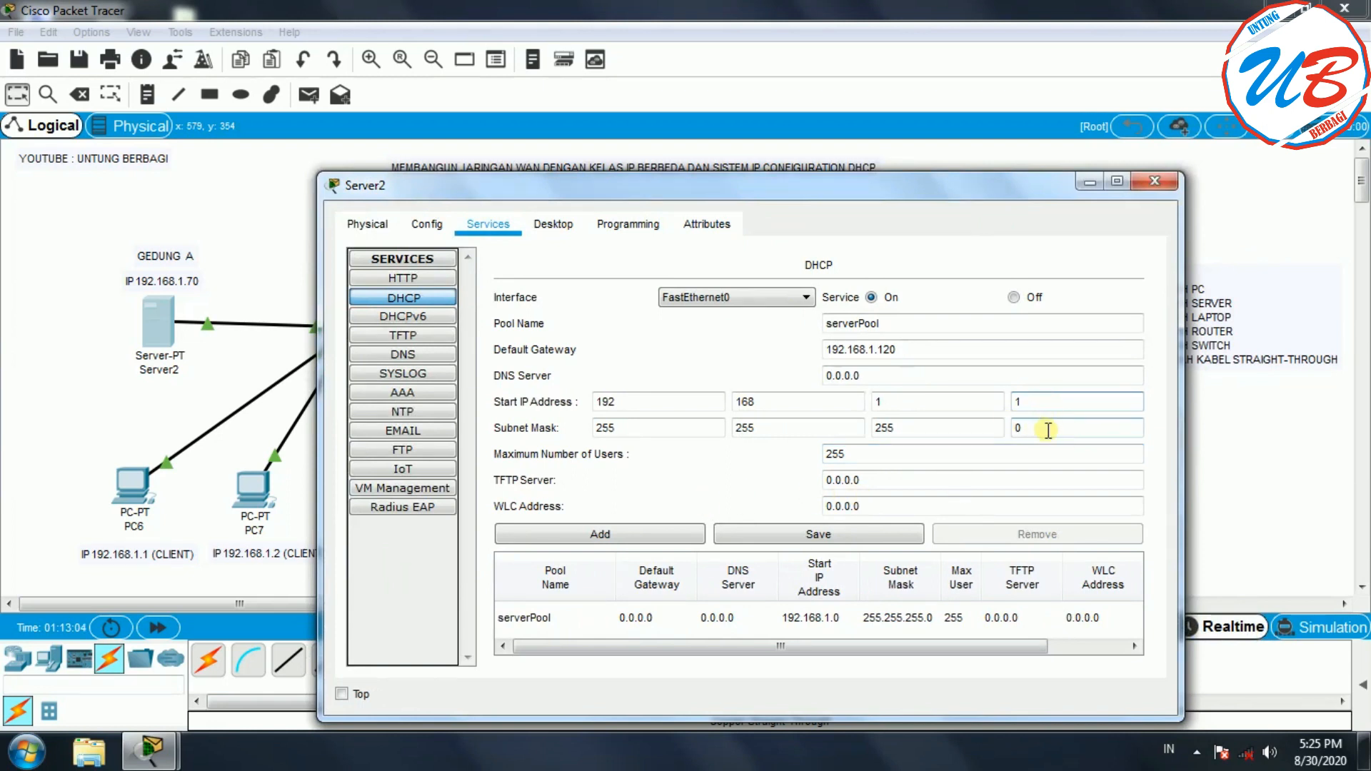
double_click(1024, 397)
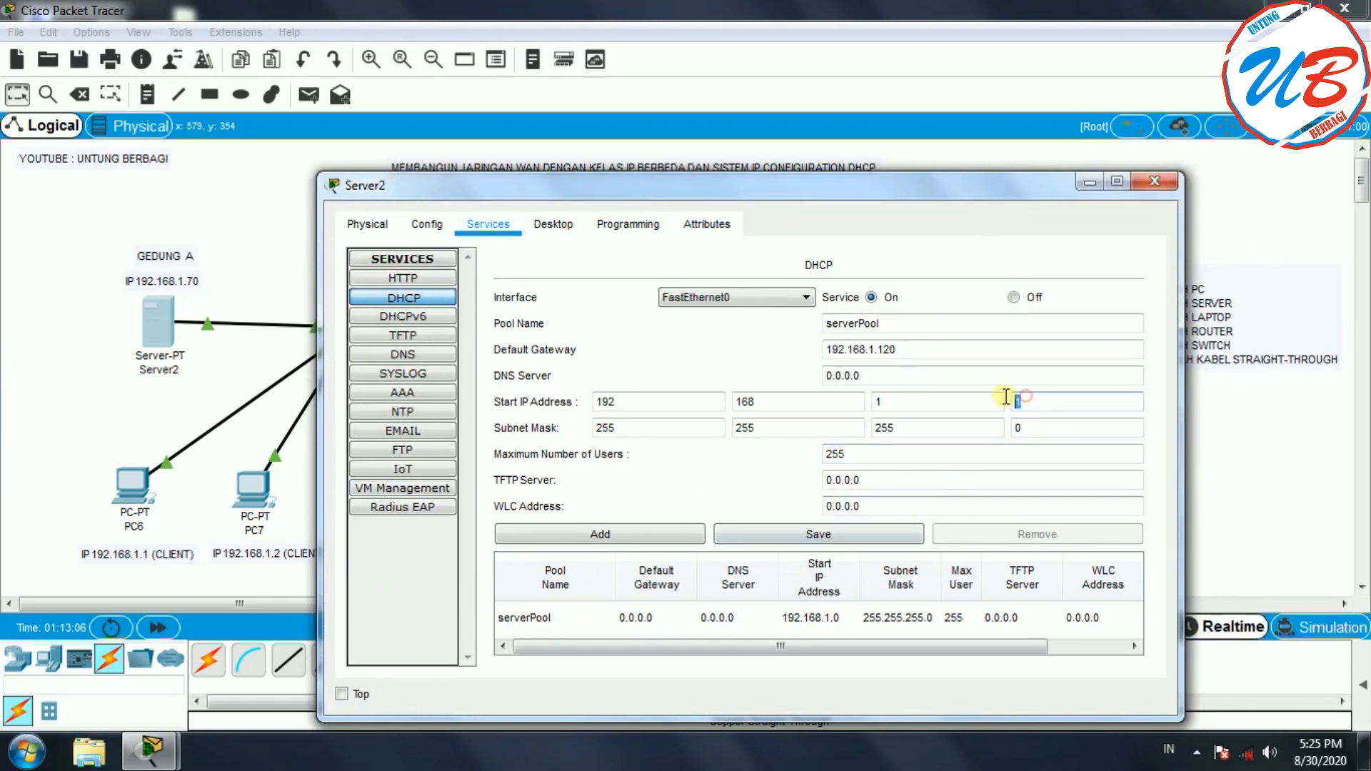
left_click(891, 457)
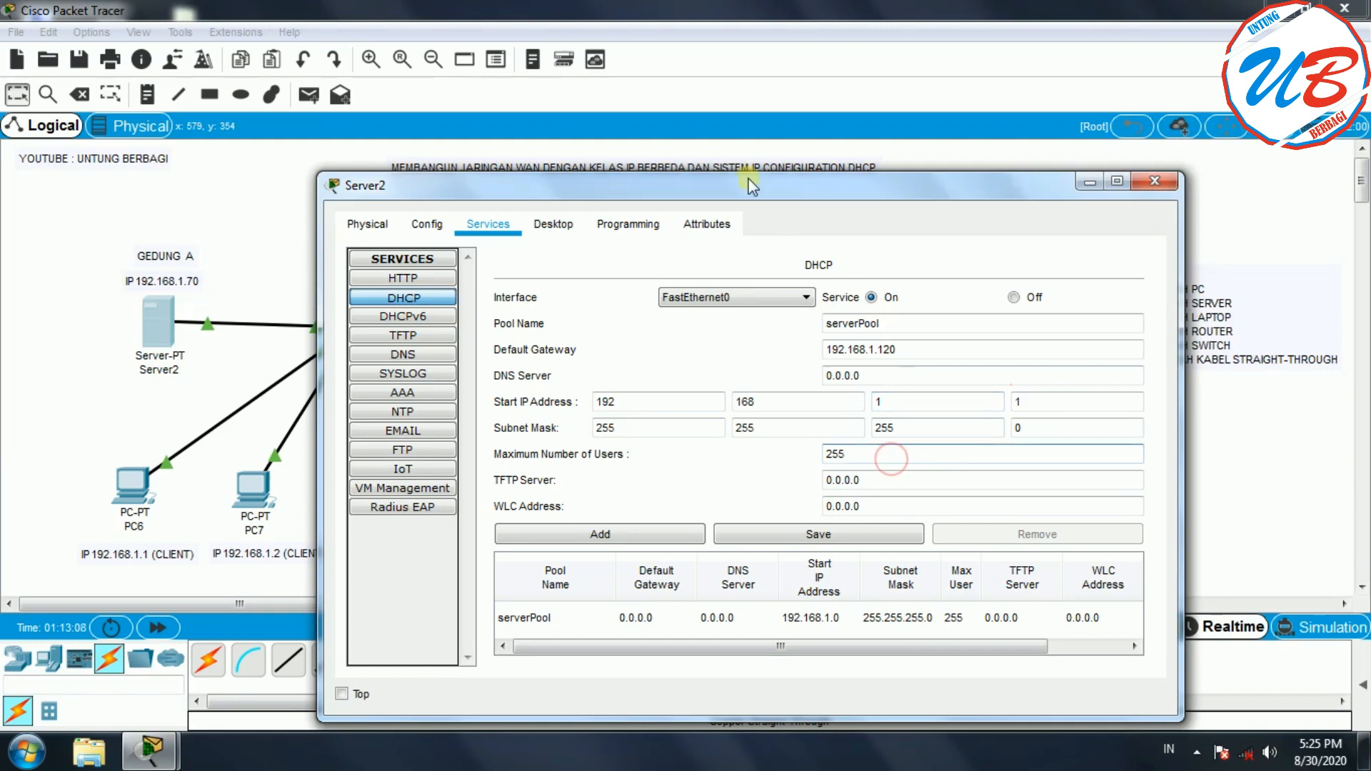
left_click_drag(737, 186, 885, 149)
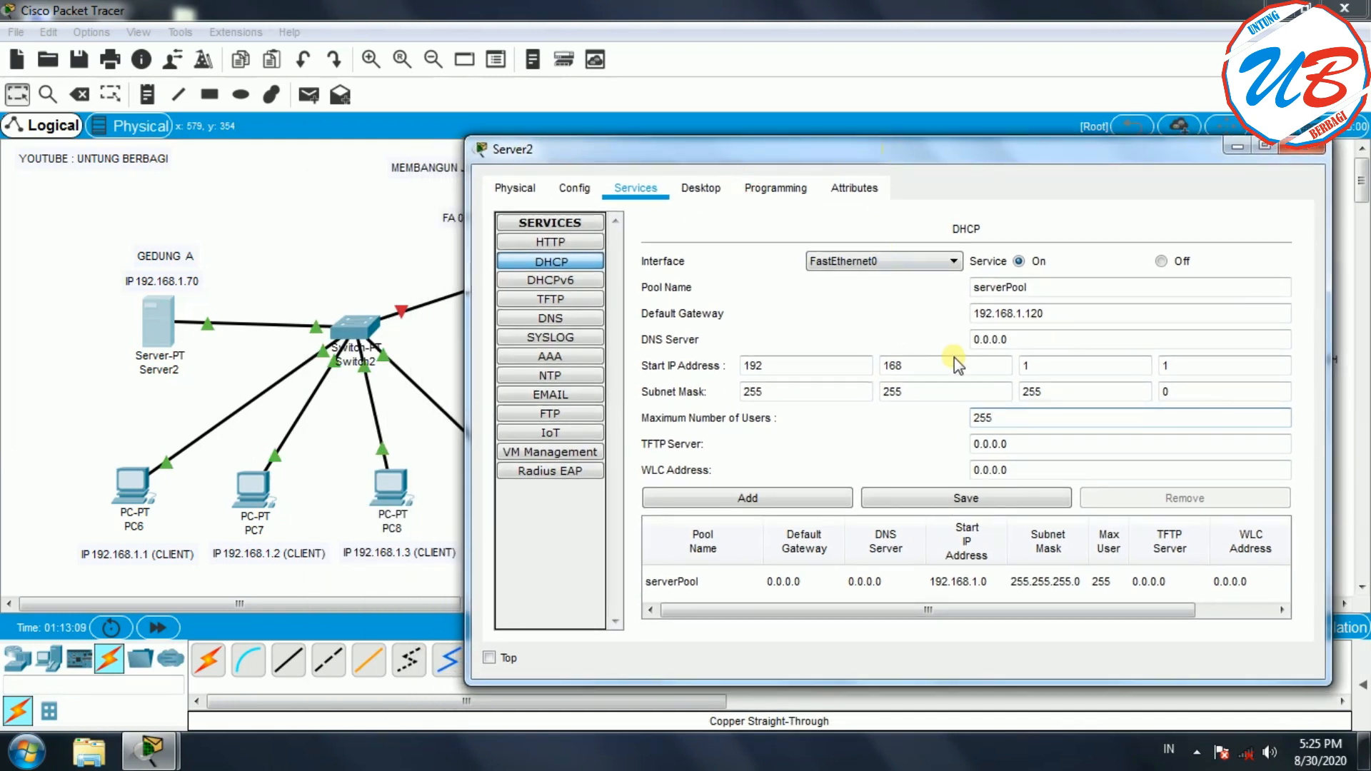
double_click(1171, 365)
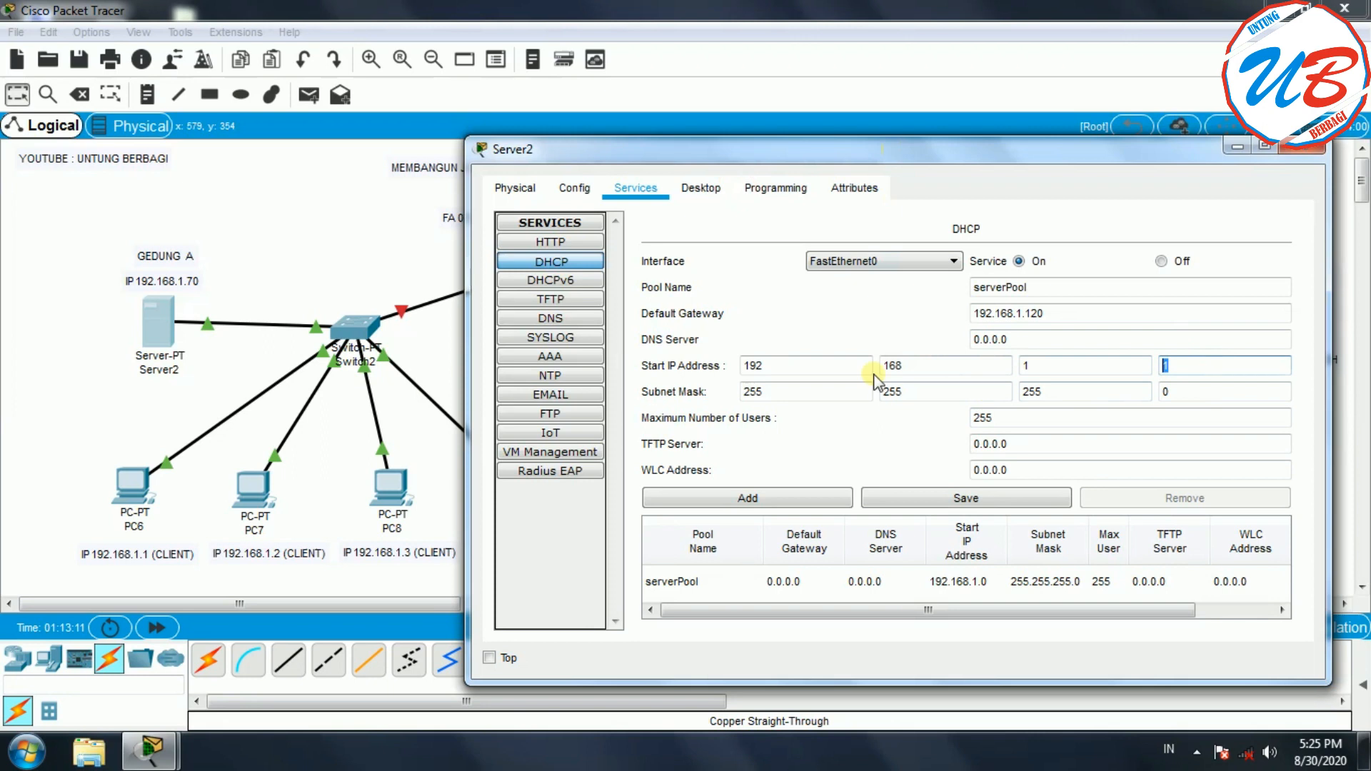
left_click(1185, 365)
double_click(1166, 365)
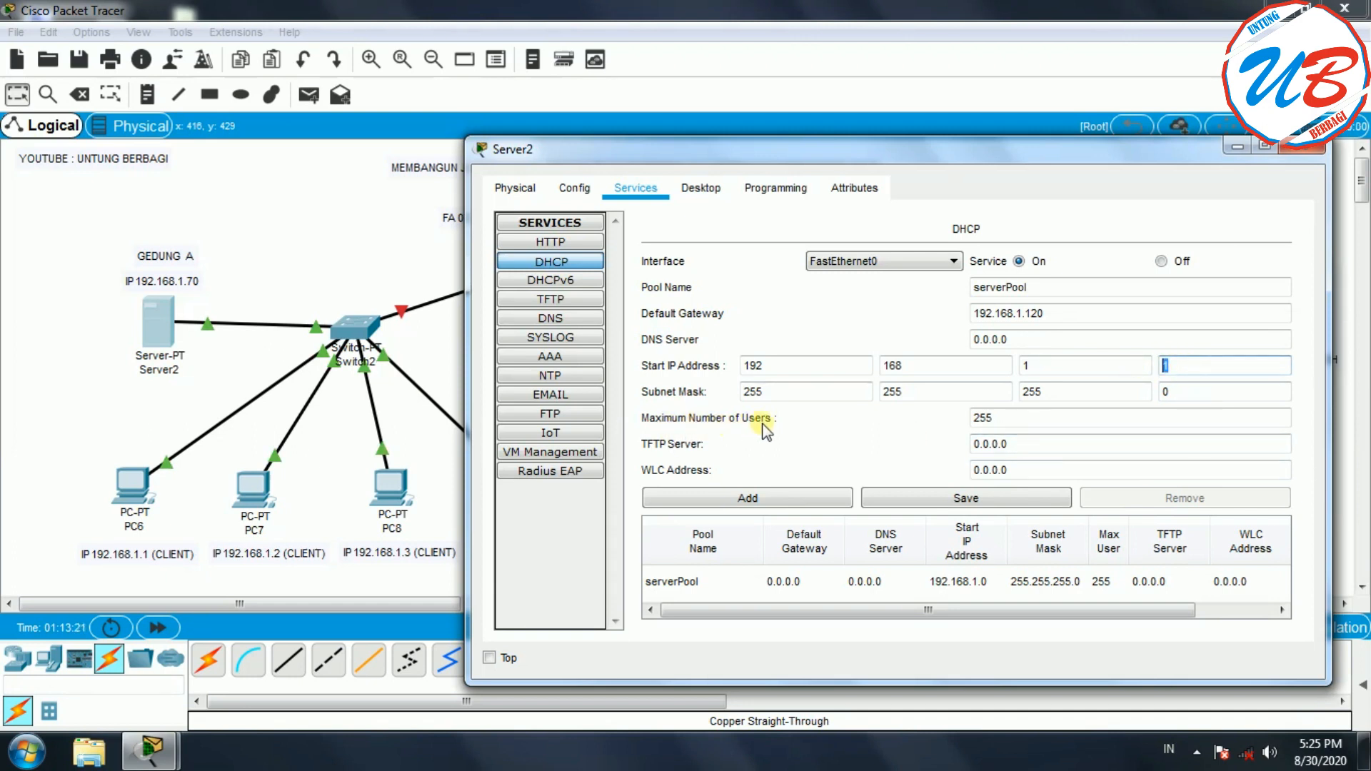
left_click(997, 417)
left_click_drag(997, 418, 980, 418)
left_click(1006, 418)
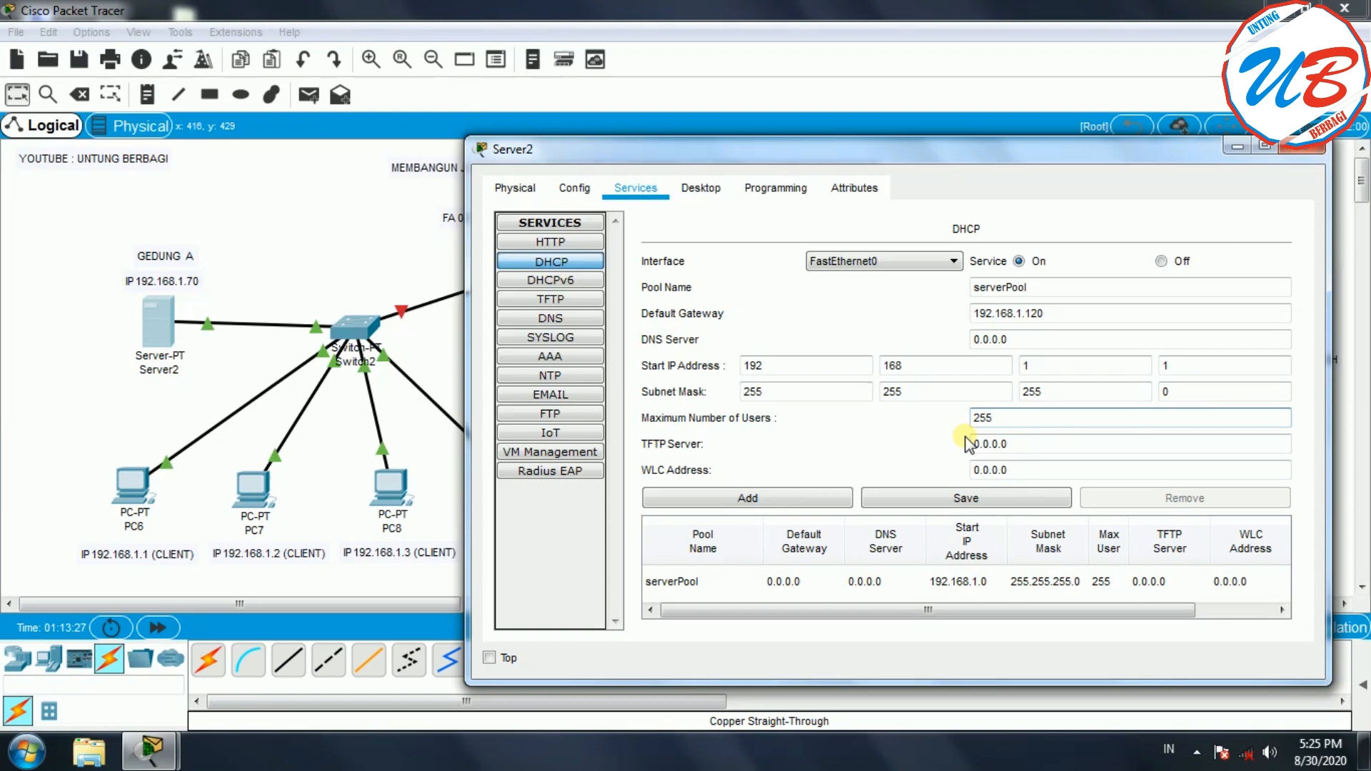
left_click_drag(616, 148, 721, 153)
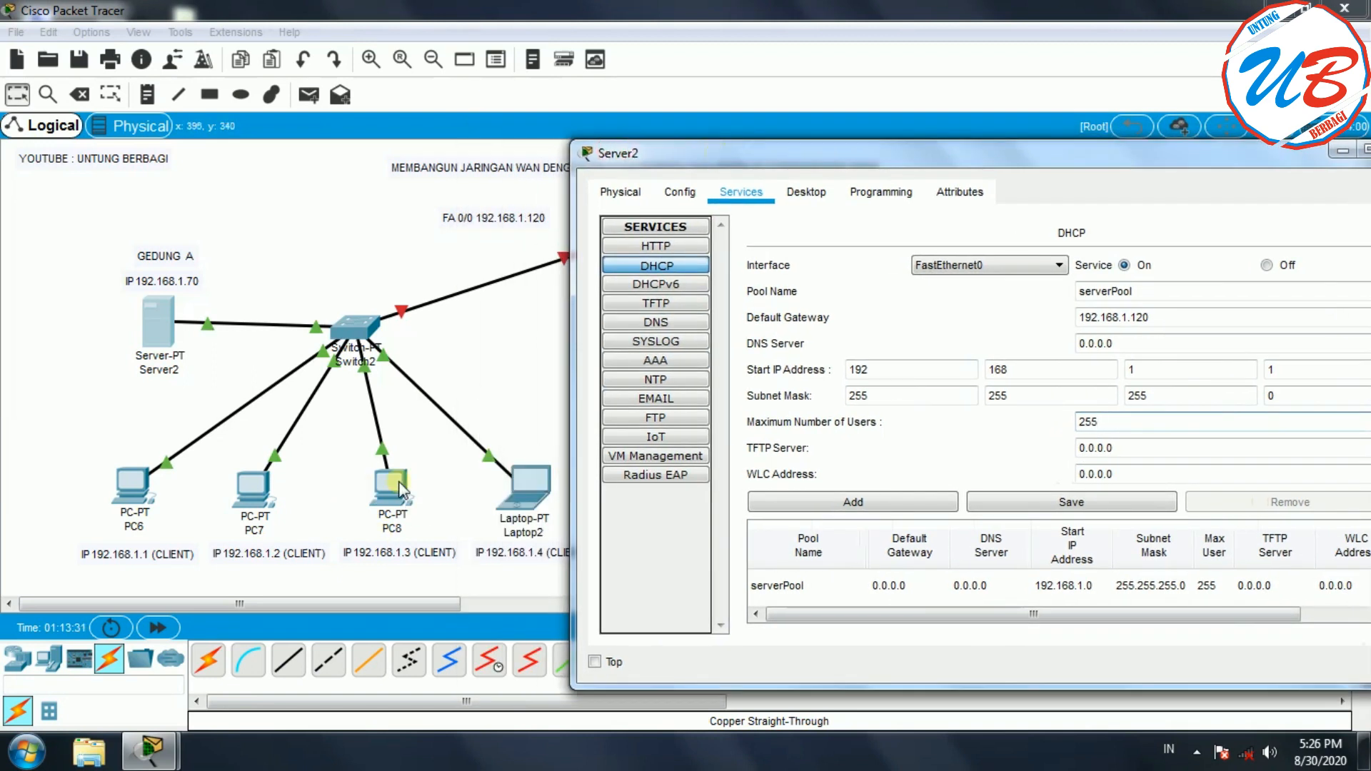
left_click_drag(1105, 152, 999, 132)
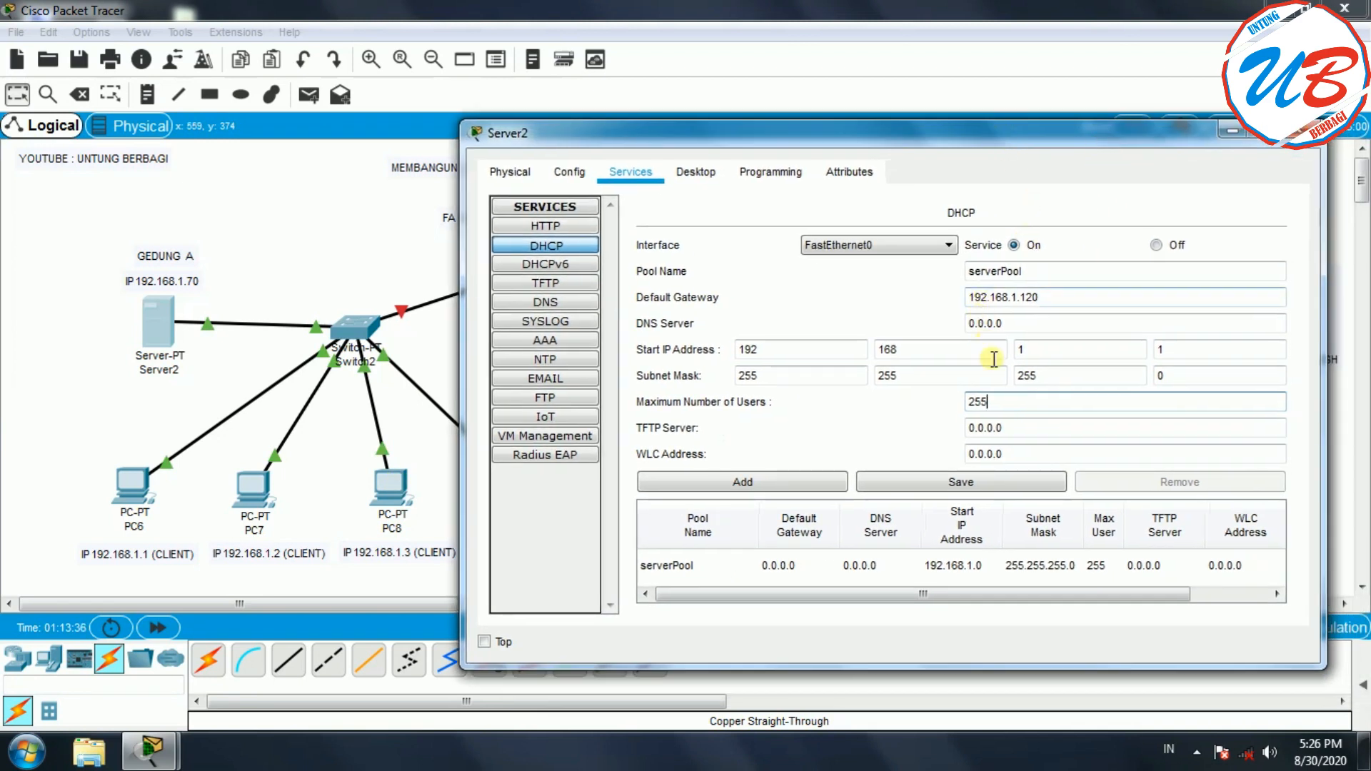
Step: Set the maximum number of users in Server2's DHCP pool to 4, save serverPool and close the server's window
double_click(967, 402)
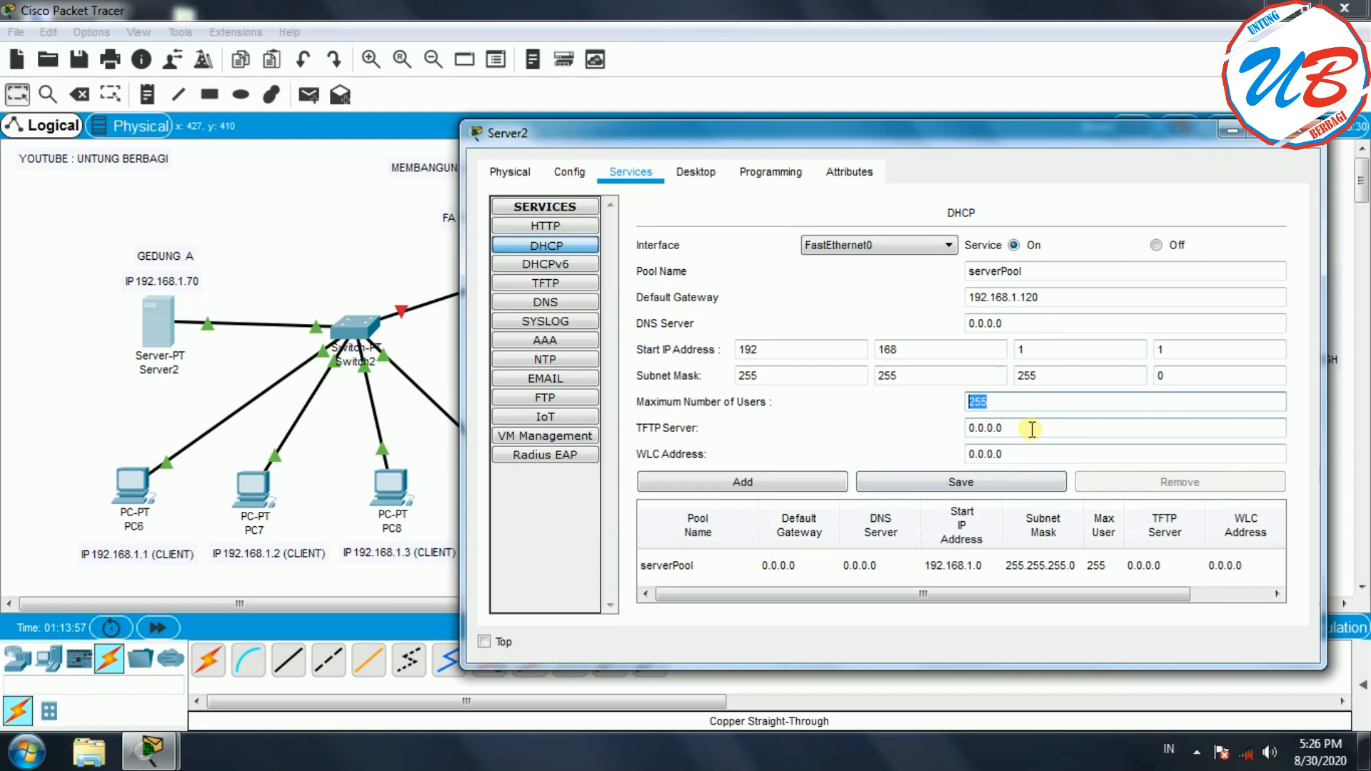
type("4")
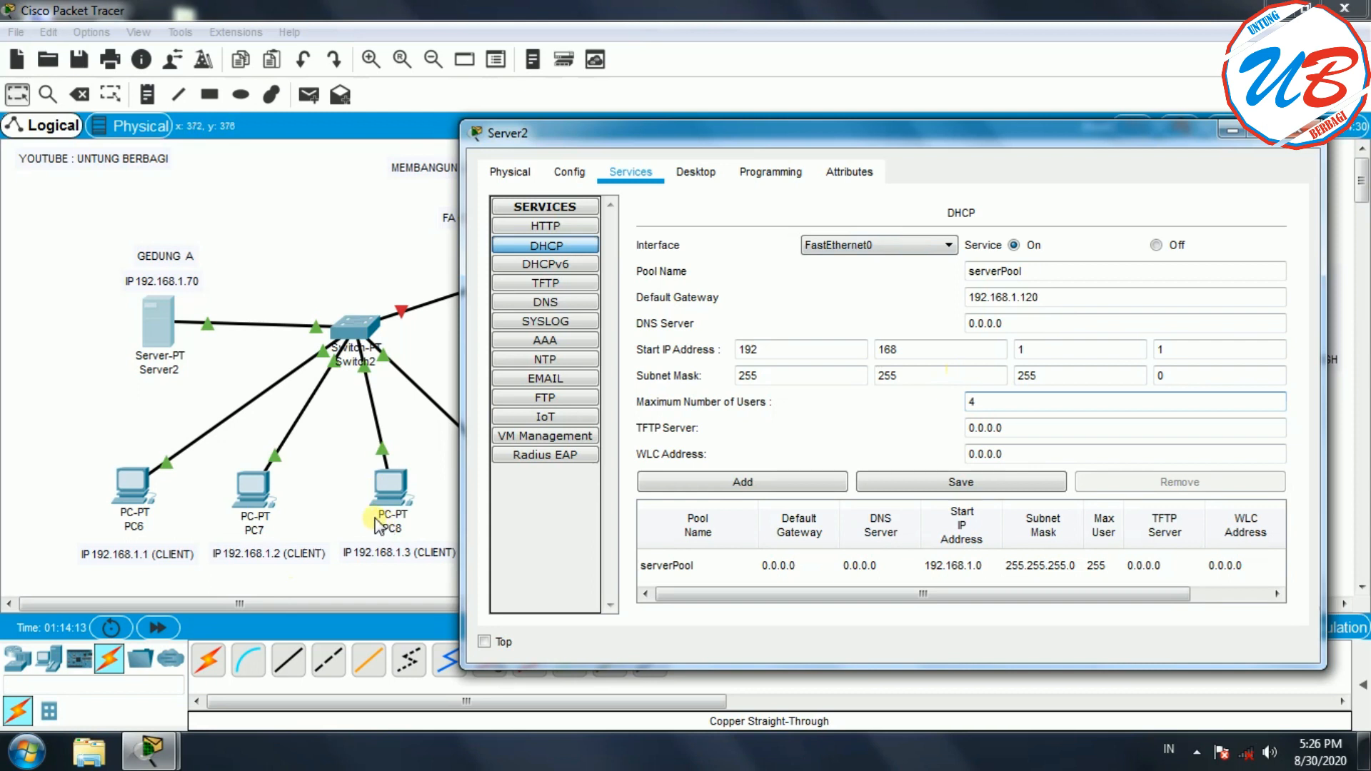
double_click(988, 401)
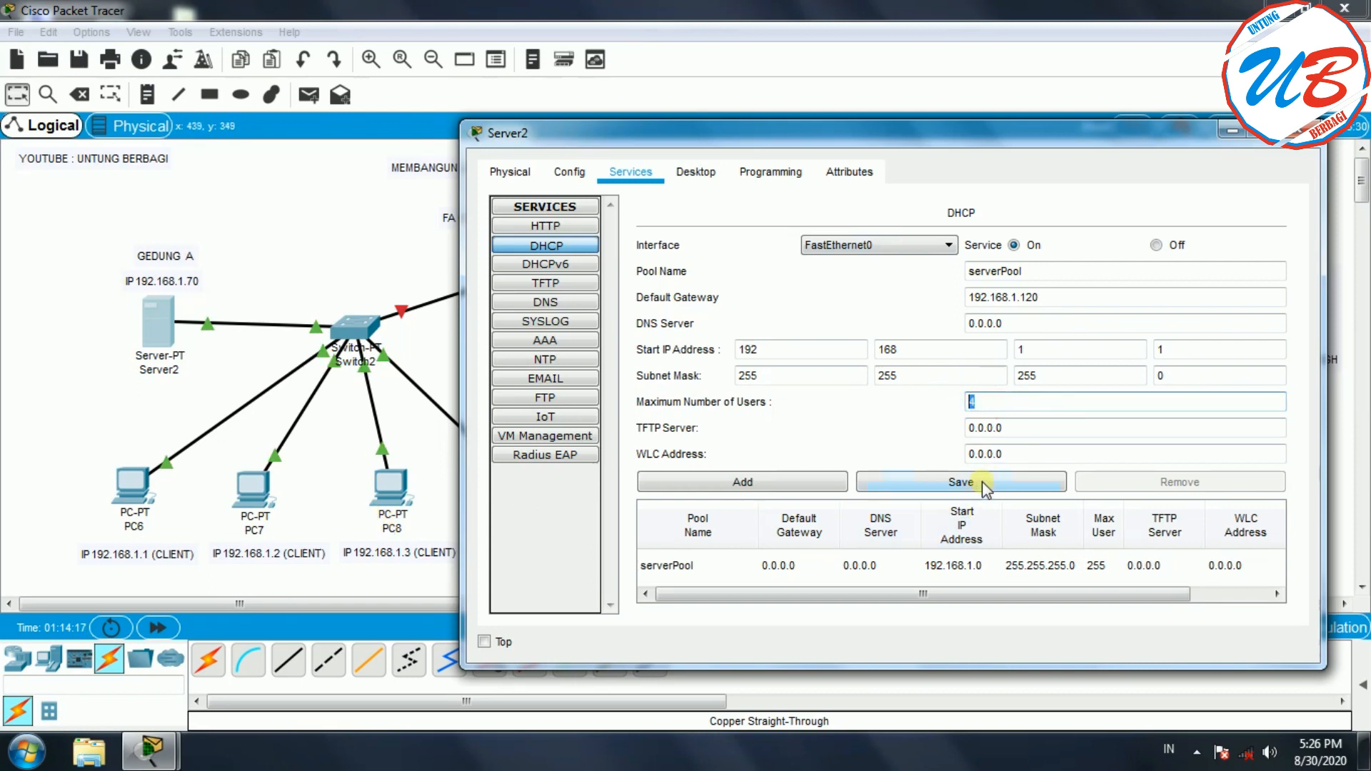
left_click(1013, 397)
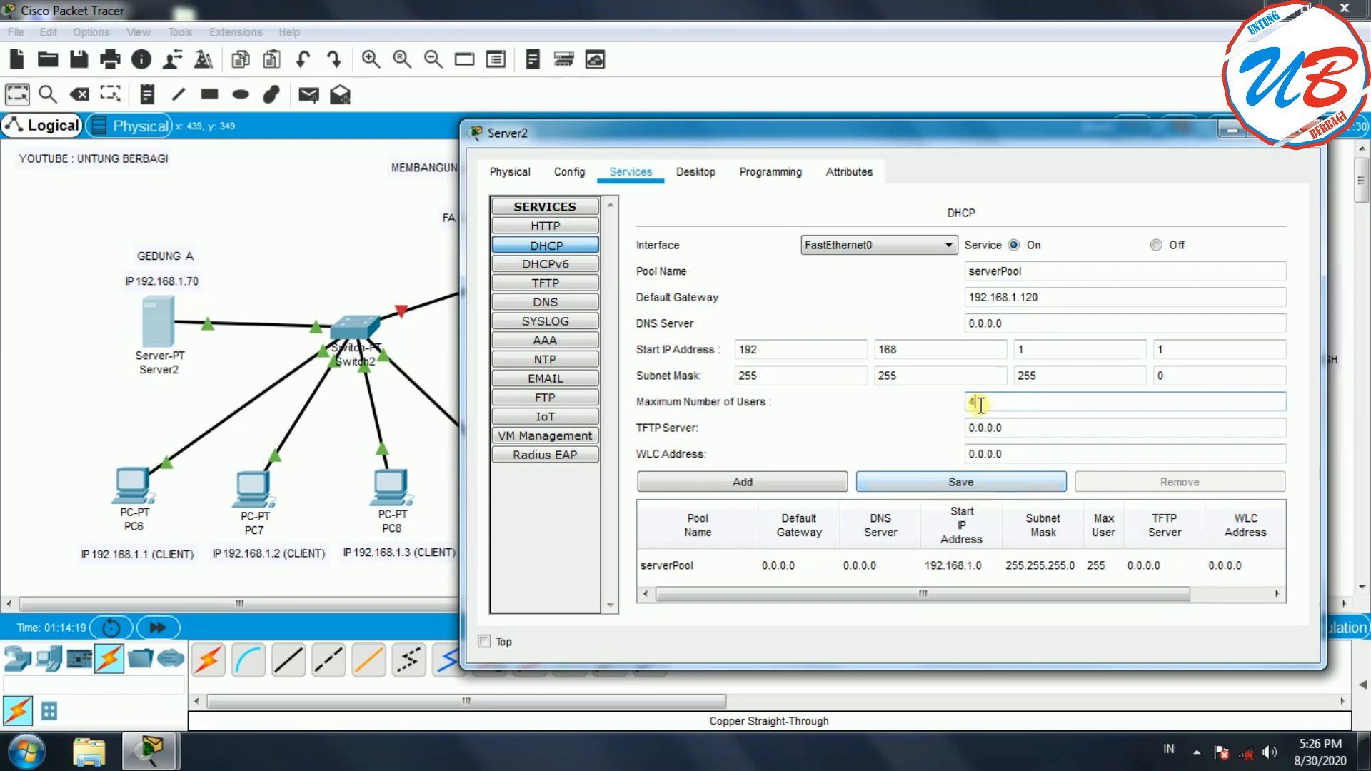
left_click(982, 487)
left_click(981, 487)
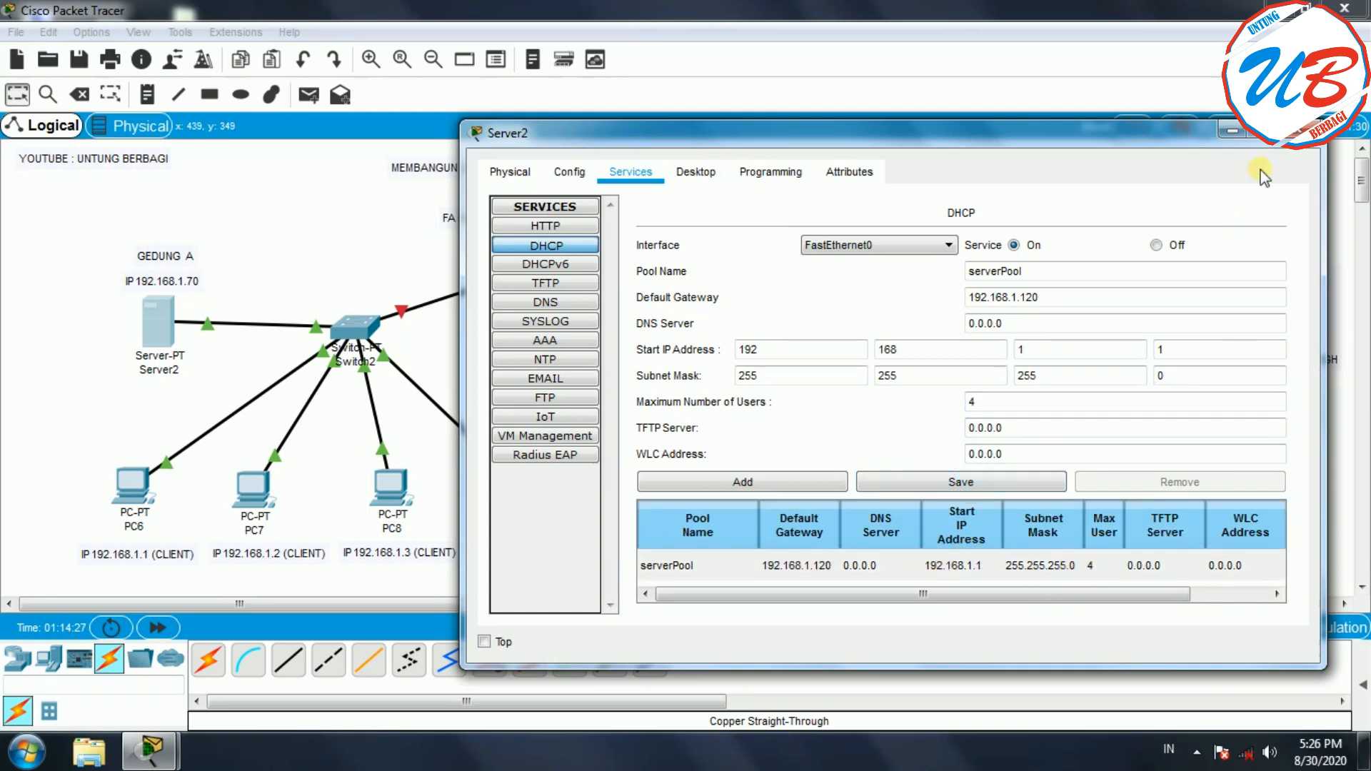
left_click(1292, 133)
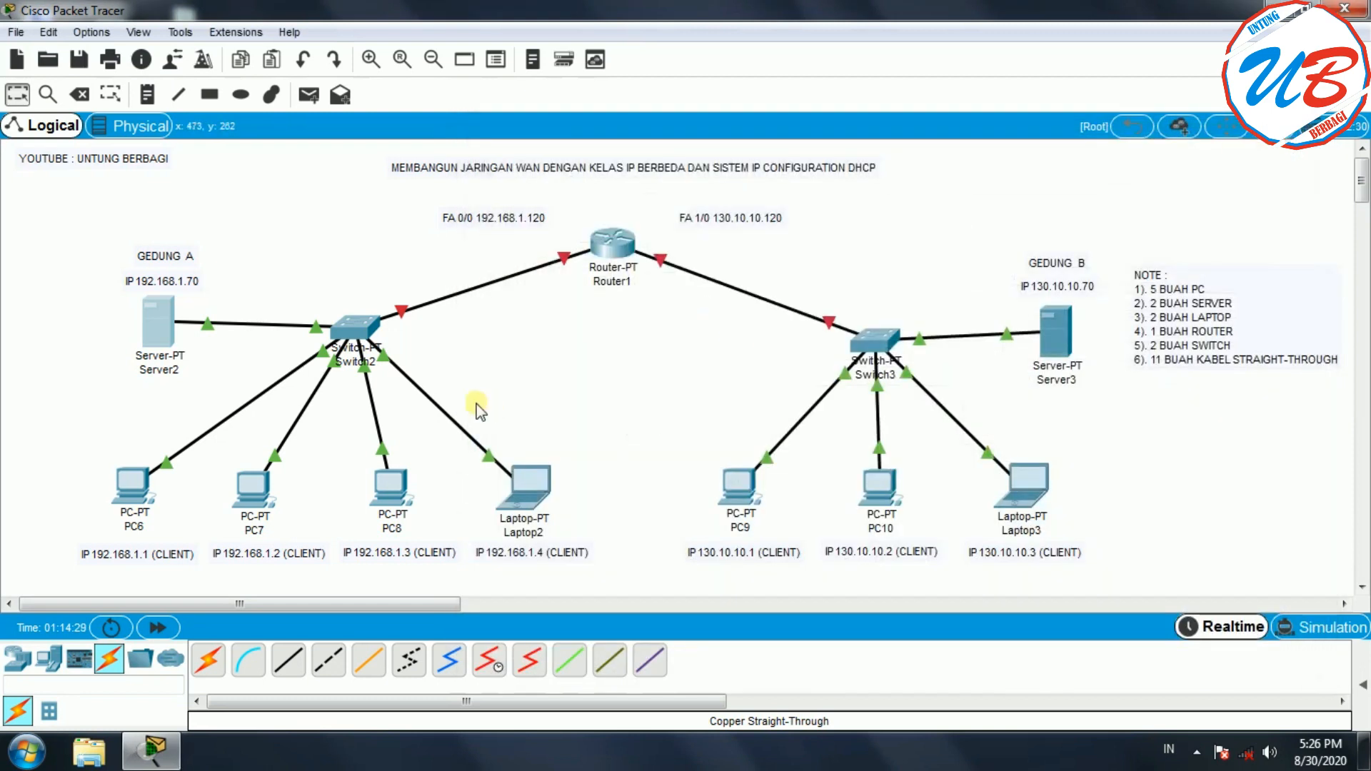
Step: Switch PC6's IPv4 configuration to DHCP so it gets its address from the server, and close its window
left_click(129, 488)
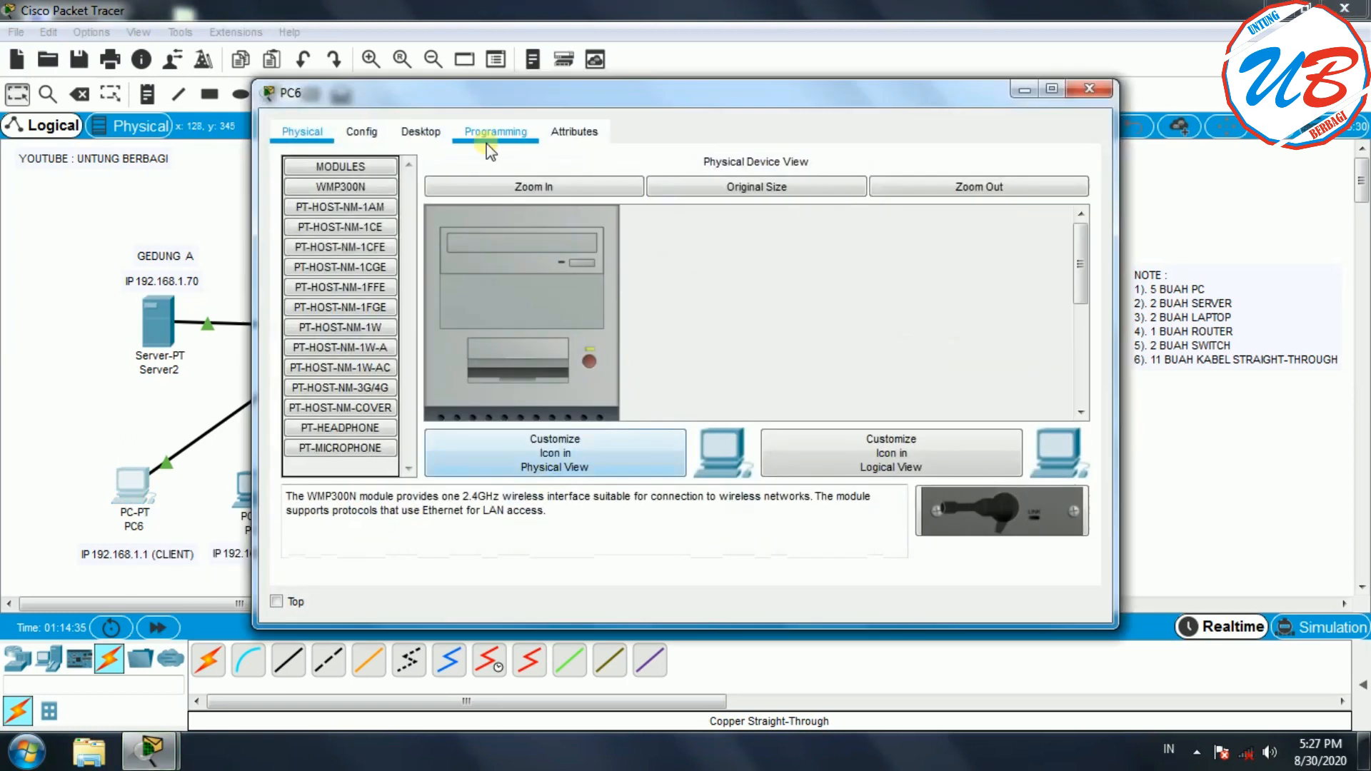
left_click(420, 131)
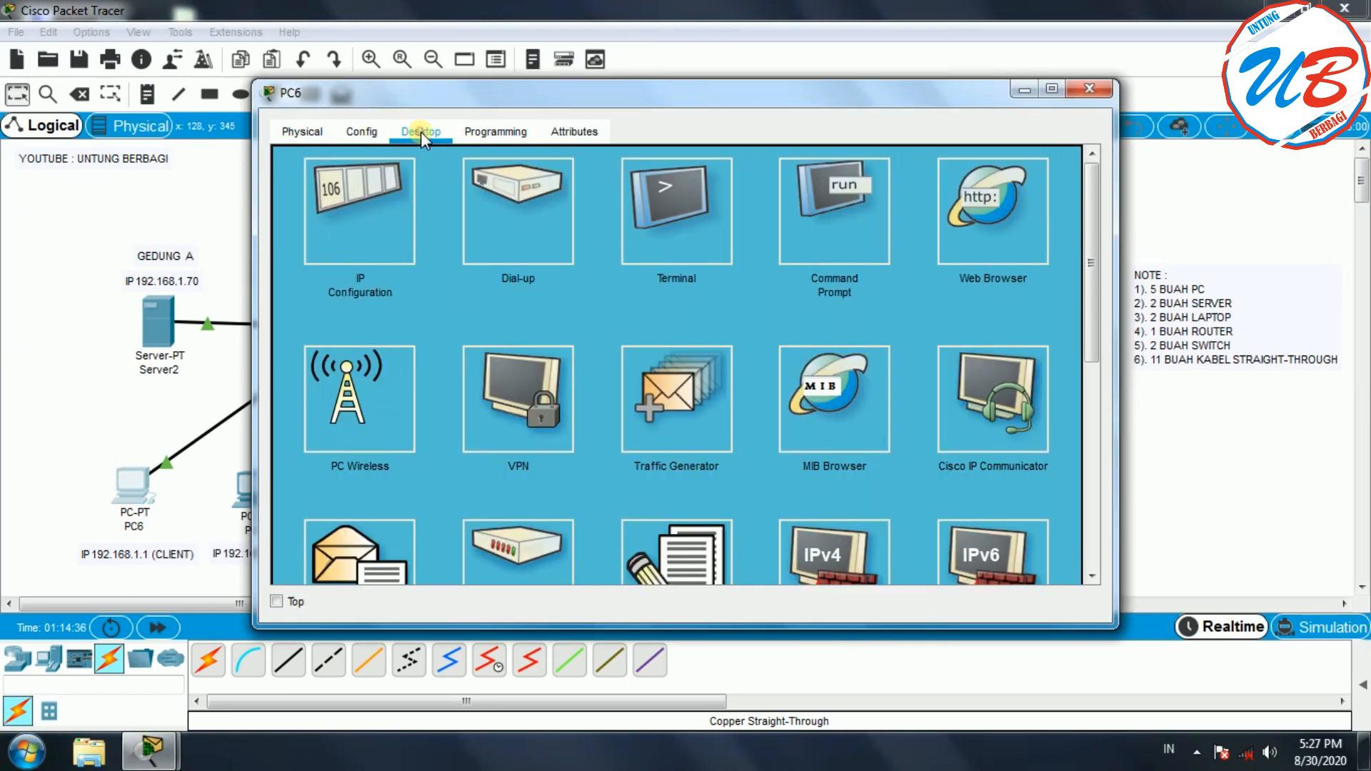
left_click(371, 216)
left_click_drag(492, 96, 807, 99)
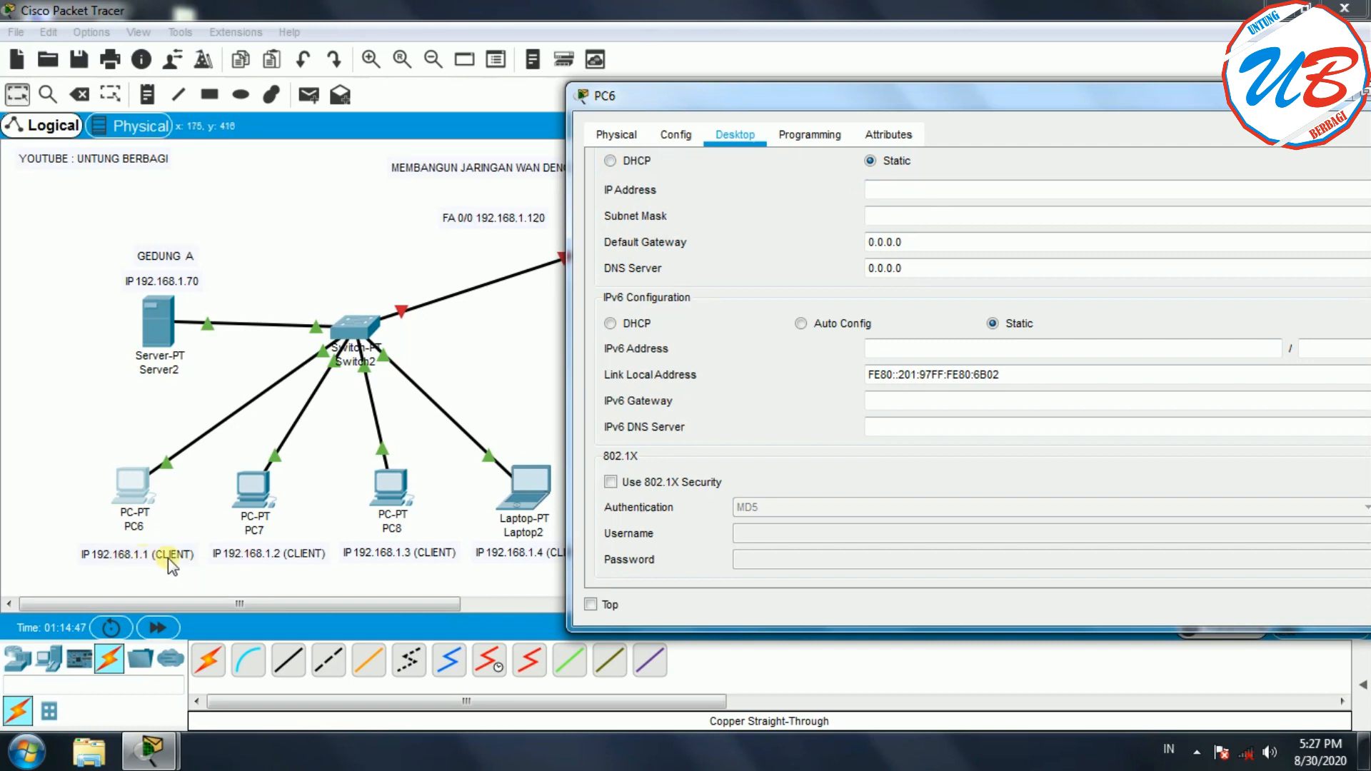
left_click(612, 161)
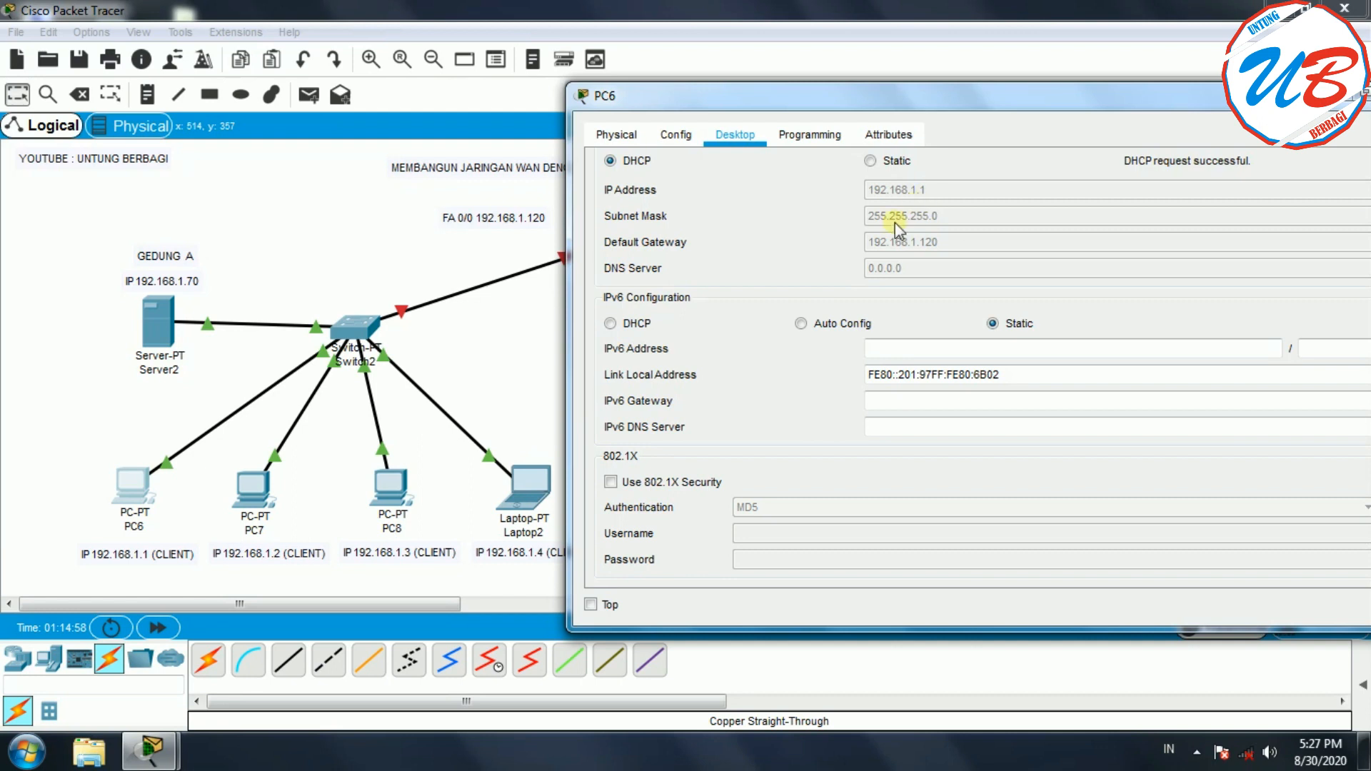
left_click_drag(1273, 104, 1157, 98)
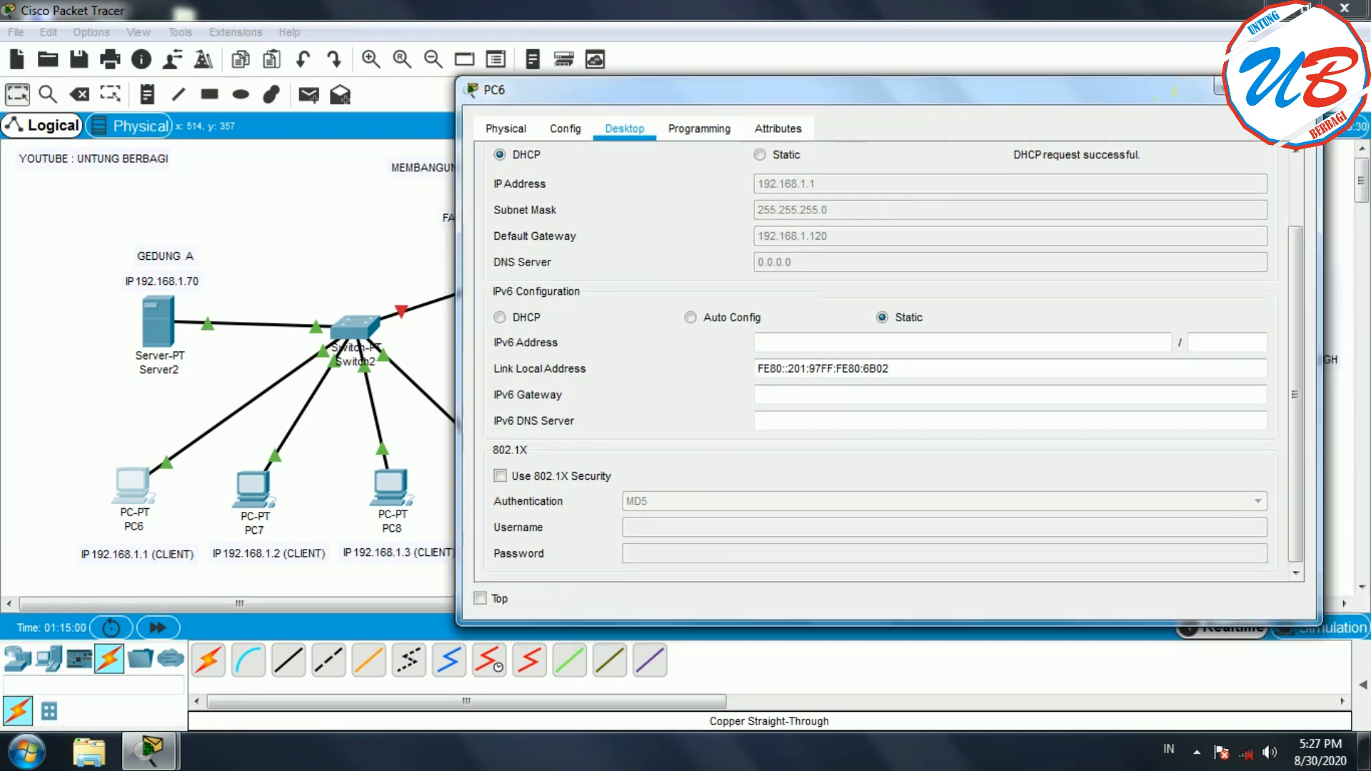
left_click(1307, 83)
Step: Switch PC7's IPv4 configuration to DHCP and close its window
left_click(253, 502)
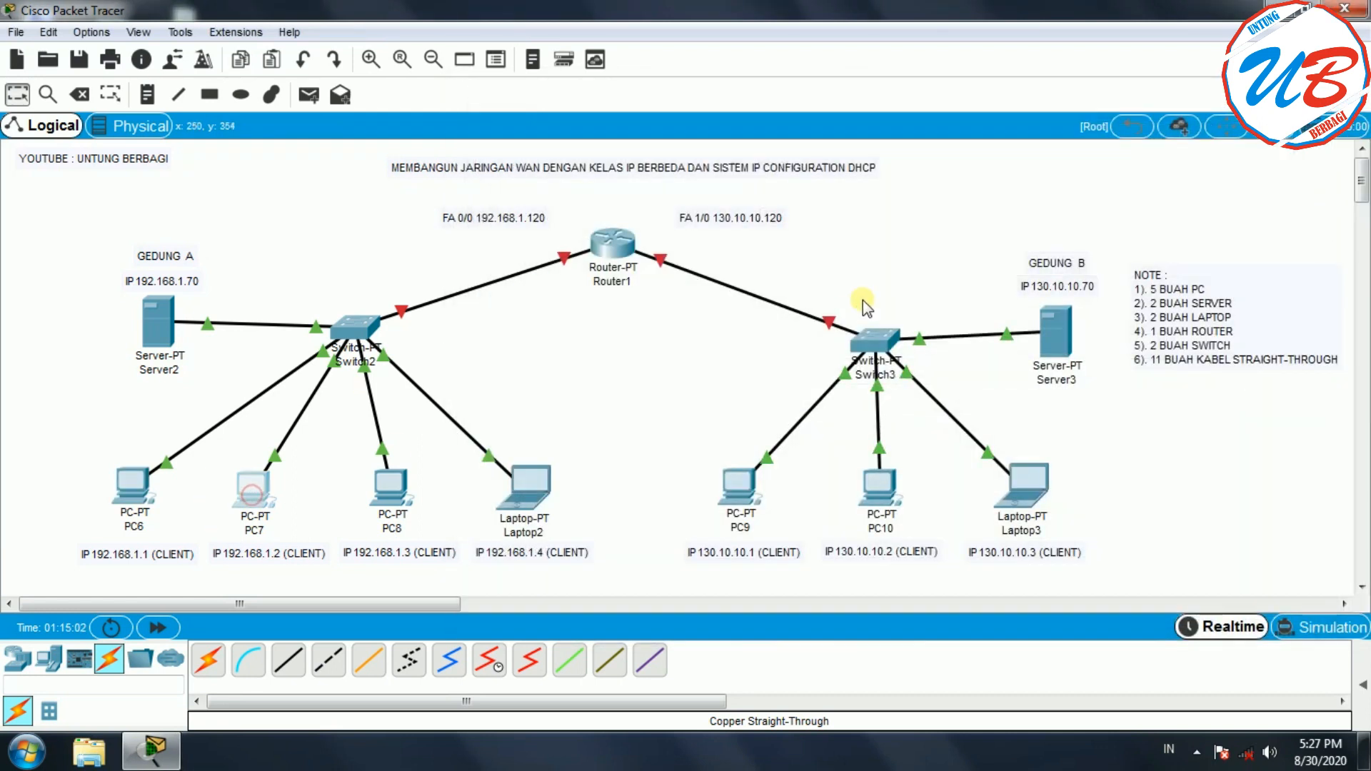
left_click(429, 136)
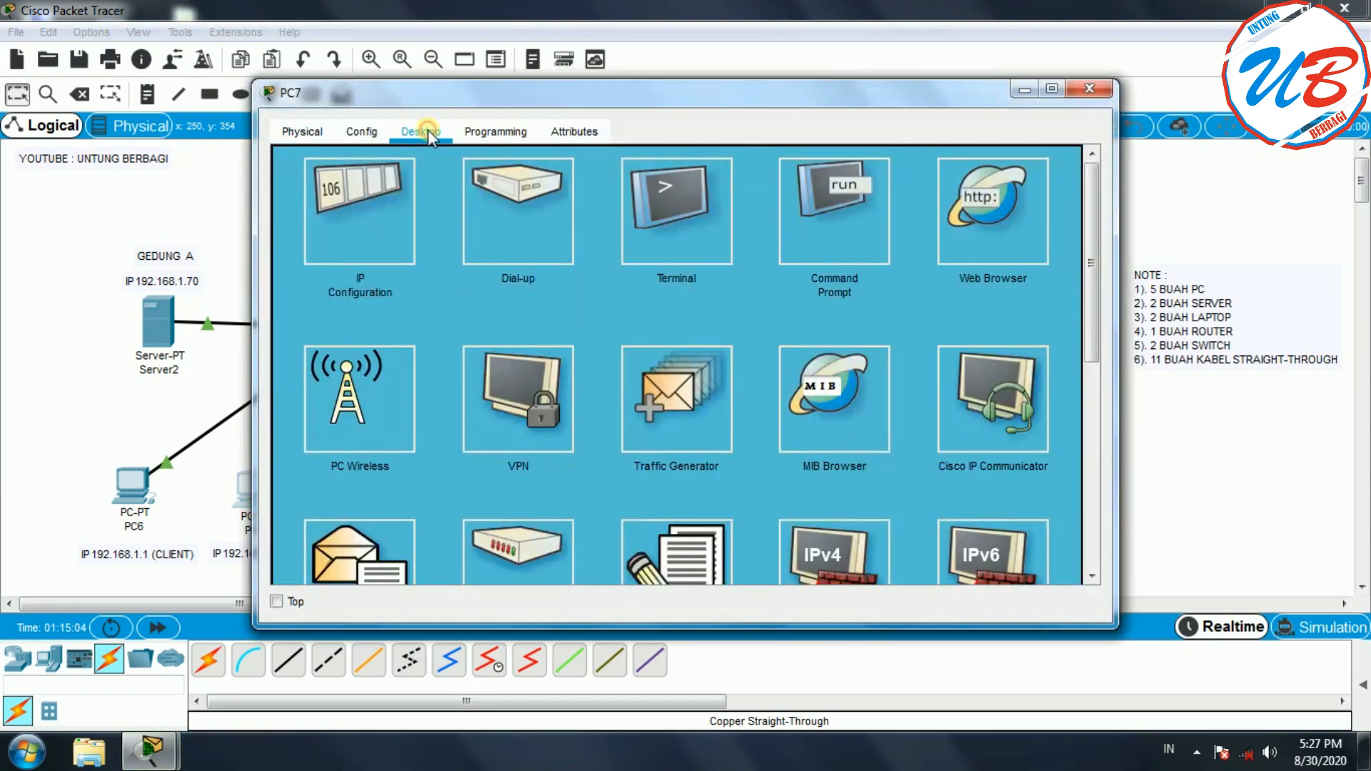
left_click(359, 209)
left_click(322, 158)
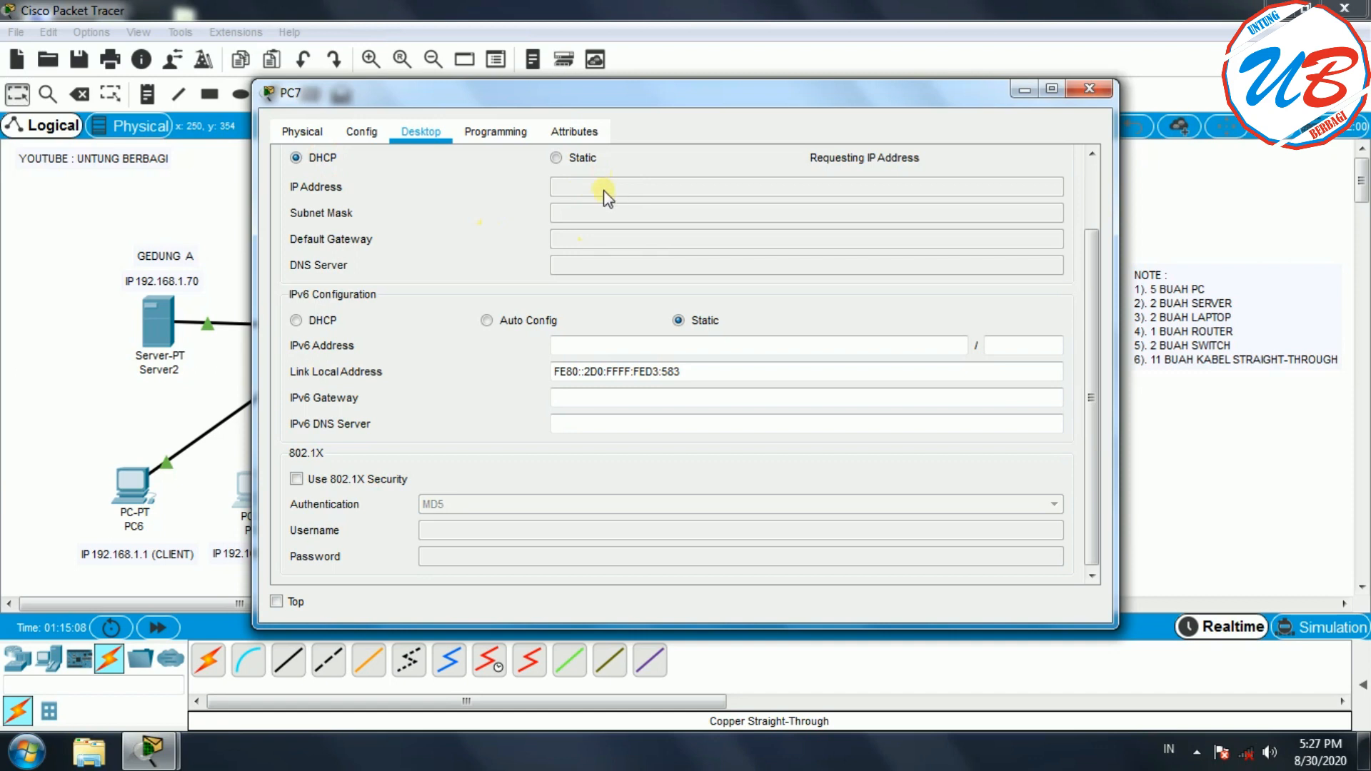
left_click_drag(636, 100, 766, 99)
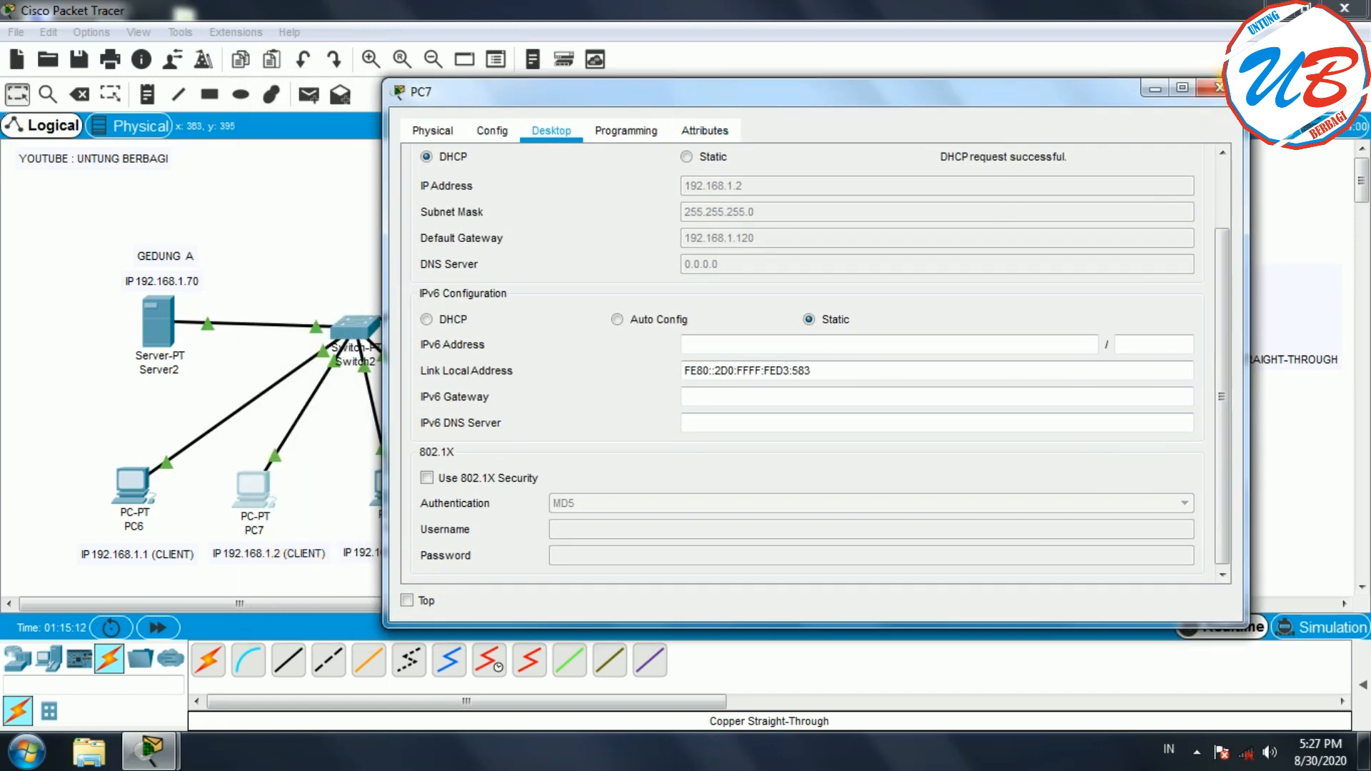
left_click(1216, 87)
Step: Set PC8 to obtain its IPv4 address through DHCP and close its window
left_click(391, 480)
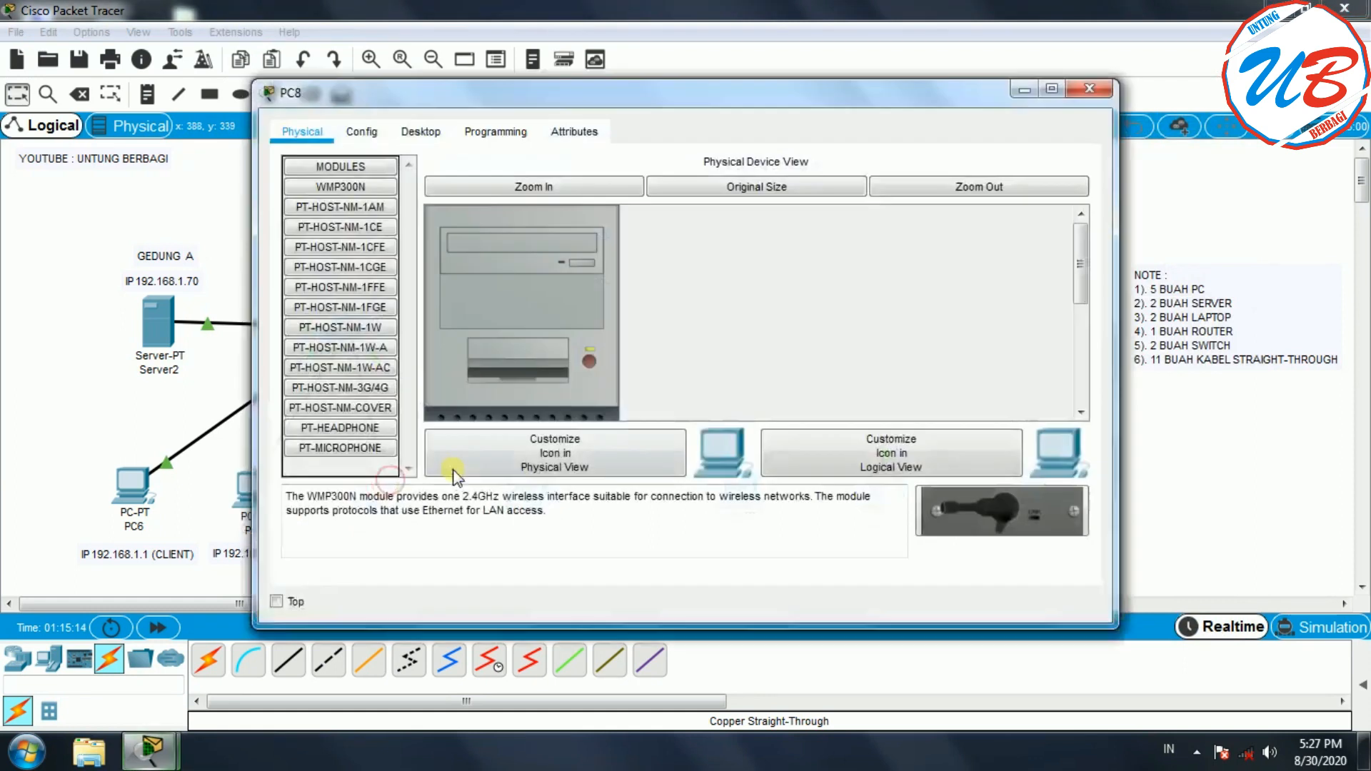
left_click(425, 132)
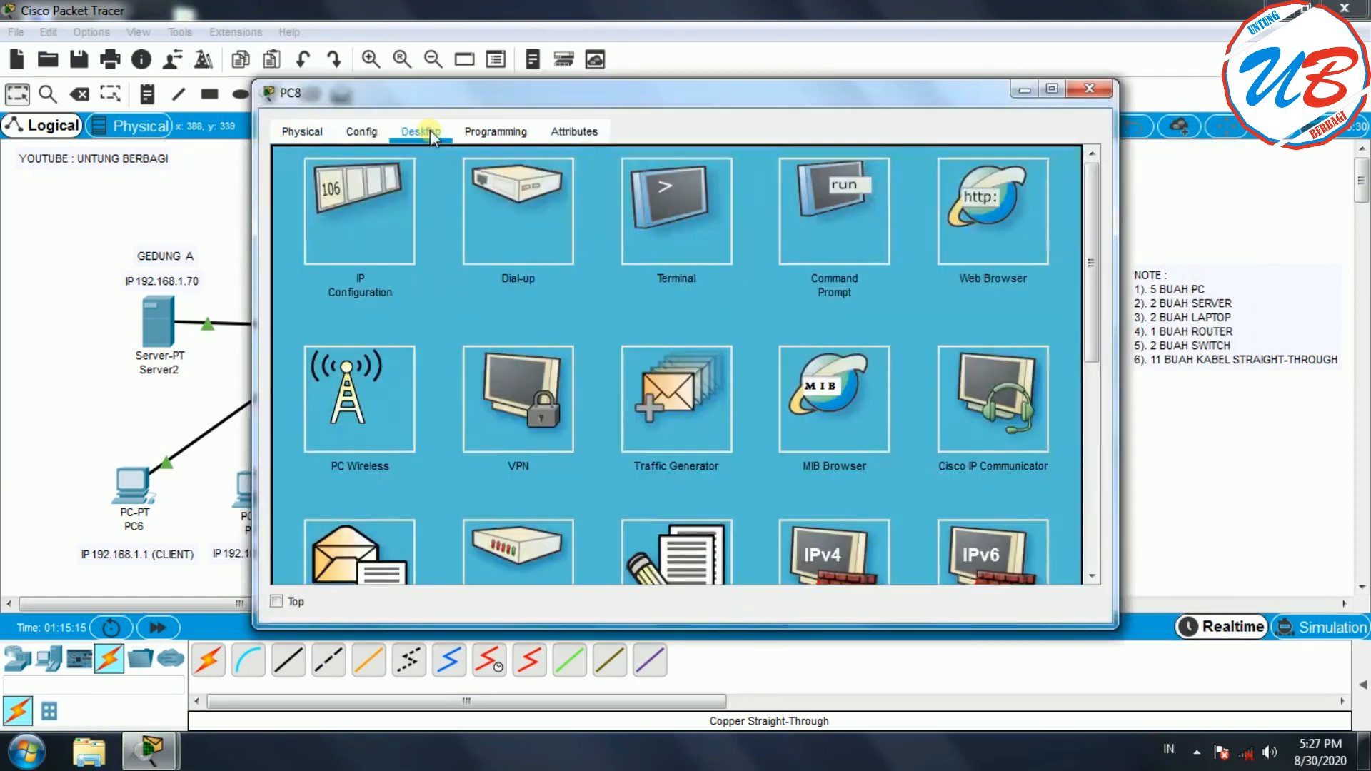
left_click(355, 198)
left_click(298, 158)
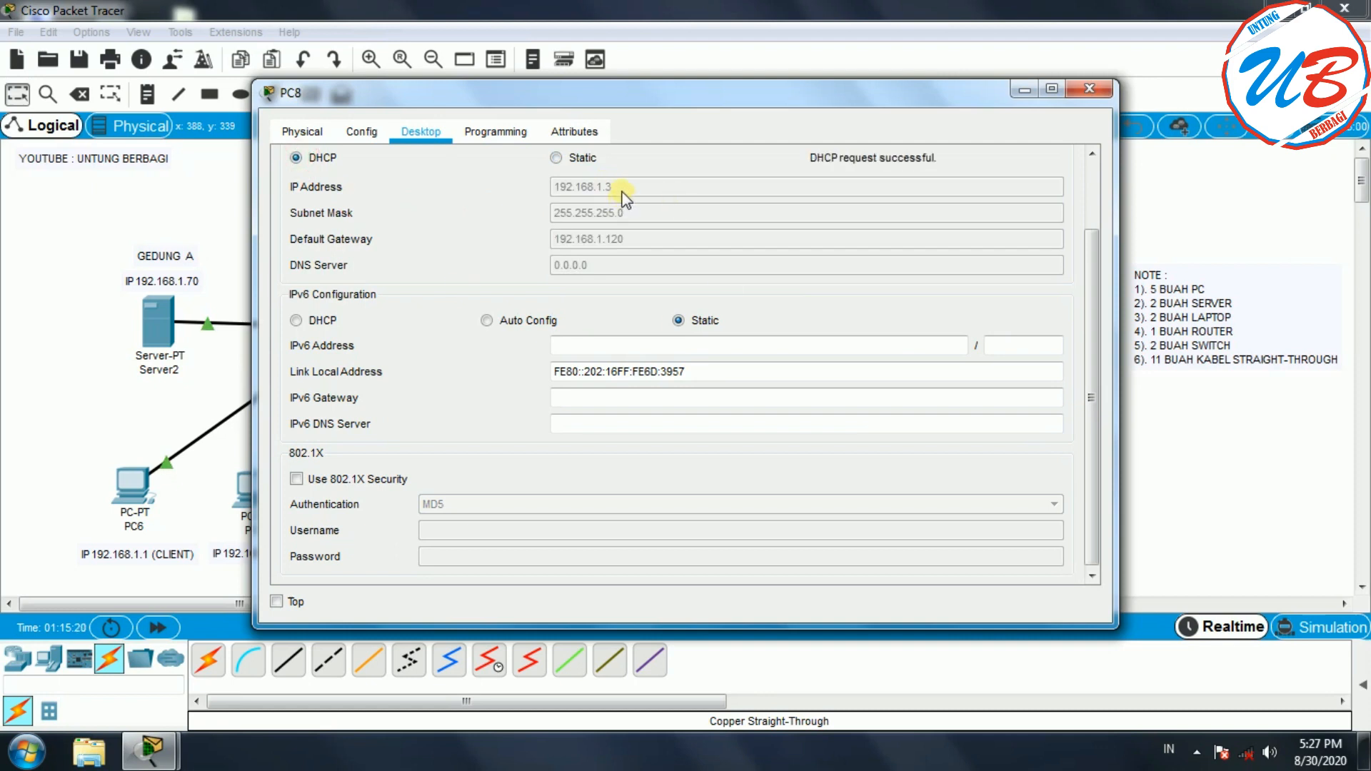
left_click_drag(654, 100, 839, 100)
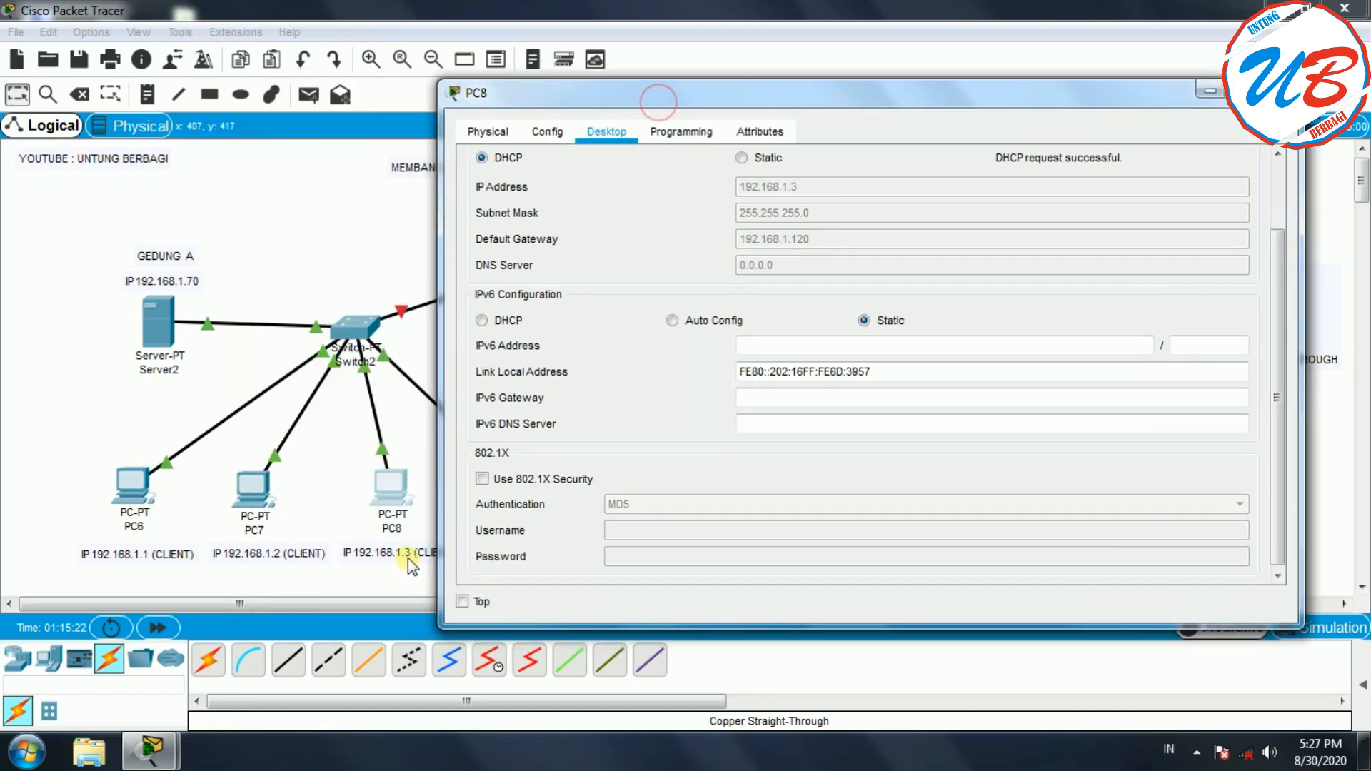
left_click(1274, 90)
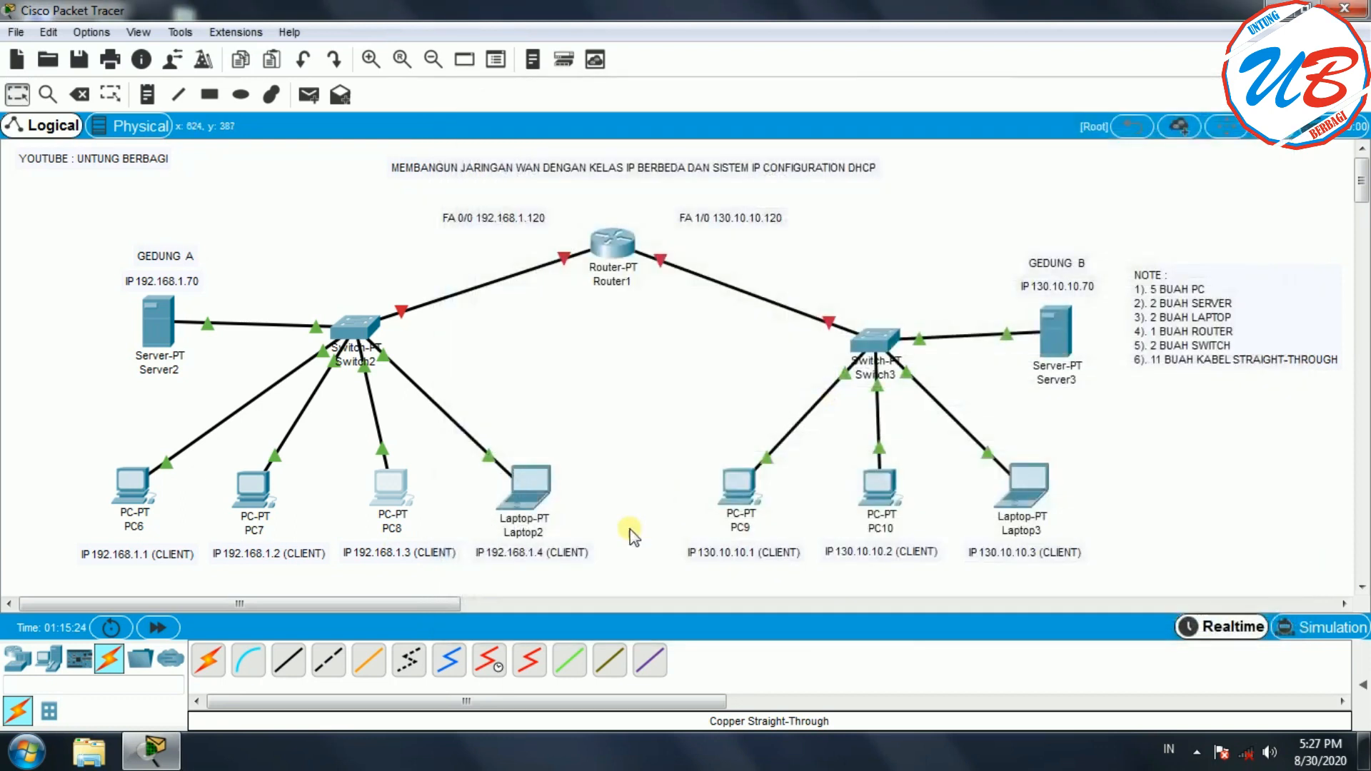
Step: Set Laptop2 to obtain its IPv4 address through DHCP and close its window
left_click(552, 480)
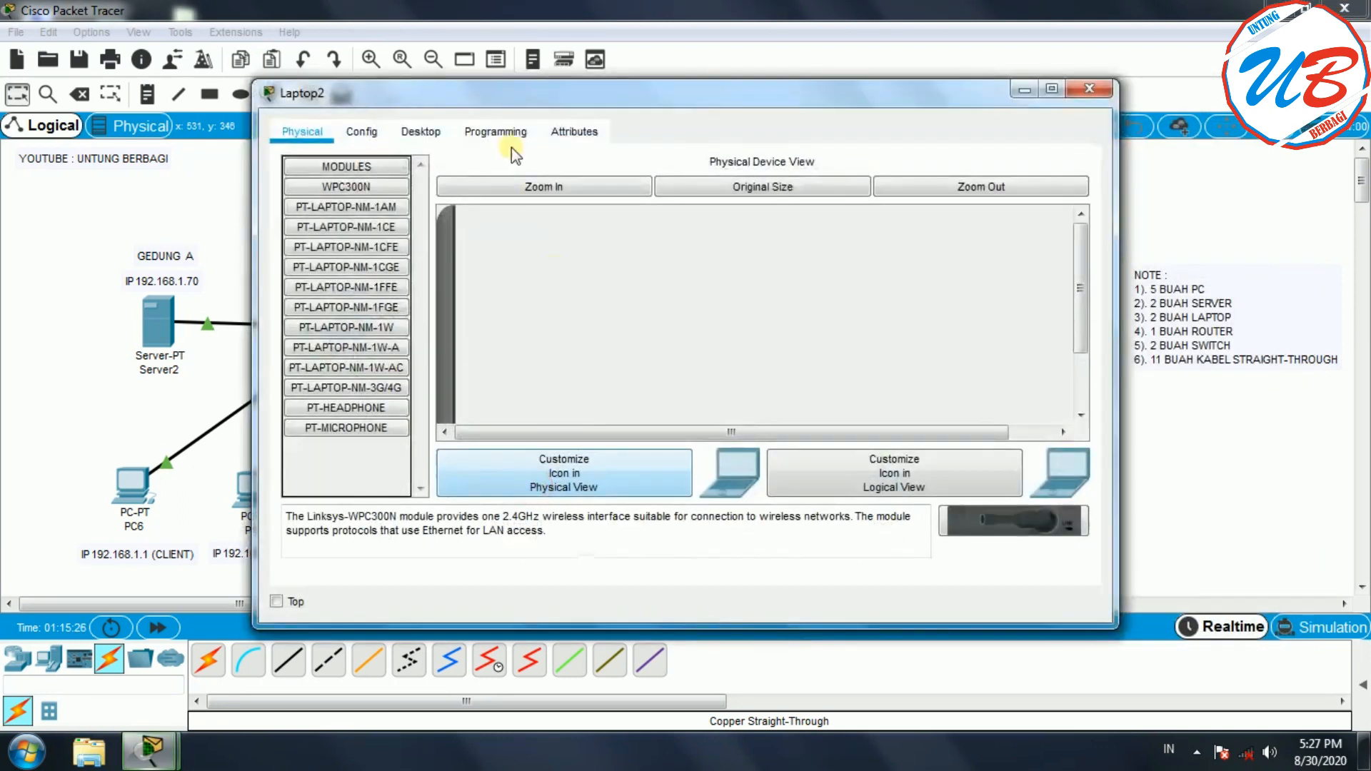
left_click(420, 133)
left_click(388, 225)
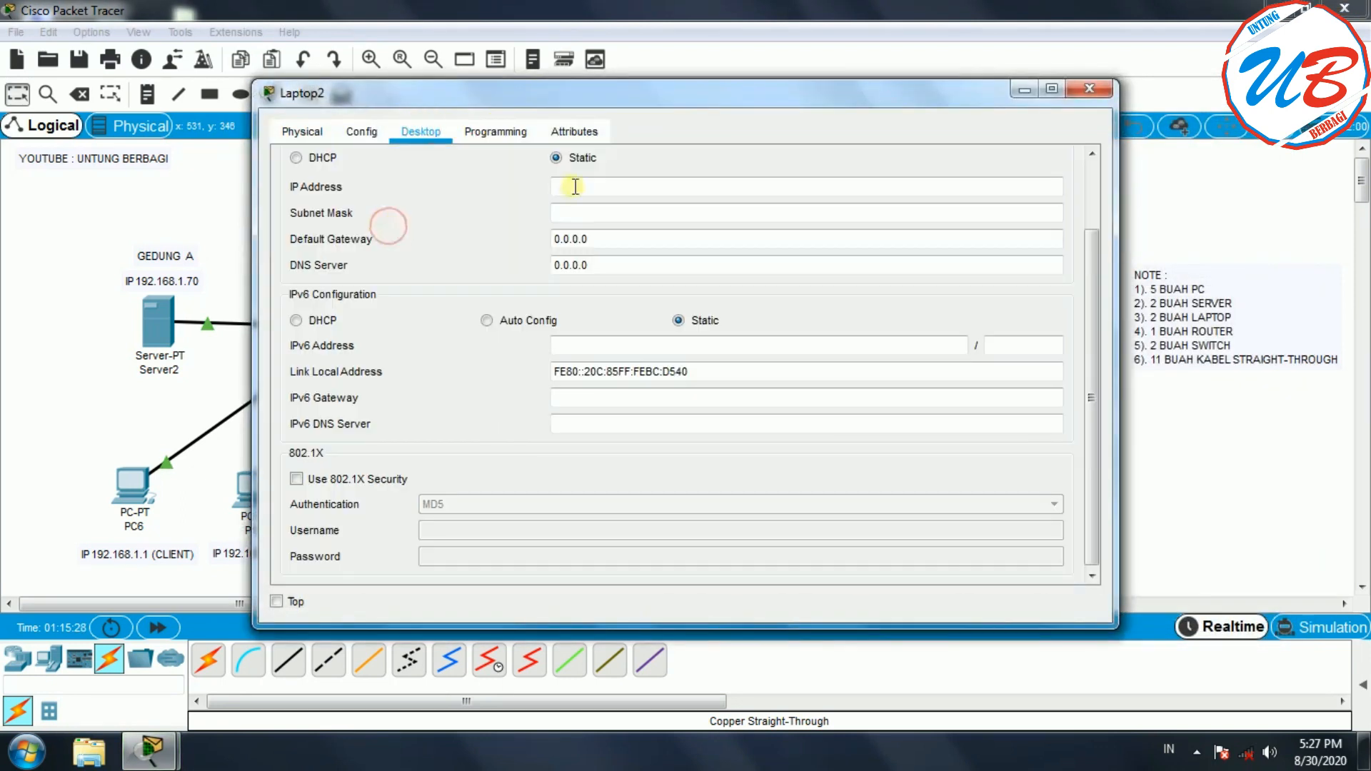
left_click(329, 159)
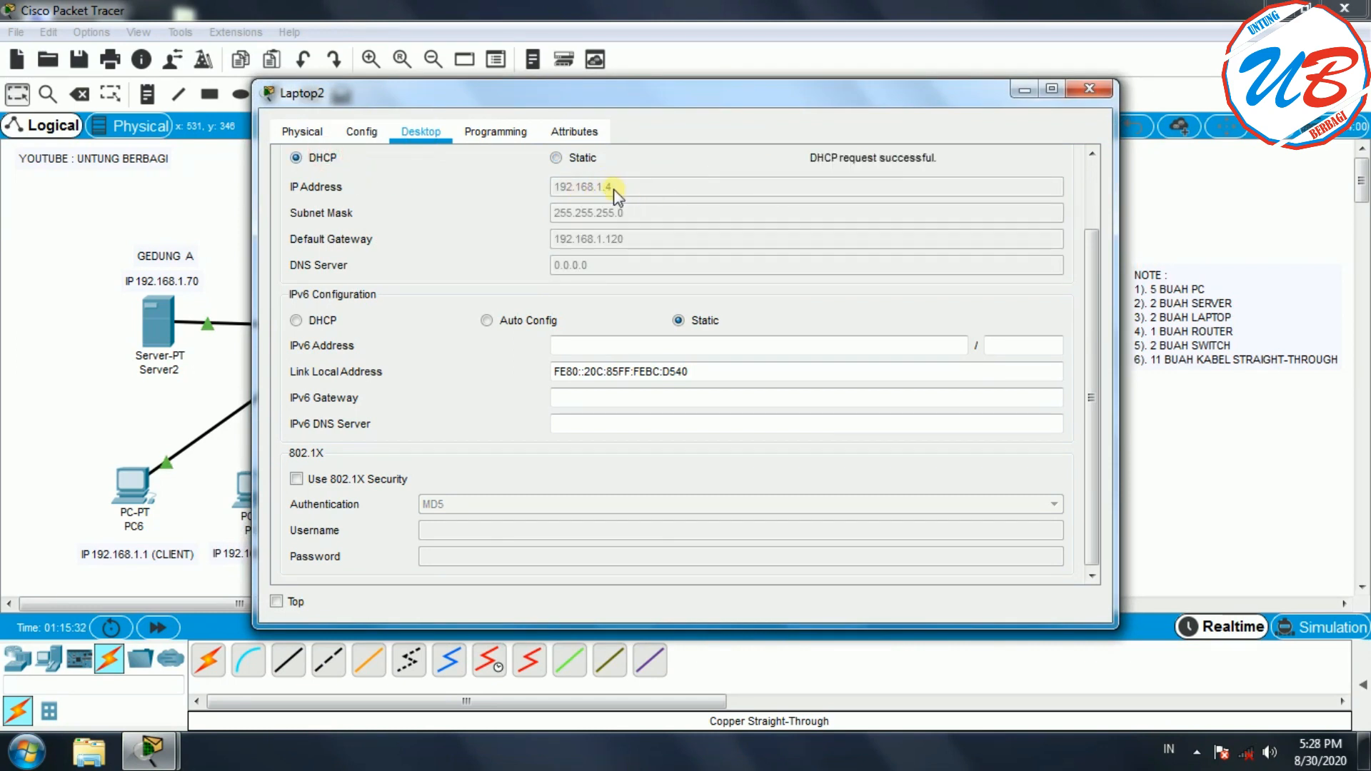
left_click(1090, 88)
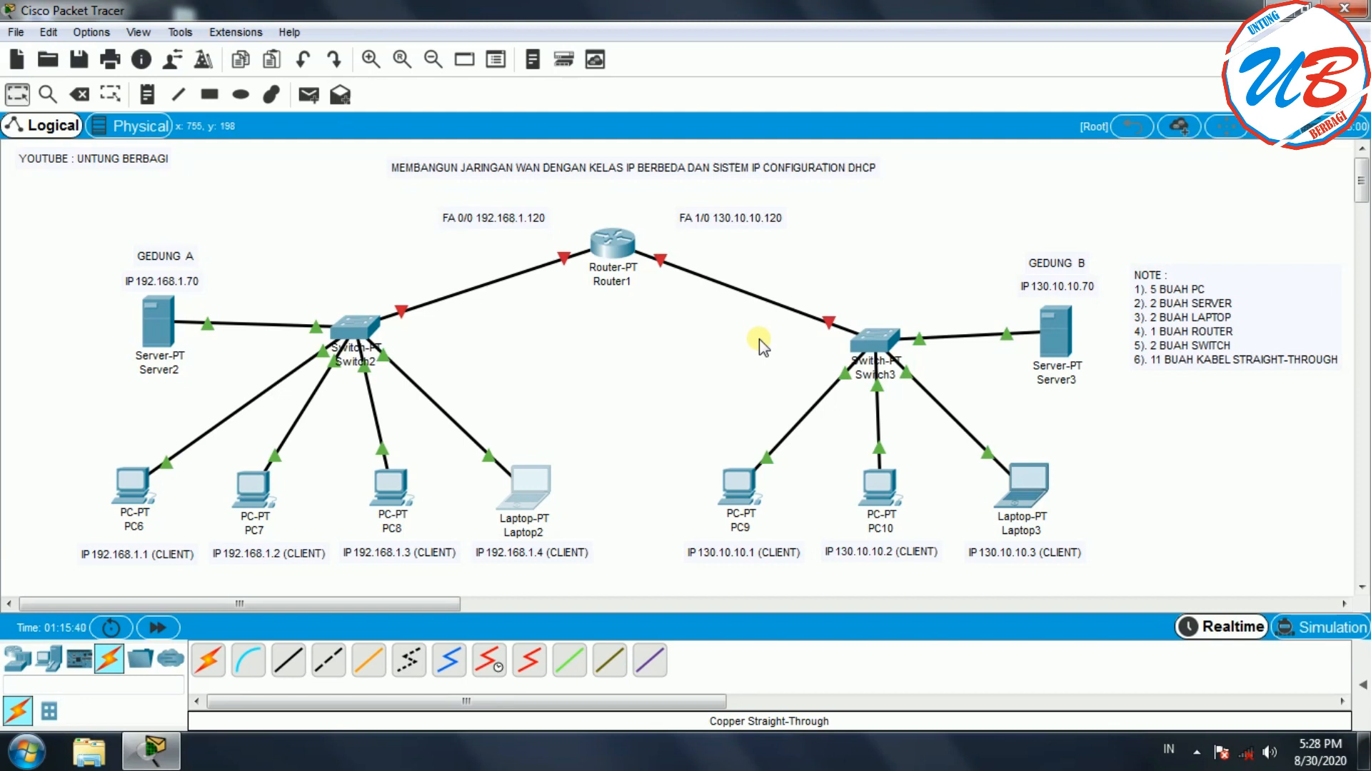
Step: Give Server3 the static IP address 130.10.10.70 with subnet mask 255.255.0.0
left_click(1062, 327)
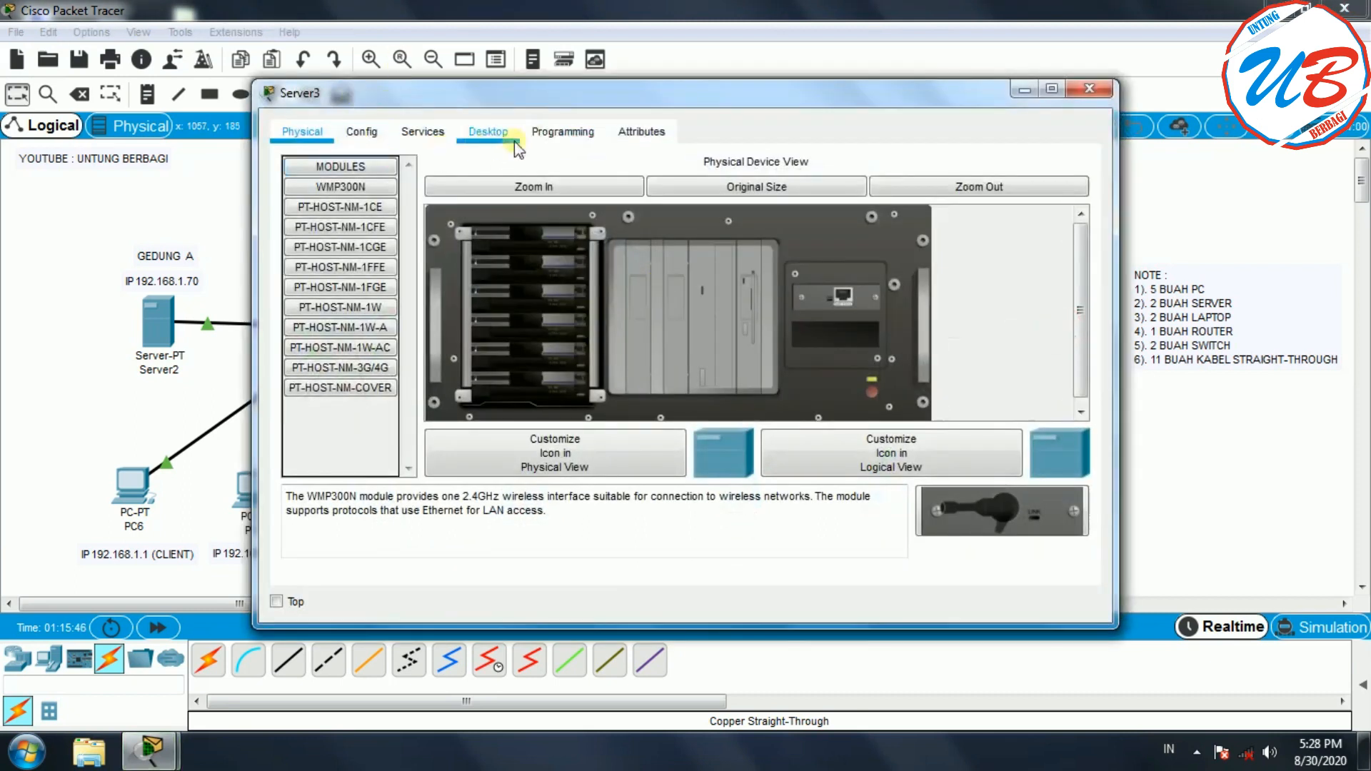
left_click(477, 143)
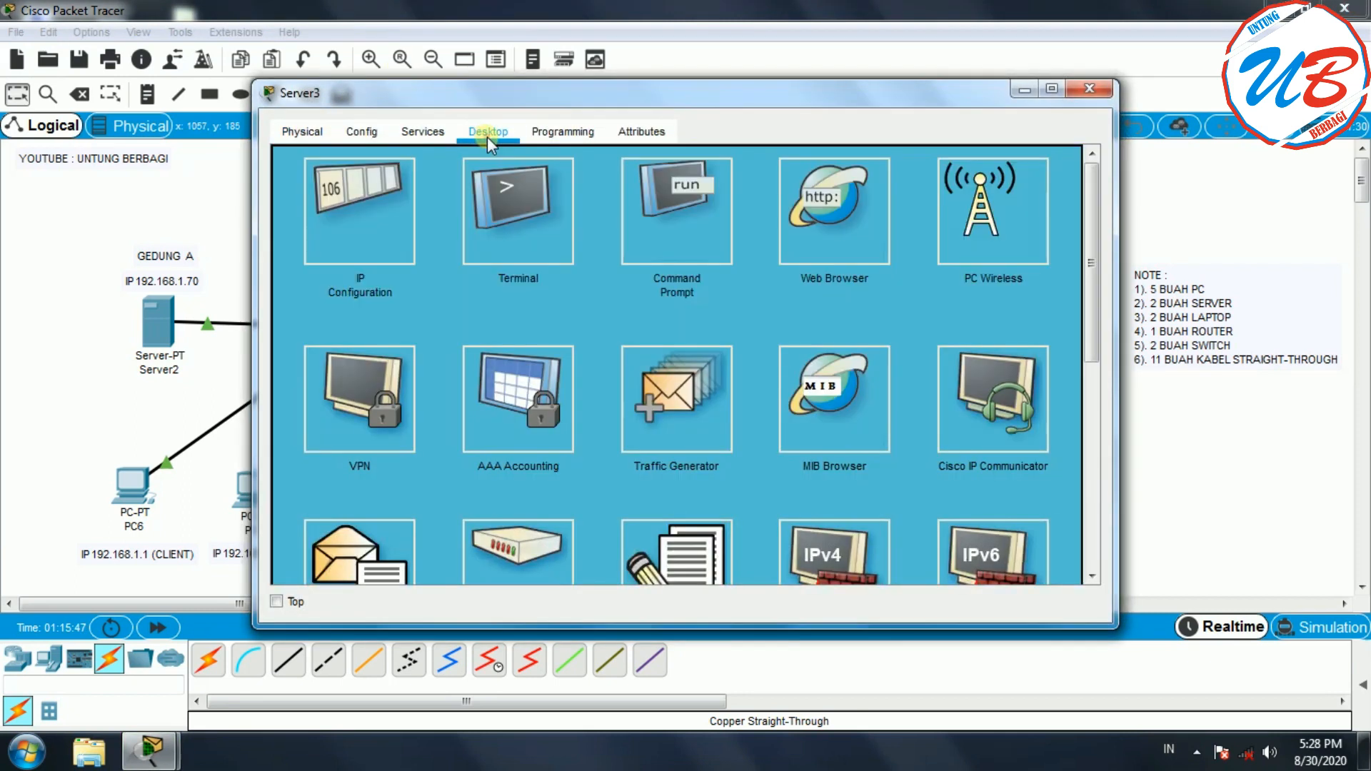
left_click(352, 200)
left_click_drag(632, 100, 489, 243)
left_click(428, 339)
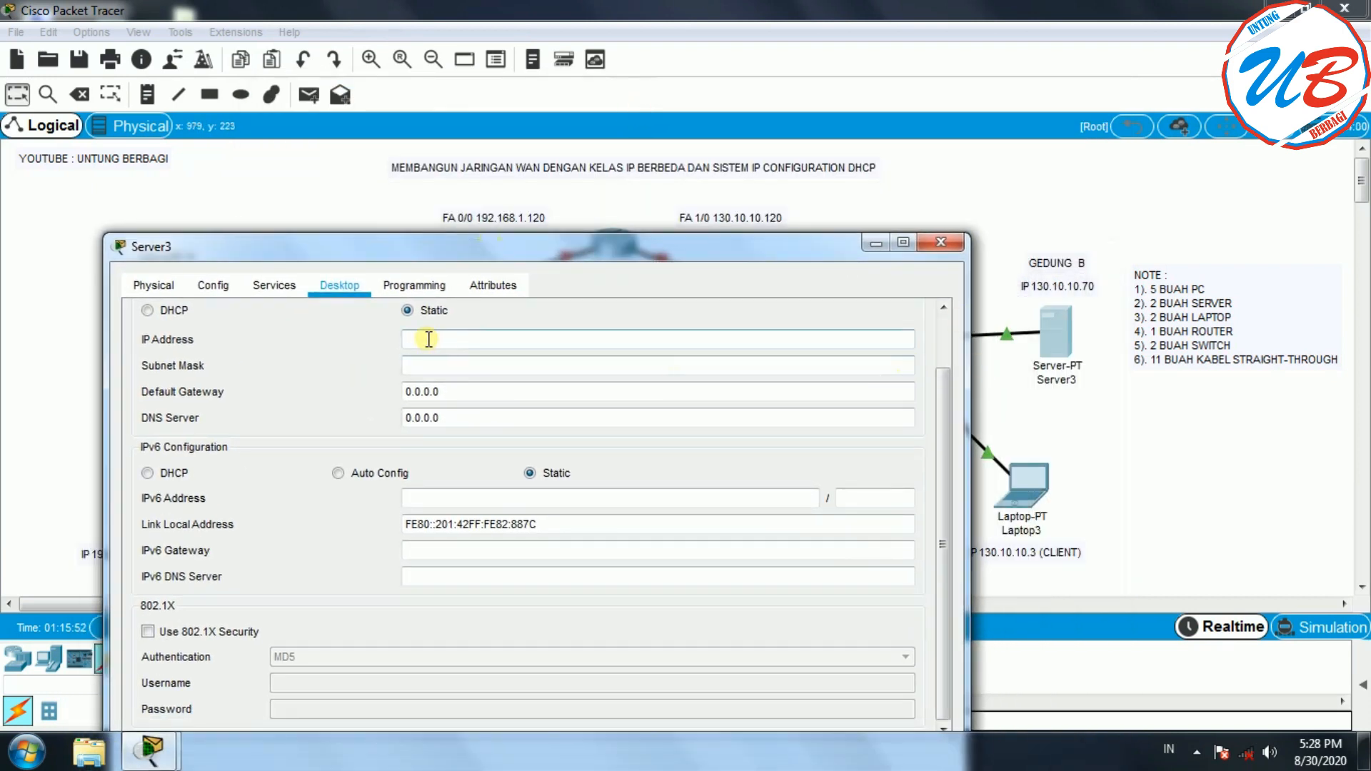
type("130.10.10.70")
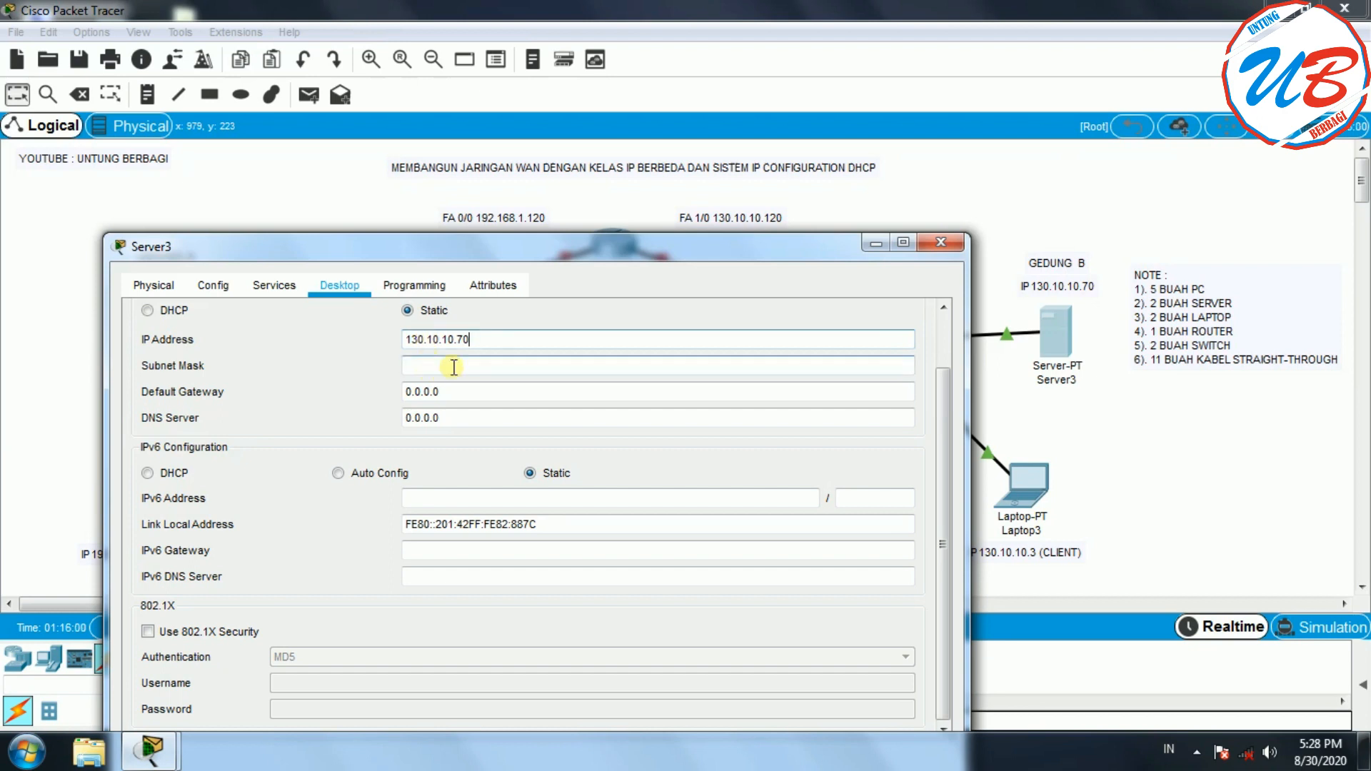
left_click(428, 365)
key("Tab")
Step: Set Server3's default gateway to 130.10.10.120
left_click_drag(728, 246, 731, 303)
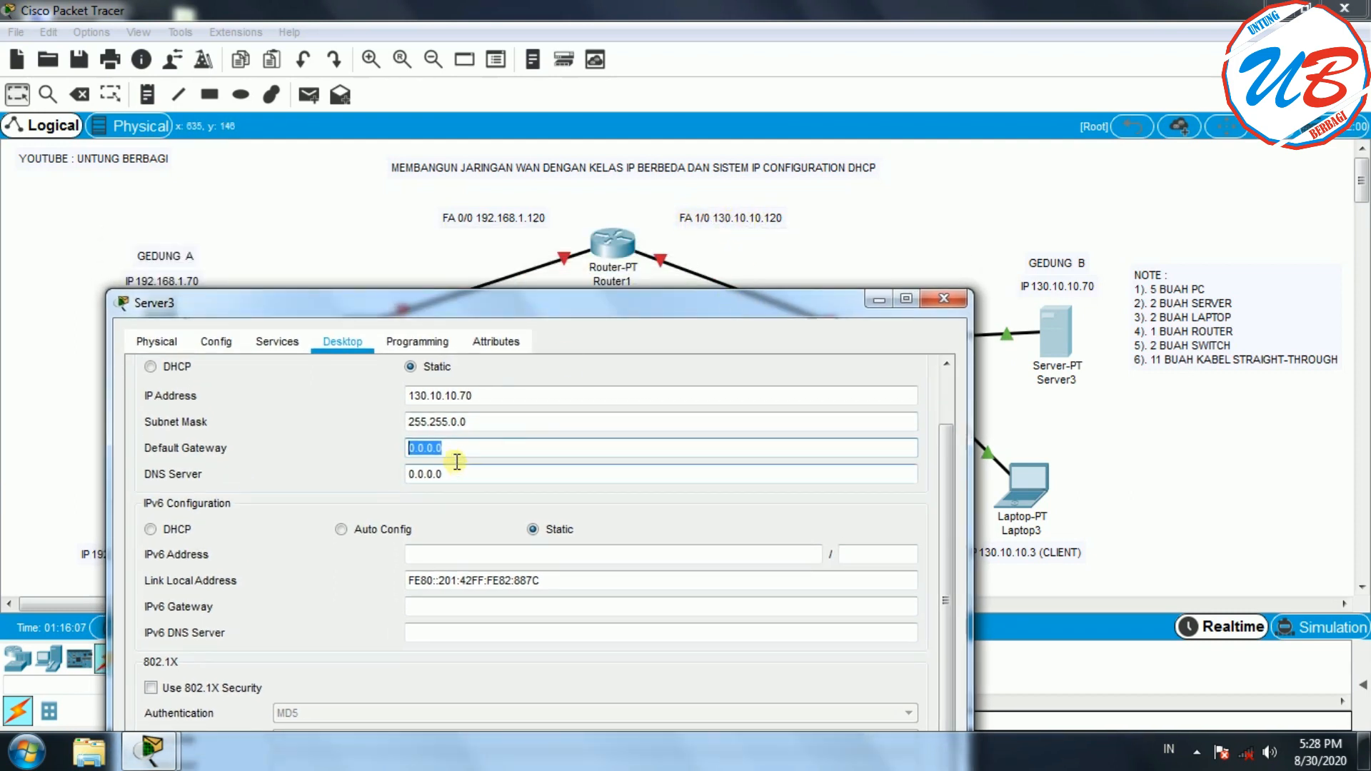
type("0.")
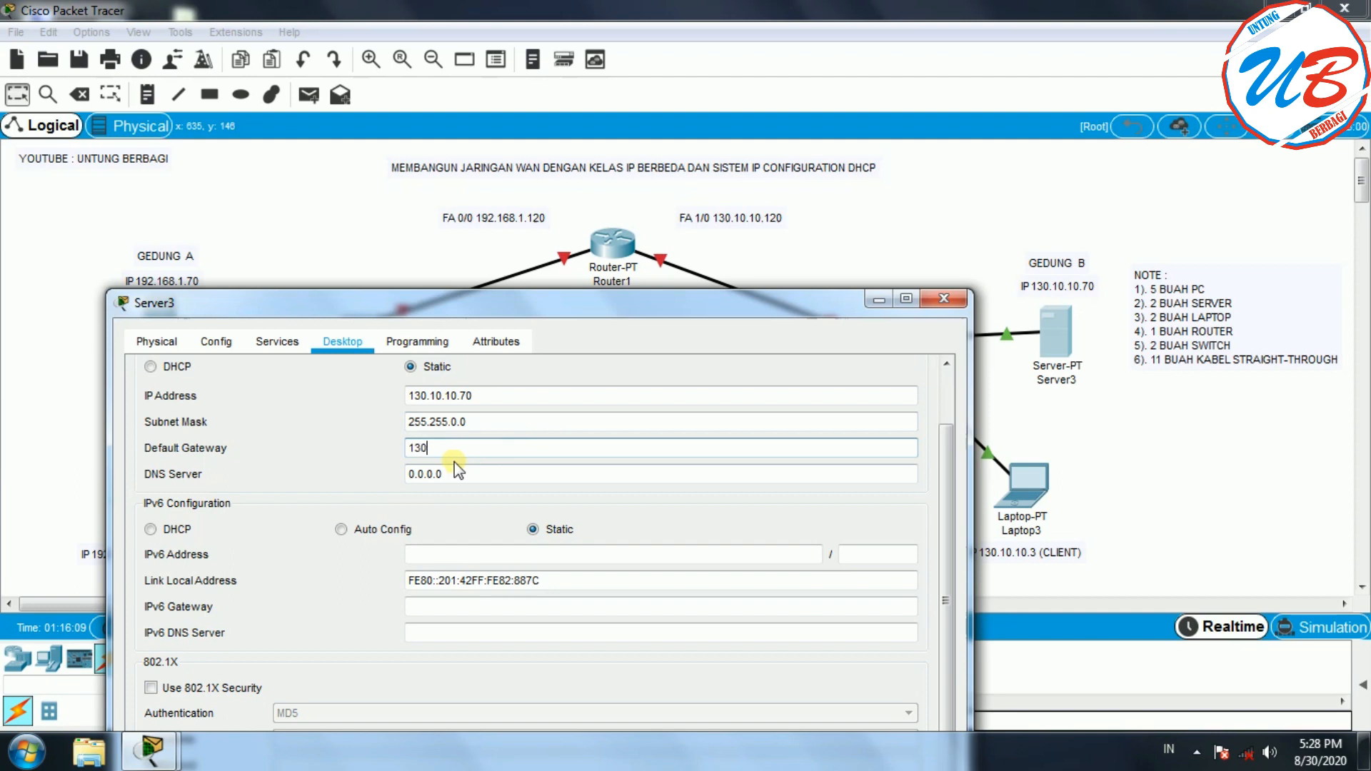
type("10.10.120")
Step: Turn on Server3's DHCP service and set the default gateway of serverPool to 130.10.10.120
left_click(277, 343)
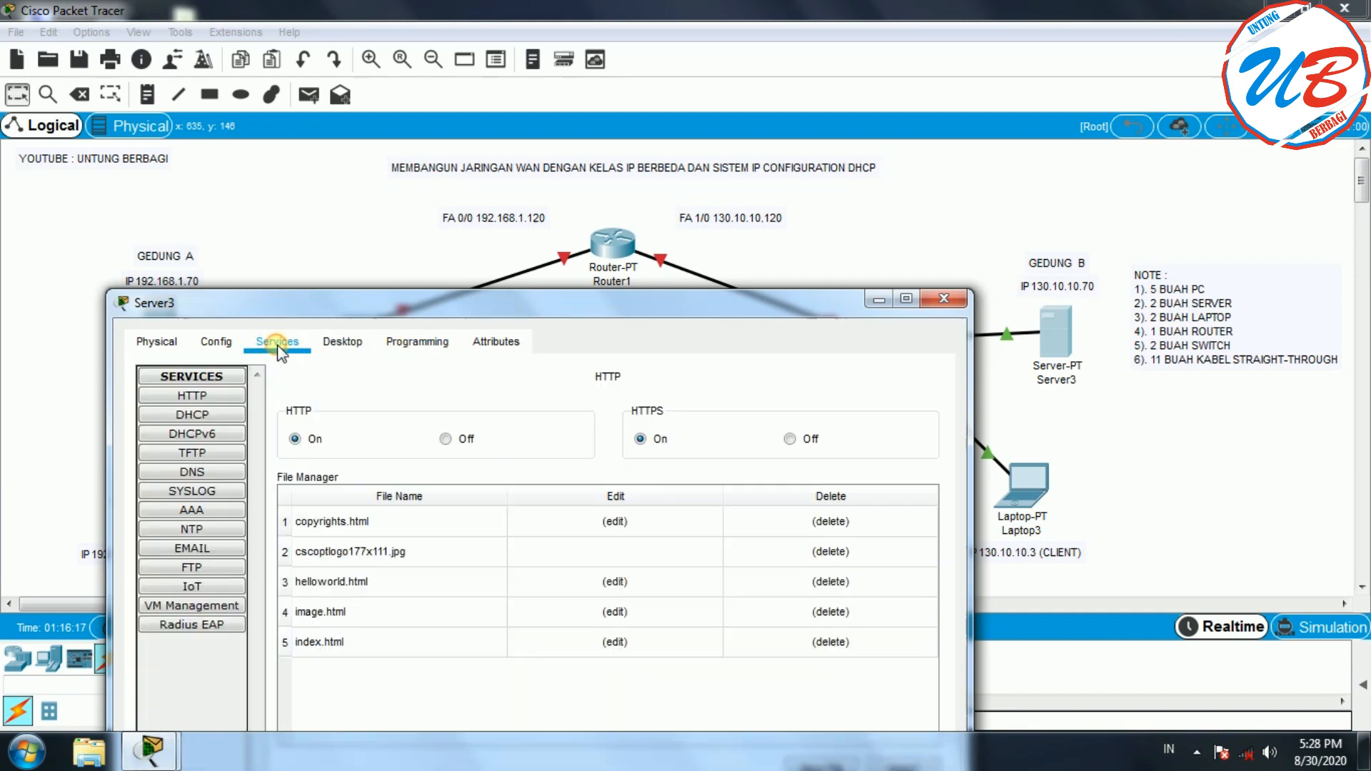
left_click(212, 416)
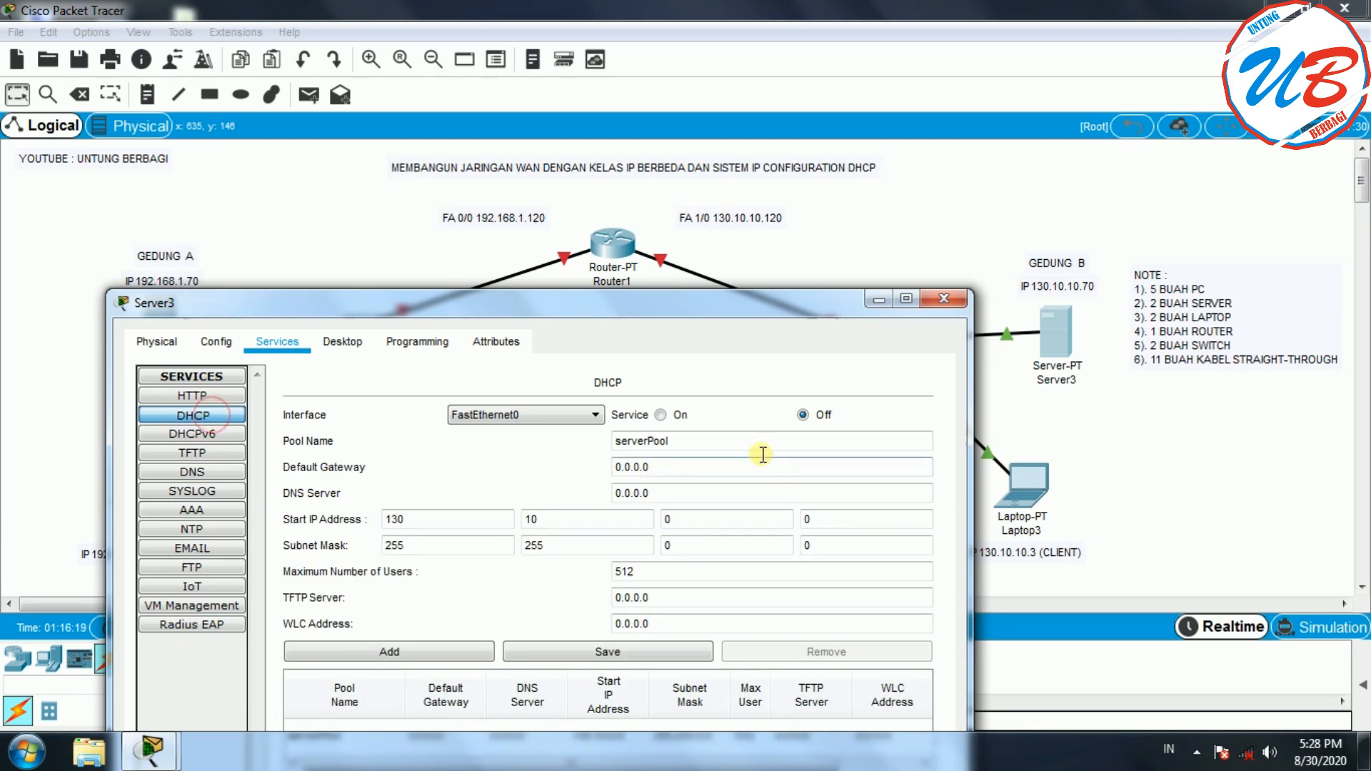
triple_click(660, 469)
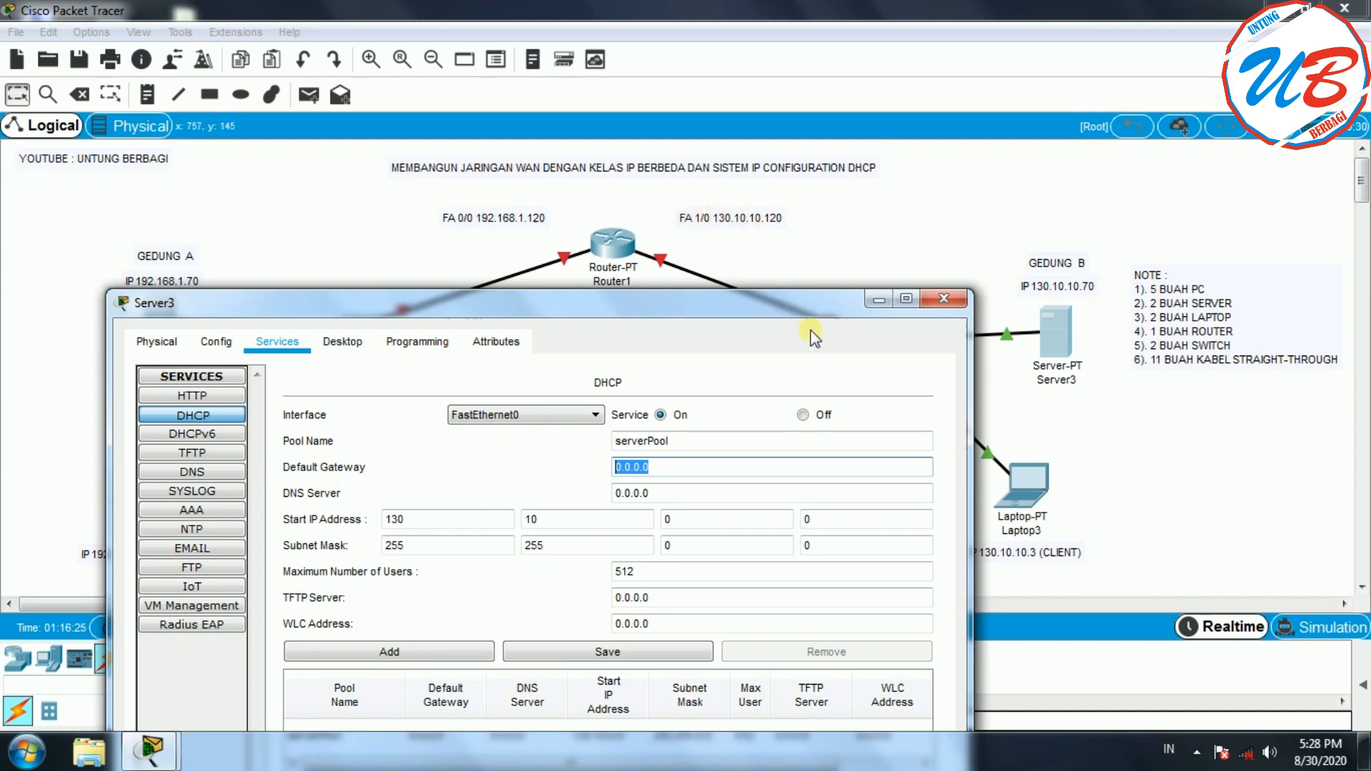
type("130.10.10.120")
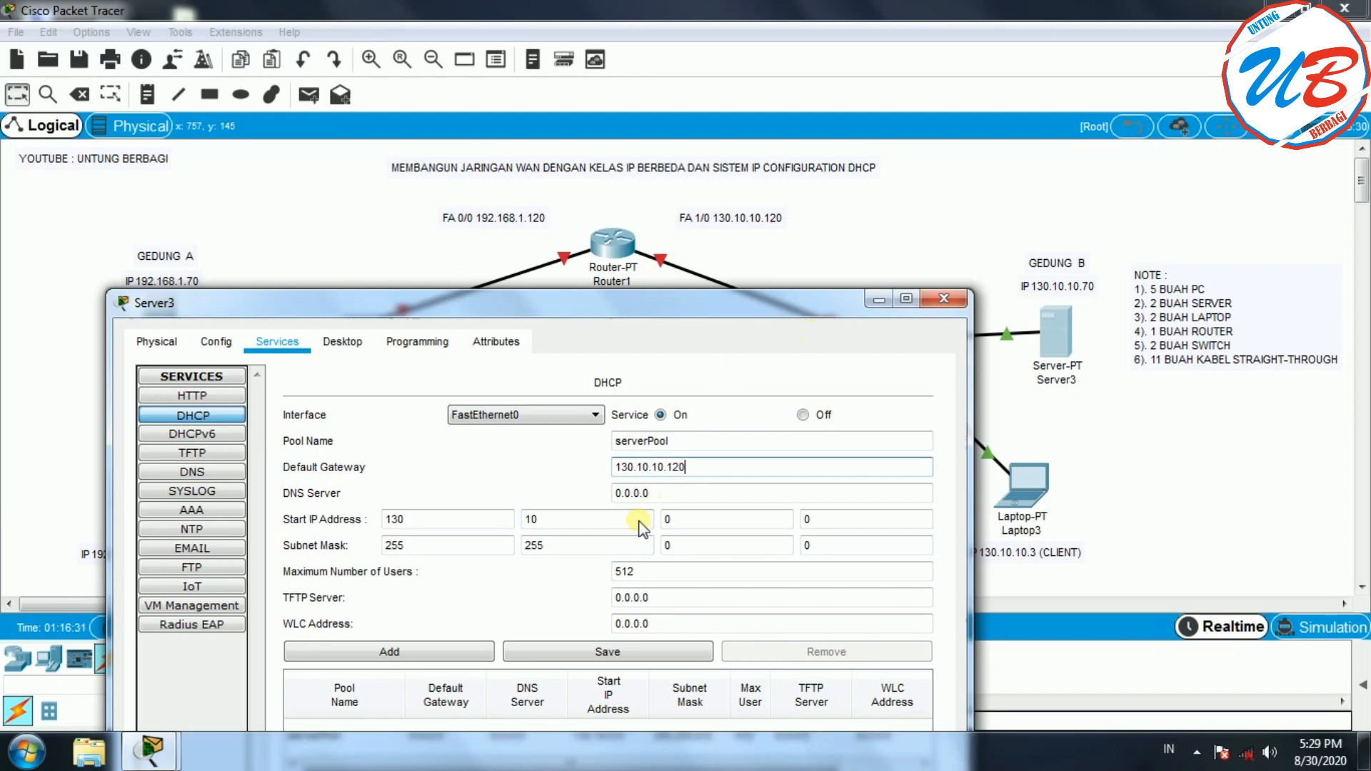
Step: Set the last octet of the DHCP pool's start IP address to 1 and the maximum number of users to 3
left_click_drag(812, 319, 505, 230)
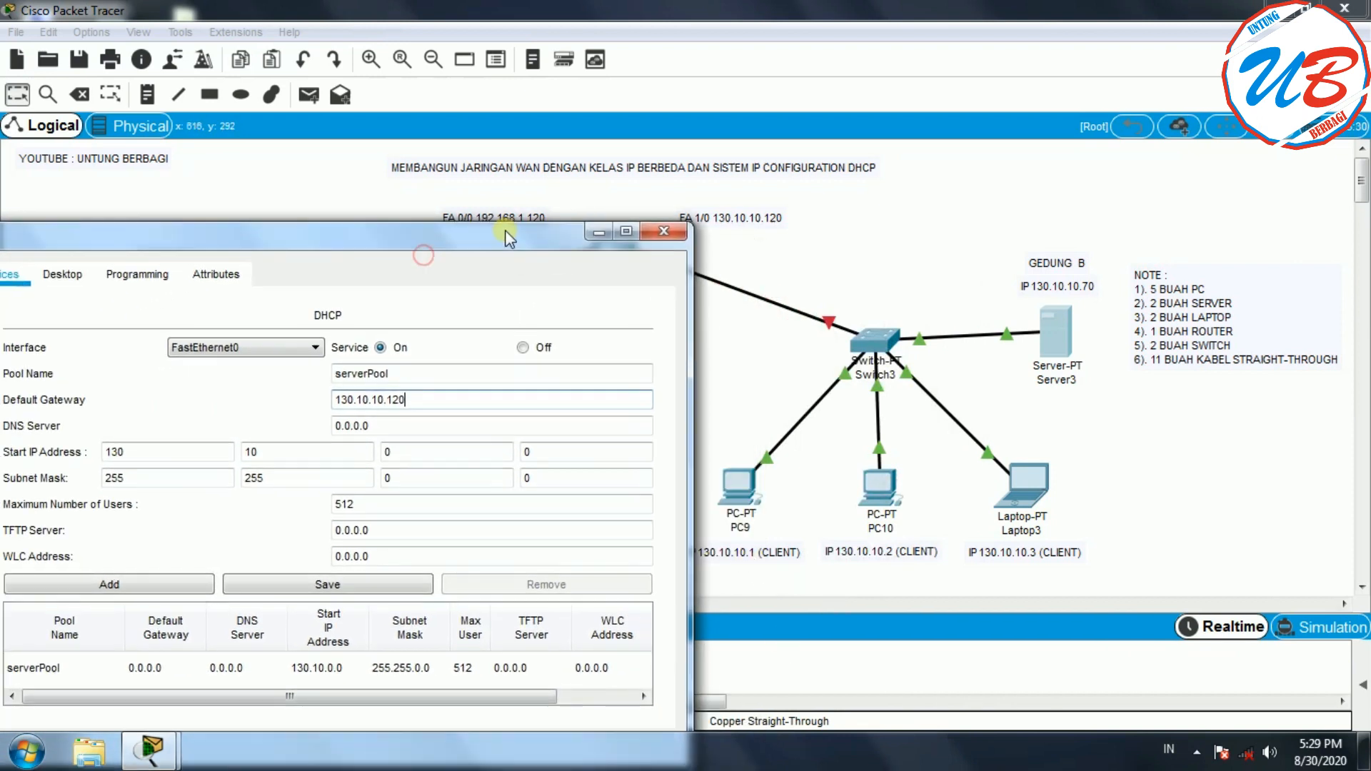
left_click(541, 447)
type("1")
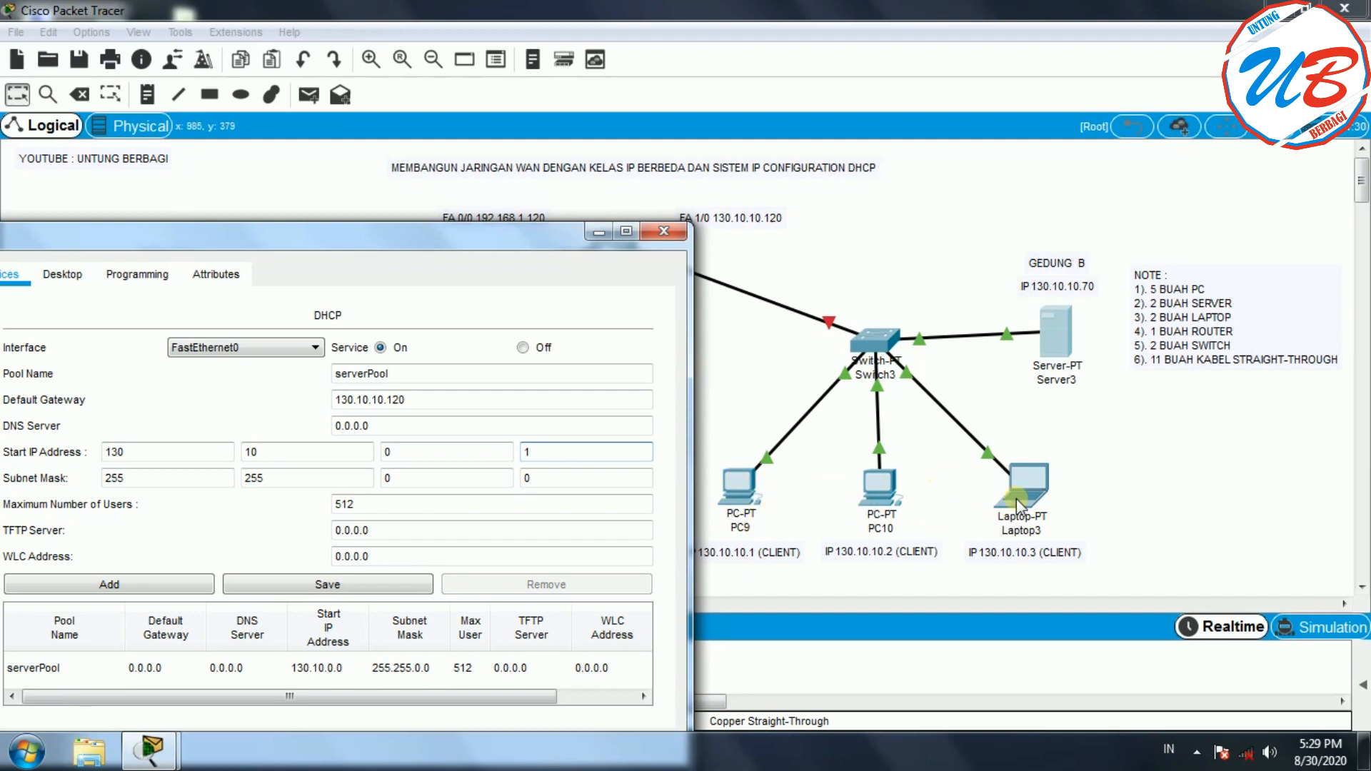
left_click_drag(366, 505, 320, 505)
type("3")
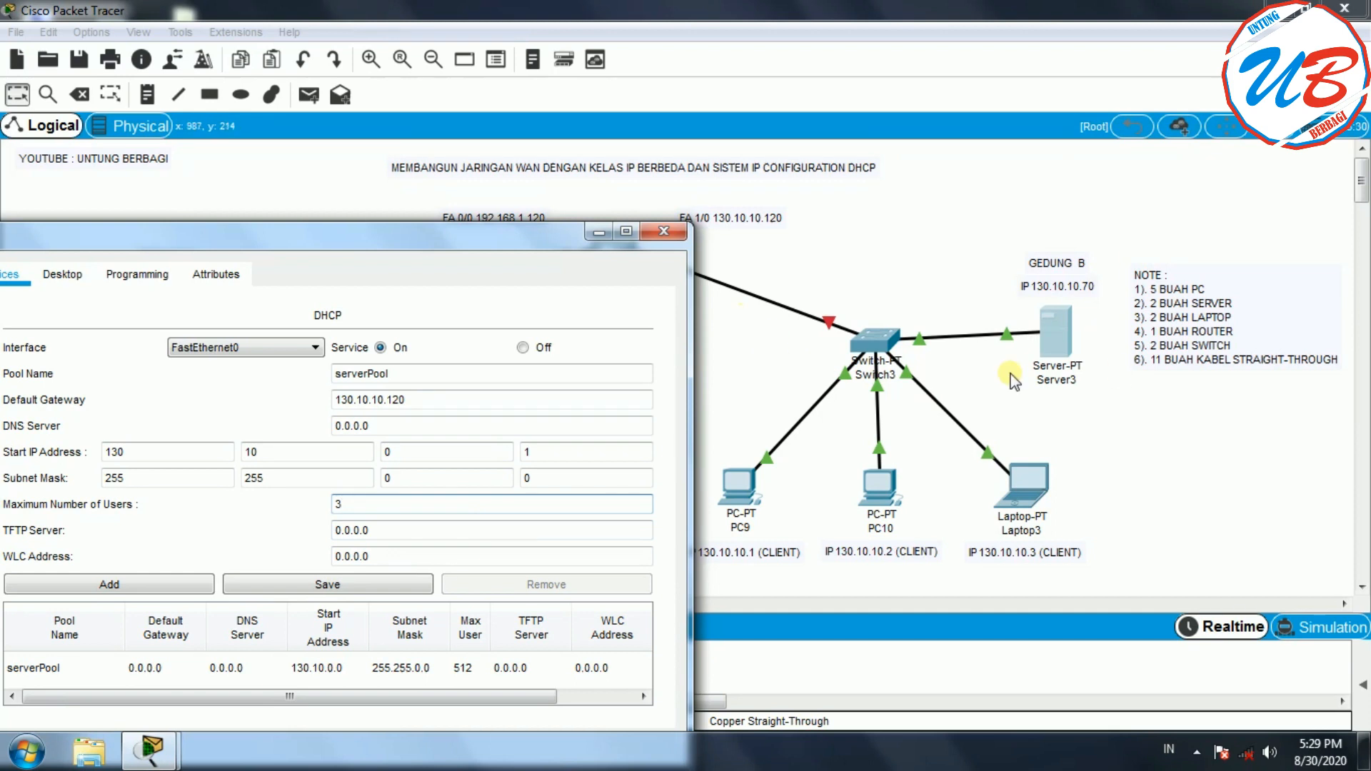
Step: Set the third octet of the pool's start IP address to 10, save serverPool and close Server3's window
left_click_drag(344, 249, 414, 249)
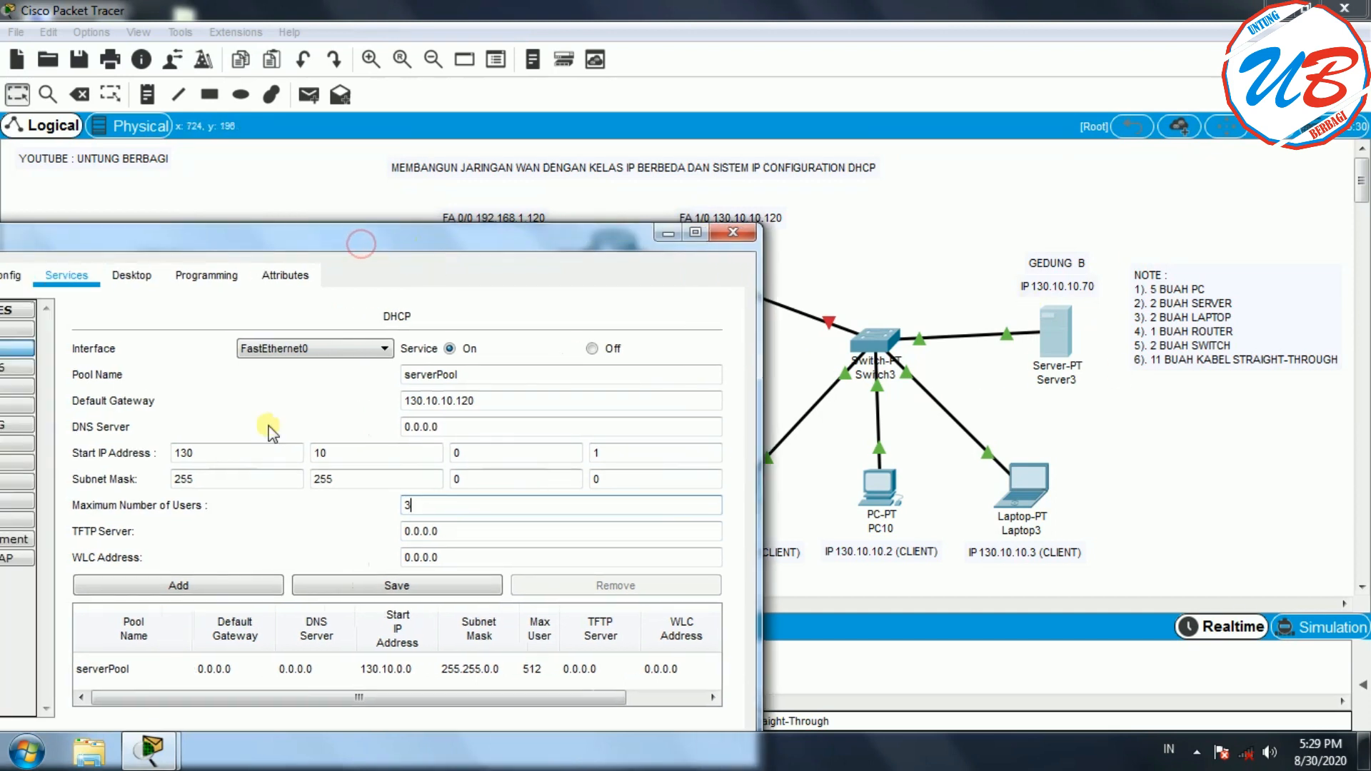
left_click(454, 452)
type("1")
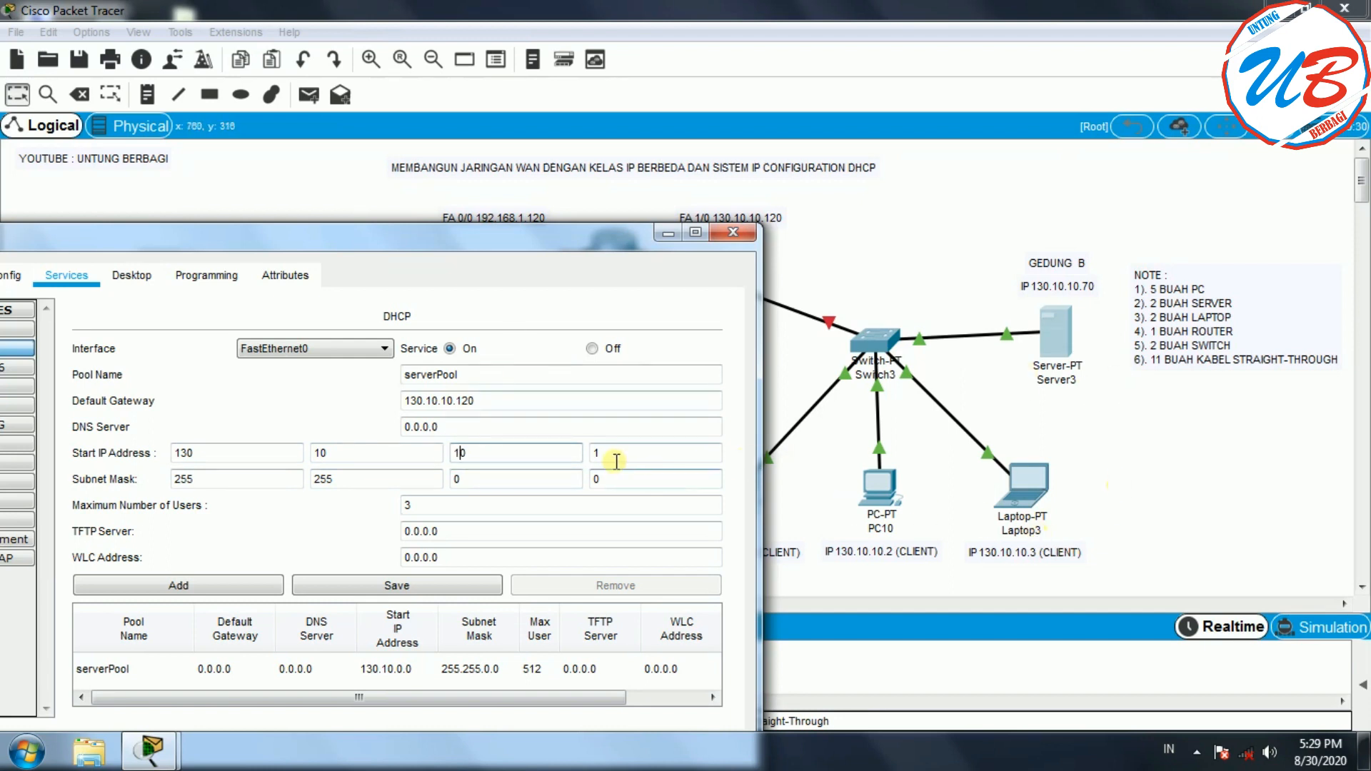
double_click(412, 504)
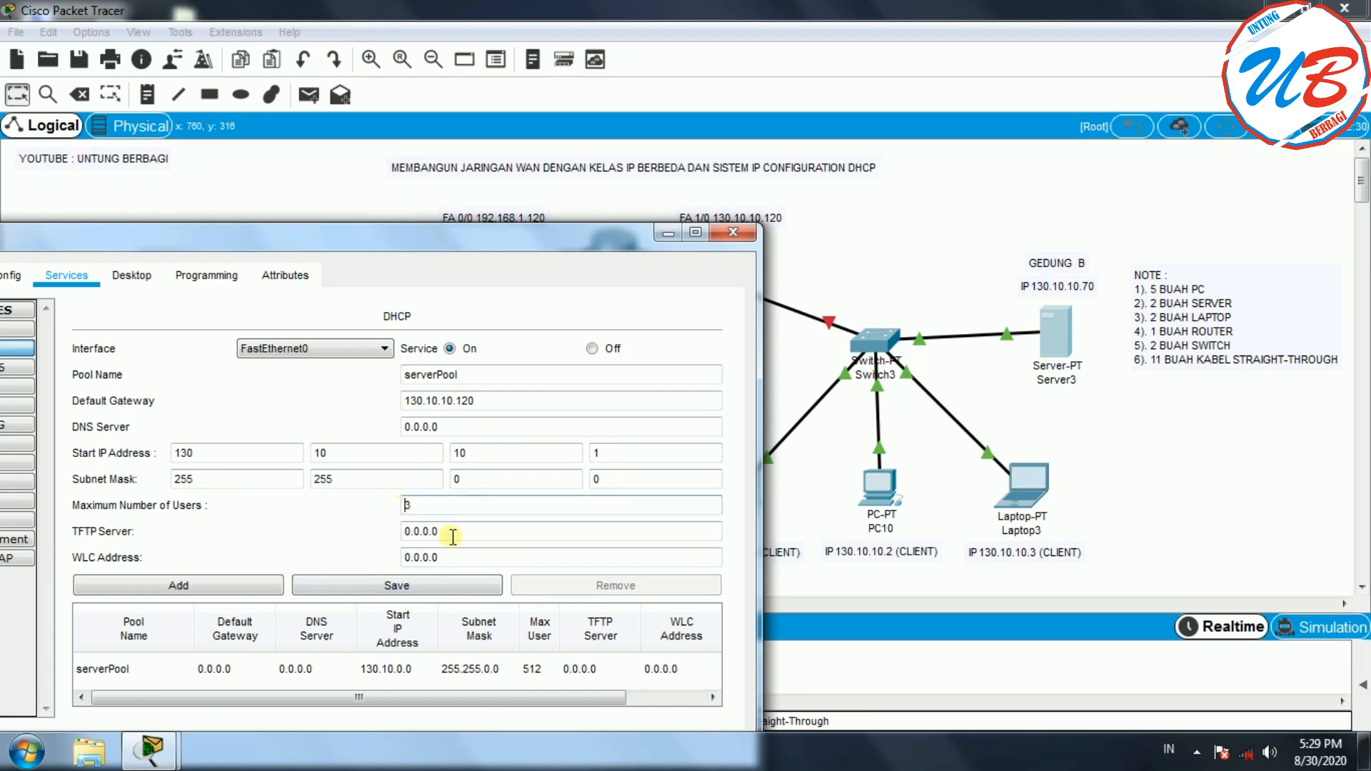
left_click(430, 589)
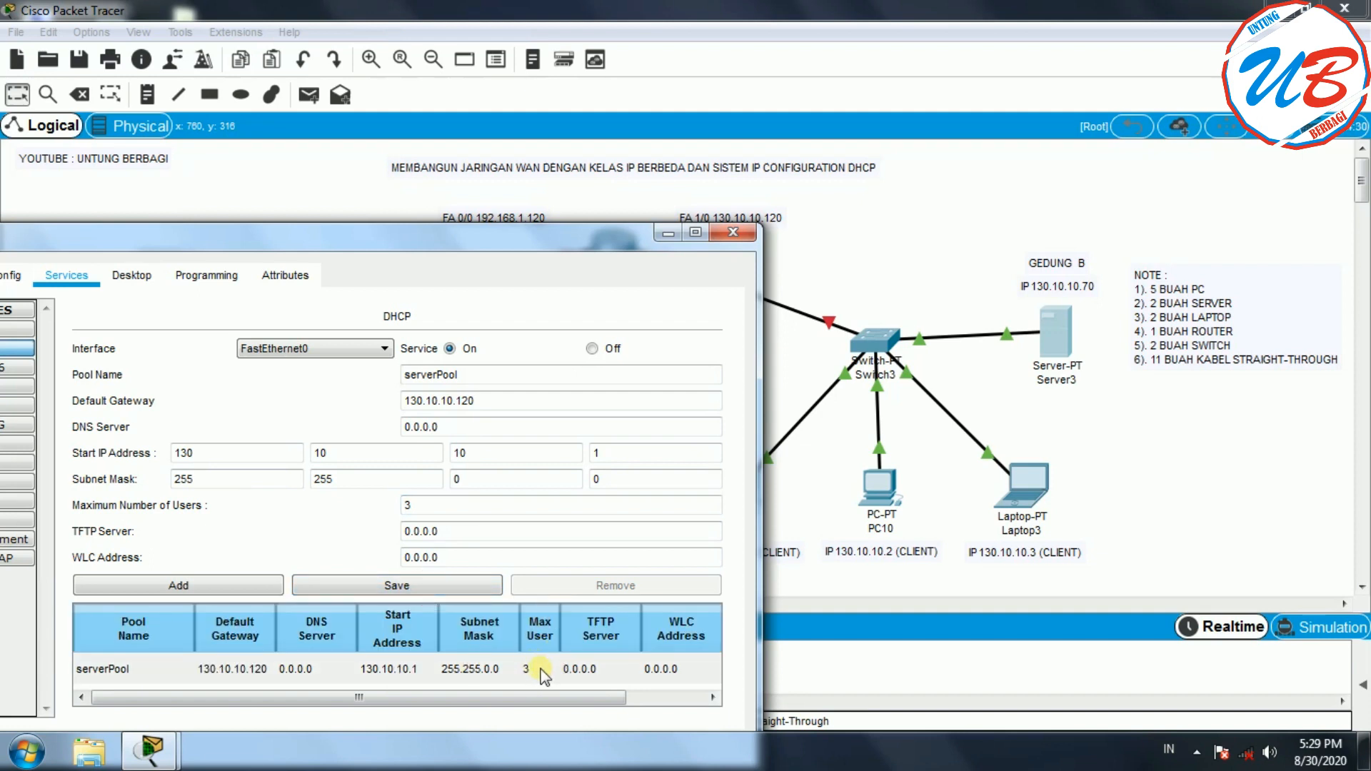
left_click(722, 235)
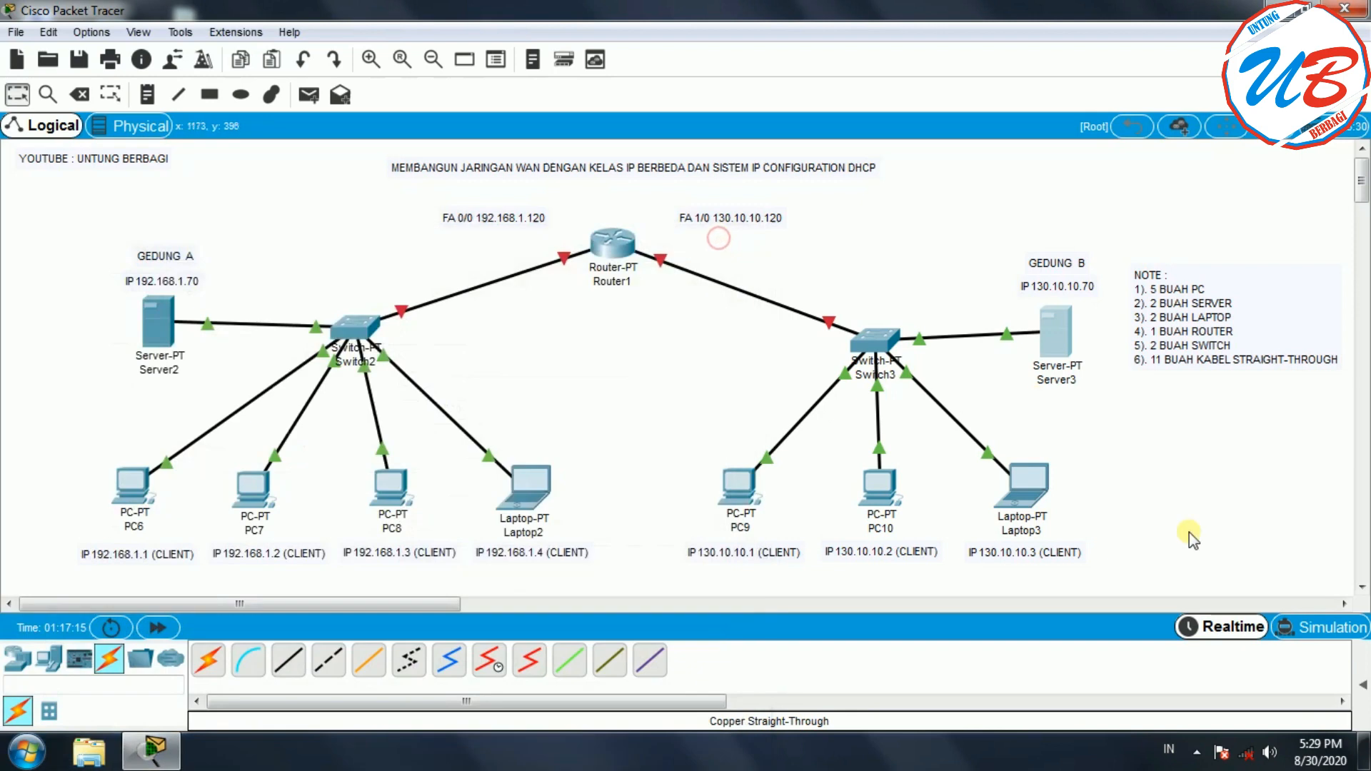
Step: Set PC9 to obtain its IPv4 address through DHCP and close its window
left_click(747, 481)
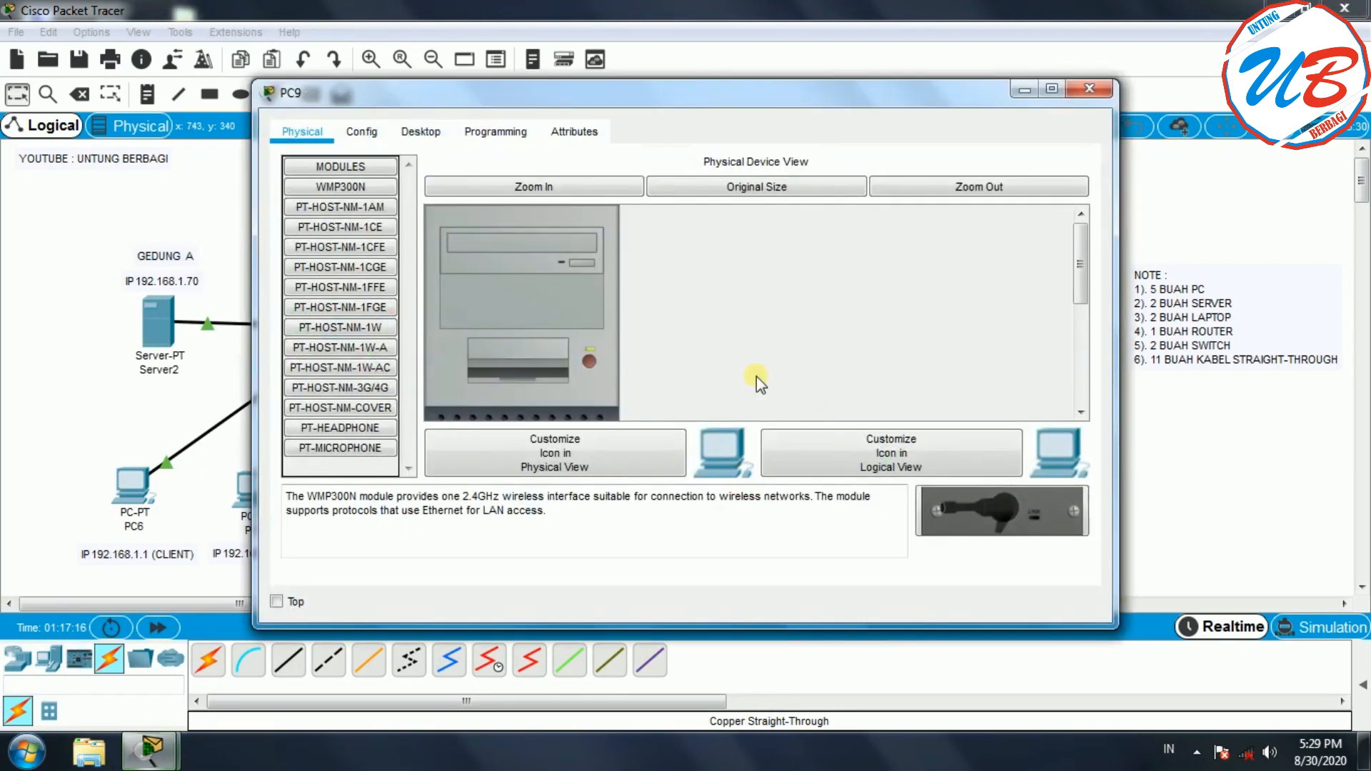
left_click(421, 132)
left_click(355, 187)
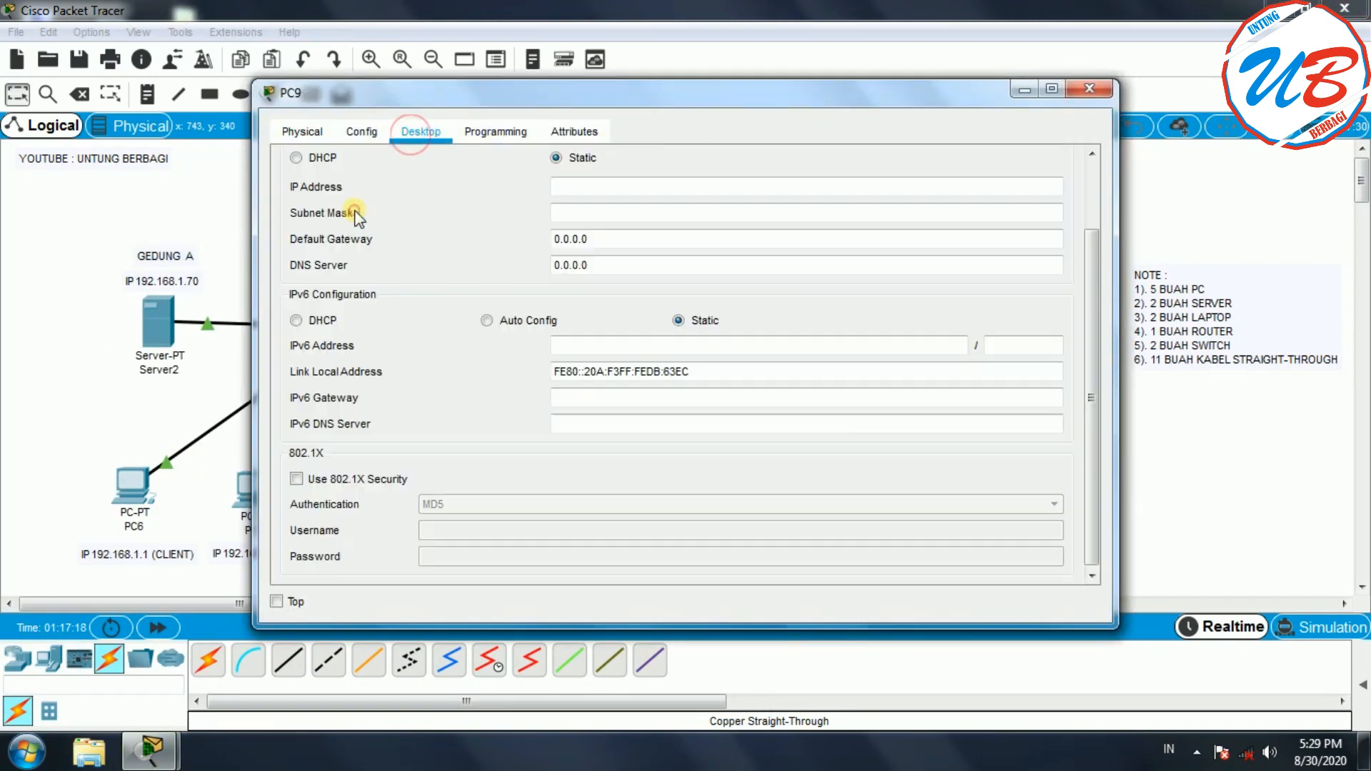
left_click(318, 158)
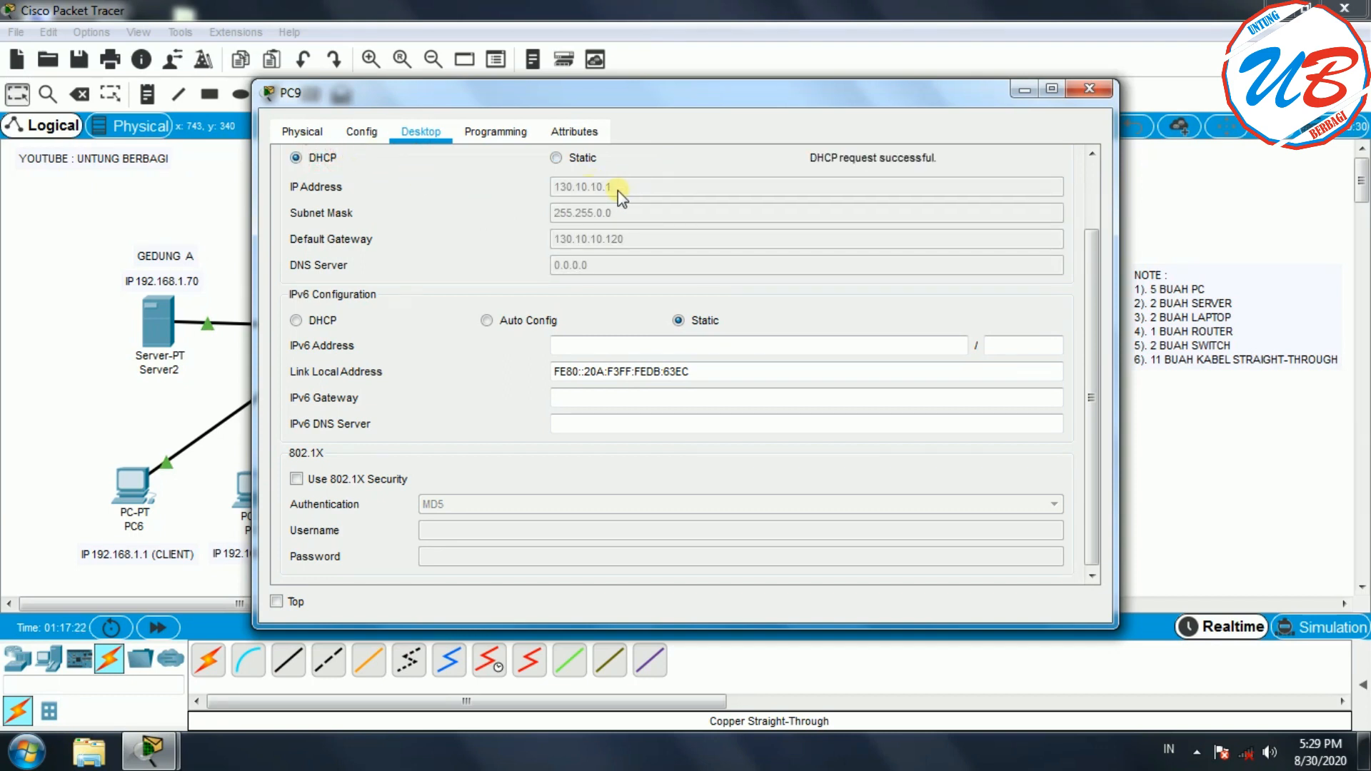
left_click(1100, 88)
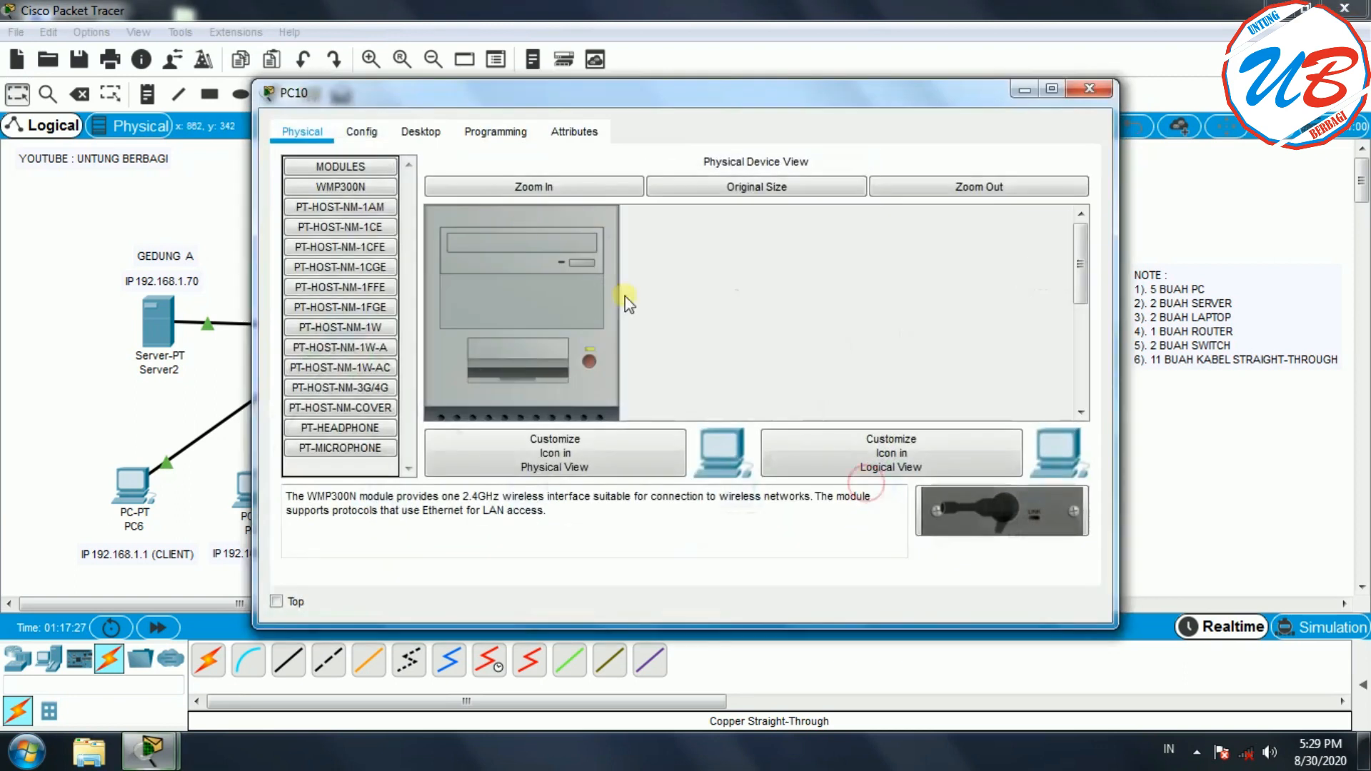
Step: Switch PC10's IPv4 configuration to DHCP and close its window
left_click(404, 130)
left_click(345, 217)
left_click(296, 158)
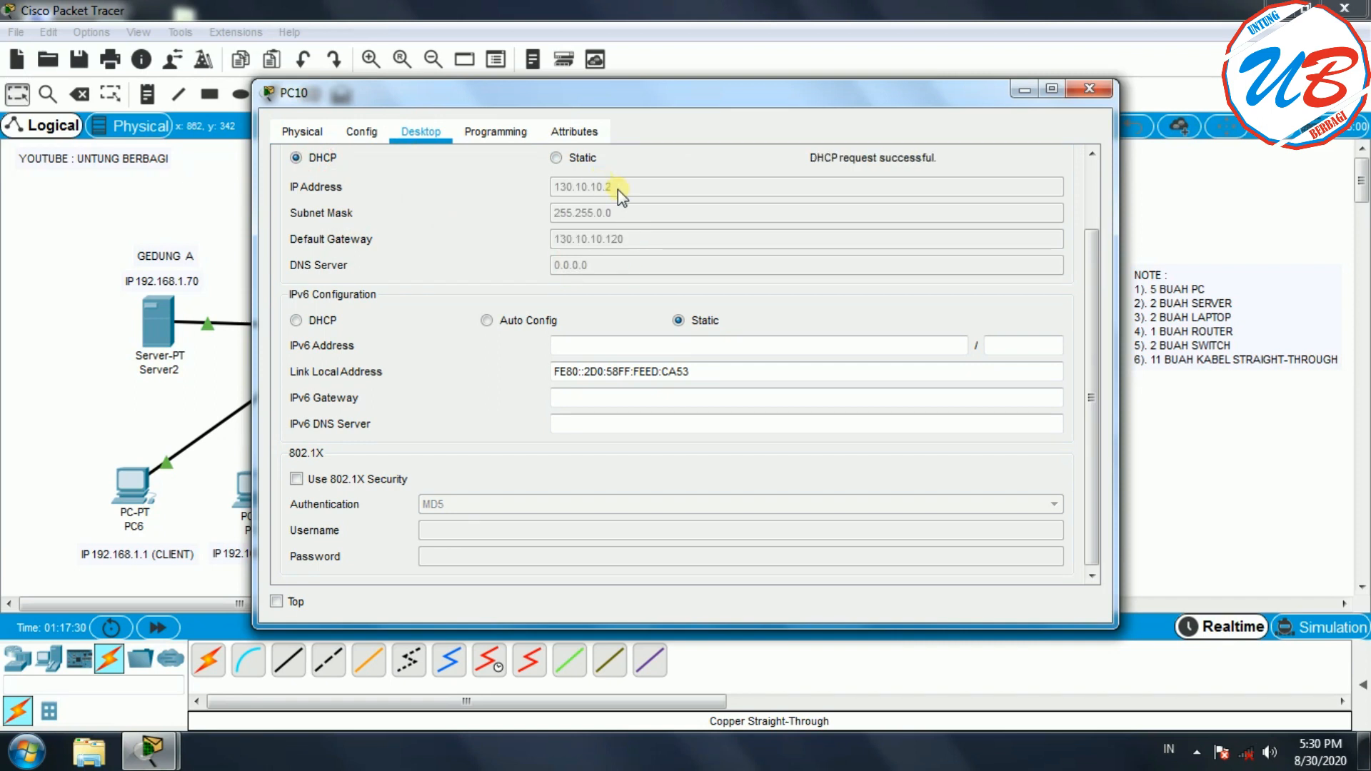
left_click(1090, 88)
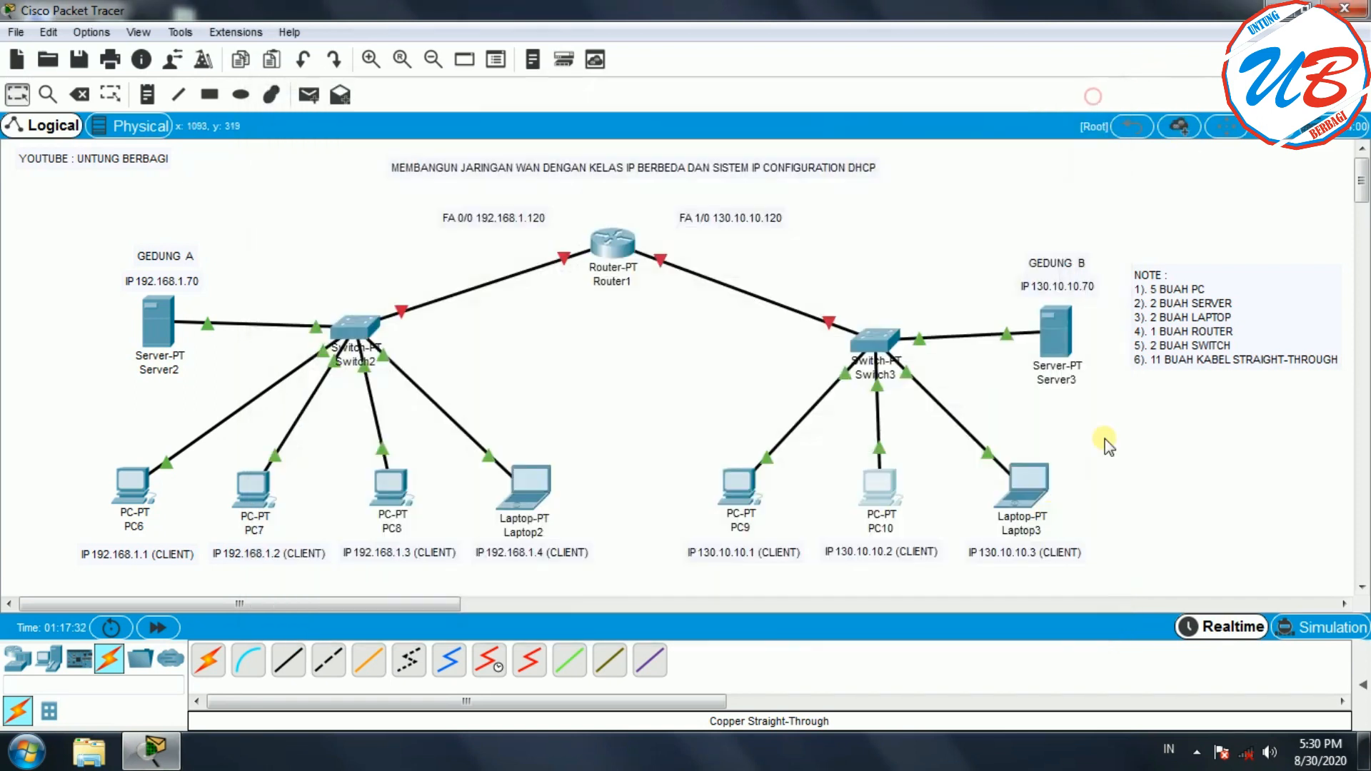
Step: Set Laptop3 to obtain its IPv4 address through DHCP and close its window
left_click(1022, 486)
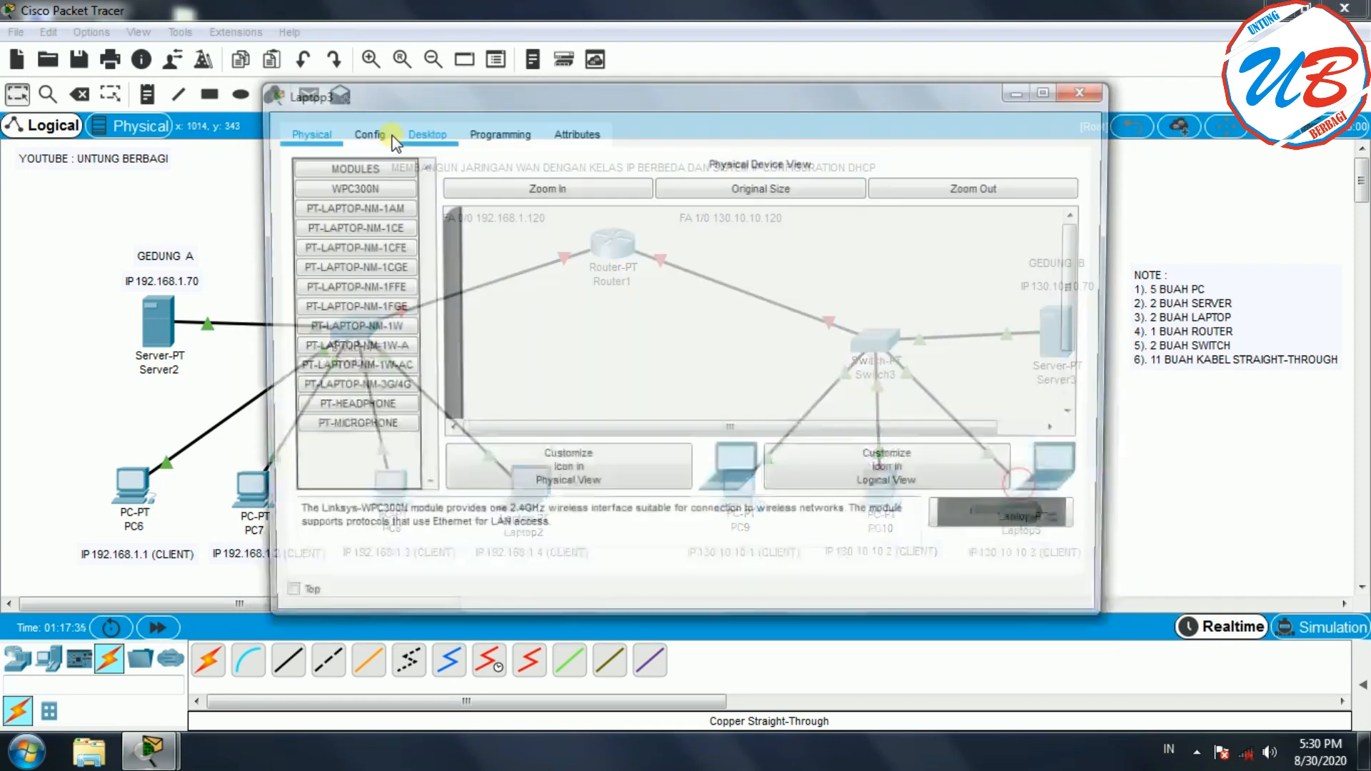
left_click(422, 132)
left_click(386, 198)
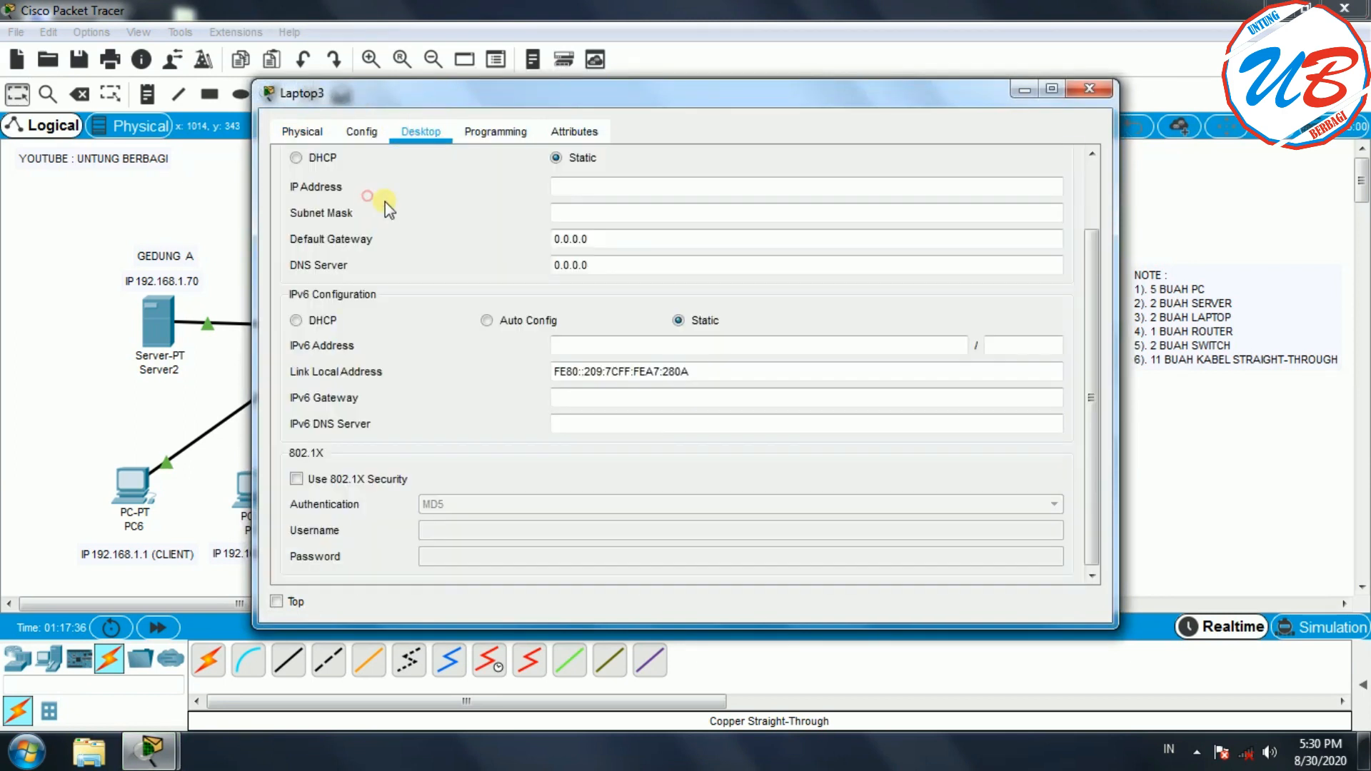
left_click(319, 162)
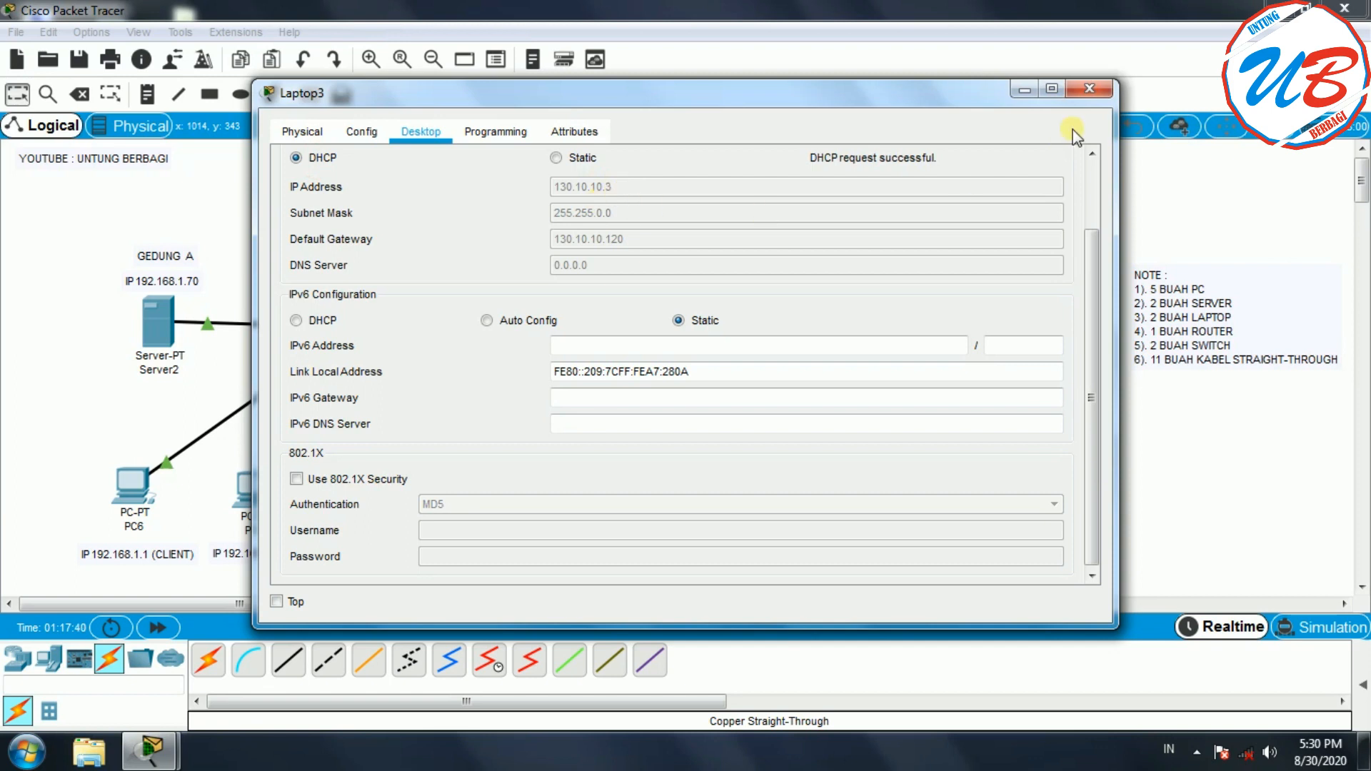
left_click(1089, 88)
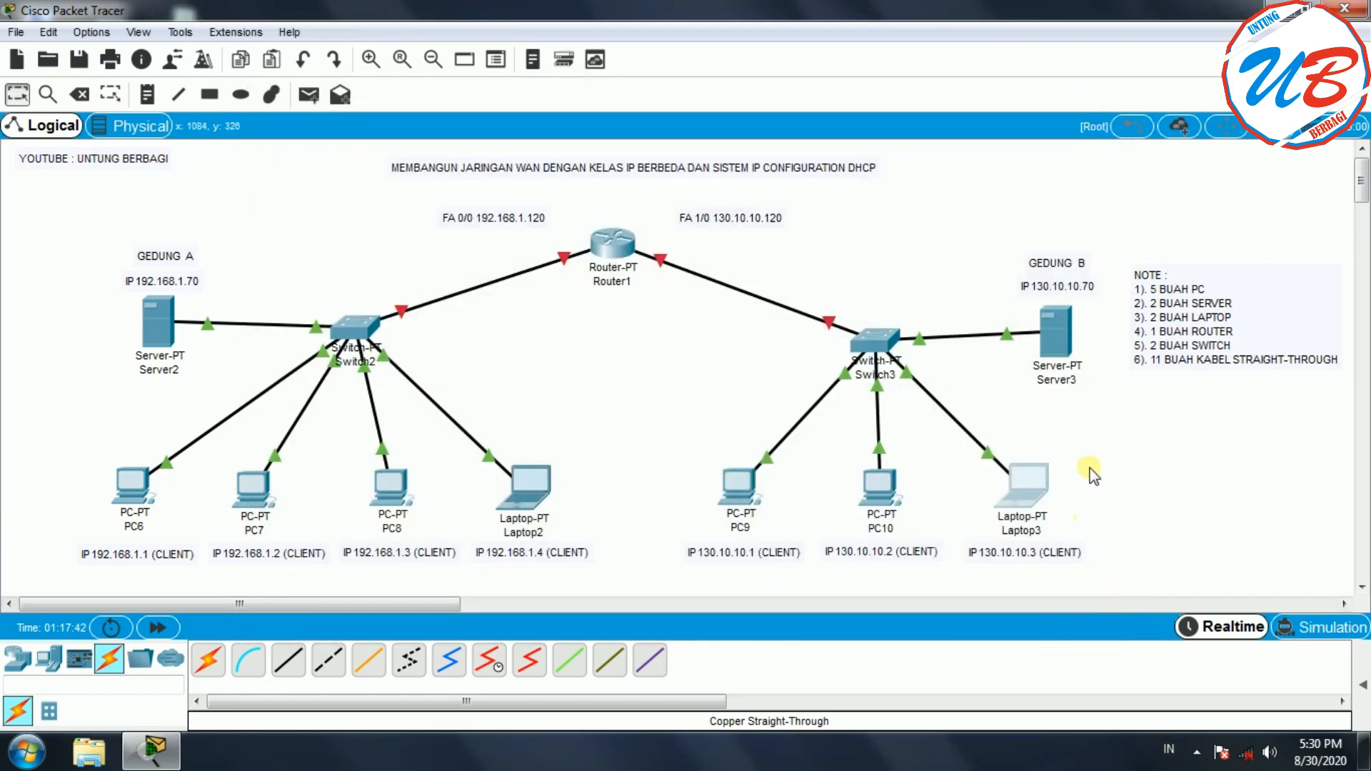
Step: Turn on Router1's FastEthernet0/0 port and give it the IP address 192.168.1.120 with subnet mask 255.255.255.0
left_click(612, 254)
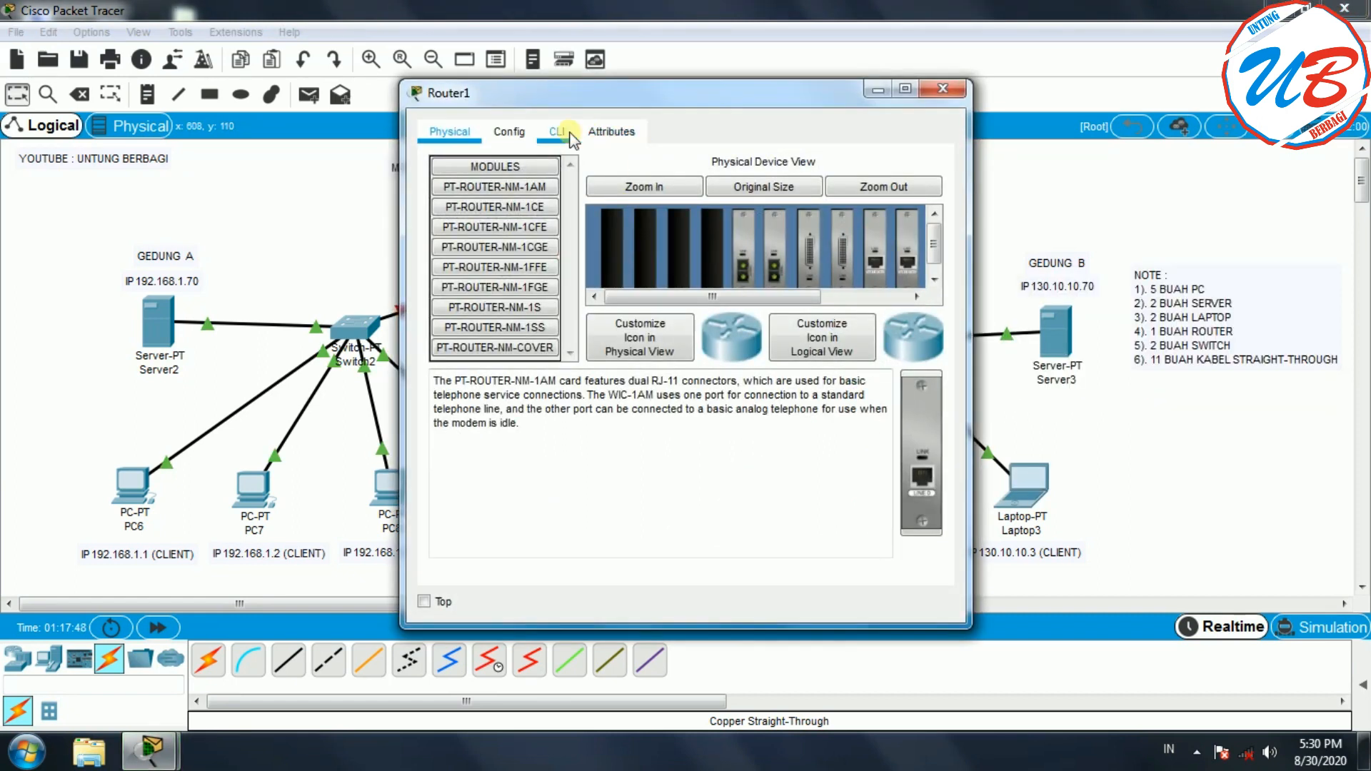
left_click(511, 131)
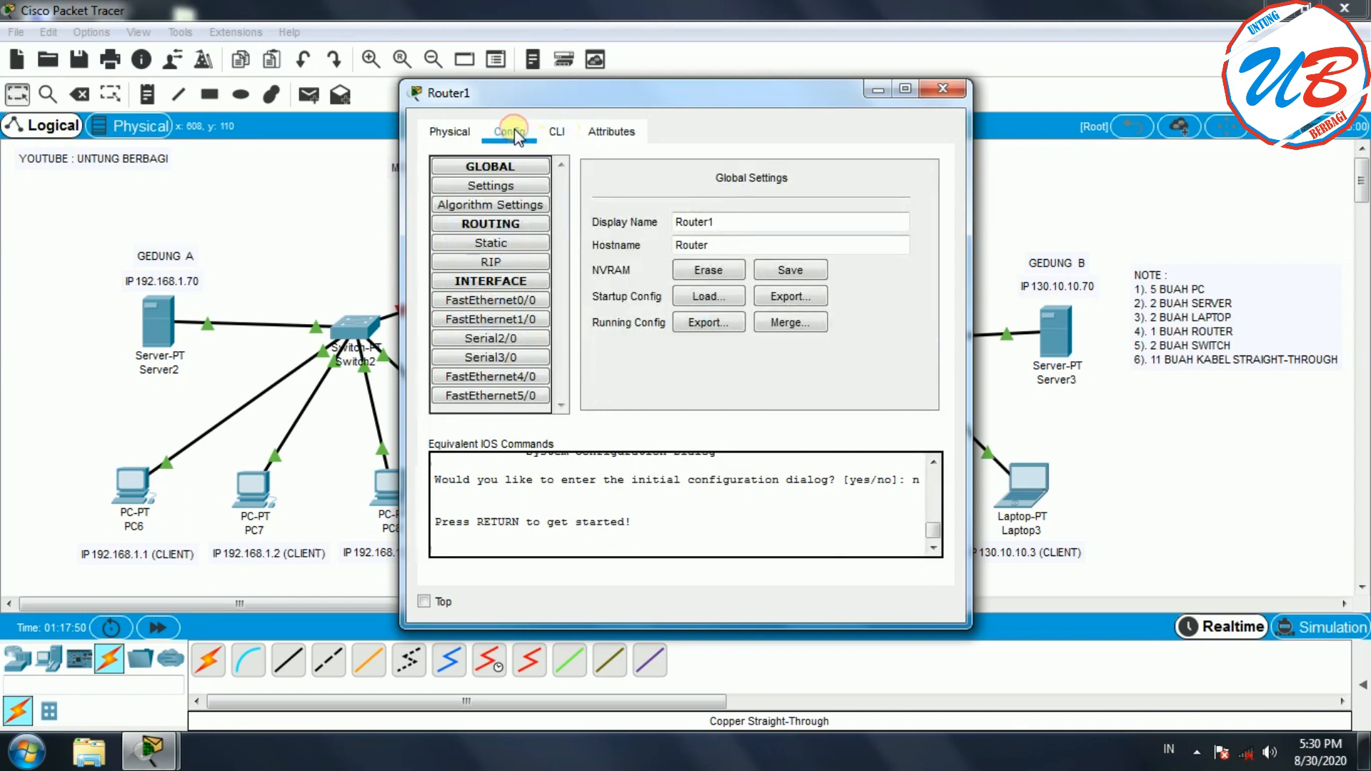
left_click(502, 305)
left_click_drag(688, 95, 587, 218)
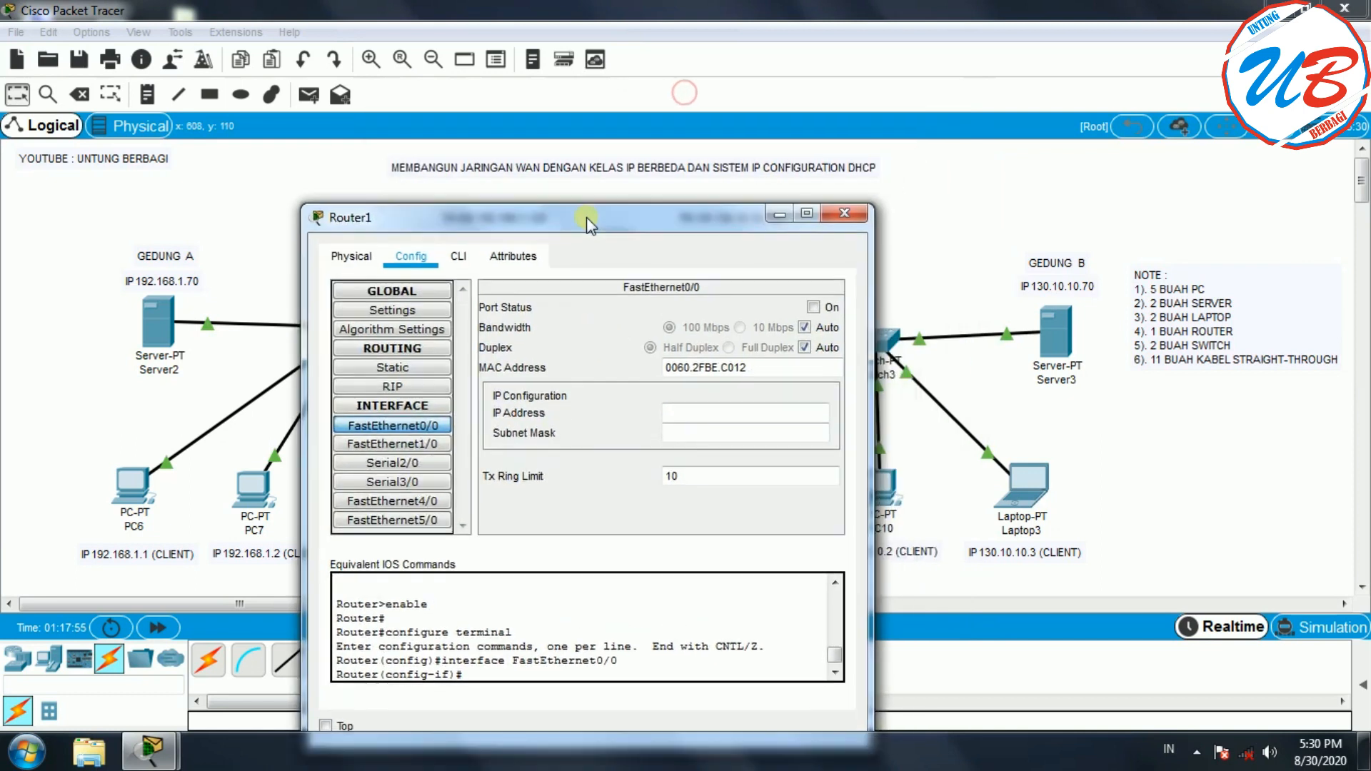
left_click(813, 307)
left_click_drag(731, 226, 647, 275)
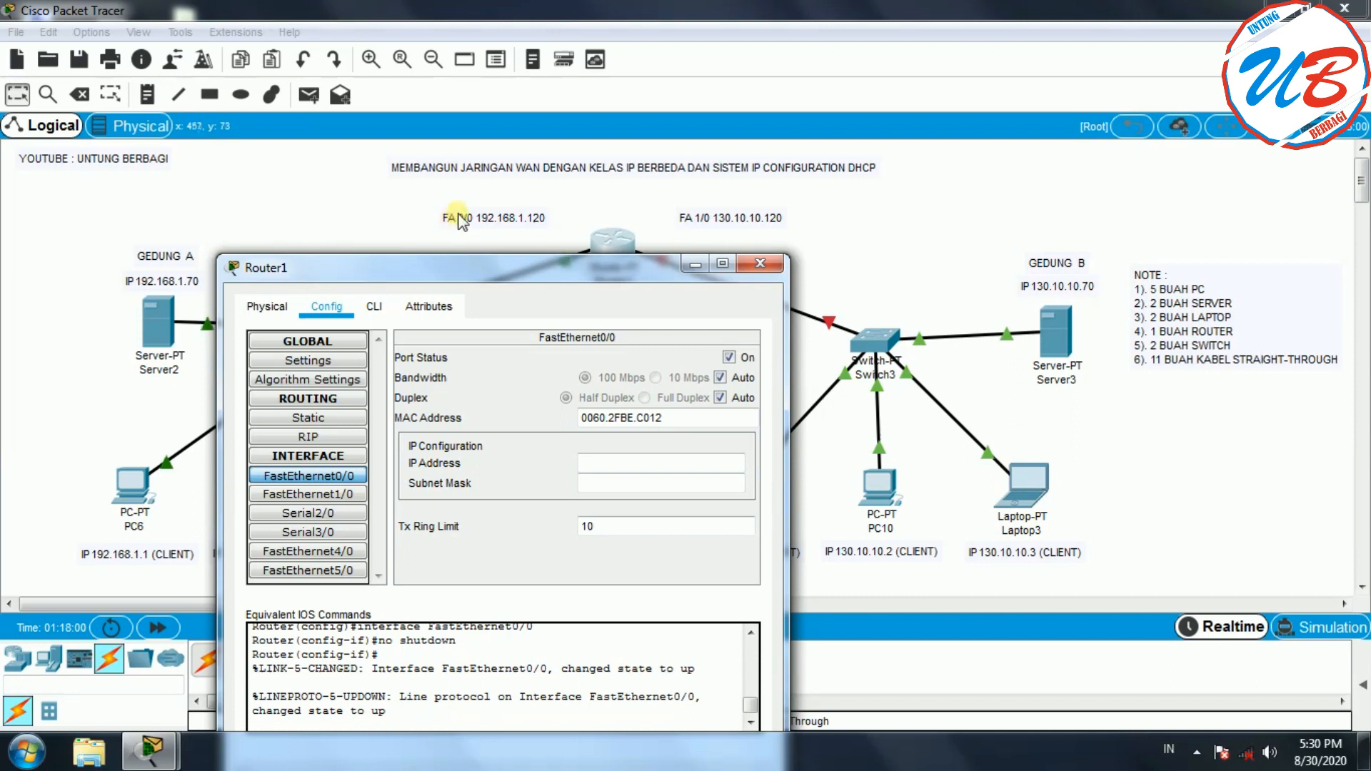
left_click(609, 465)
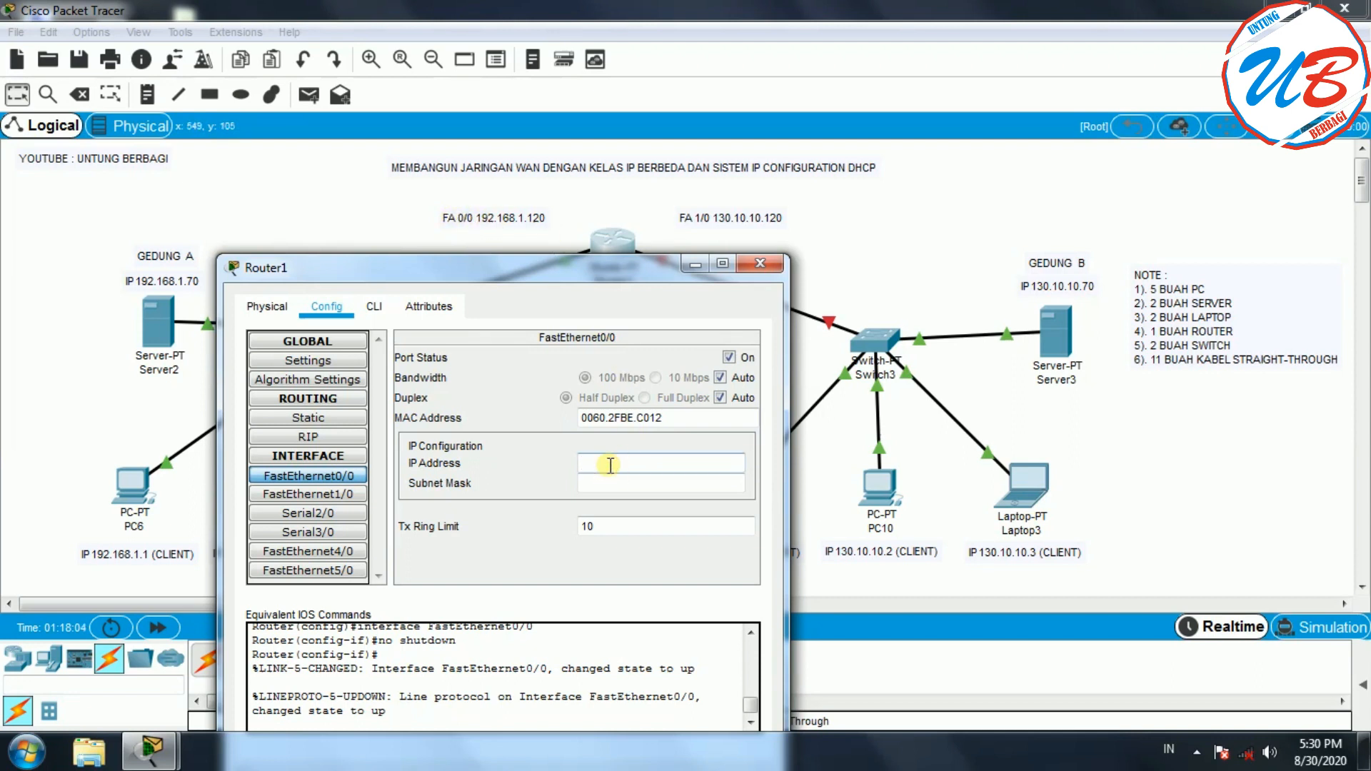
type("192.168.1.120")
left_click(608, 483)
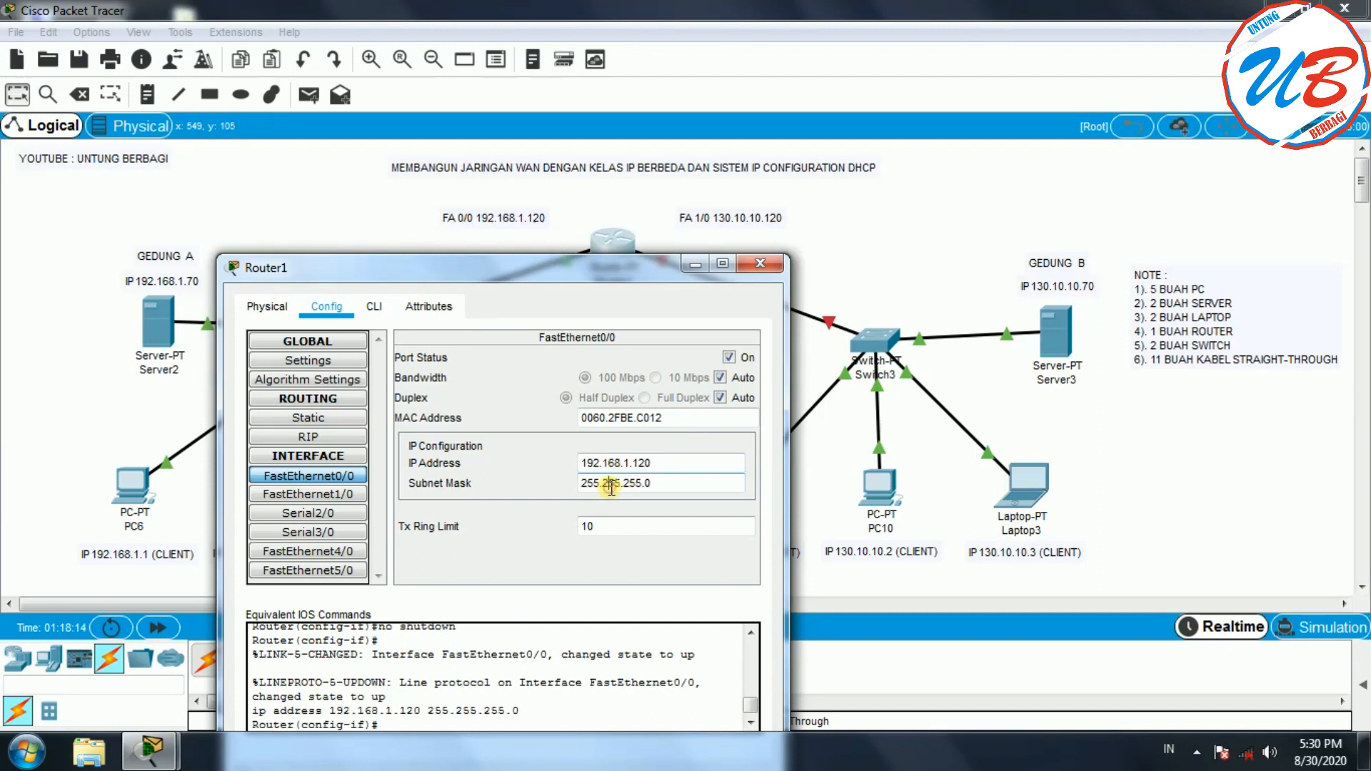
Step: Turn on Router1's FastEthernet1/0 port, assign it 130.10.10.120 with subnet mask 255.255.0.0, and close the router window
left_click(341, 495)
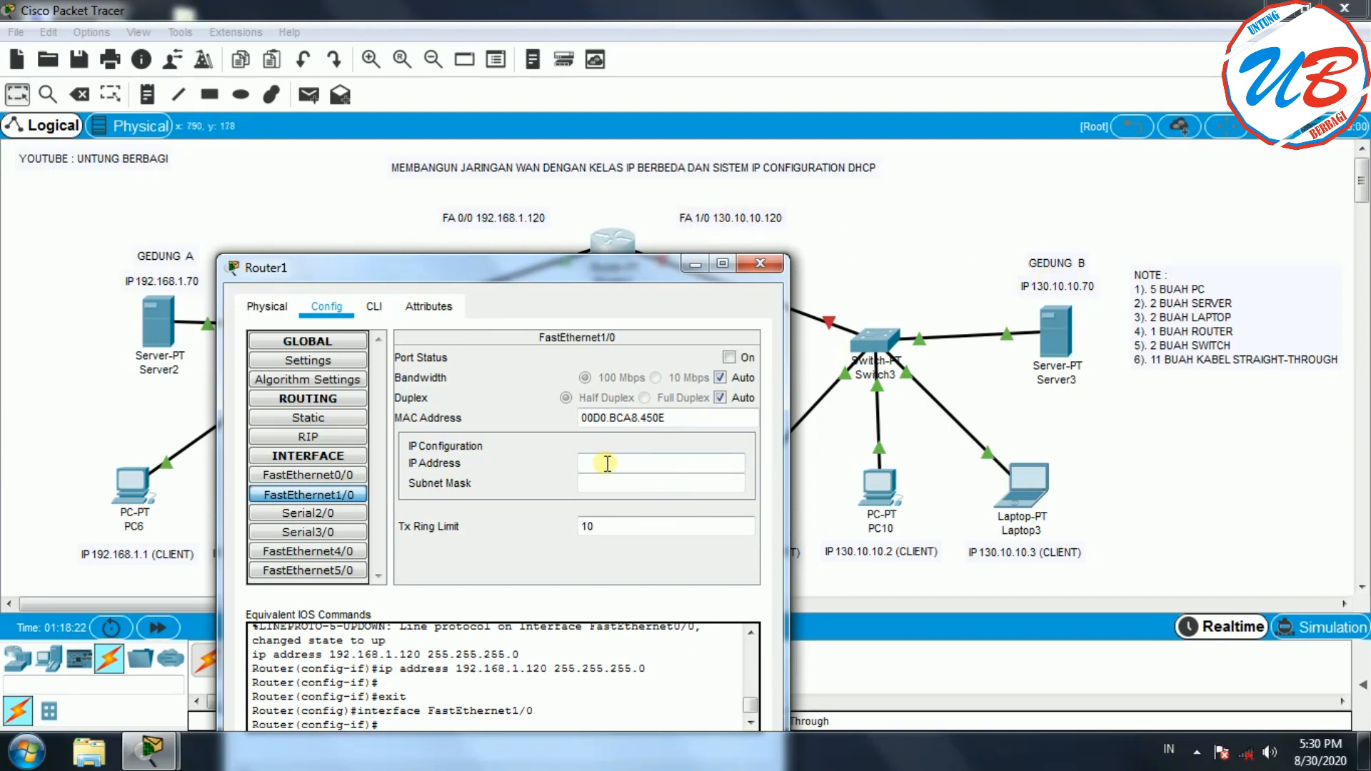
left_click(729, 357)
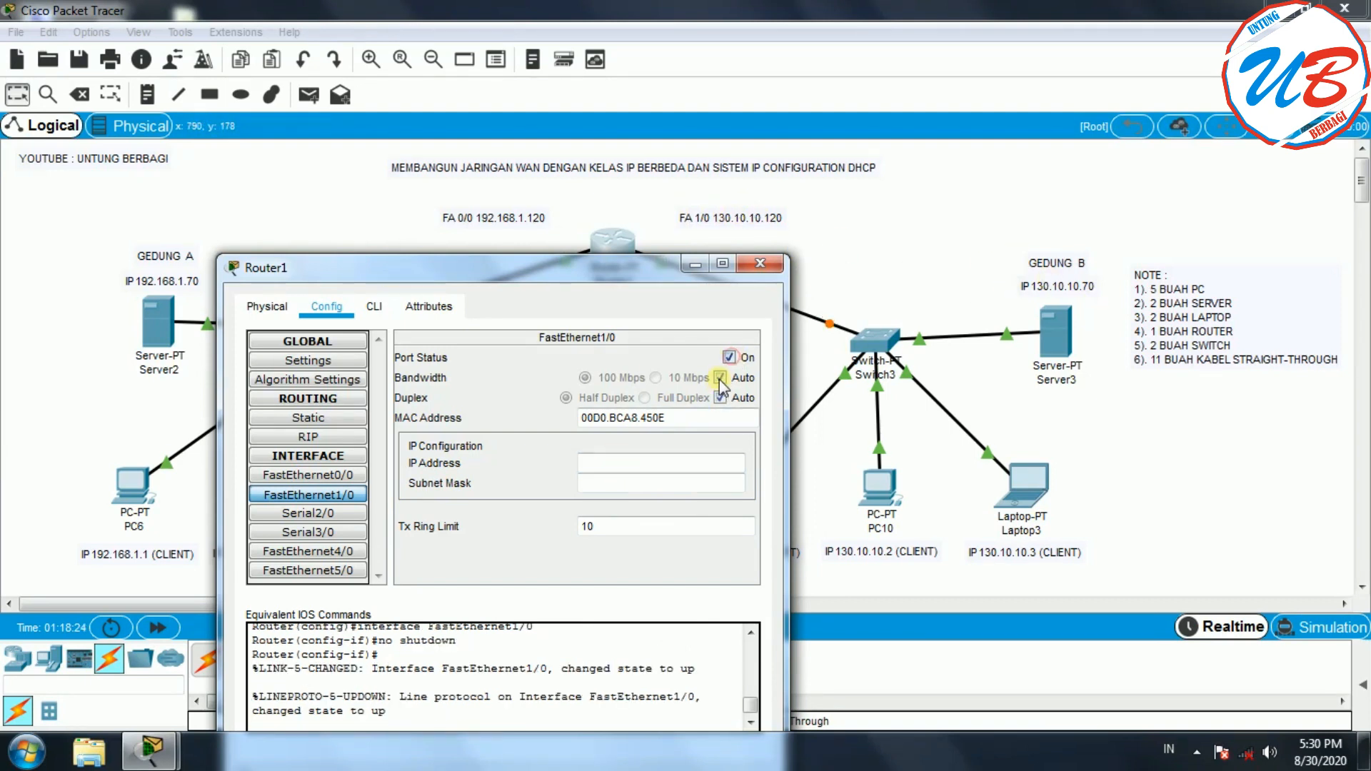
left_click(634, 464)
type("130.10.10.120")
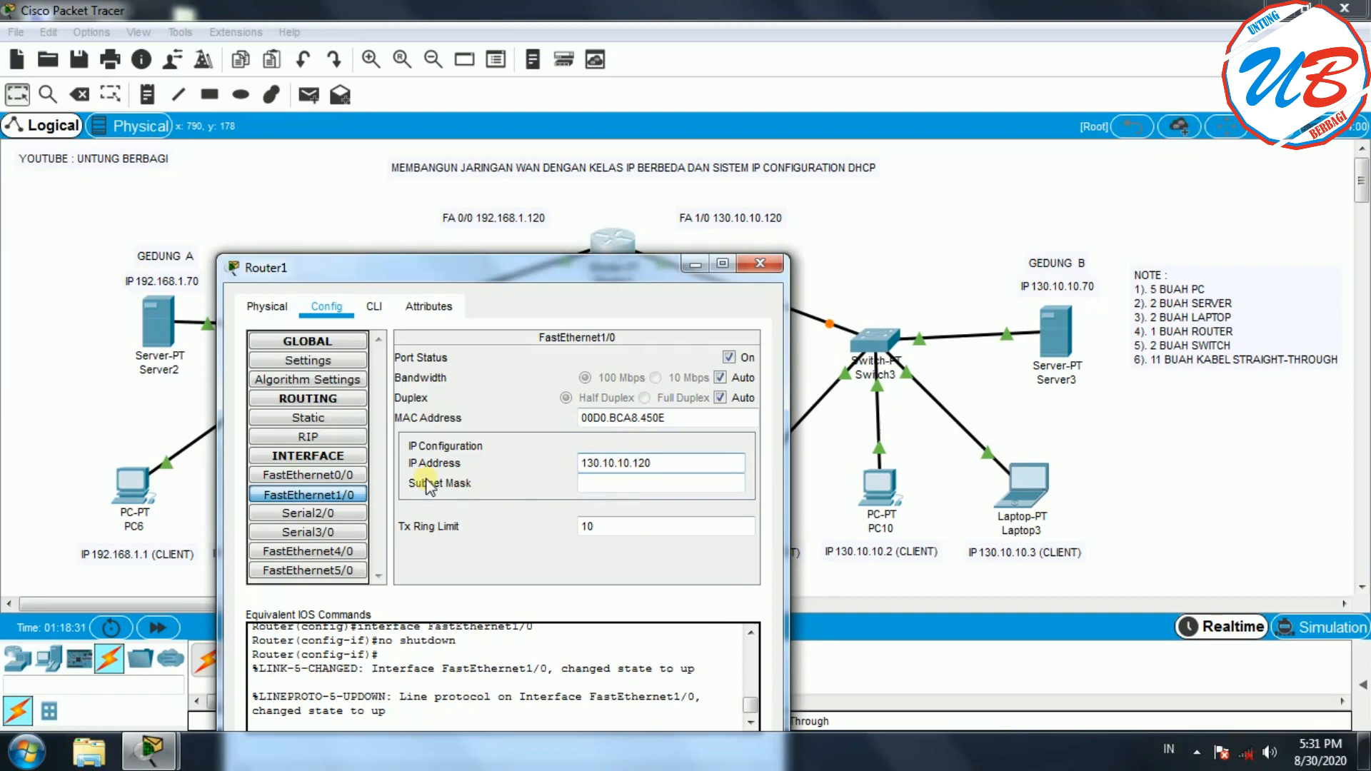
left_click(604, 483)
left_click_drag(594, 272, 550, 122)
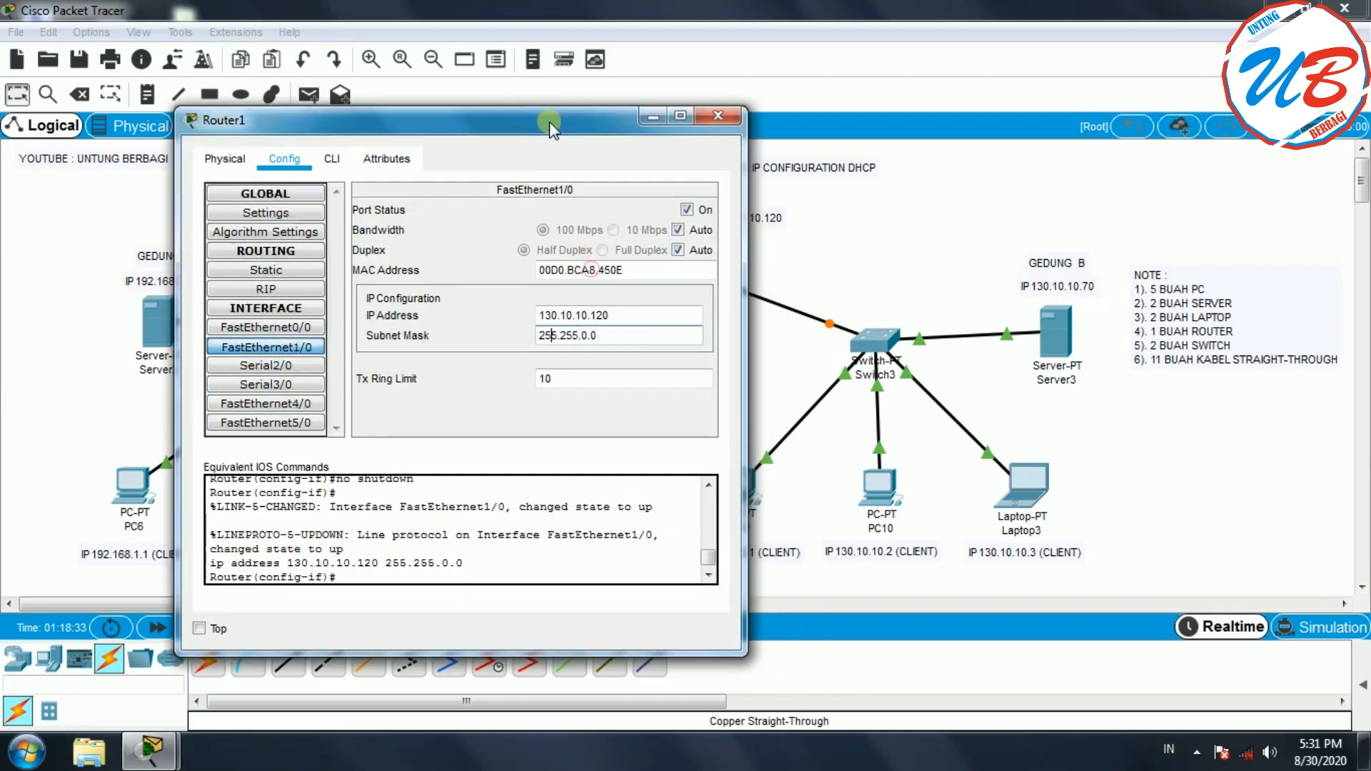
left_click(717, 110)
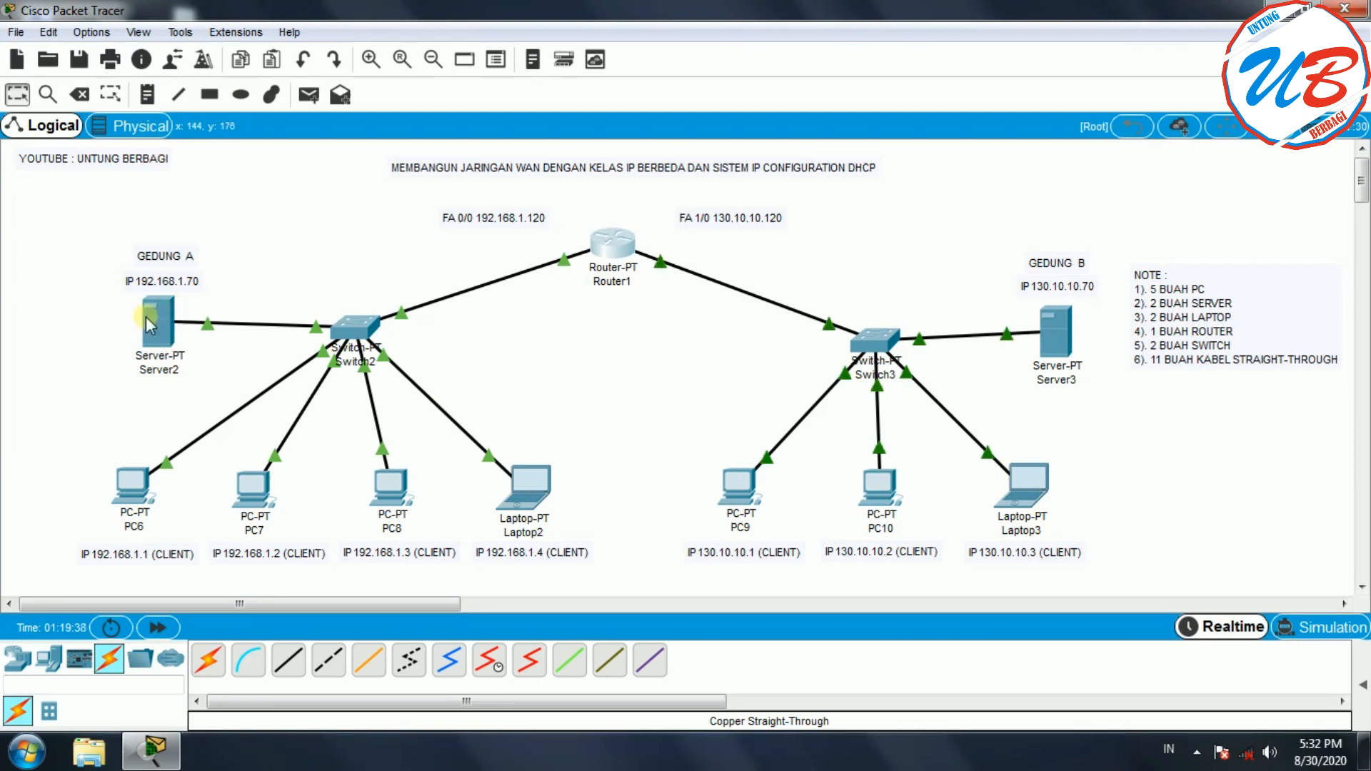
Step: Check both servers' IP details, then ping Server3 at 130.10.10.70 from Server2's command prompt
mouse_move(149, 325)
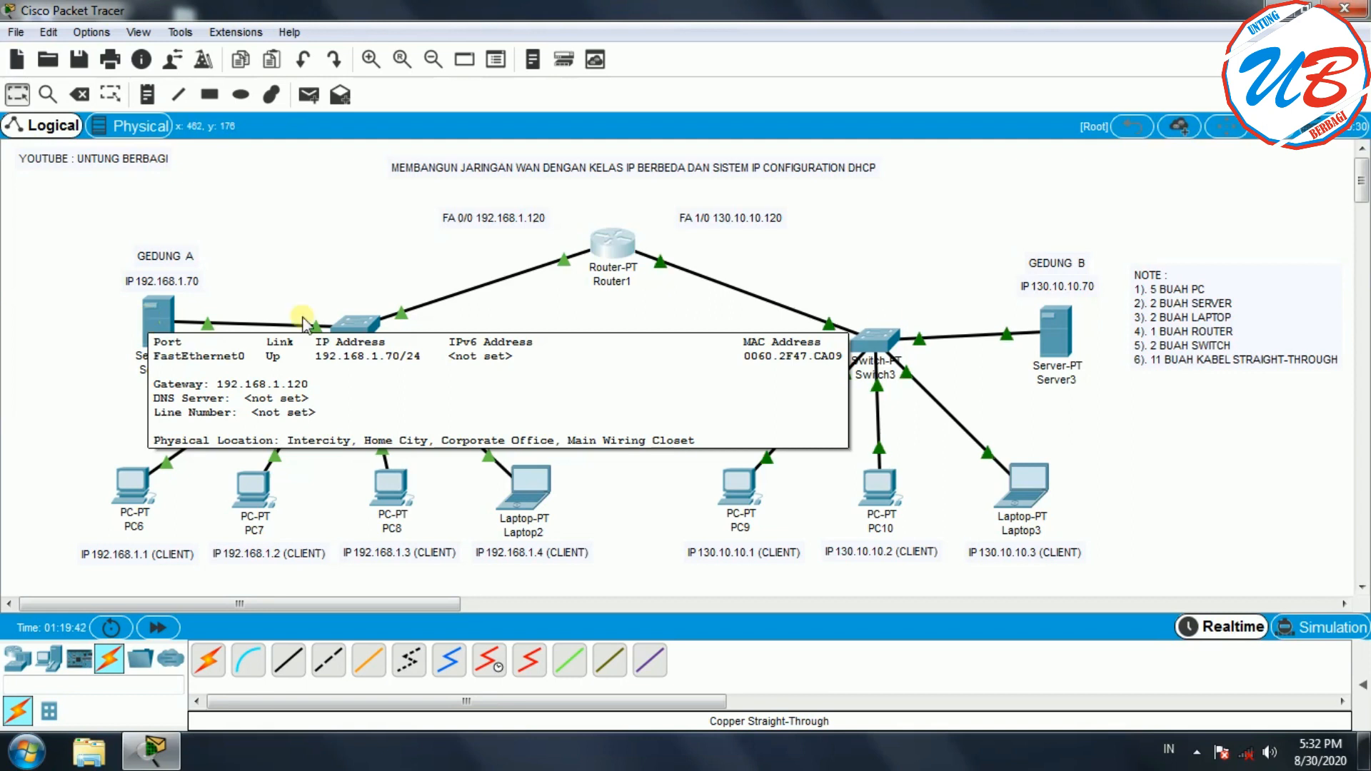
mouse_move(1057, 348)
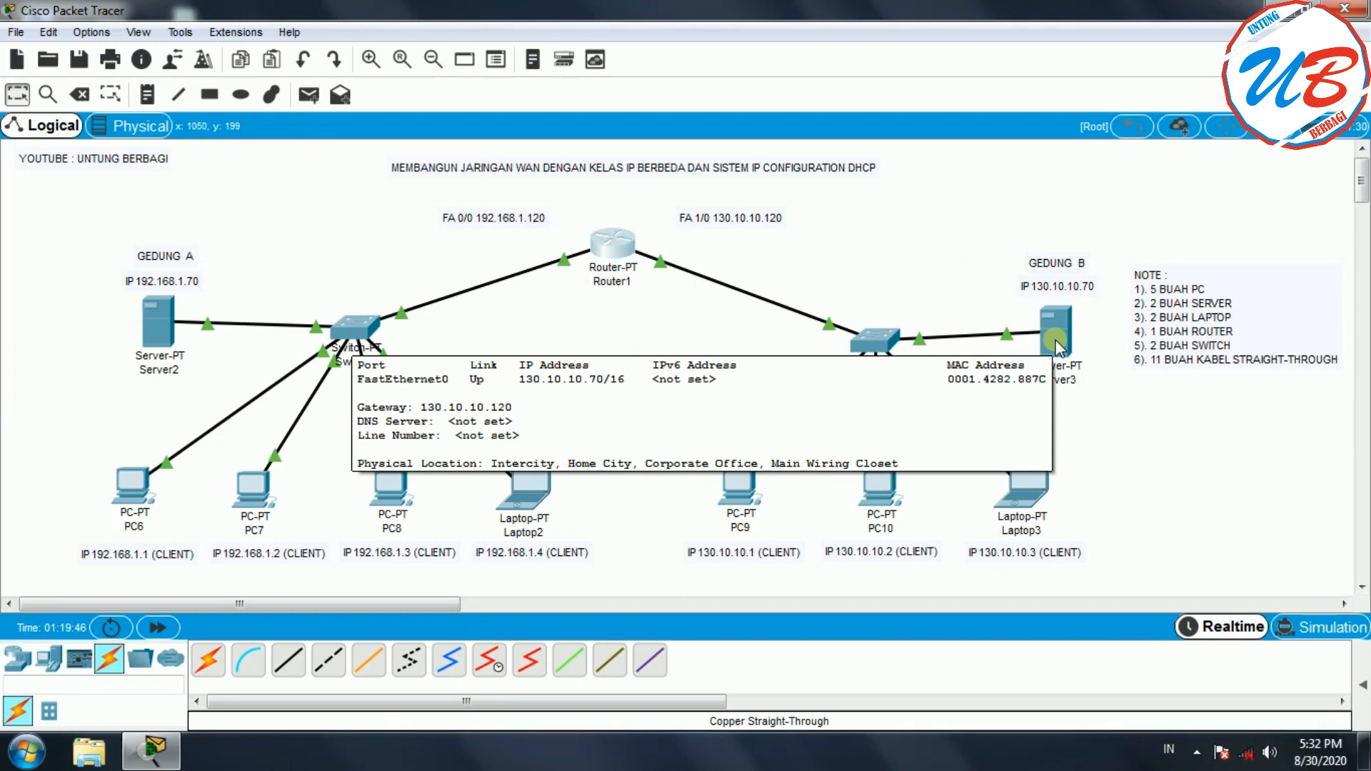
left_click(157, 330)
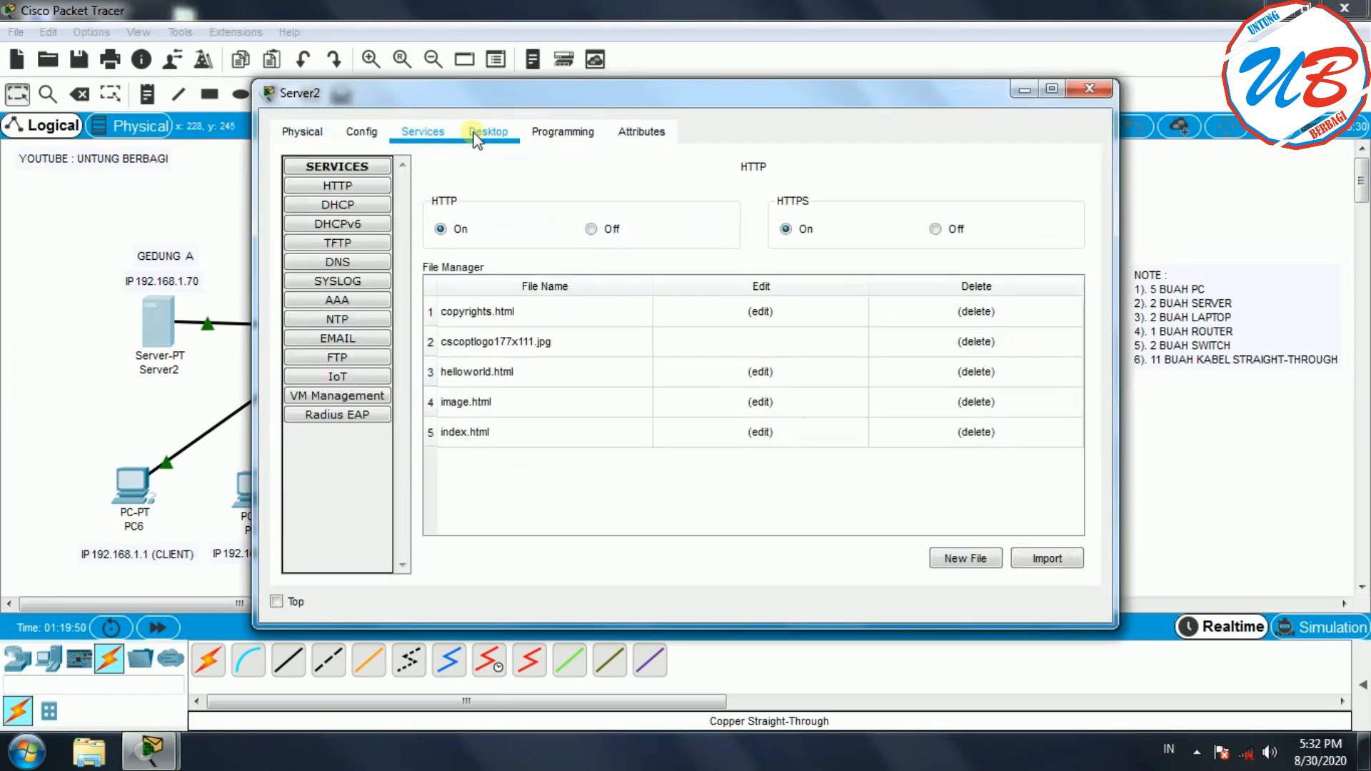
left_click(473, 132)
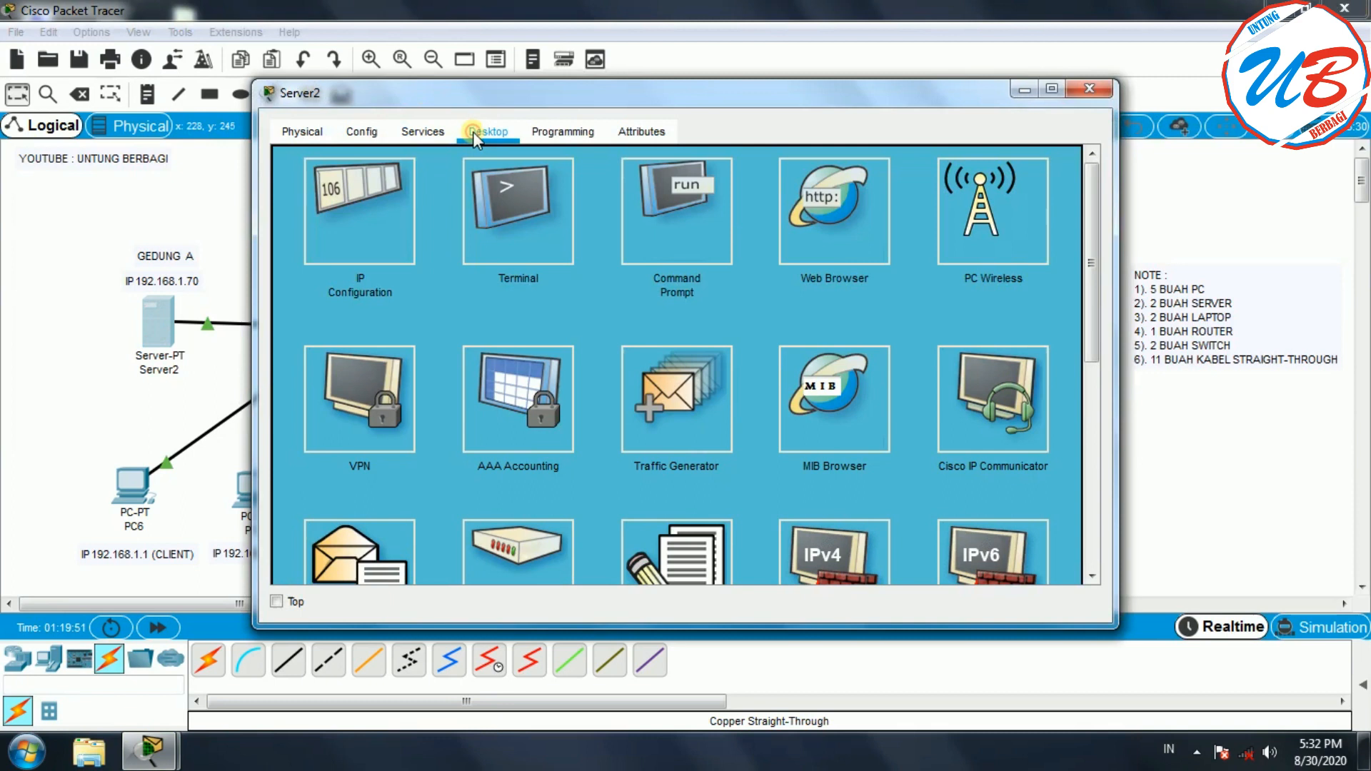
left_click(682, 197)
left_click_drag(804, 104, 752, 335)
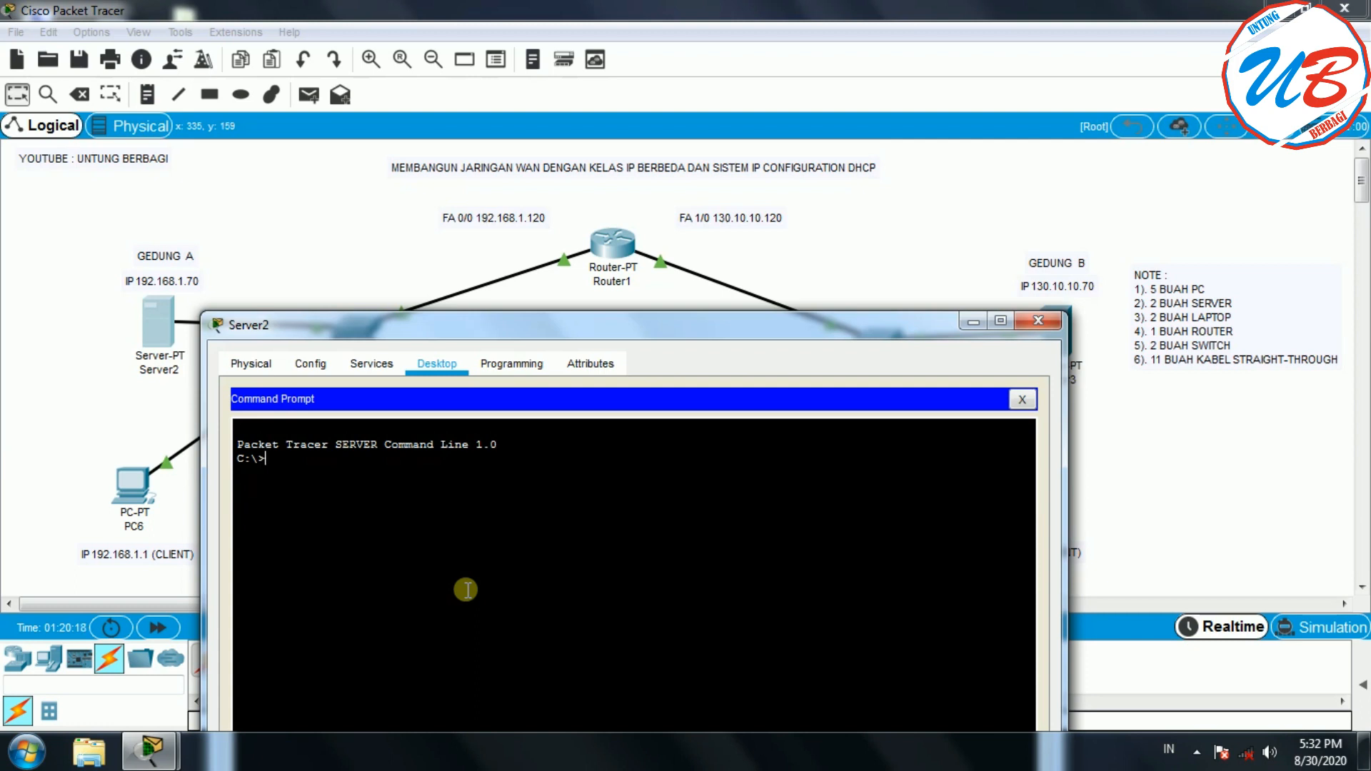
left_click_drag(561, 323, 514, 376)
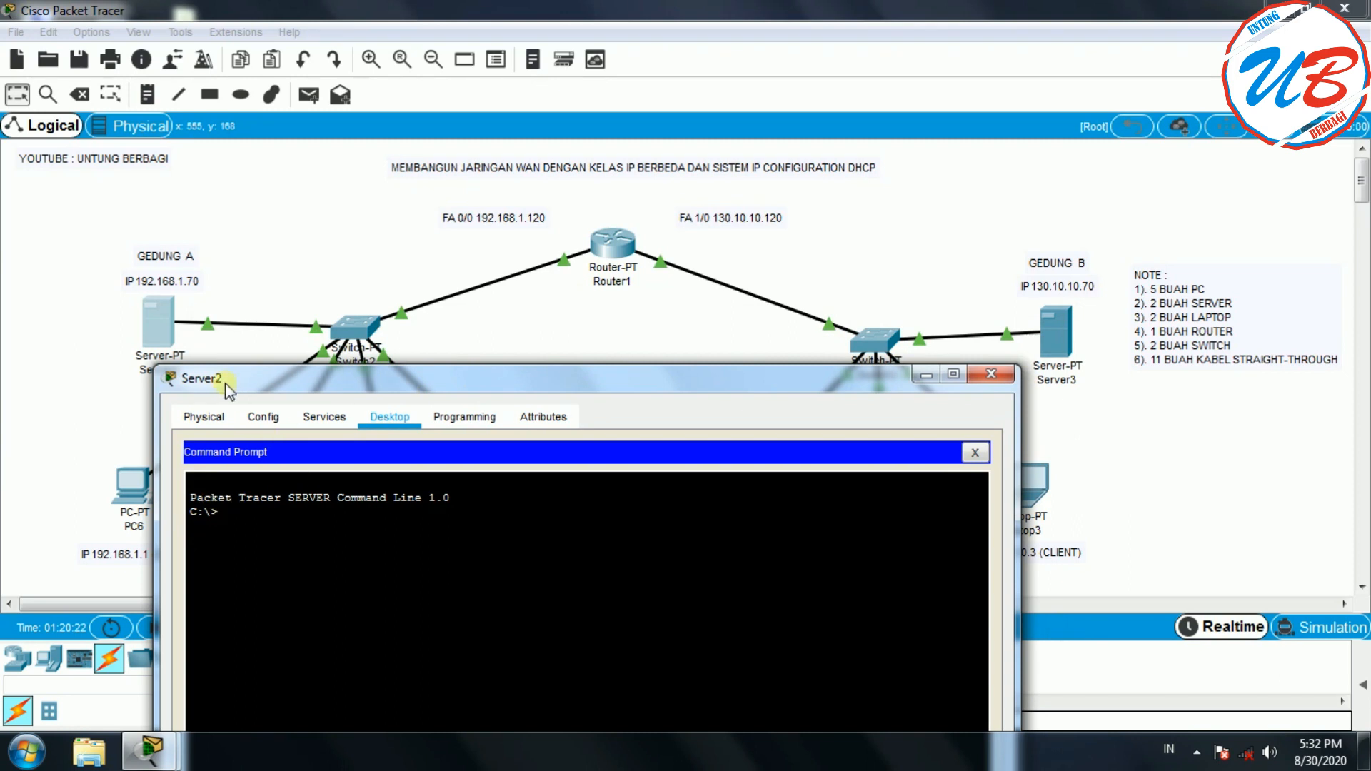
left_click_drag(355, 376, 339, 400)
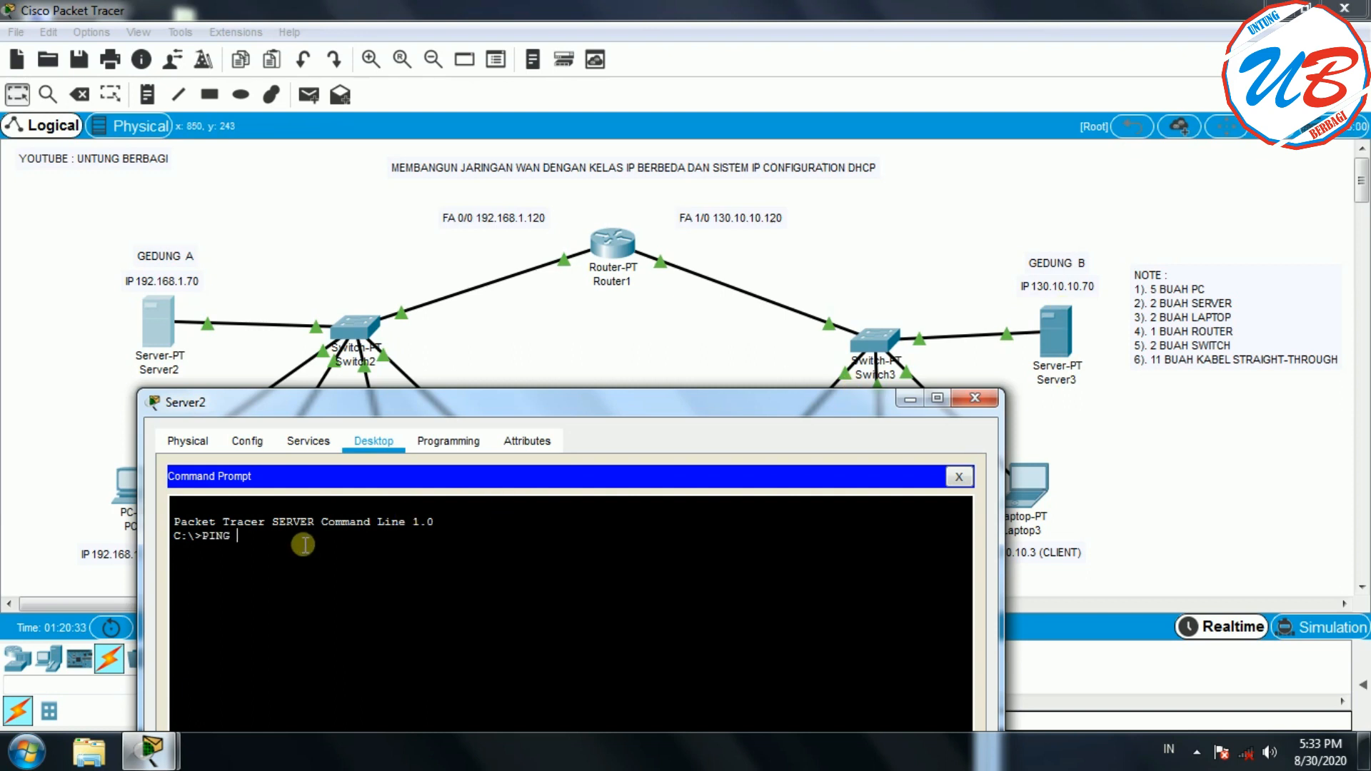
type(".10.10.70")
key("Return")
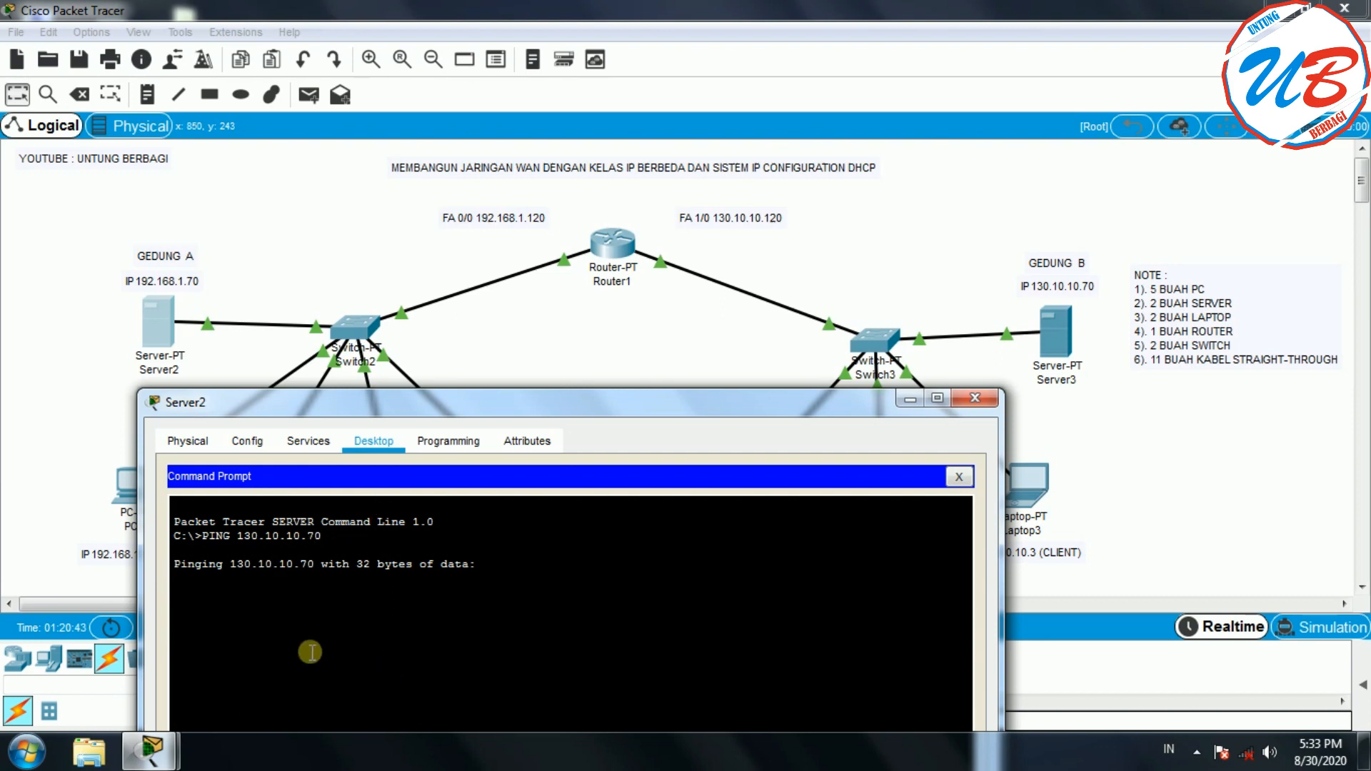
left_click_drag(410, 402, 414, 243)
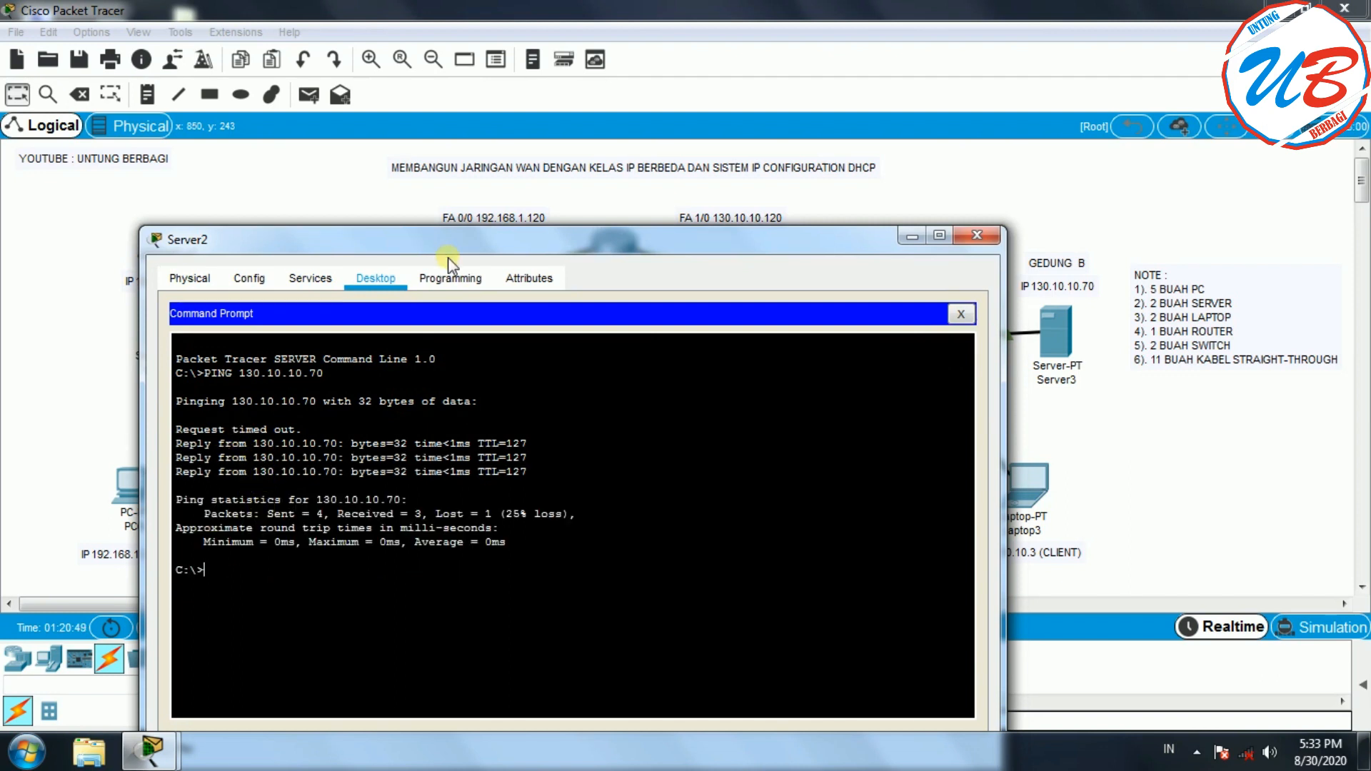
Step: Ping PC6 at 192.168.1.1 from Server2's command prompt, keeping the Building A clients visible
left_click_drag(450, 250, 643, 355)
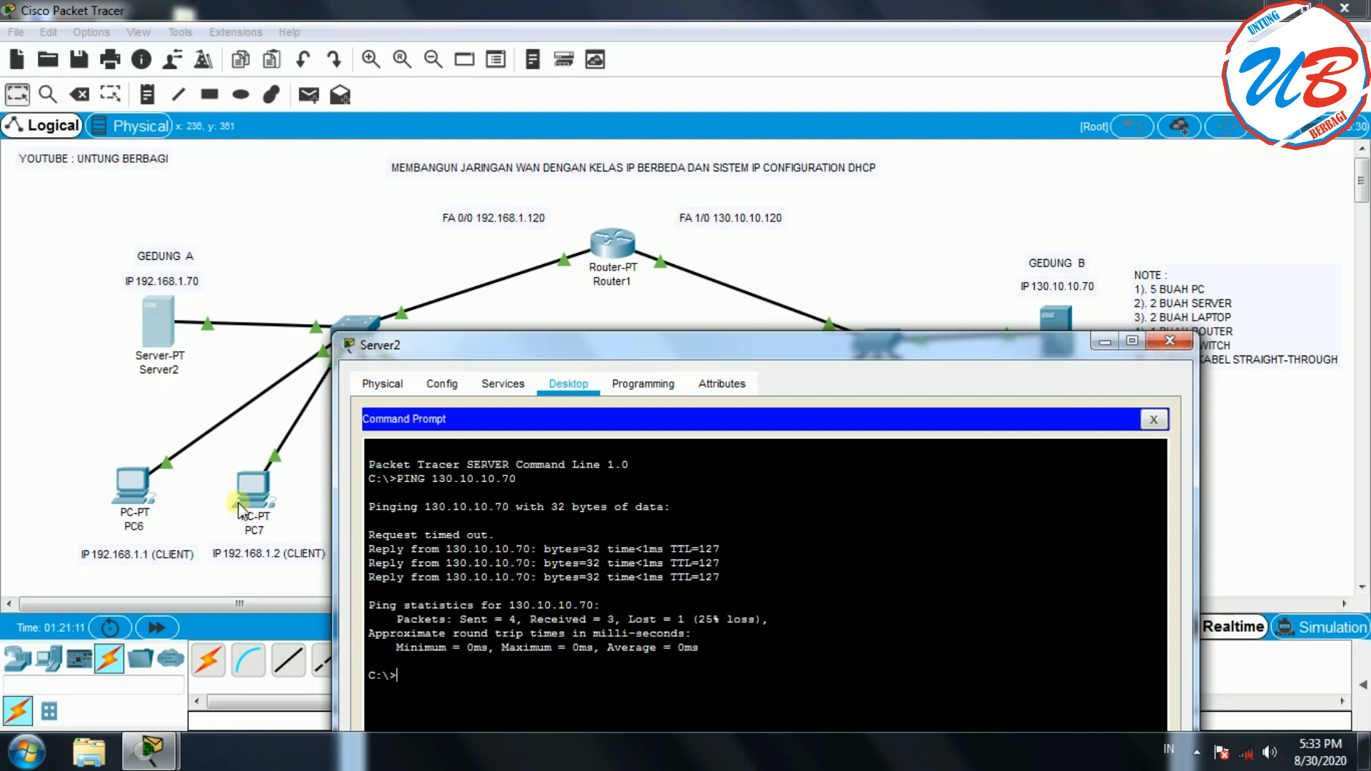
left_click_drag(675, 353, 881, 239)
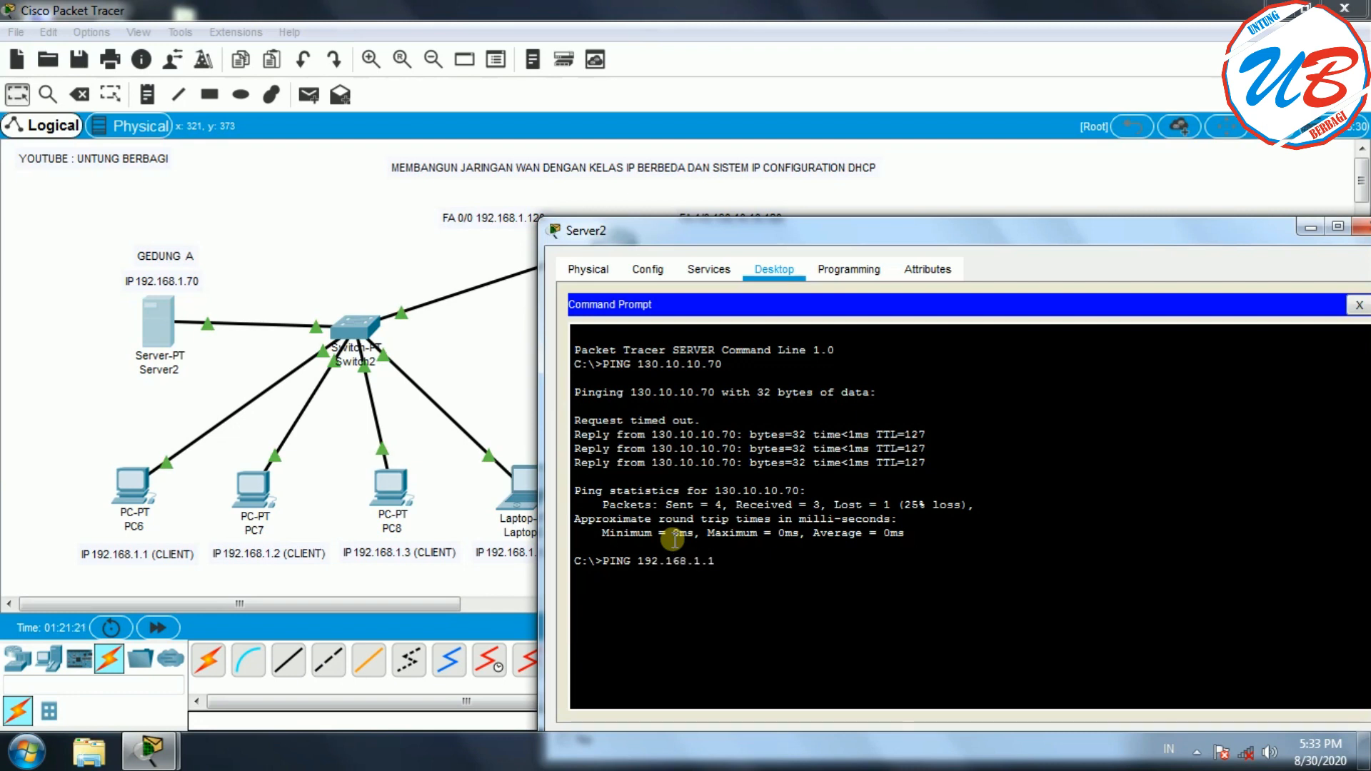
key("Return")
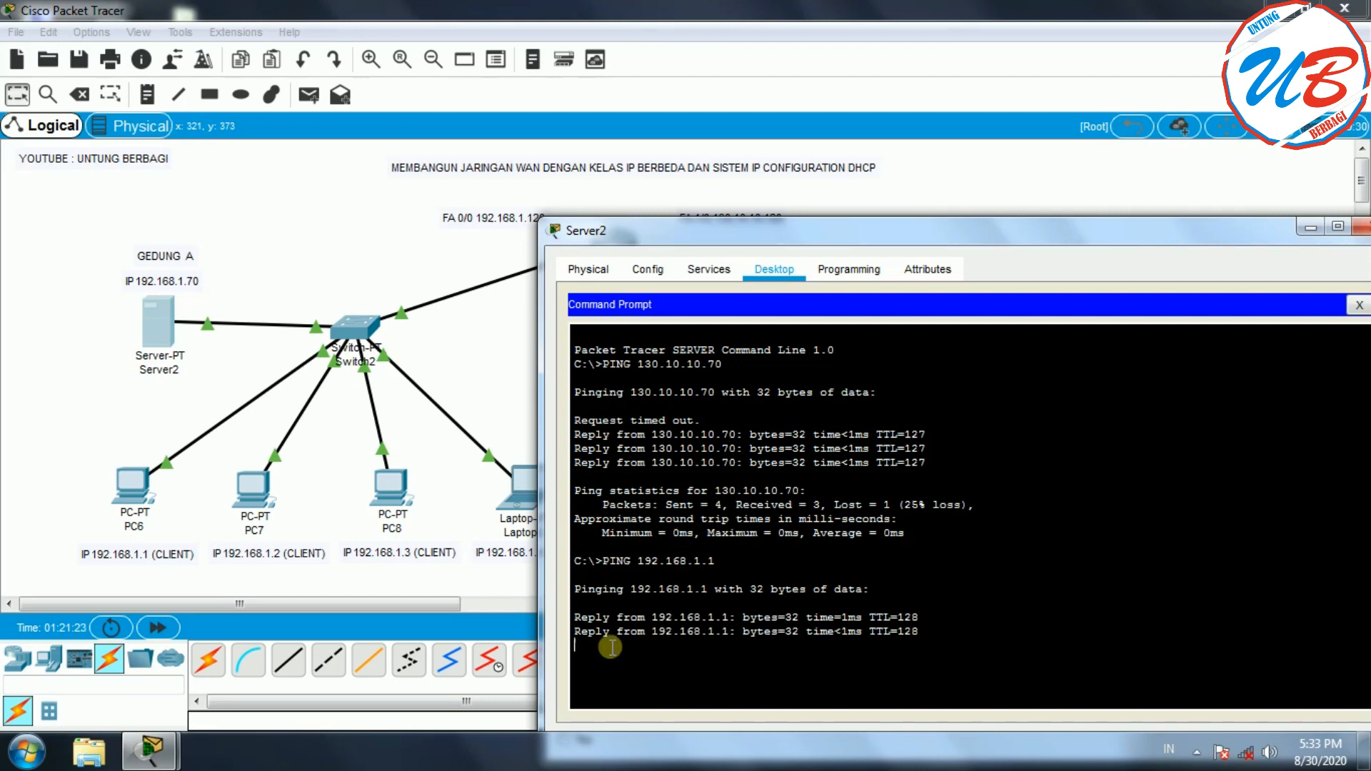
Step: Narrow the Server2 window, ping the Building B client at 130.10.10.1 from its command prompt, and close the window
left_click_drag(1025, 237, 510, 377)
left_click_drag(277, 373, 258, 241)
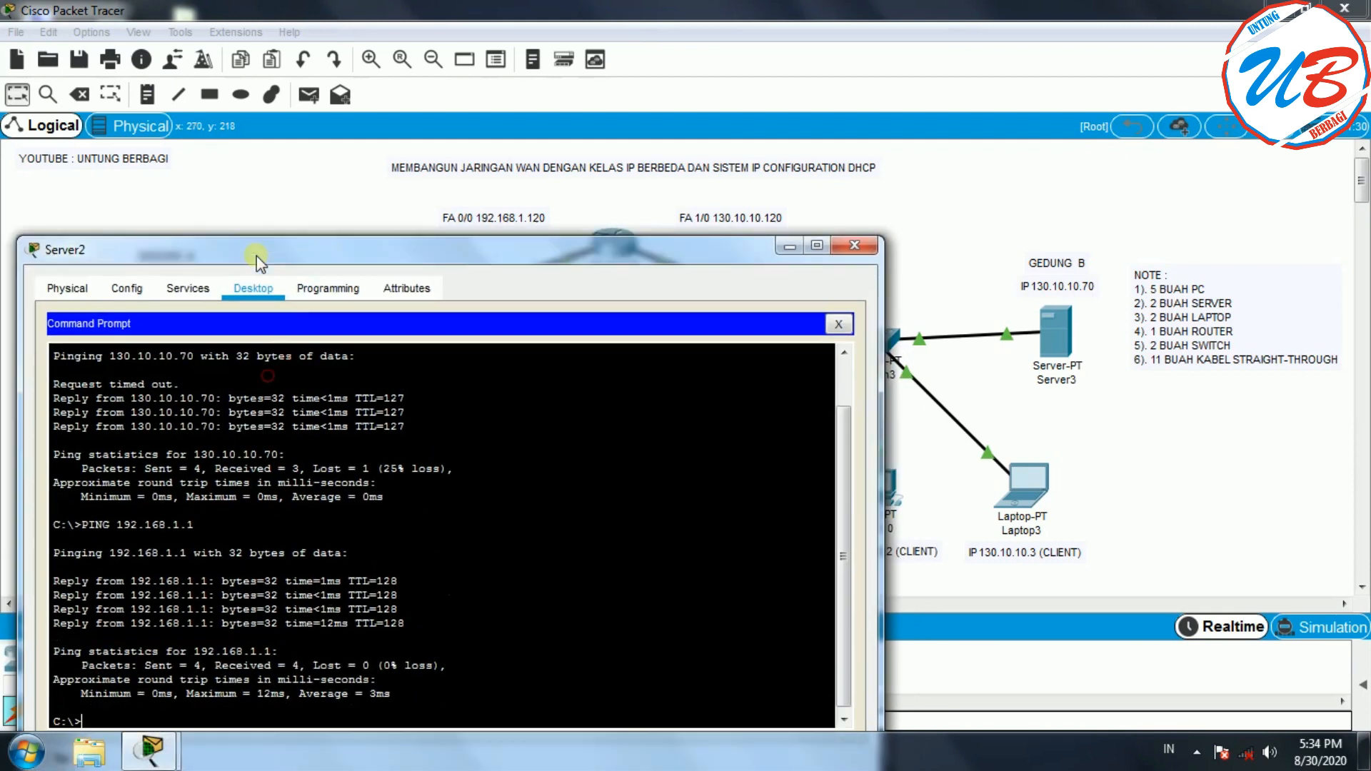
left_click_drag(885, 393, 634, 393)
left_click_drag(442, 240, 507, 235)
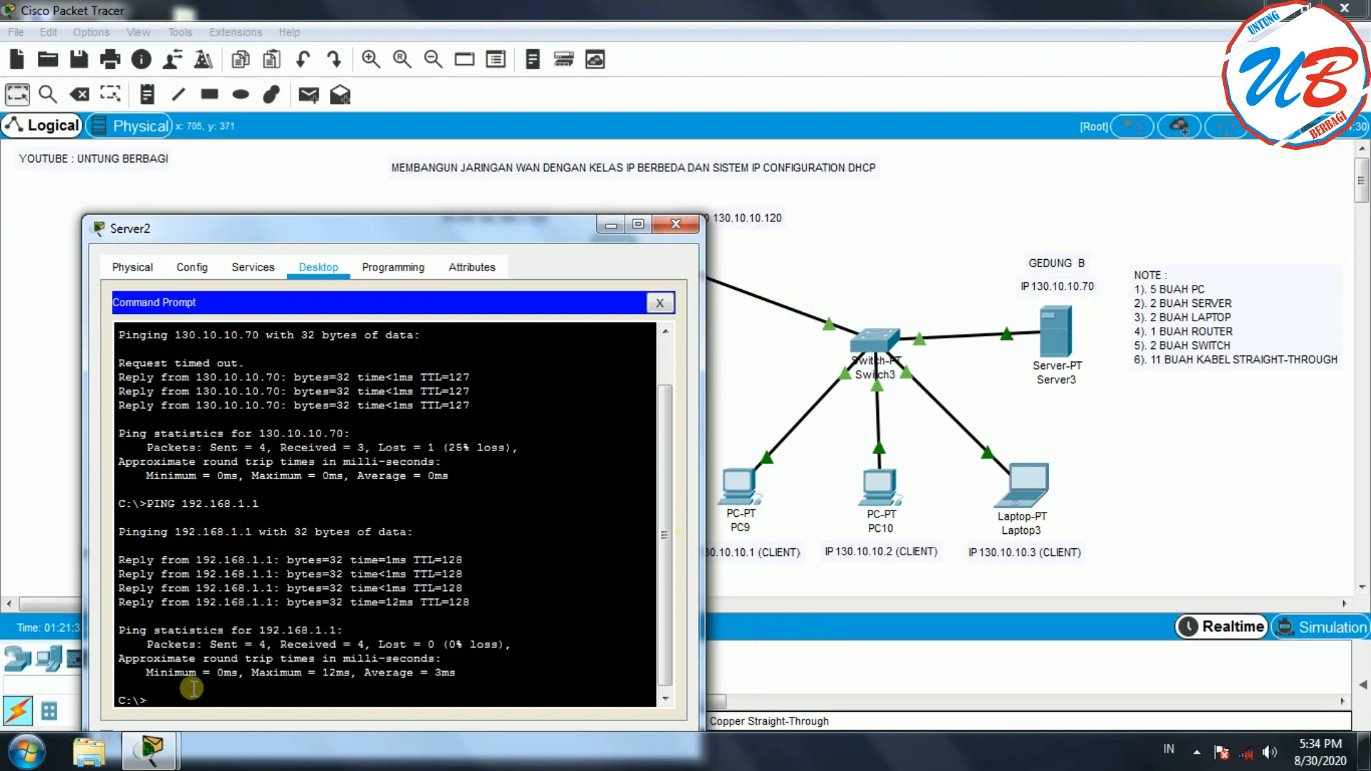
type("192")
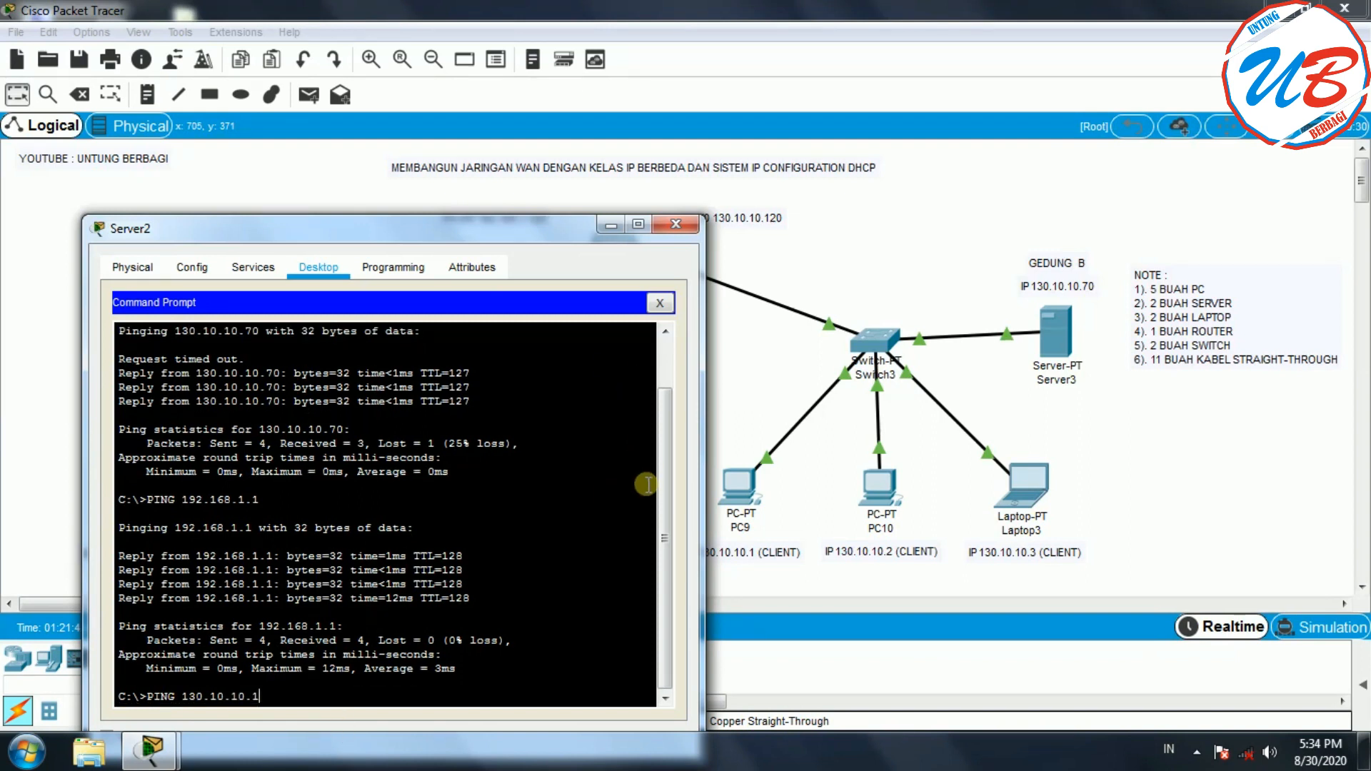
left_click_drag(568, 238, 494, 178)
key("Return")
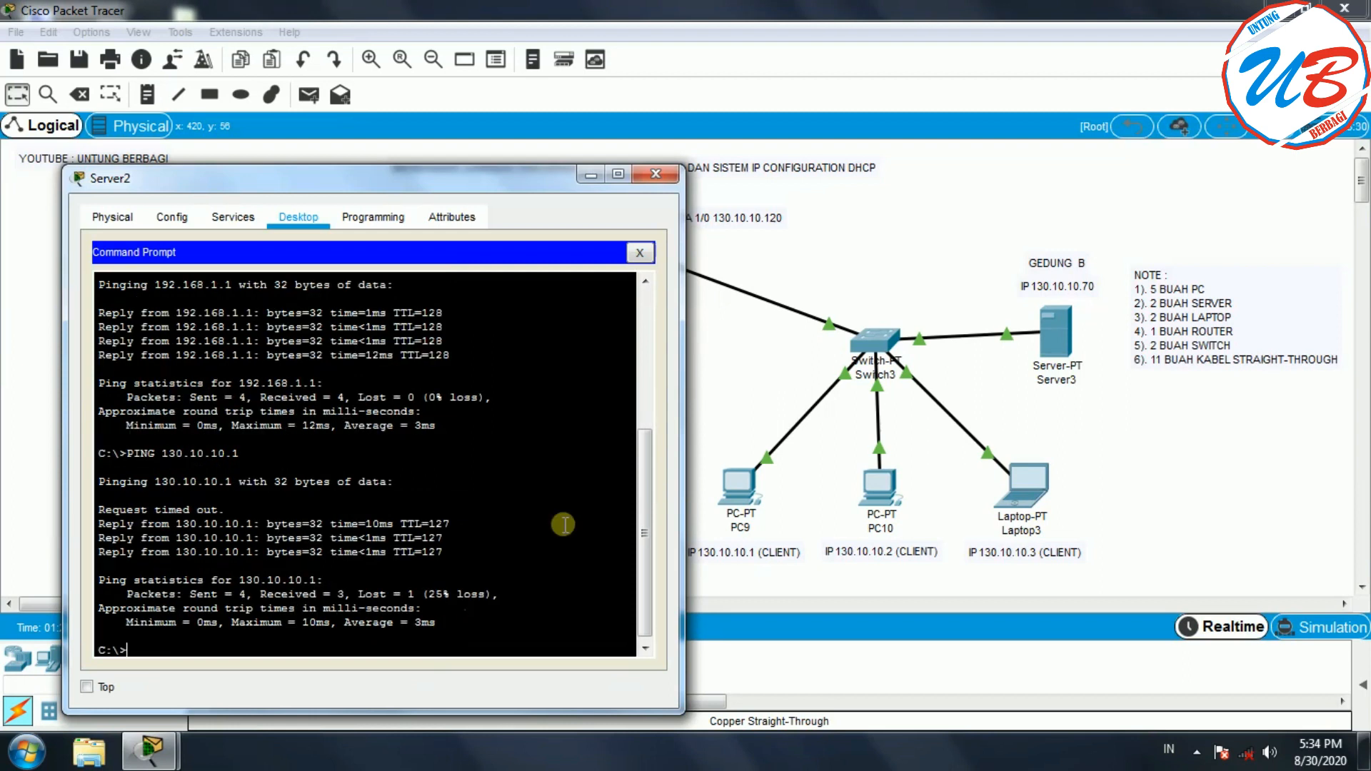
left_click(650, 174)
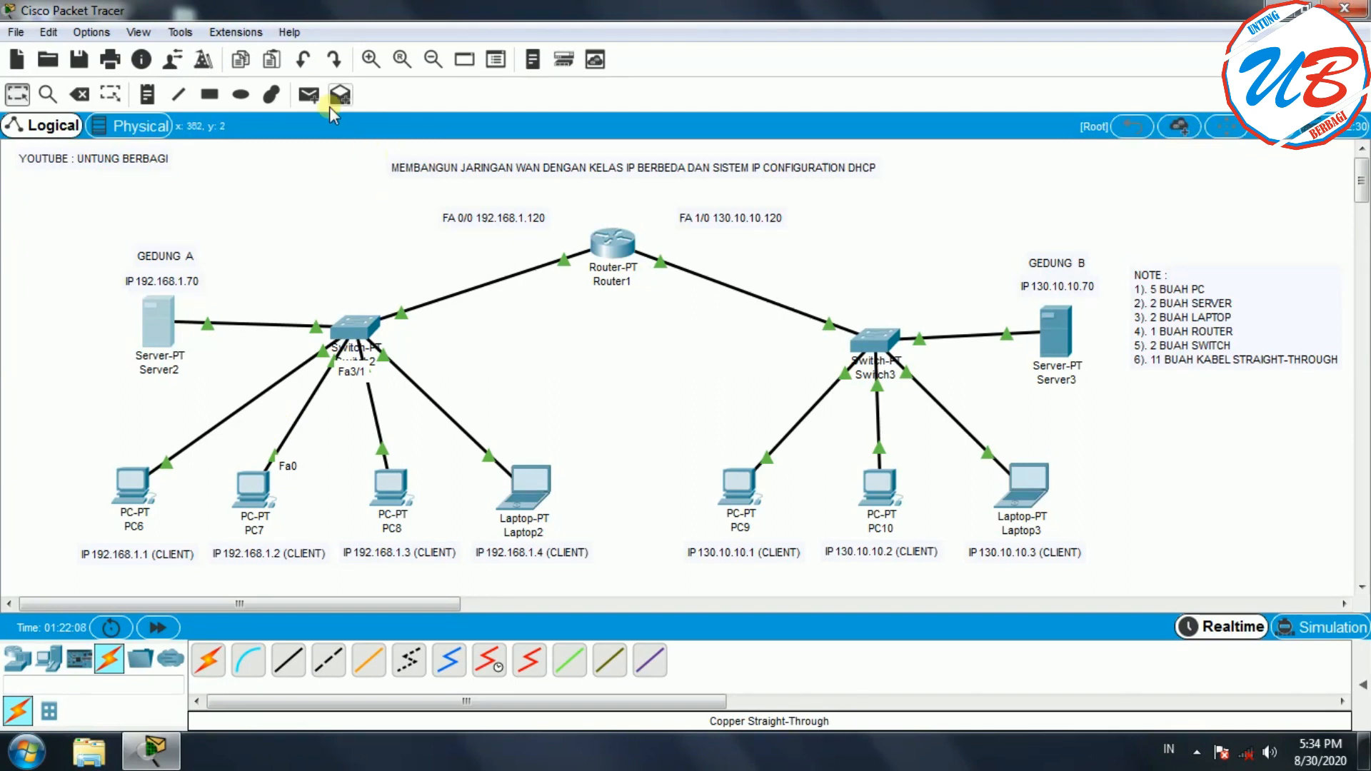
Step: Send a simple PDU from Server2 to PC10 and show the PDU list to check its status
left_click(309, 95)
left_click(163, 325)
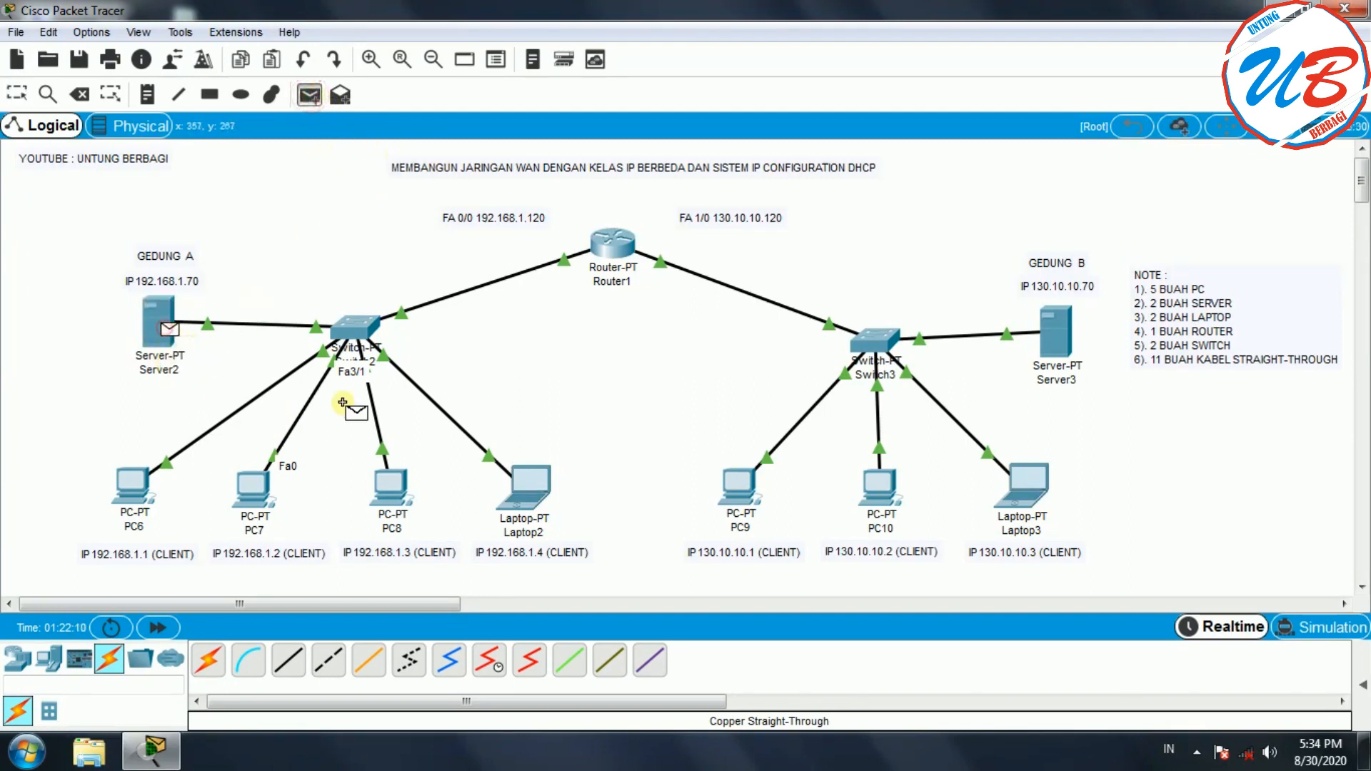
left_click(878, 485)
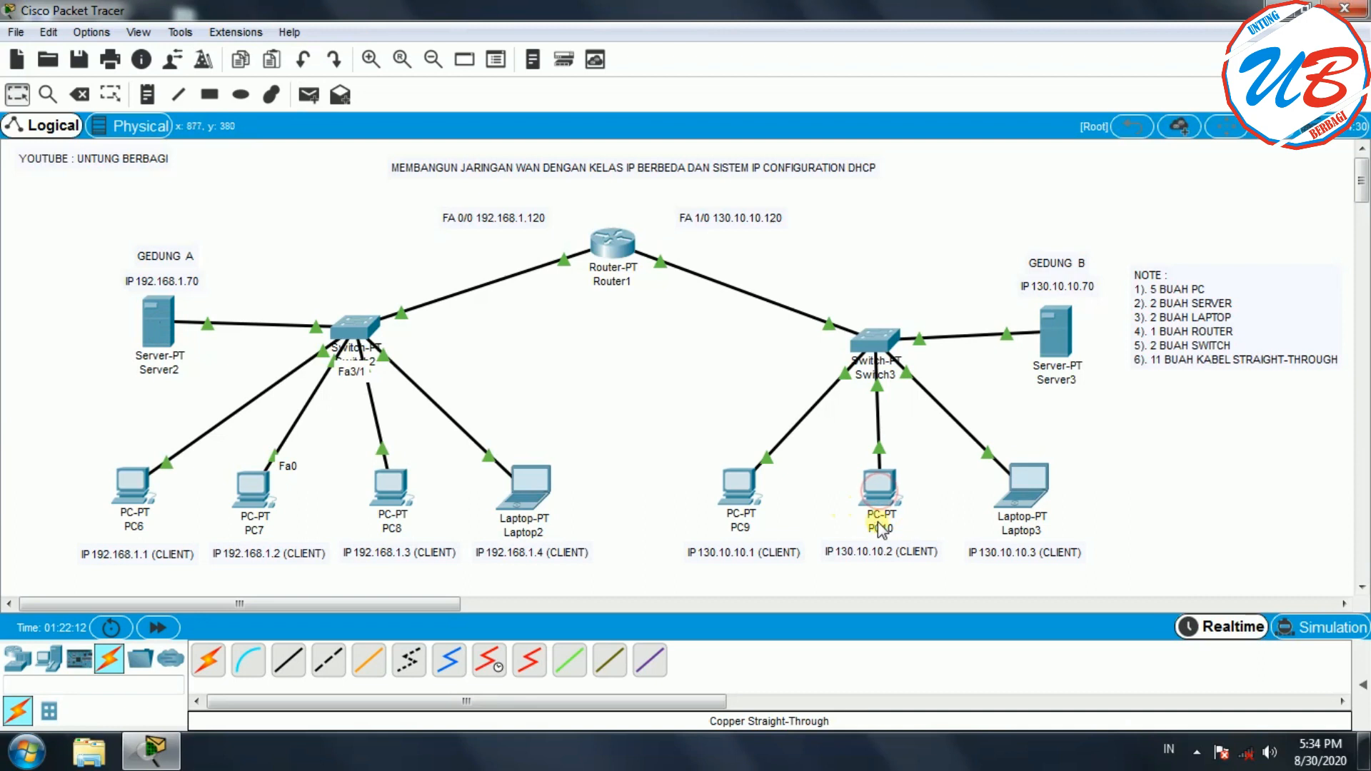
left_click(1362, 687)
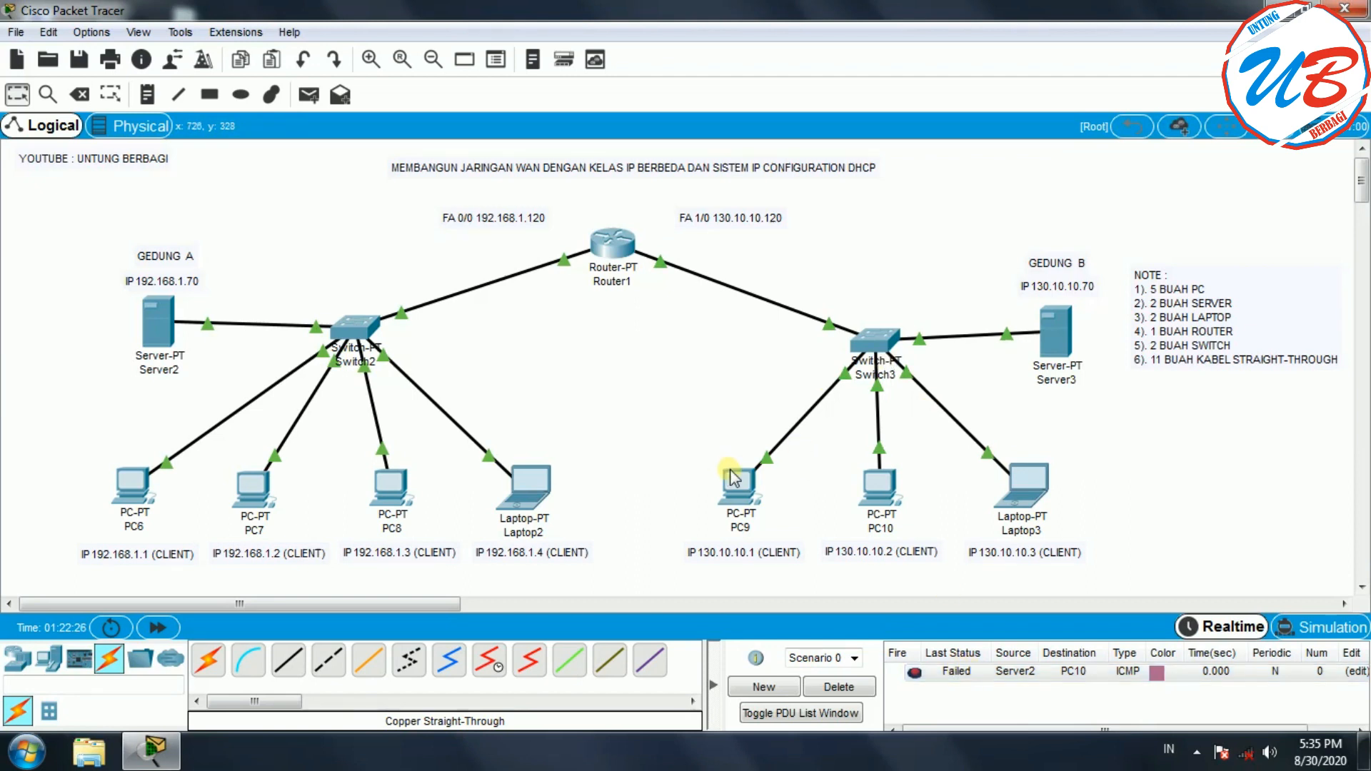
Step: Check PC9's IP details and send another simple PDU from Server2 to PC10
mouse_move(730, 470)
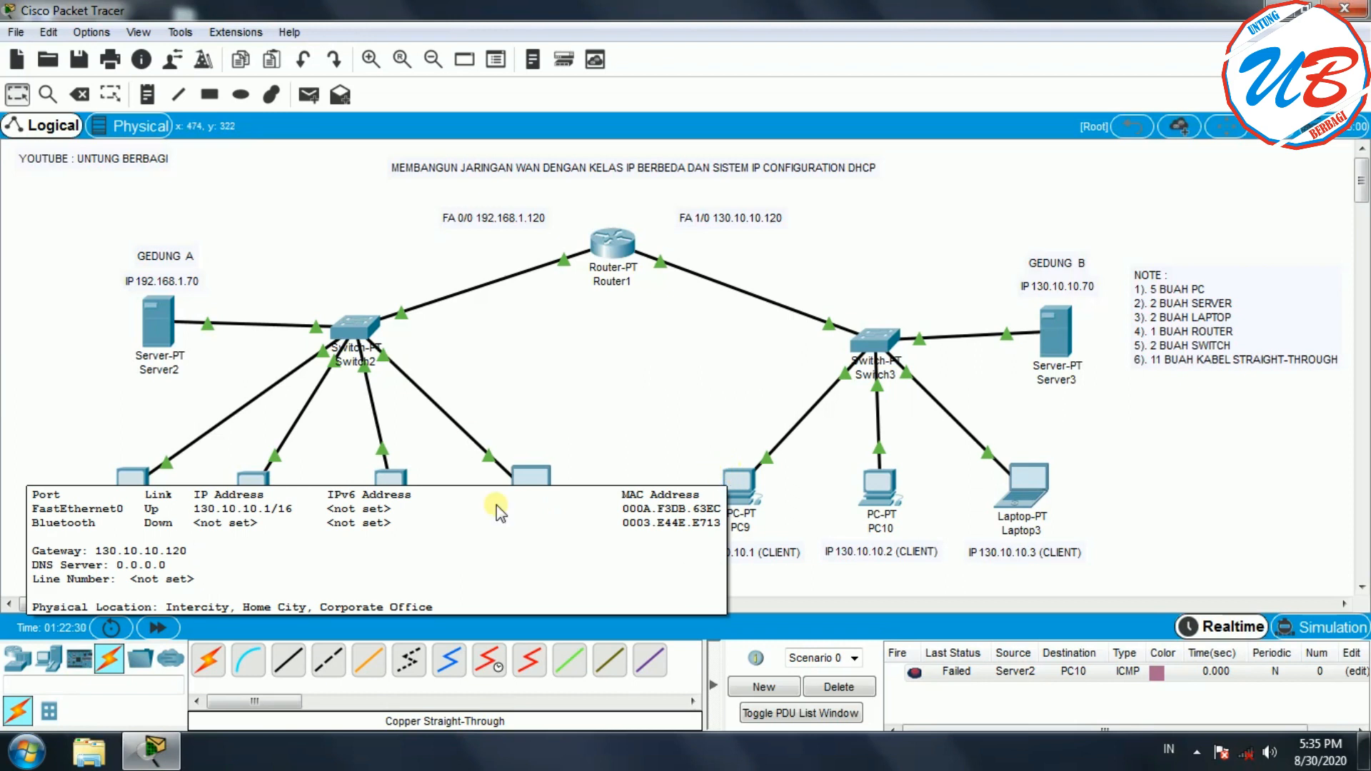
left_click(309, 94)
left_click(171, 351)
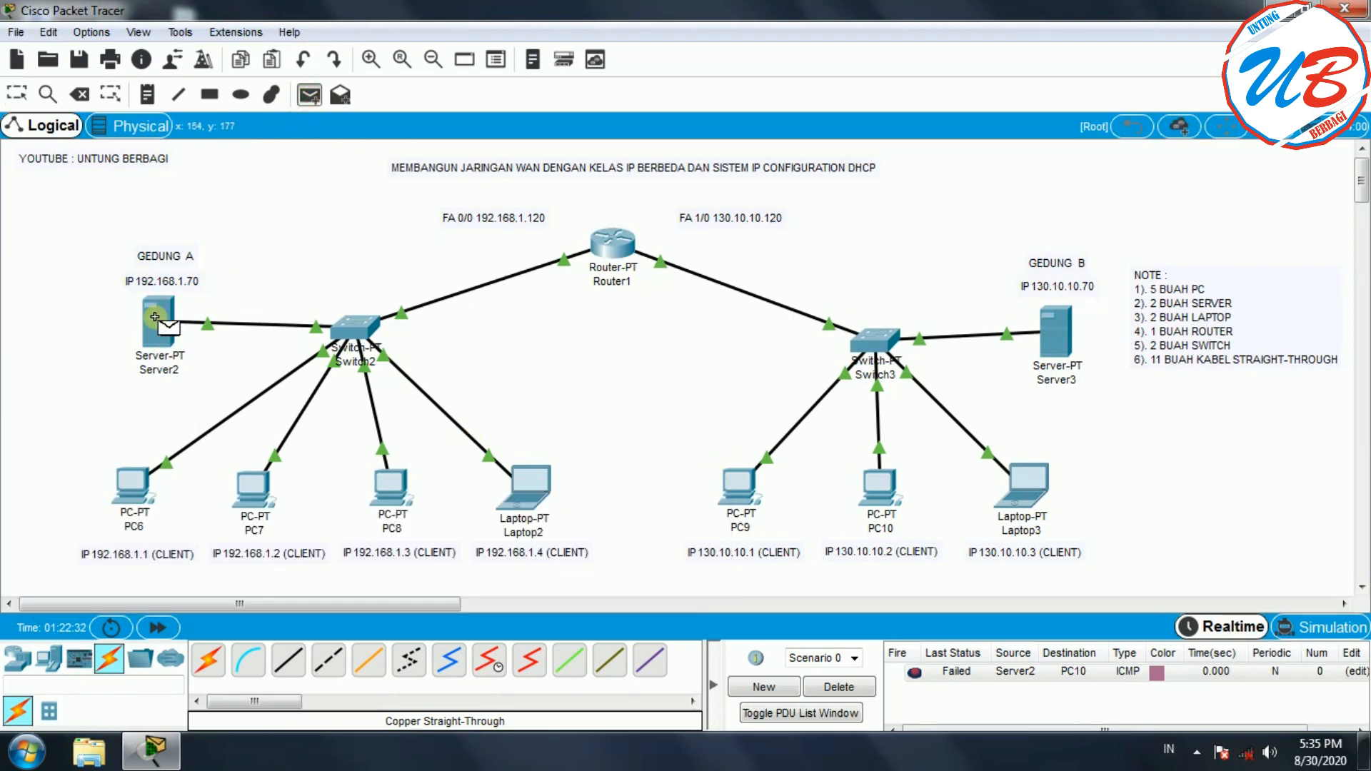
left_click(878, 493)
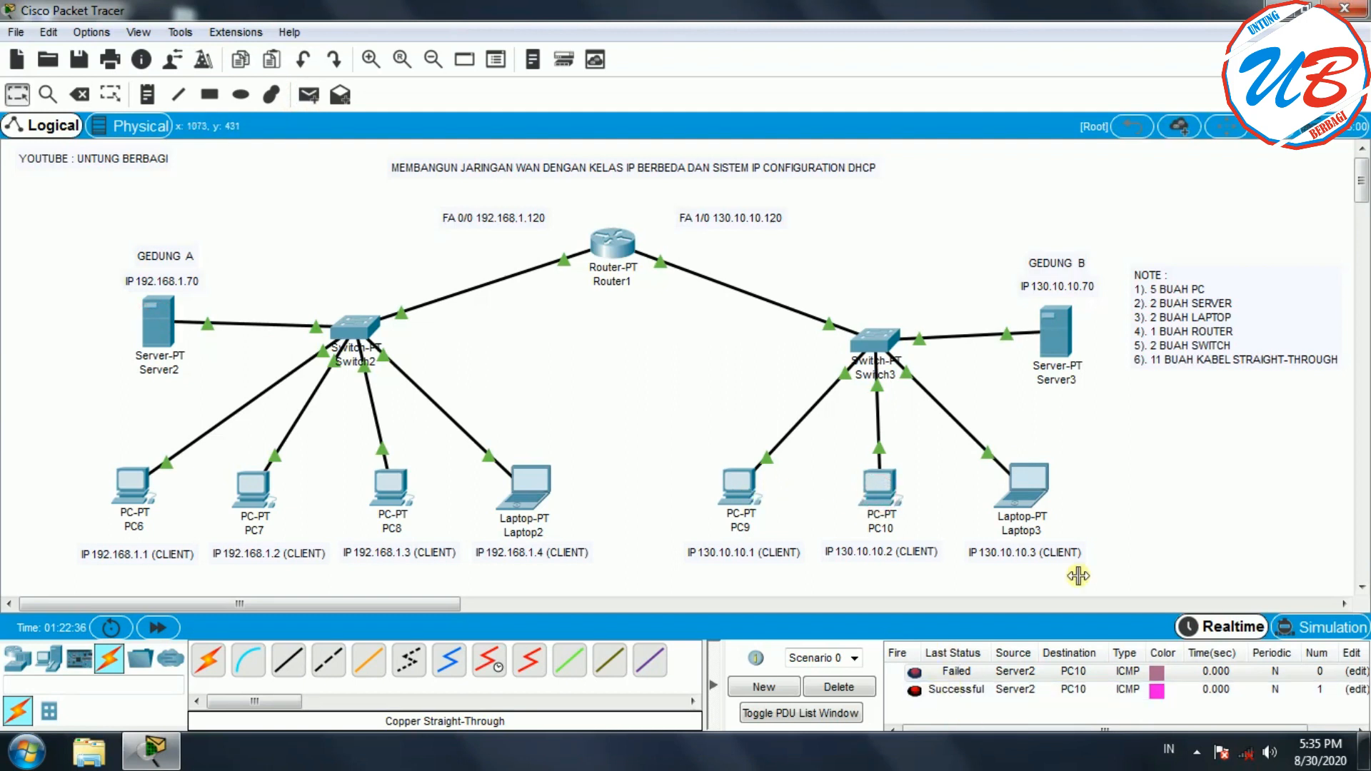
Step: Send two simple PDUs in succession from Server2 to Laptop3 and check their statuses in the PDU list
left_click(309, 96)
left_click(168, 329)
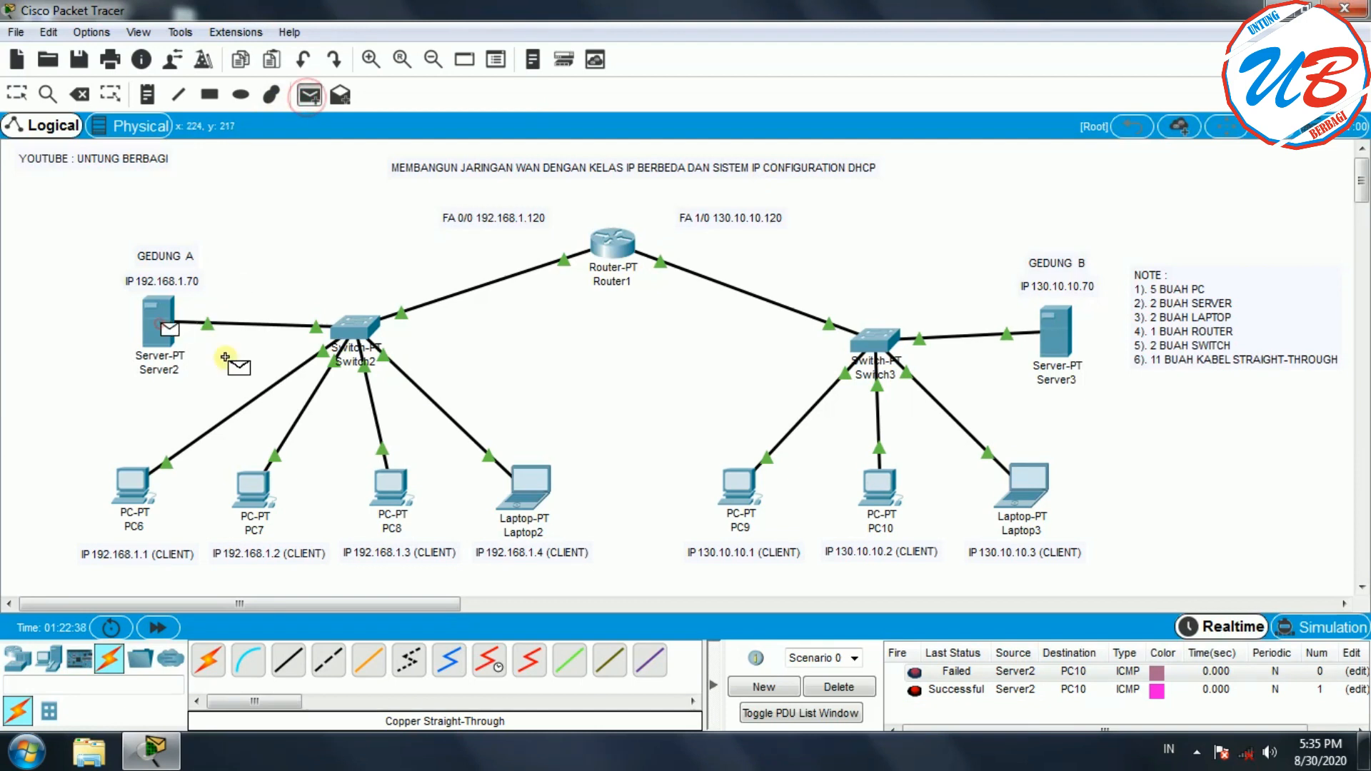
left_click(1029, 489)
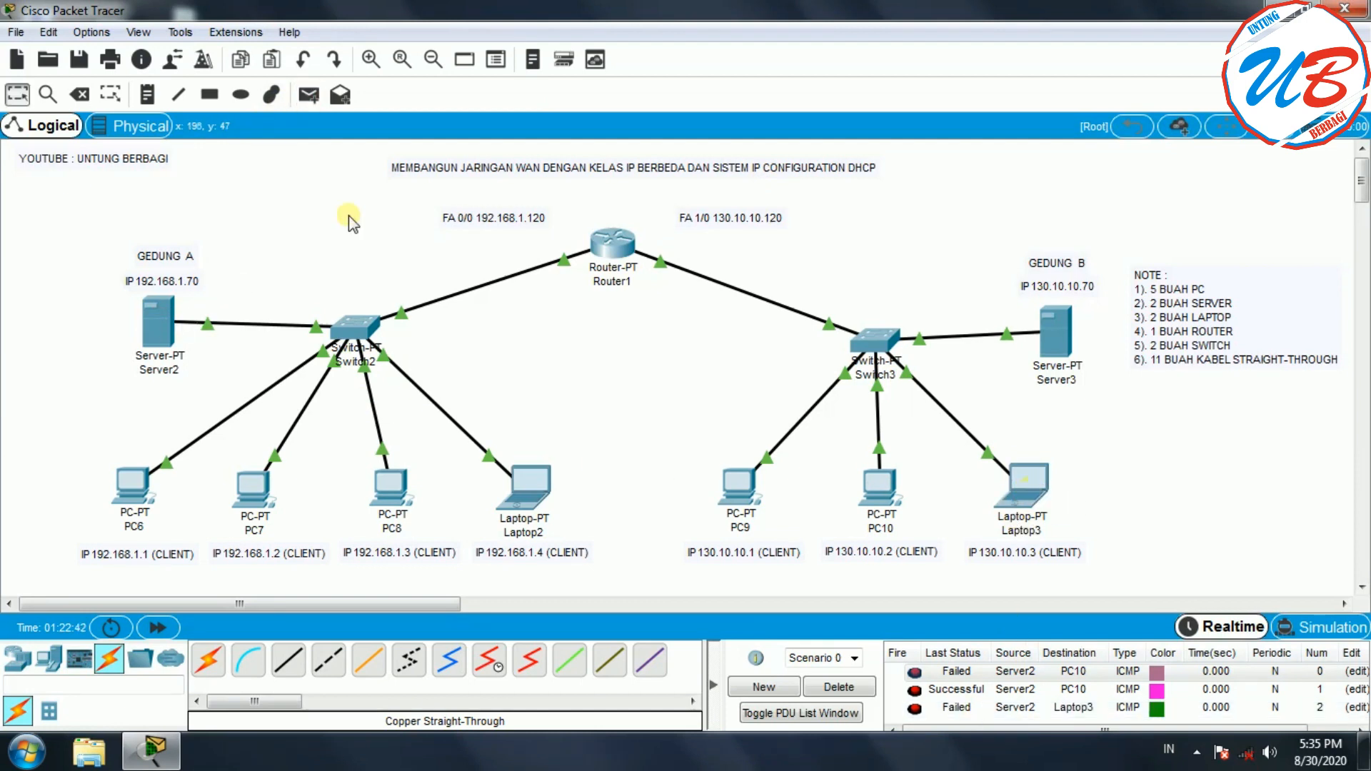
left_click(308, 95)
left_click(159, 325)
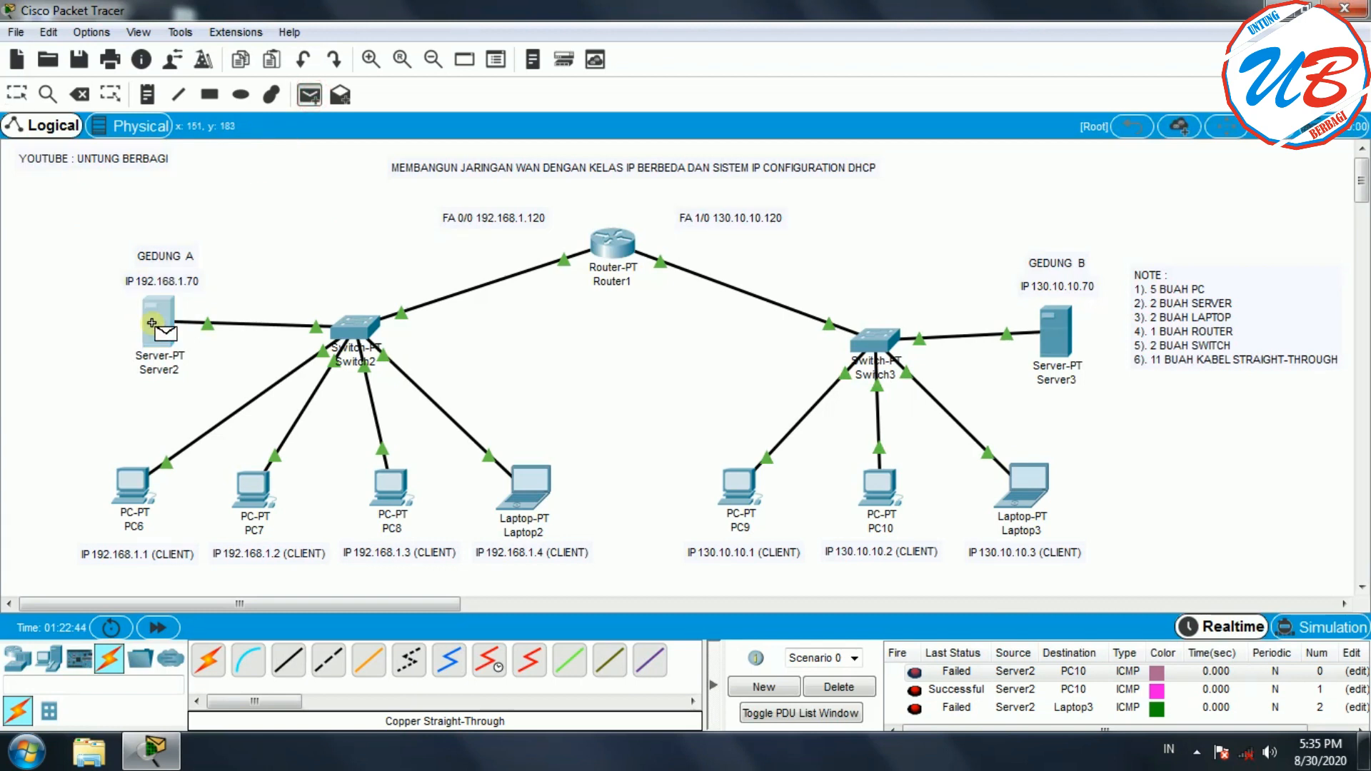
left_click(1027, 485)
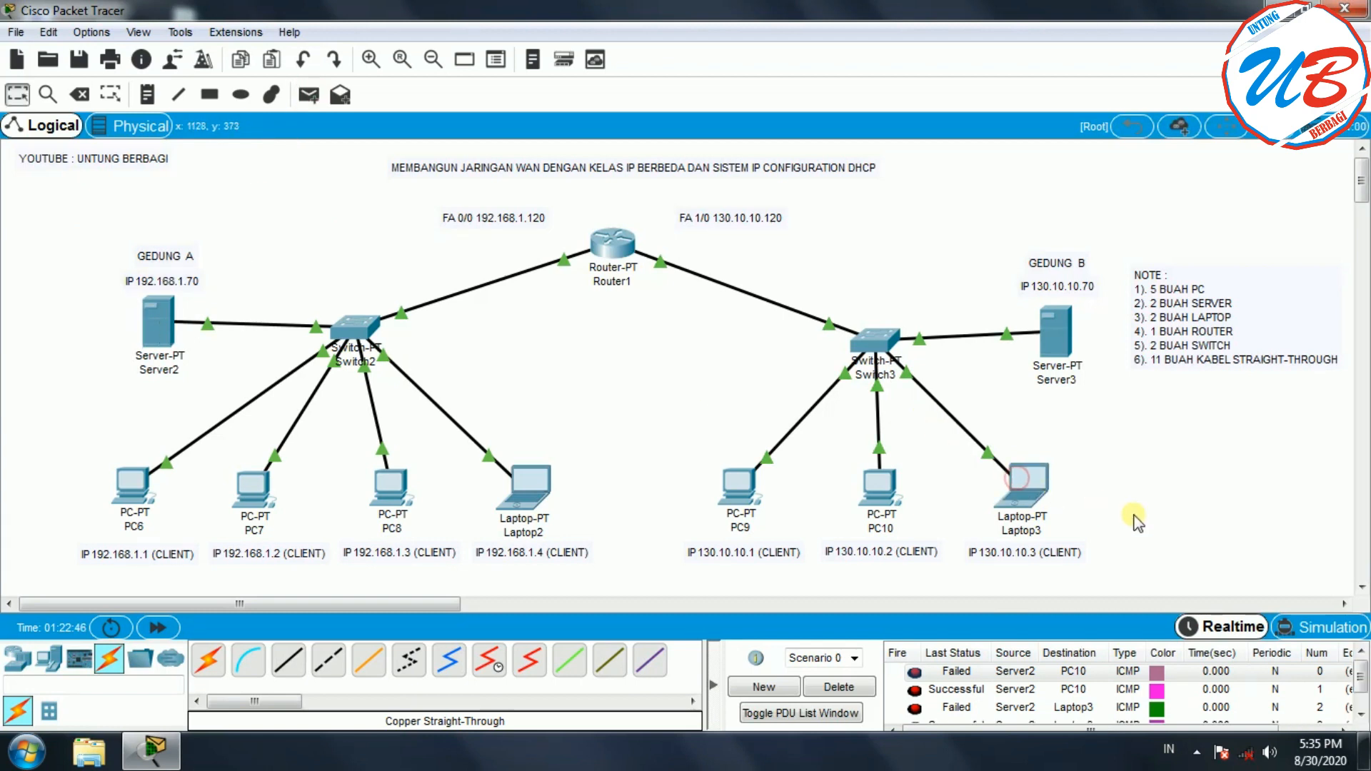
scroll(1127, 519, "down", 3)
scroll(1126, 679, "down", 1)
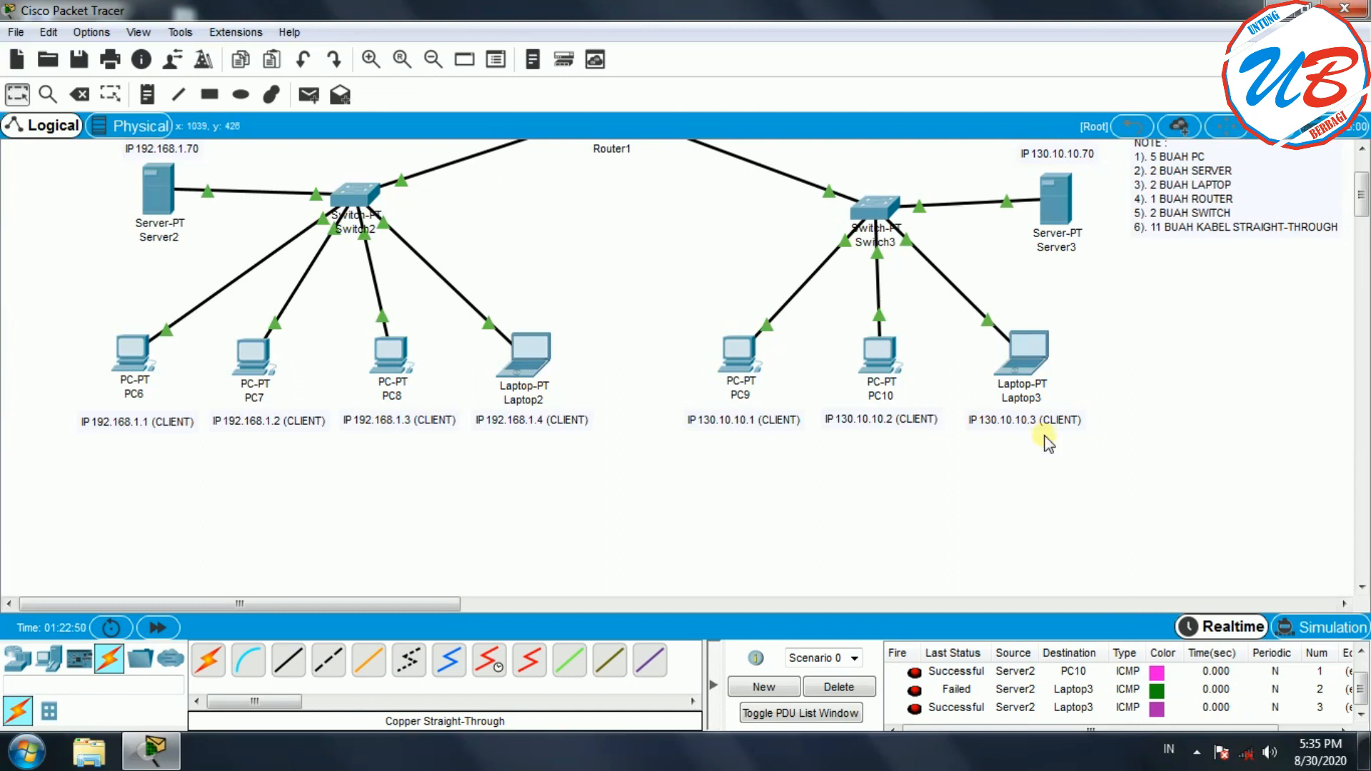
scroll(1363, 182, "up", 3)
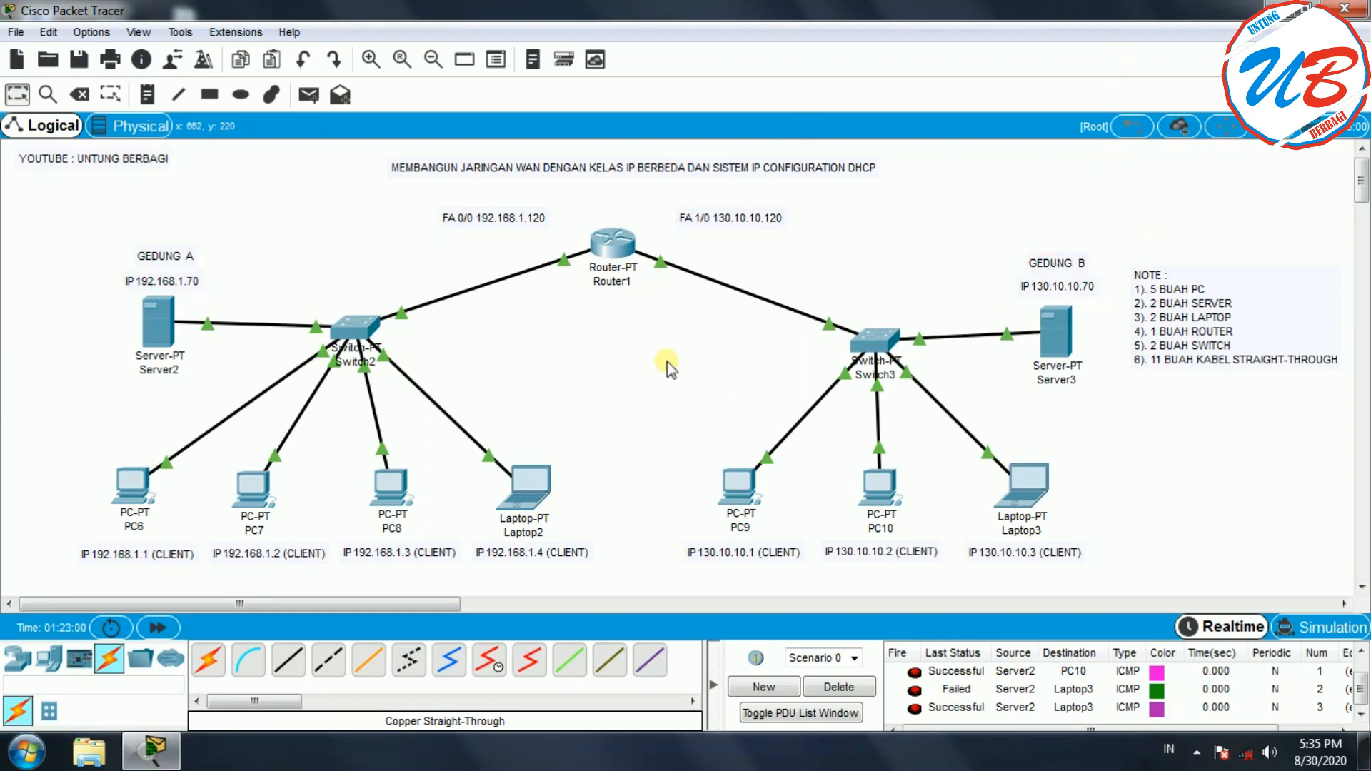
Step: Send a simple PDU from PC7 to PC9 and check its status in the PDU list
left_click(308, 94)
left_click(269, 502)
left_click(740, 487)
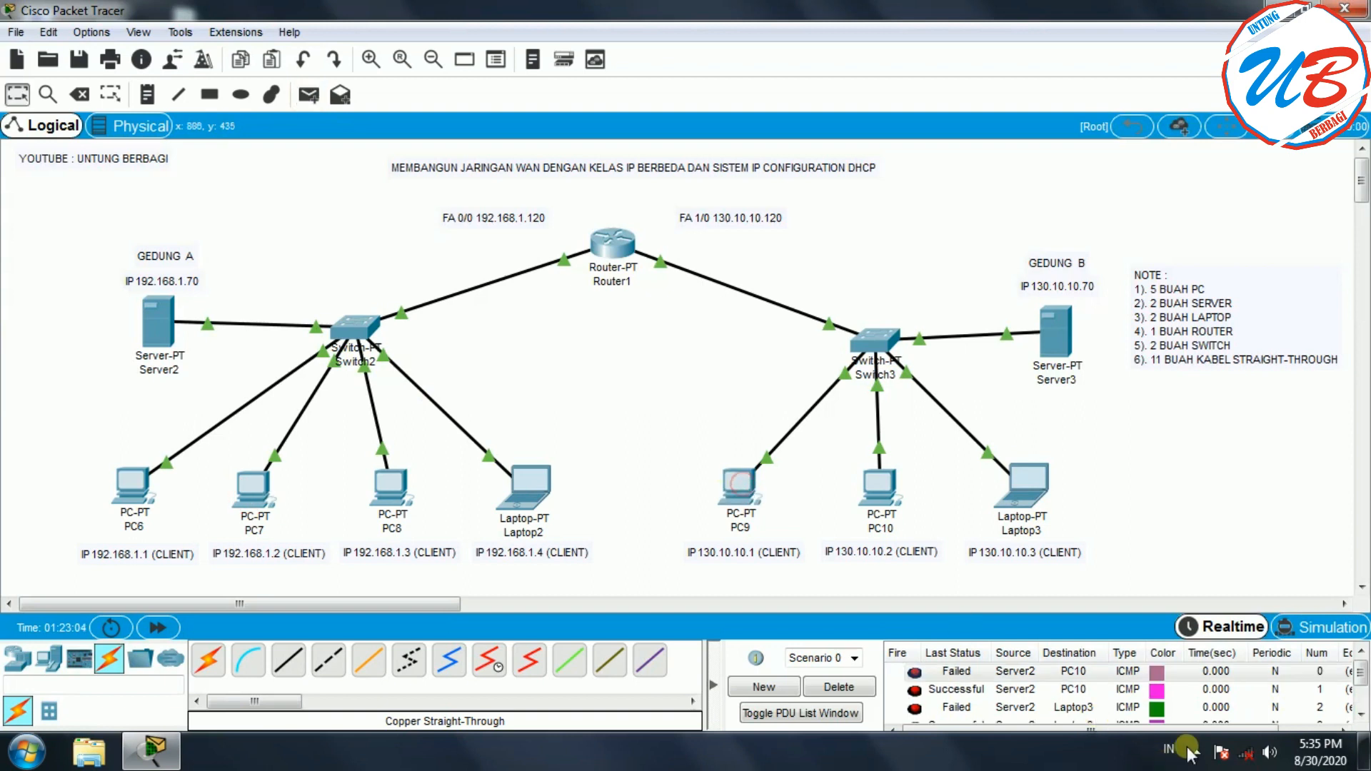
scroll(1159, 699, "down", 1)
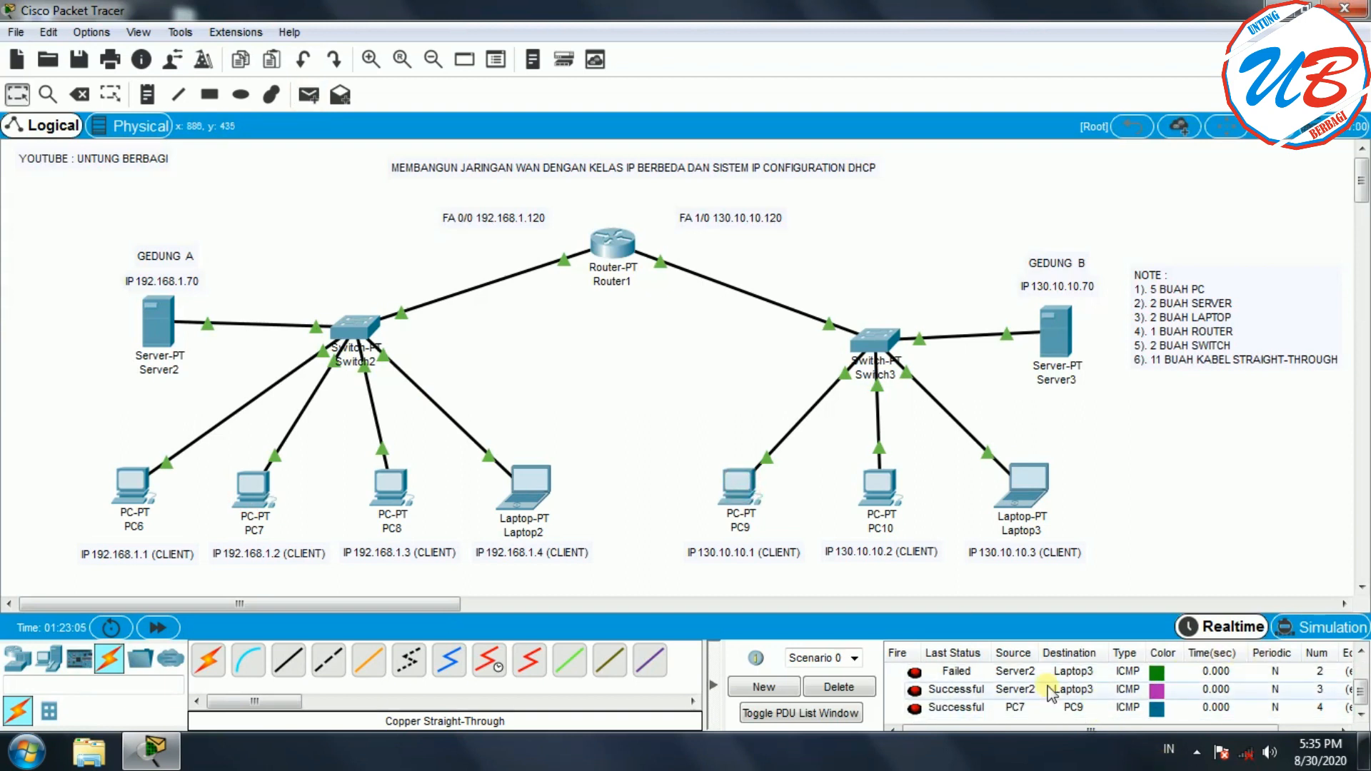
Step: Delete the existing PDUs of Scenario 0 and send a new simple PDU from PC6 to Laptop3
left_click(839, 687)
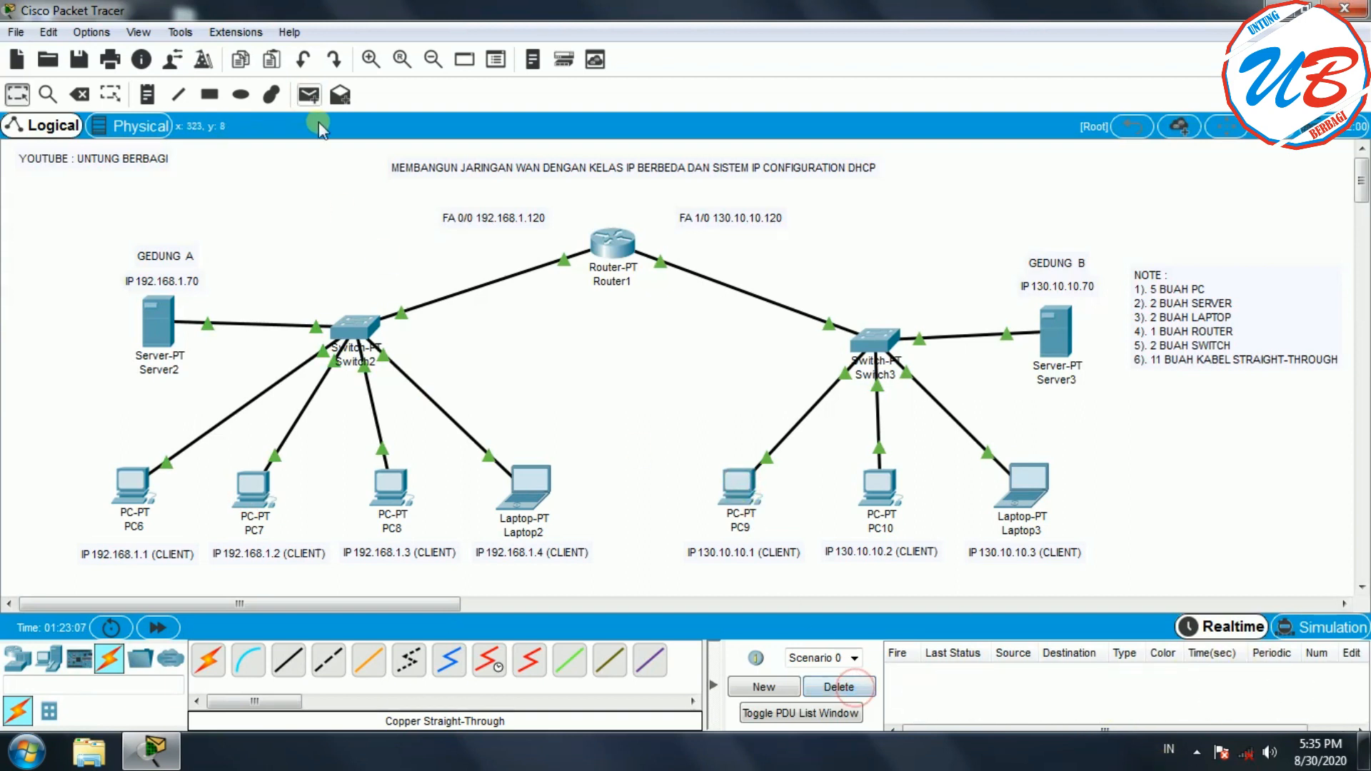
left_click(308, 95)
left_click(132, 486)
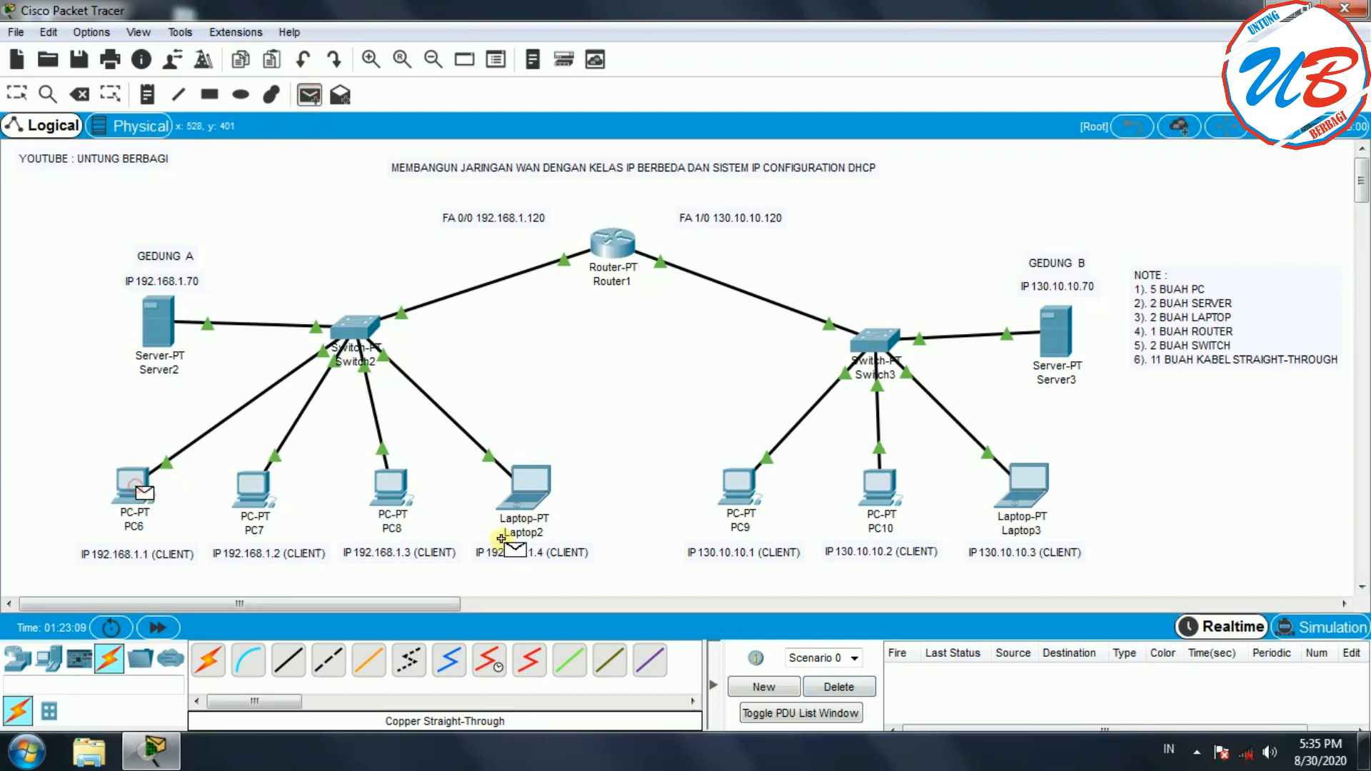
left_click(1022, 488)
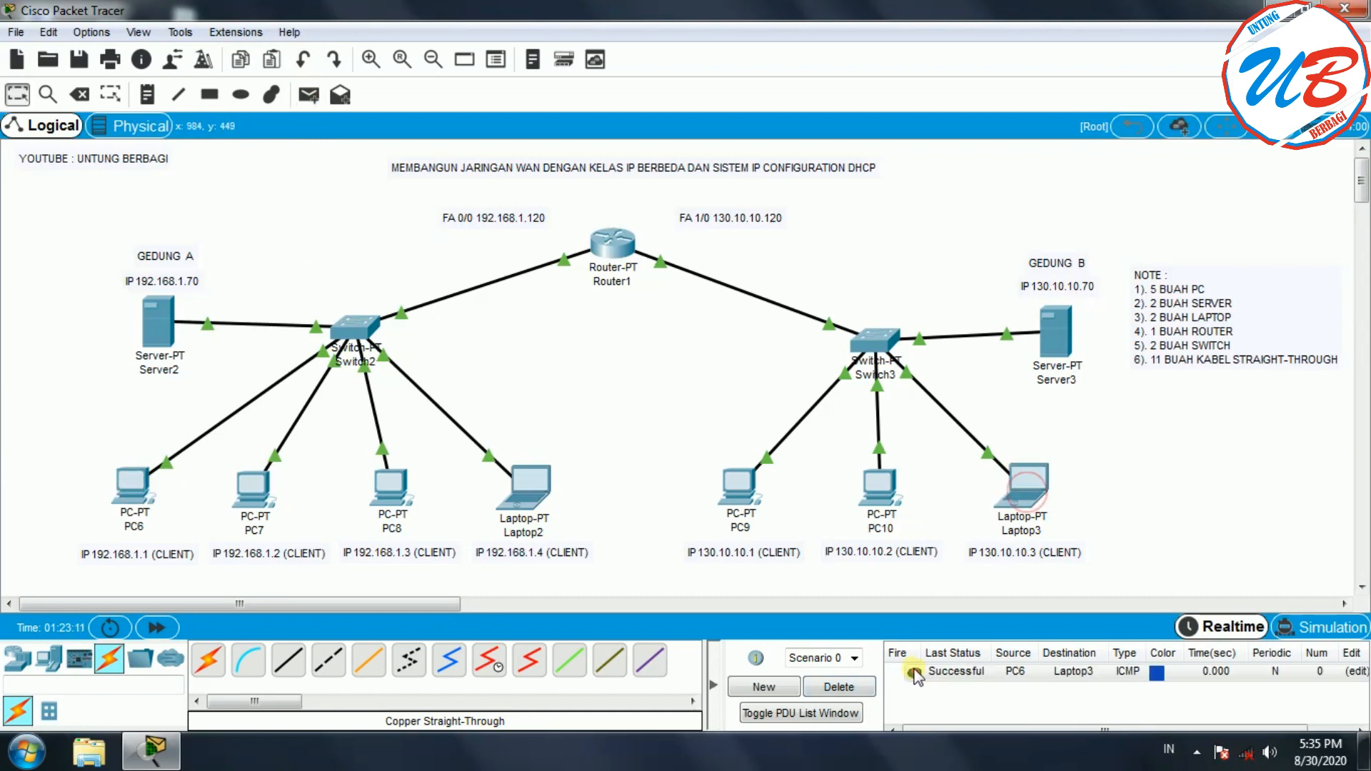
Step: Send two simple PDUs in succession from PC9 to PC8
left_click(308, 94)
left_click(733, 500)
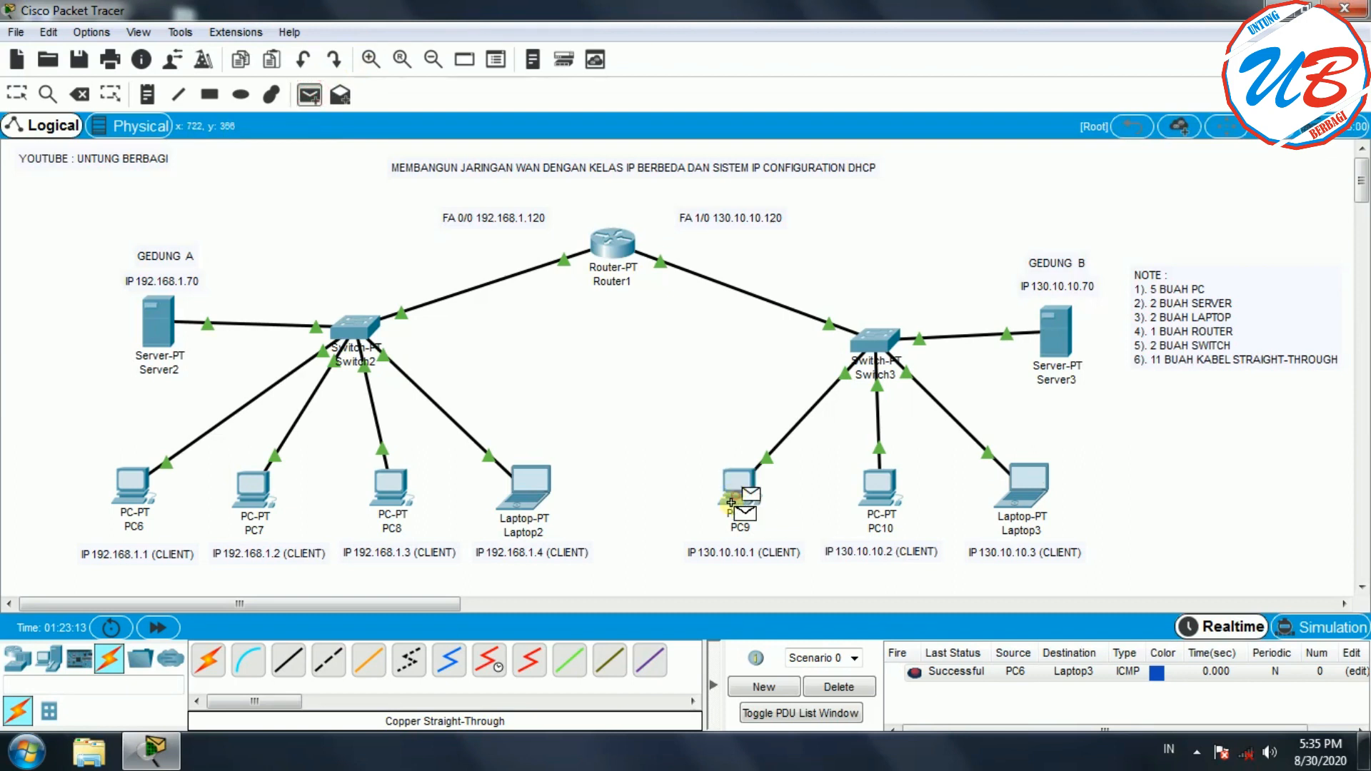
left_click(391, 489)
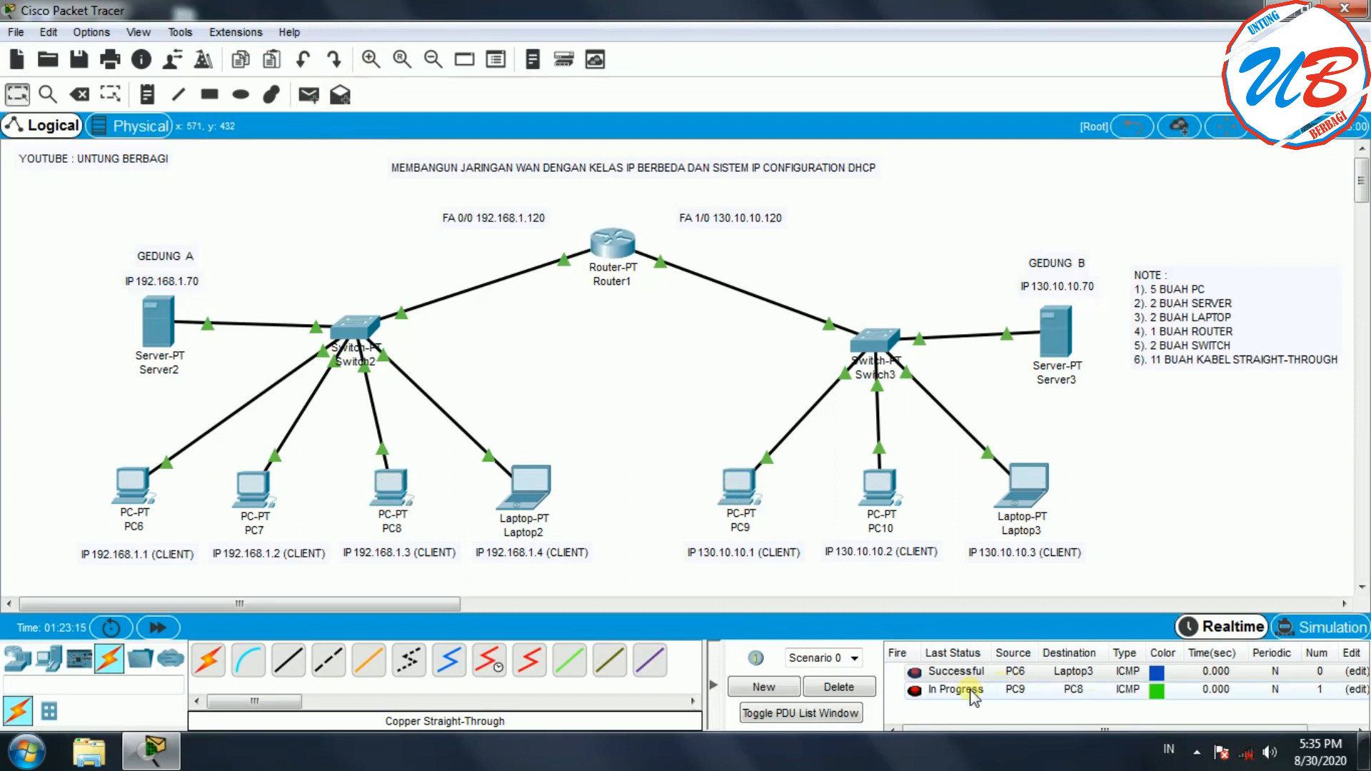
left_click(305, 94)
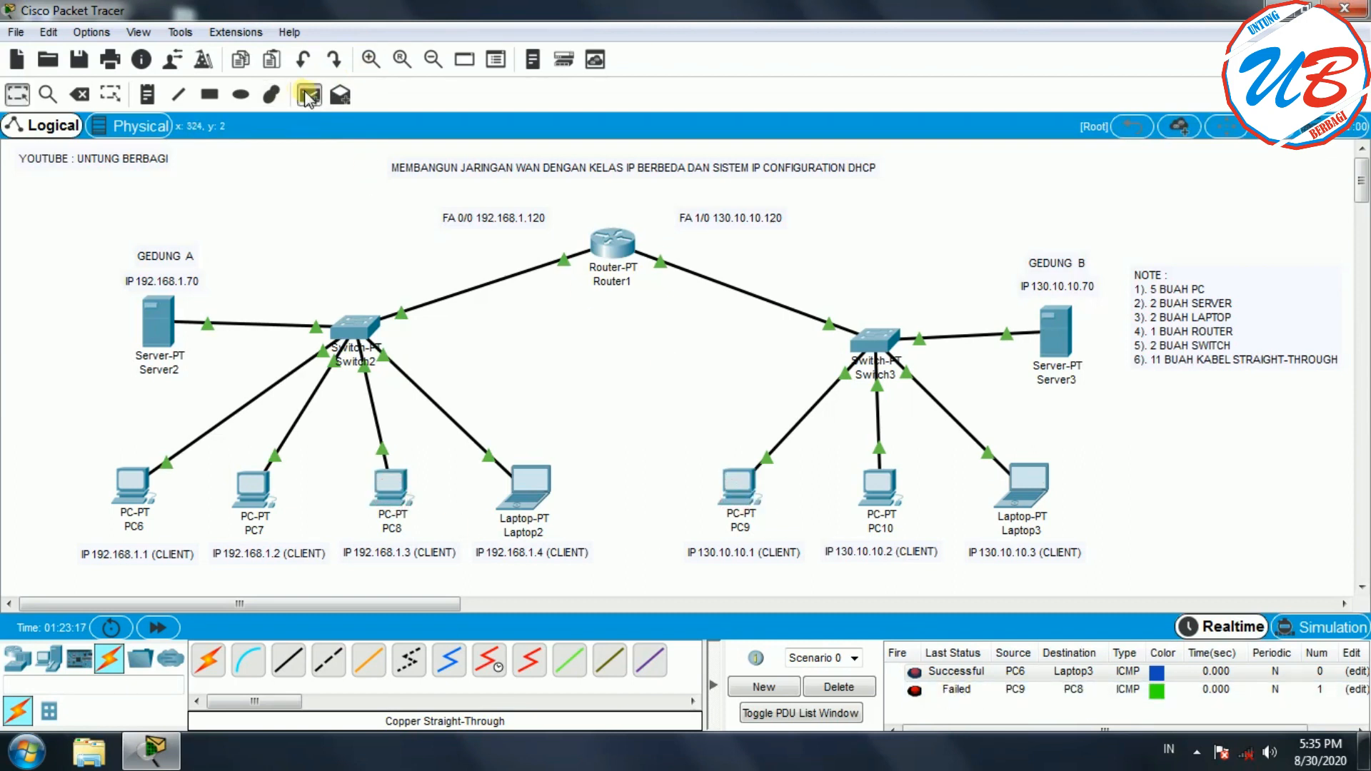
left_click(736, 493)
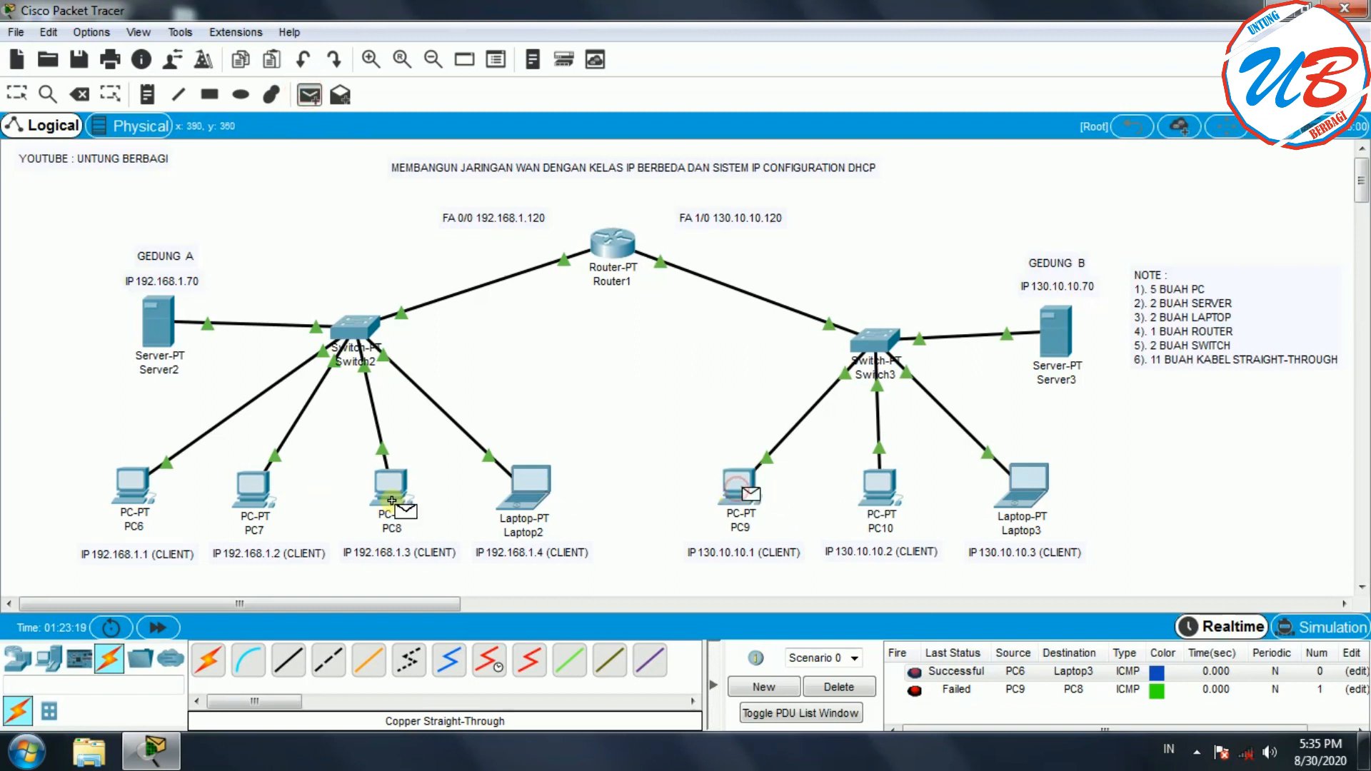
left_click(391, 500)
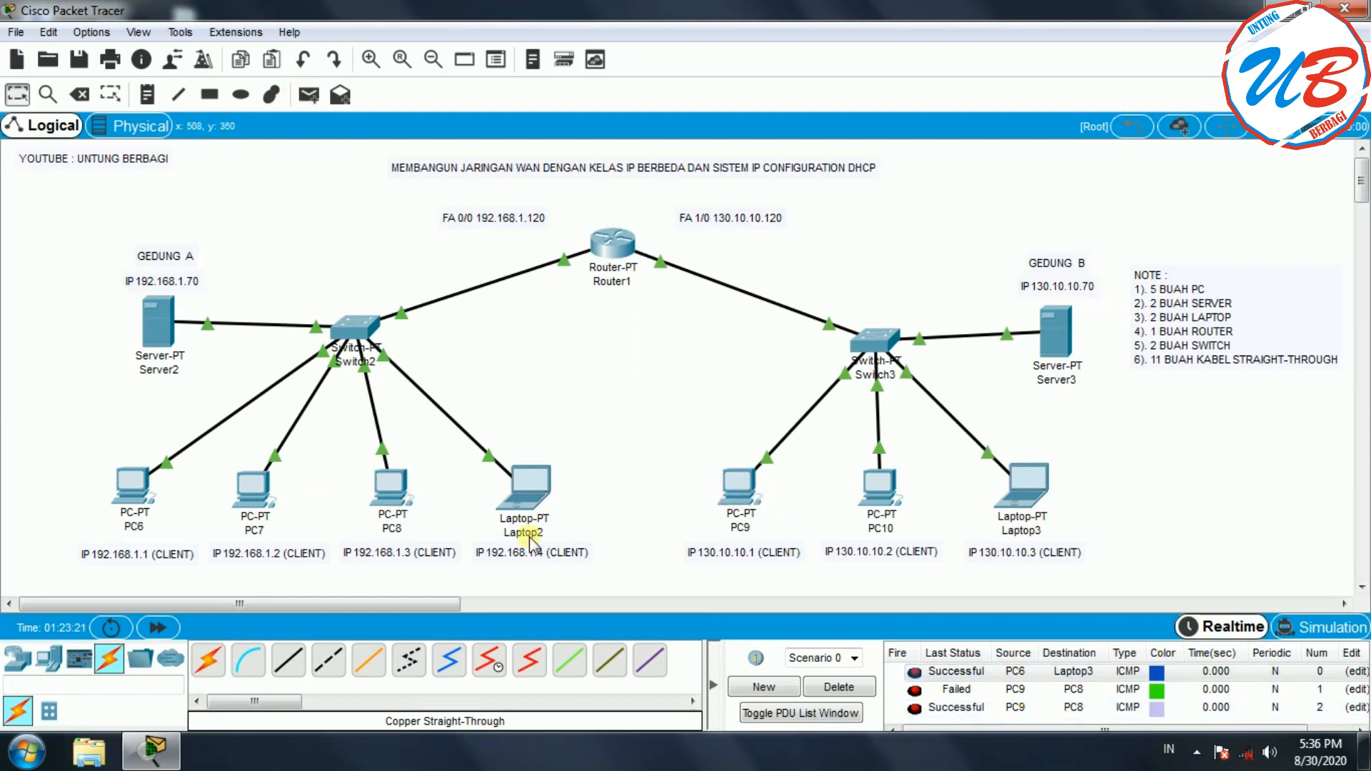
Step: Send a simple PDU from Server3 to PC8 and check its status in the PDU list
left_click(308, 95)
left_click(1057, 336)
left_click(389, 489)
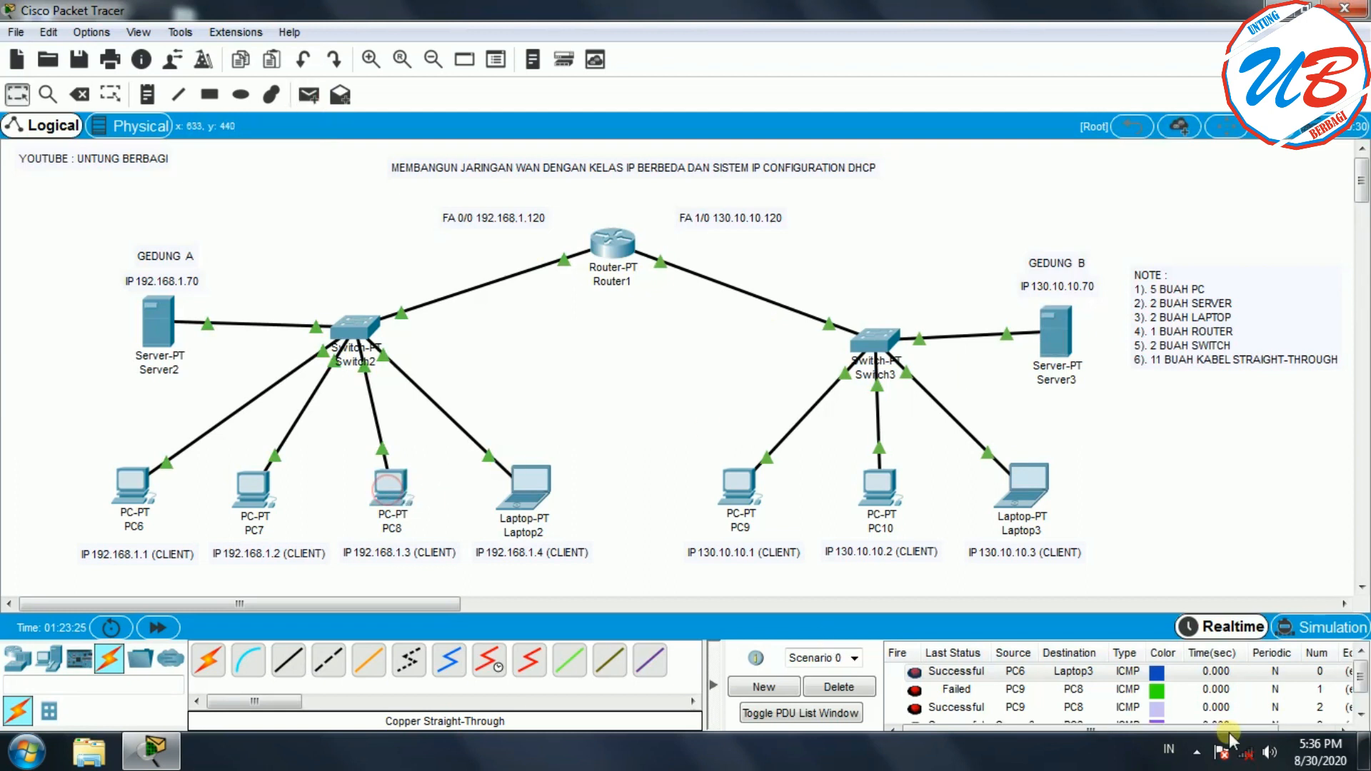
scroll(1214, 720, "down", 3)
left_click_drag(1064, 728, 1000, 723)
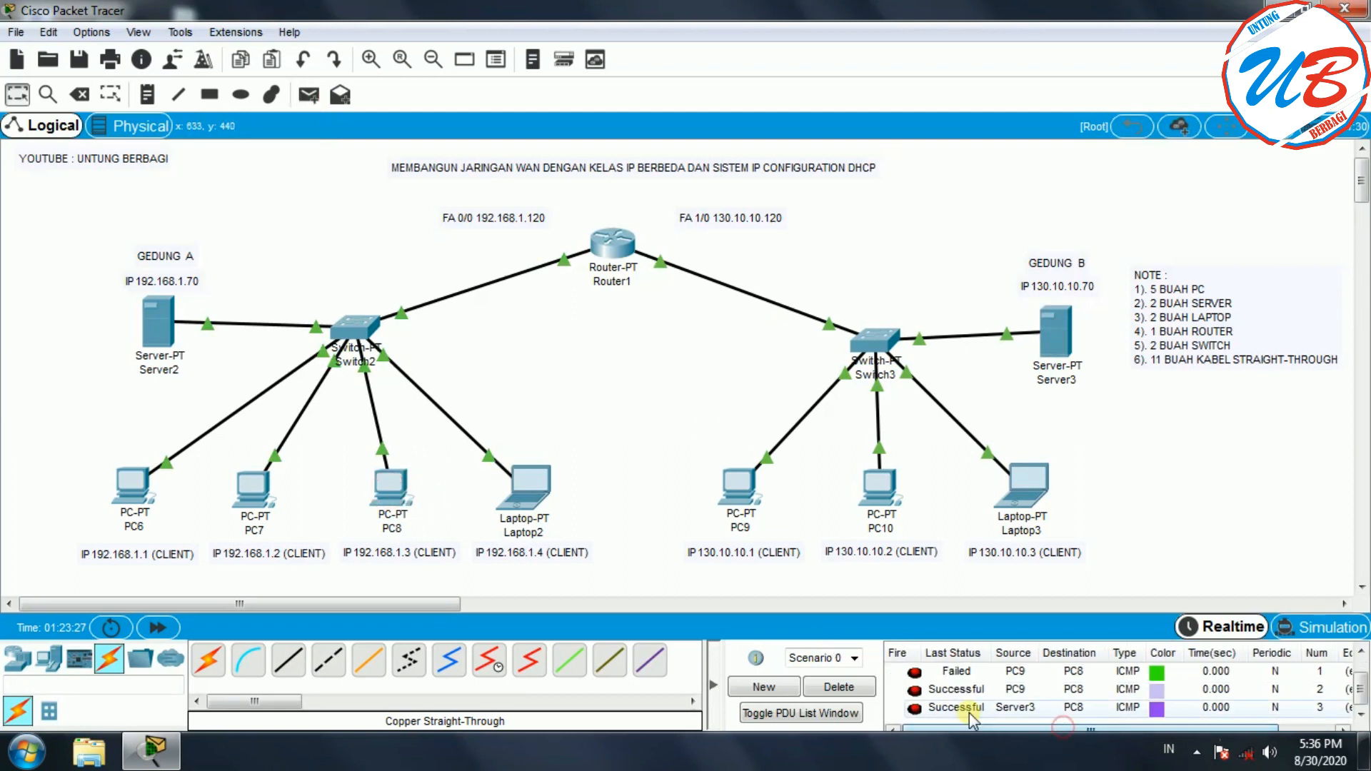
Step: Delete the existing PDUs of Scenario 0 and send two simple PDUs in succession from Server3 to Laptop2
left_click(836, 687)
left_click(309, 100)
left_click(1056, 332)
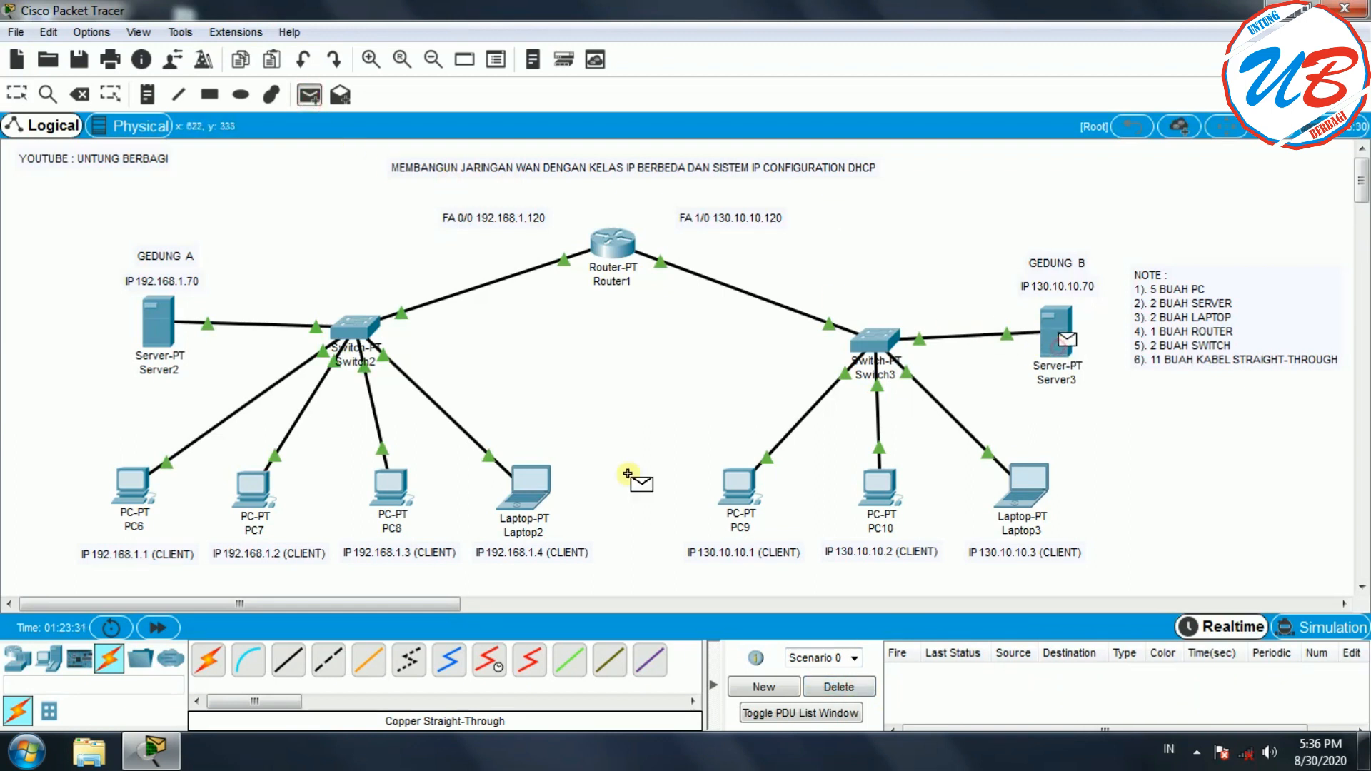
left_click(522, 496)
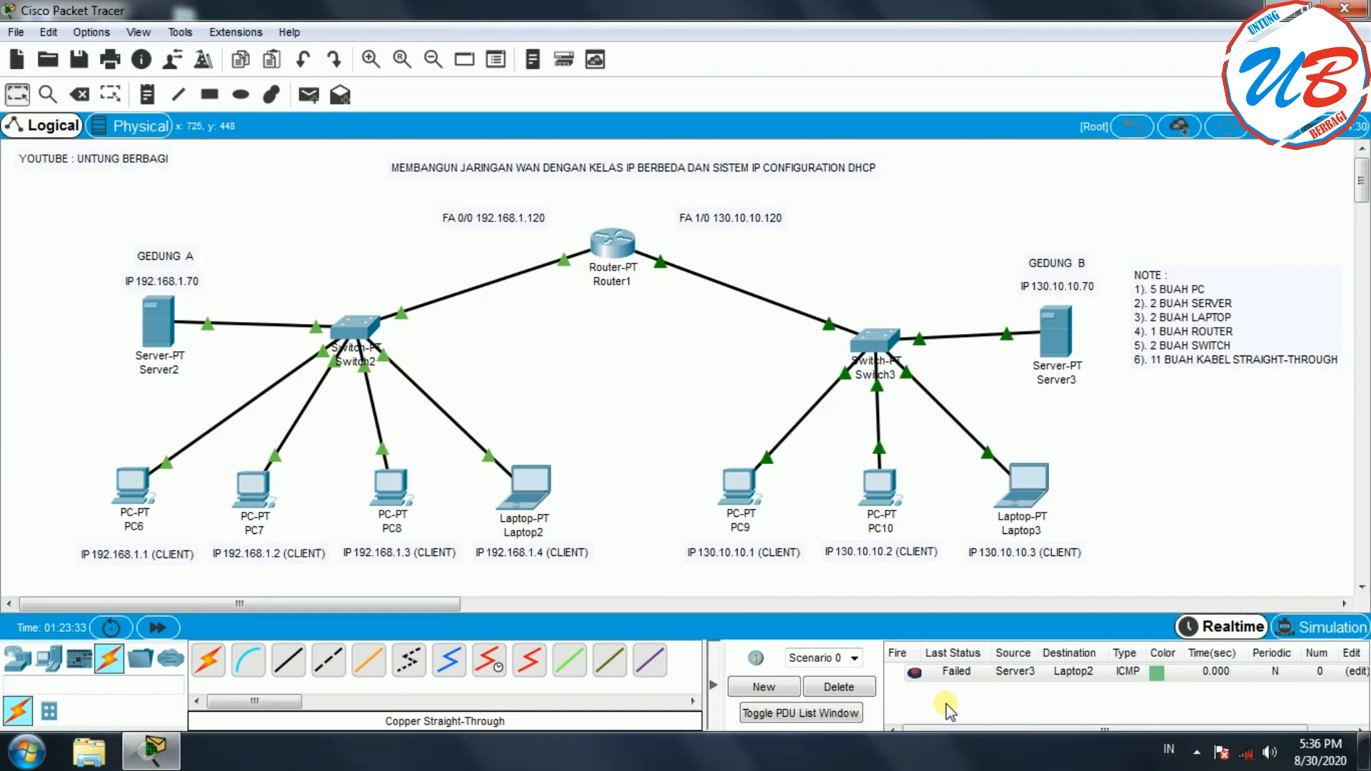
left_click(309, 95)
left_click(1055, 332)
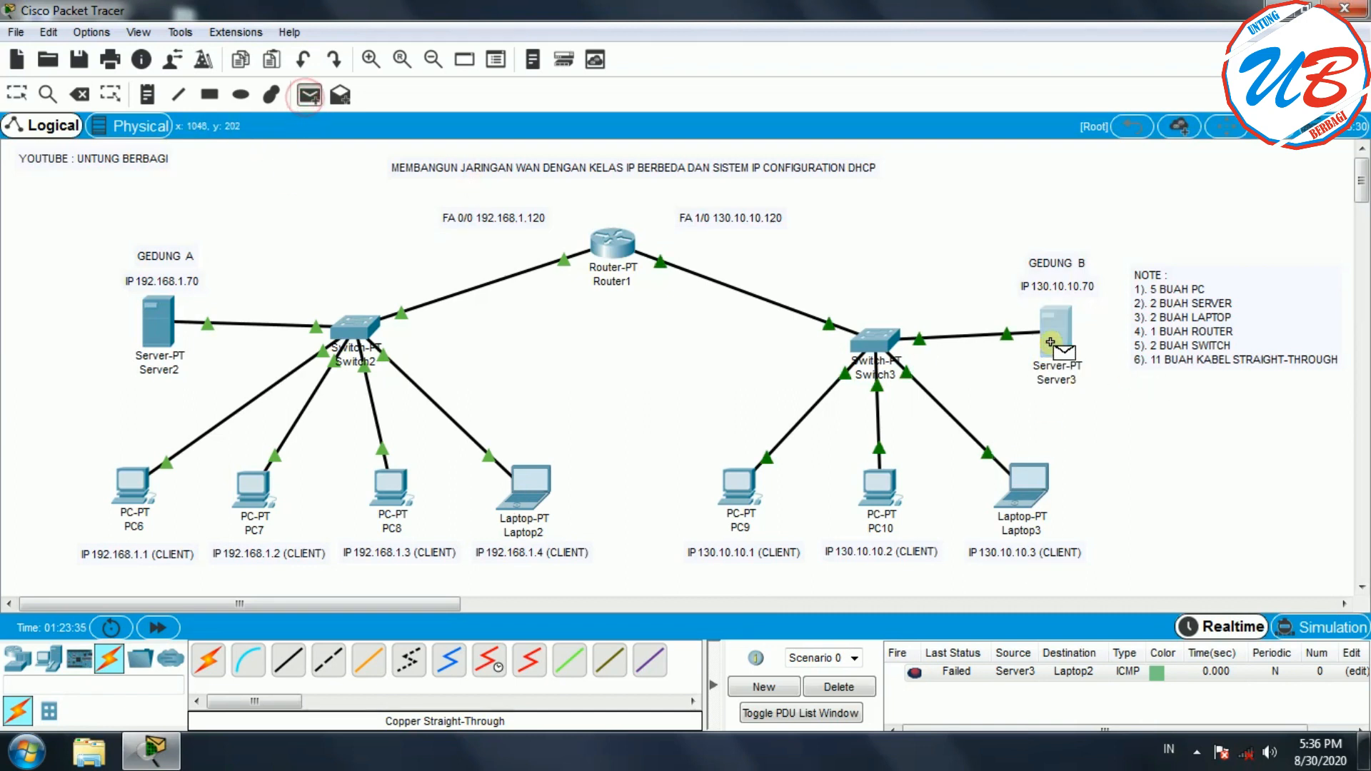
left_click(519, 487)
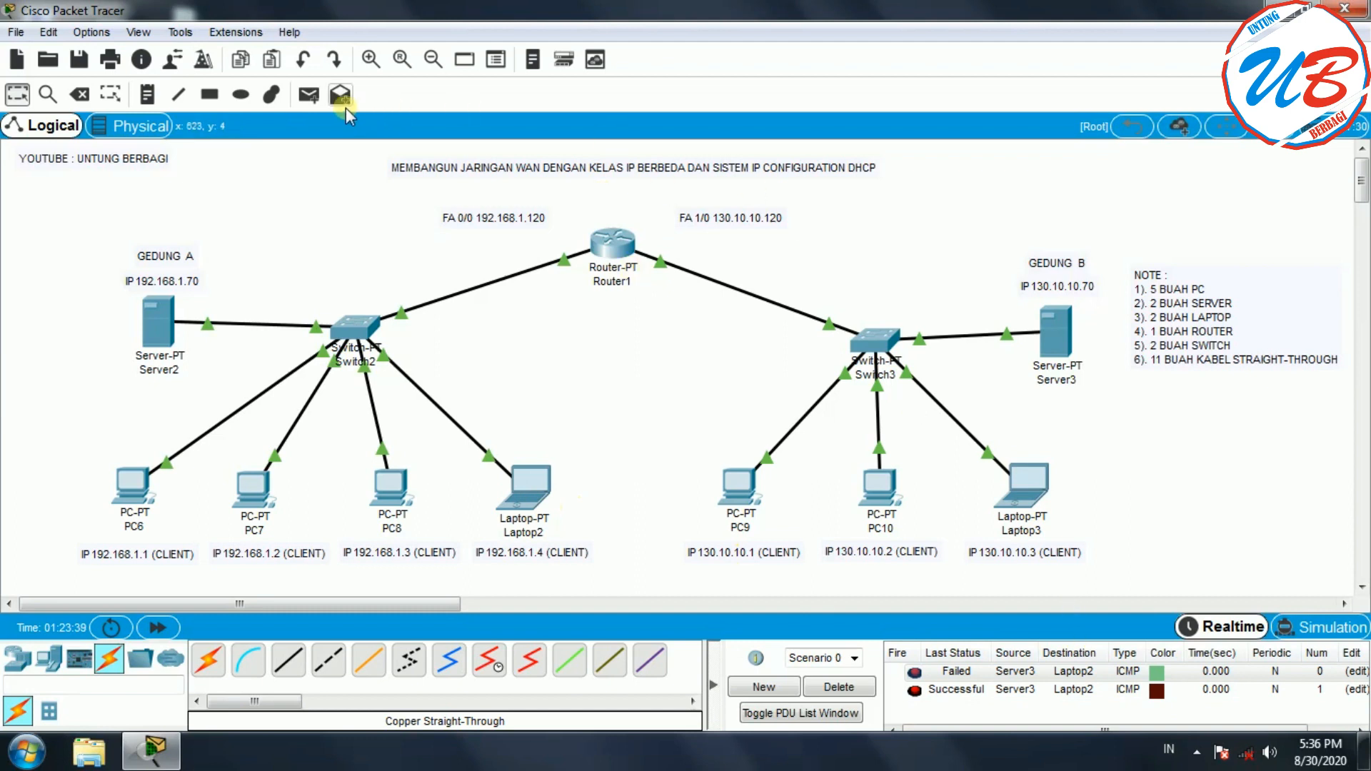
Step: Send a simple PDU from Server3 to Server2
left_click(308, 94)
left_click(1064, 325)
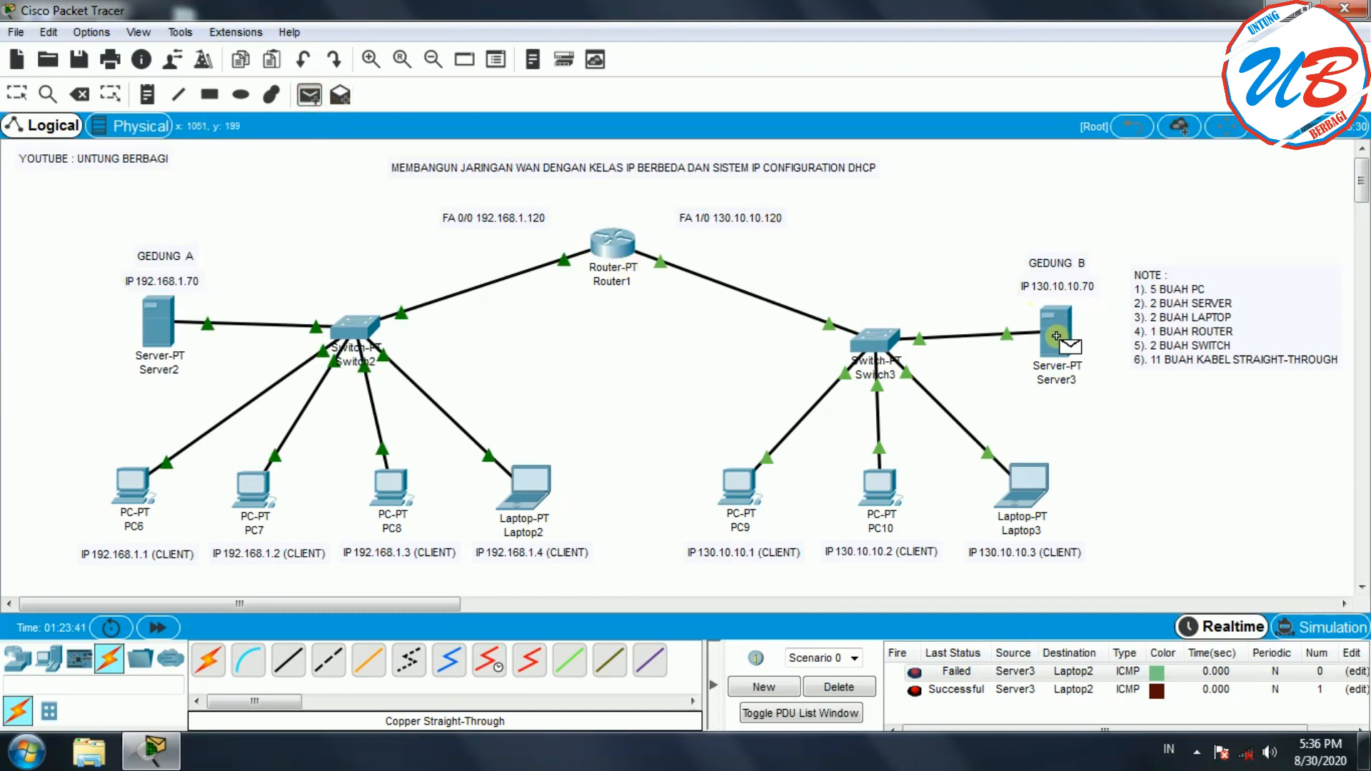
left_click(159, 323)
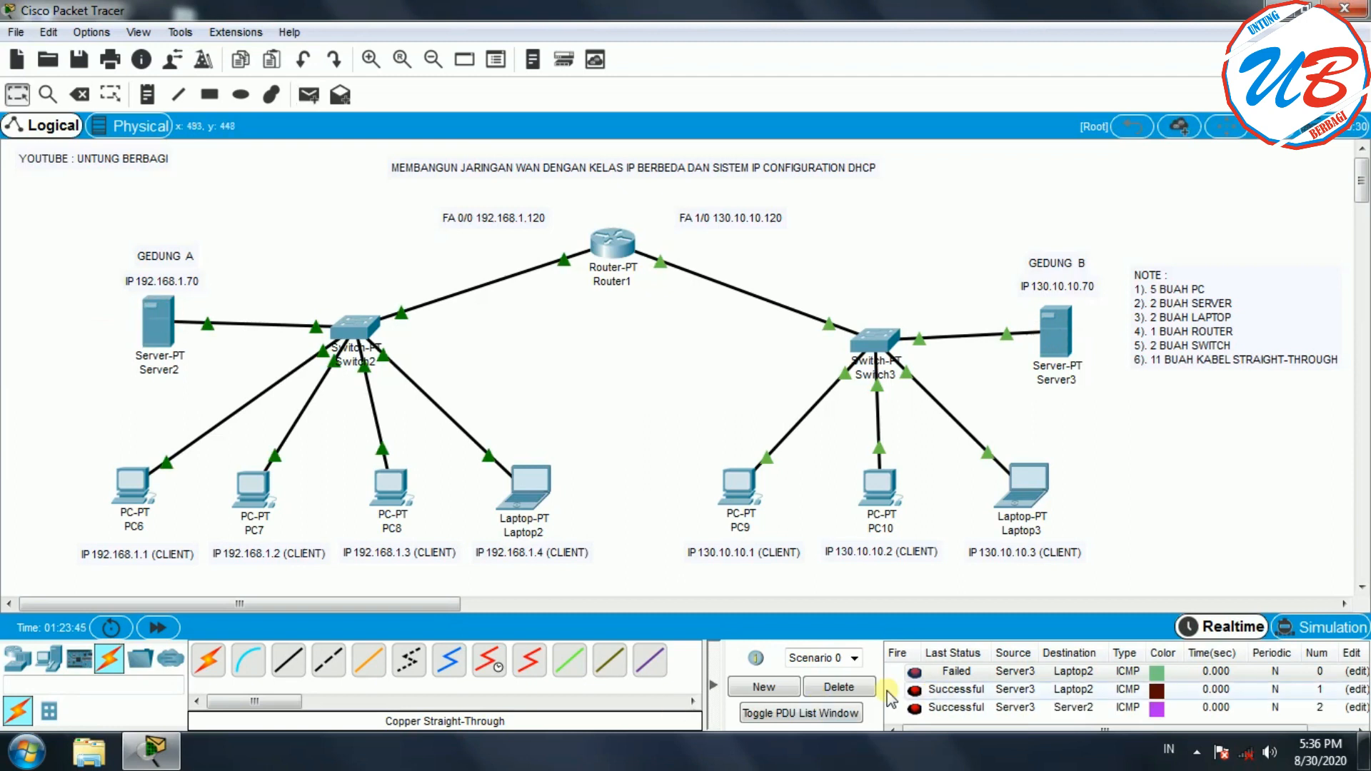